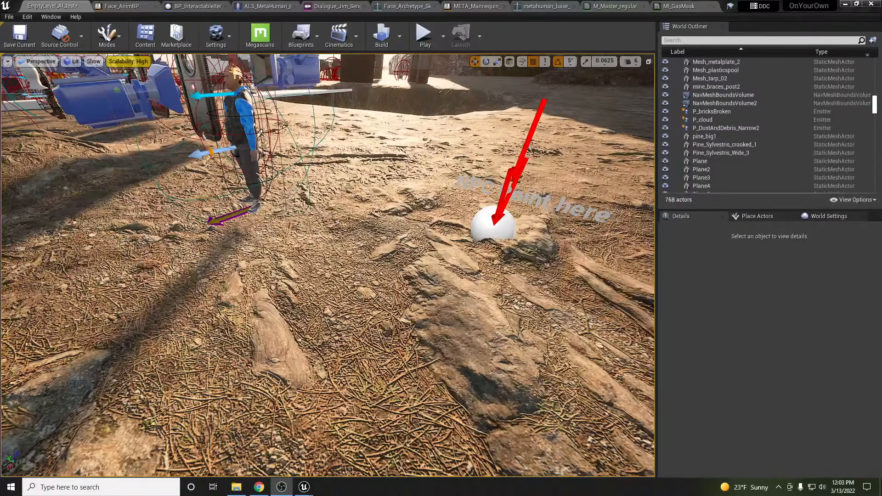
# Tilt the view toward the NPC area and briefly check the editor's settings menu
pyautogui.moveTo(328, 201)
pyautogui.mouseDown(button='right')
pyautogui.moveTo(331, 175)
pyautogui.moveTo(299, 218)
pyautogui.moveTo(276, 222)
pyautogui.moveTo(341, 189)
pyautogui.moveTo(322, 192)
pyautogui.mouseUp(button='right')
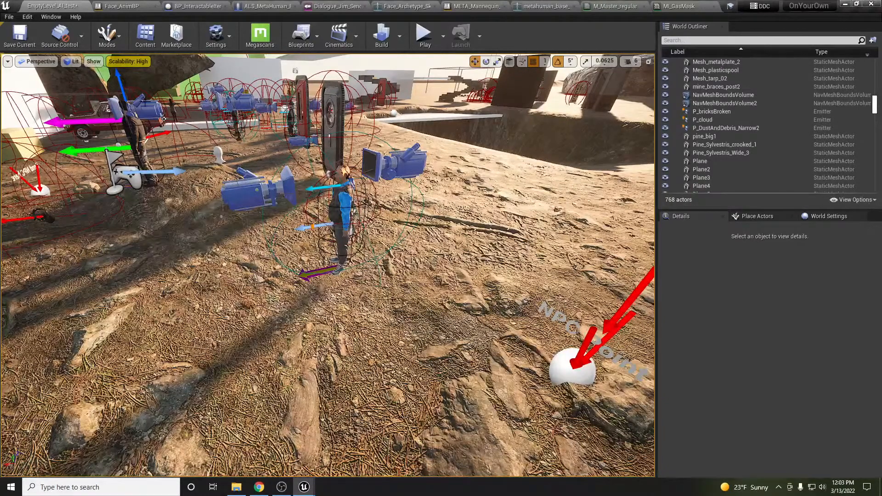
pyautogui.click(27, 16)
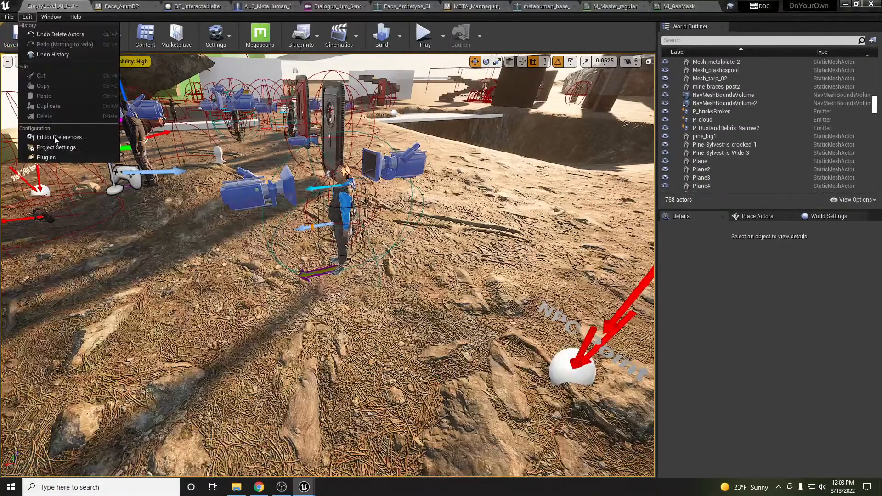
pyautogui.click(56, 156)
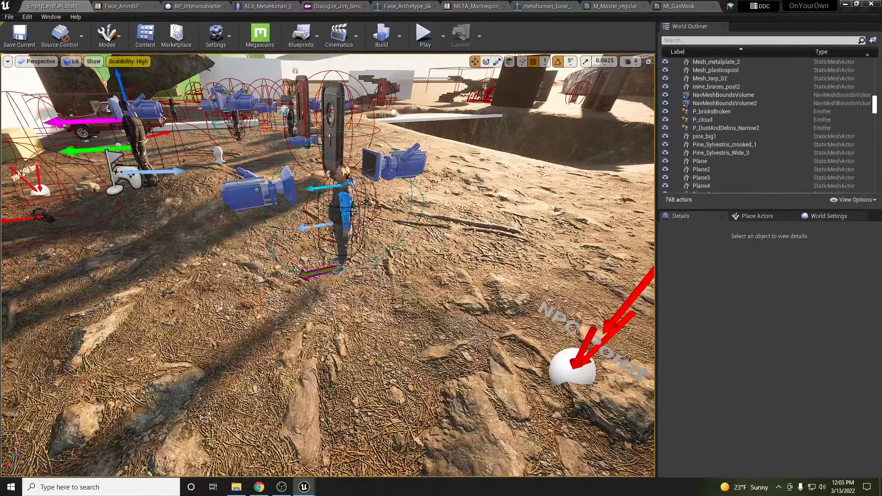
# Select NPC Jim, open Dialogue_Jim_SendToJane from its List Of Dialogues, and select the first line
pyautogui.click(347, 227)
pyautogui.scroll(-5, 841, 396)
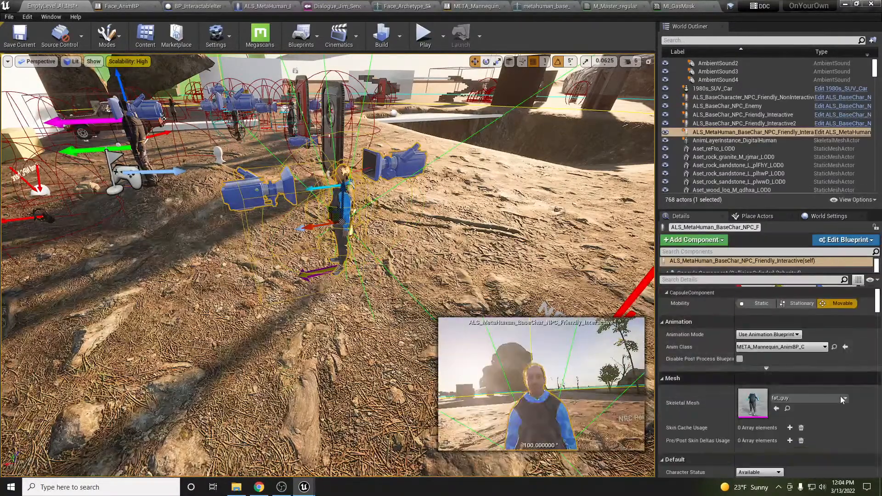
pyautogui.scroll(-4, 840, 396)
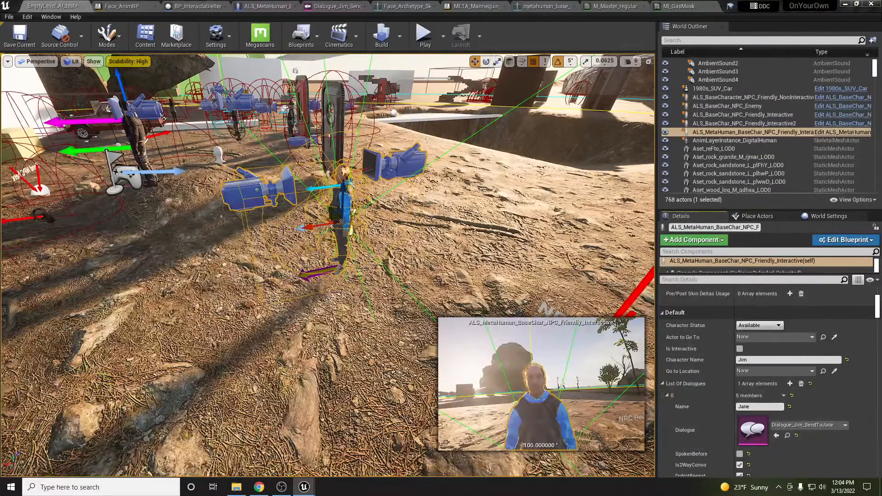
pyautogui.doubleClick(753, 430)
pyautogui.click(253, 223)
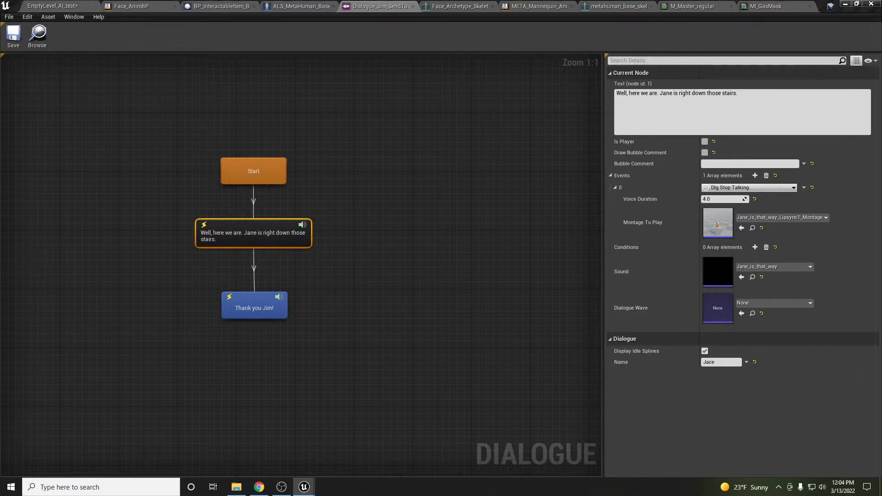
# Confirm MetaHuman SDK is enabled in Plugins, then show the Audio/Dialogues Content Browser
pyautogui.click(48, 6)
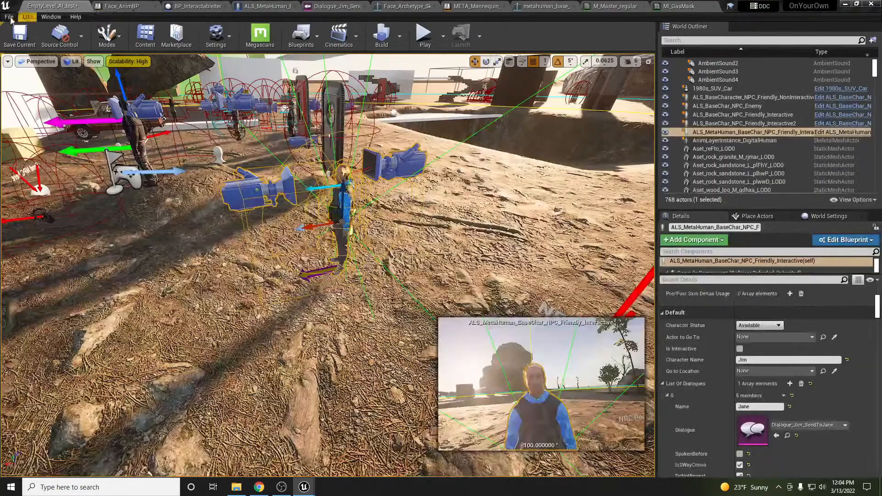
pyautogui.click(27, 17)
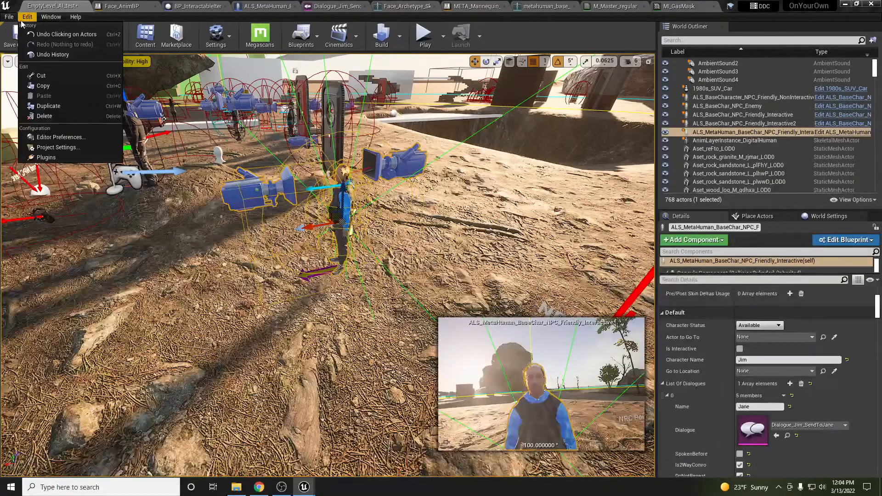
pyautogui.click(46, 157)
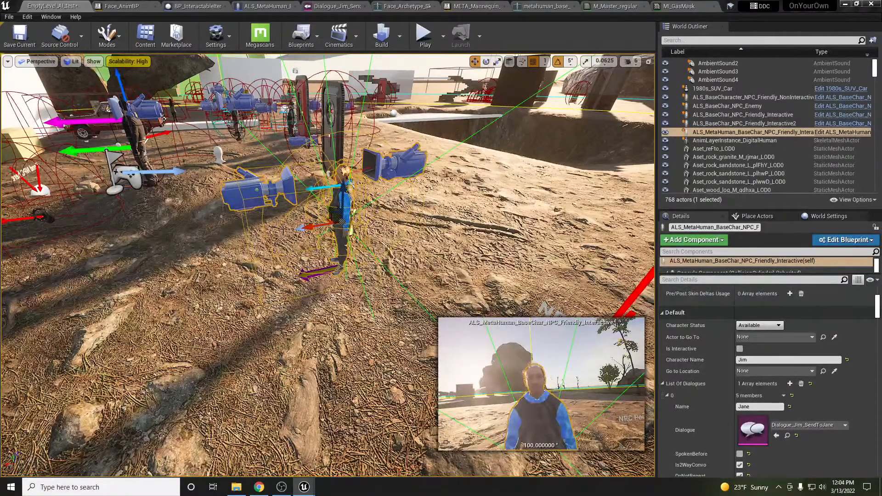
pyautogui.moveTo(881, 140); pyautogui.dragTo(453, 115)
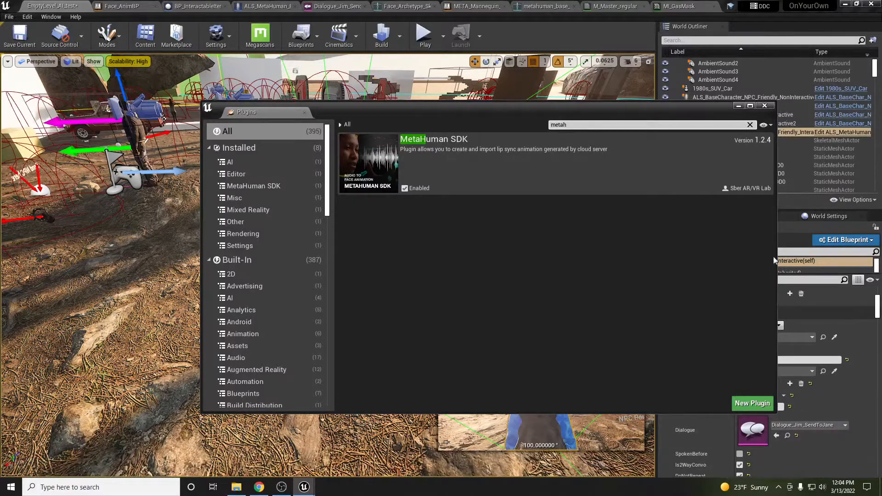
pyautogui.click(767, 106)
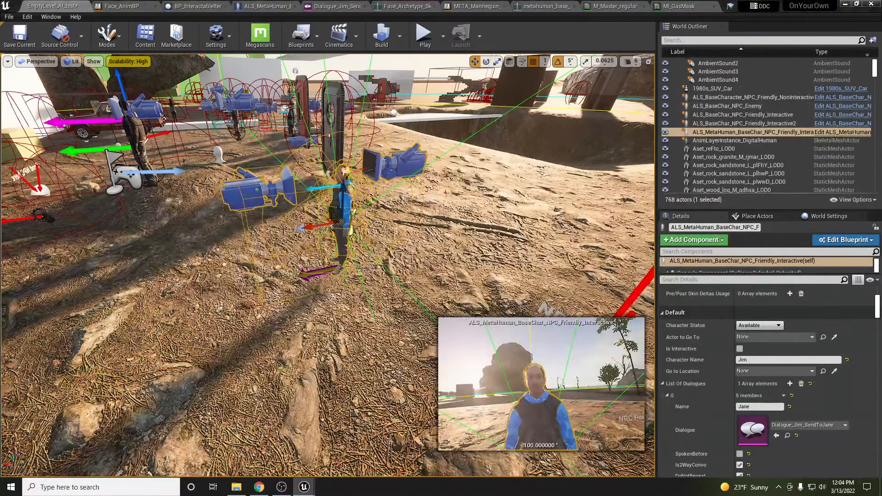
pyautogui.moveTo(881, 87); pyautogui.dragTo(437, 58)
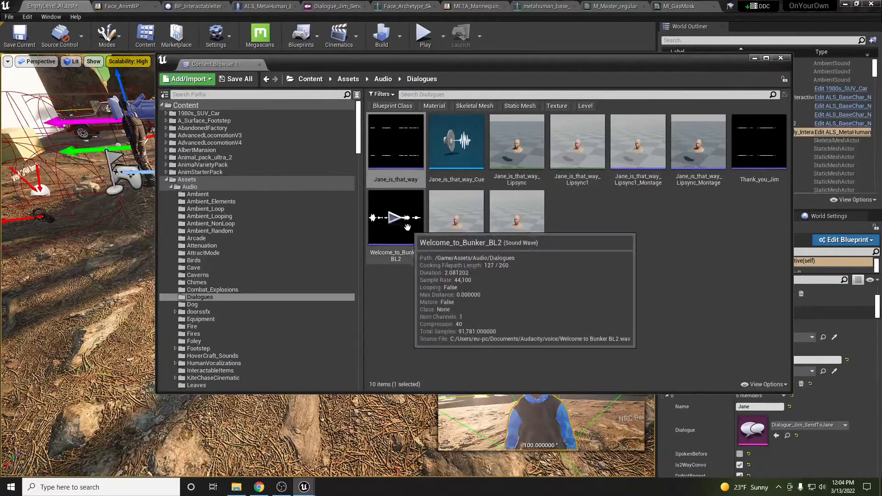
# Check that Create Lipsync Animation is available on the Jane_is_that_way sound wave, then dismiss it
pyautogui.moveTo(398, 133)
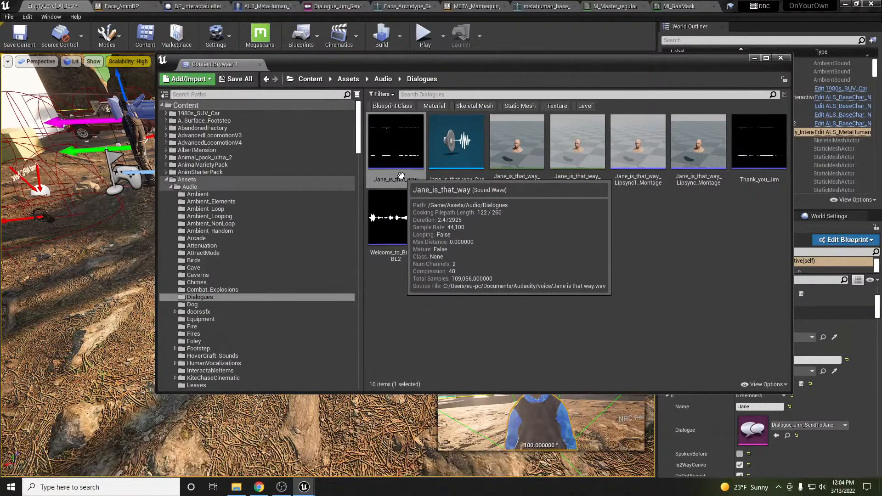
pyautogui.rightClick(401, 168)
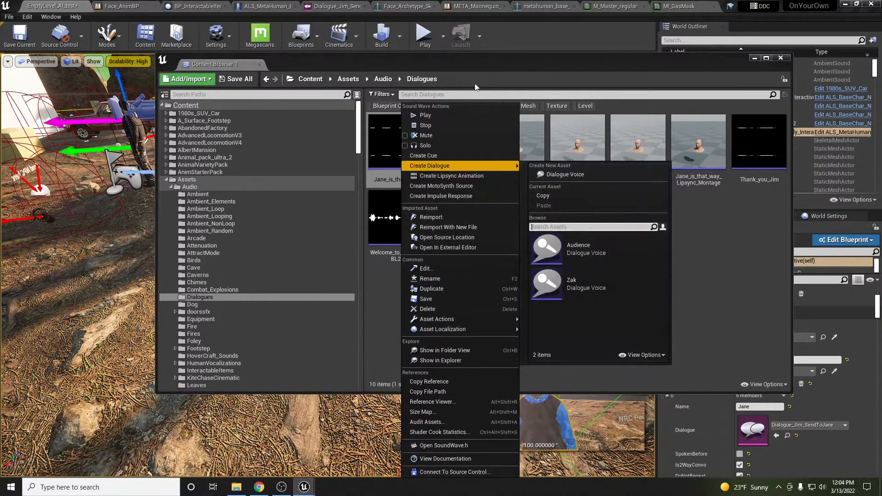
pyautogui.press('Escape')
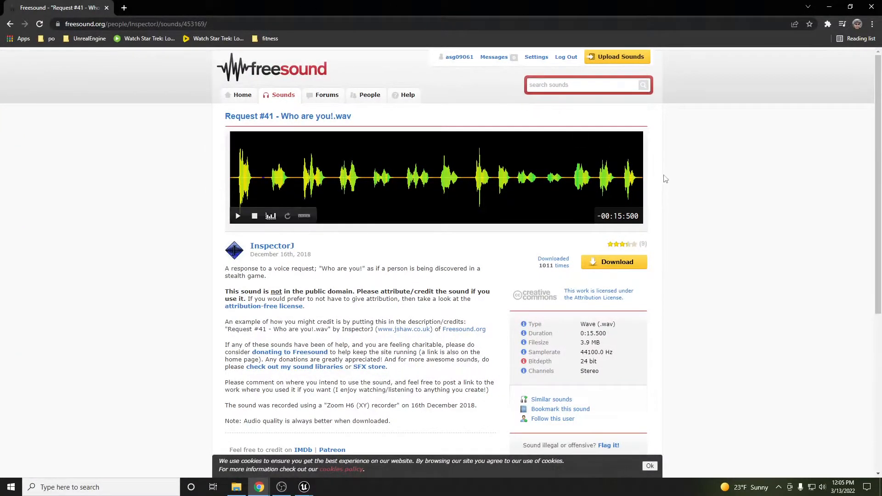
# Preview the 'Request #41 - Who are you!.wav' clip at lower volume, then download it
pyautogui.click(238, 217)
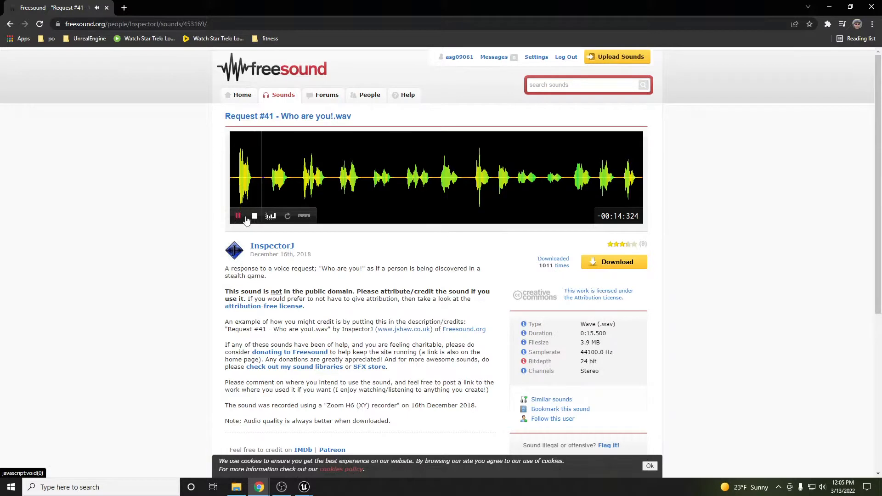
pyautogui.press('XF86AudioLowerVolume')
pyautogui.press('XF86AudioLowerVolume')
pyautogui.press('XF86AudioLowerVolume')
pyautogui.press('XF86AudioLowerVolume')
pyautogui.press('XF86AudioLowerVolume')
pyautogui.press('XF86AudioLowerVolume')
pyautogui.press('XF86AudioLowerVolume')
pyautogui.press('XF86AudioLowerVolume')
pyautogui.press('XF86AudioLowerVolume')
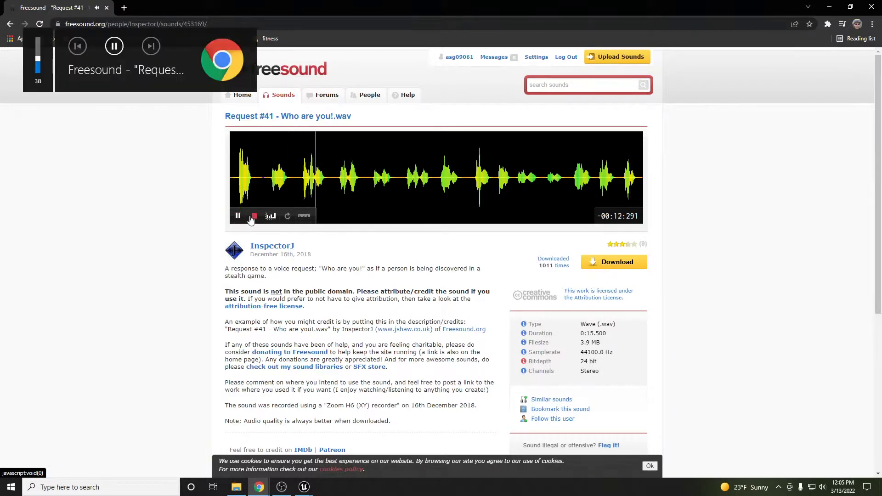
pyautogui.press('XF86AudioLowerVolume')
pyautogui.press('XF86AudioLowerVolume')
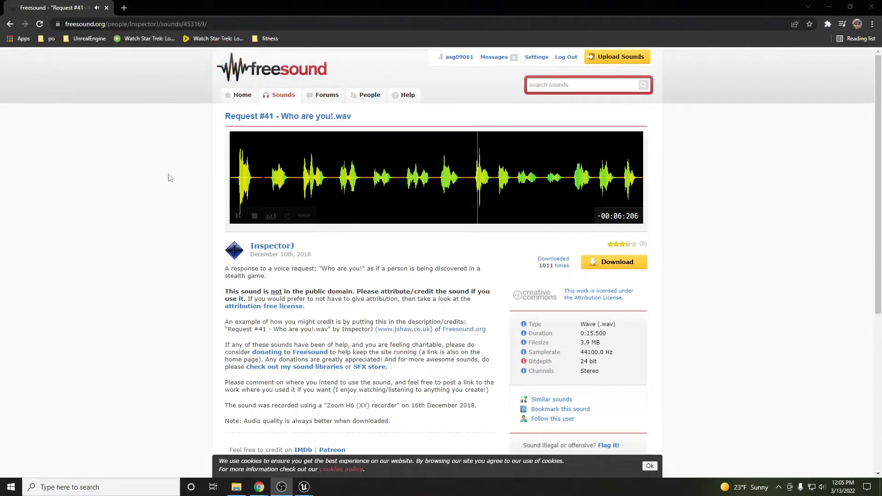
pyautogui.press('XF86AudioLowerVolume')
pyautogui.click(238, 216)
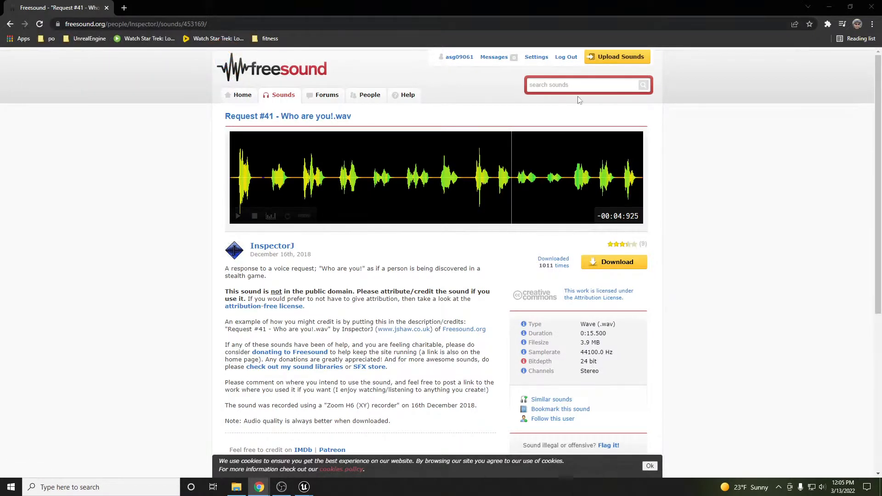
pyautogui.click(610, 271)
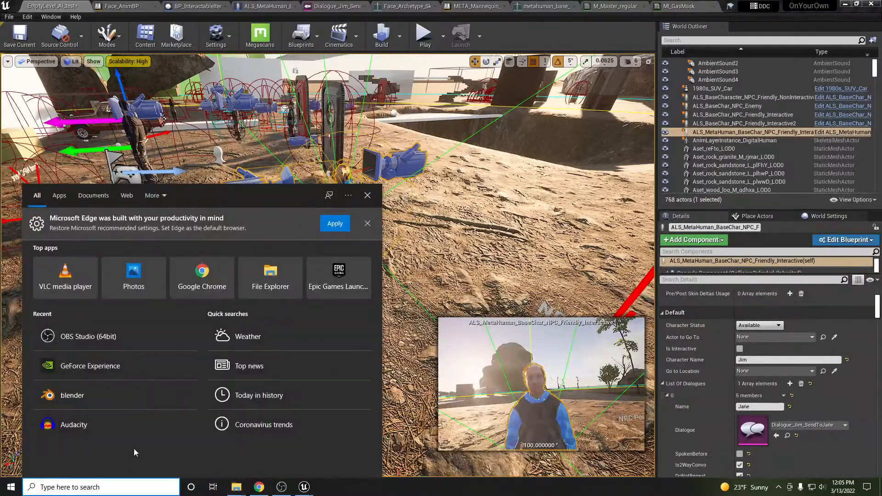
# Launch Audacity, load the downloaded who-are-you recording, and play it through
pyautogui.click(87, 428)
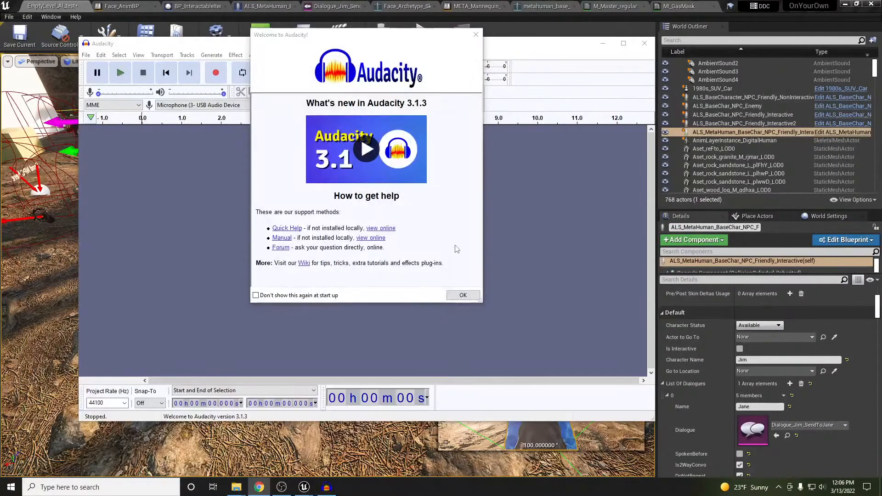
pyautogui.click(457, 295)
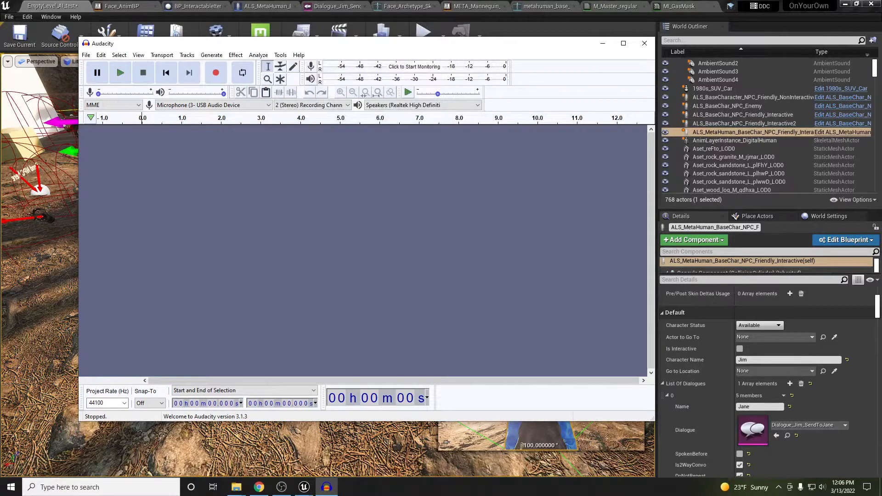
pyautogui.moveTo(336, 207); pyautogui.dragTo(330, 206)
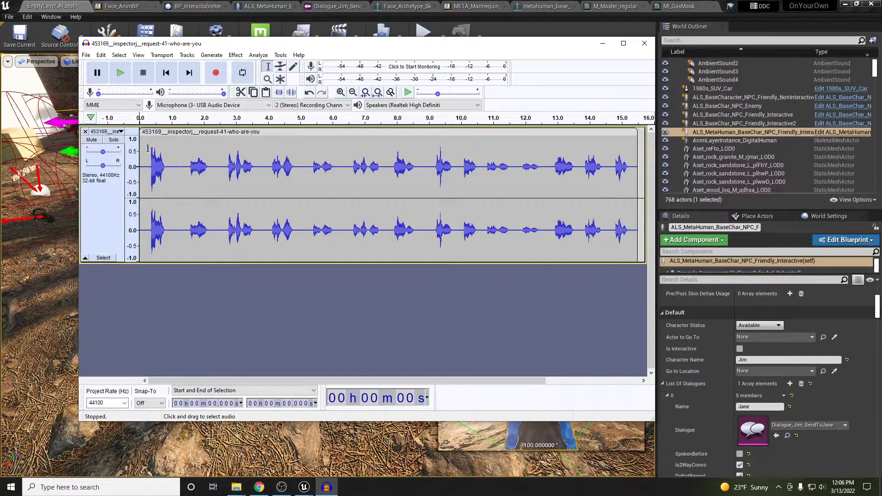
pyautogui.click(120, 72)
# Audition candidate regions and settle on a selection from 11.900 s to 12.486 s
pyautogui.moveTo(182, 162)
pyautogui.mouseDown()
pyautogui.moveTo(223, 163)
pyautogui.moveTo(187, 159)
pyautogui.mouseUp()
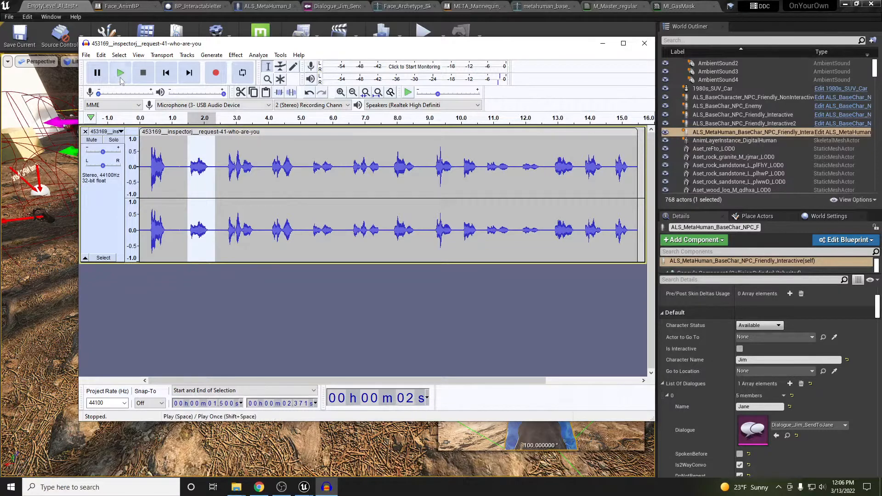
pyautogui.press('space')
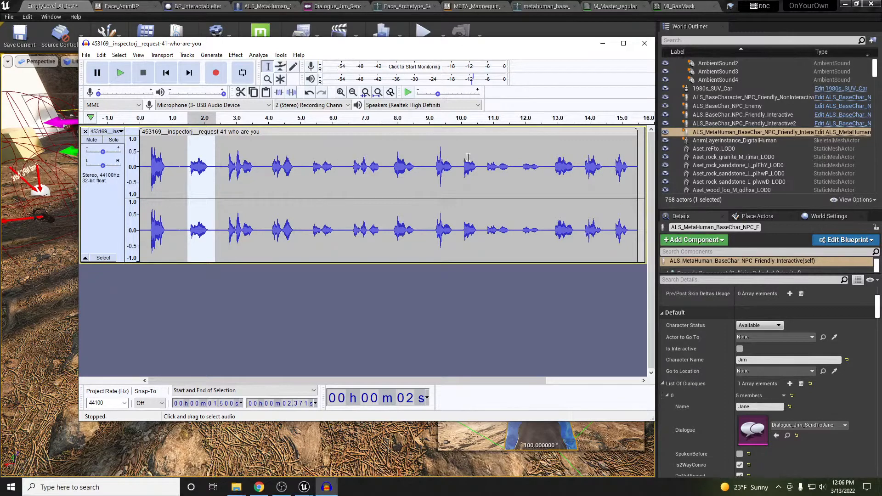
pyautogui.moveTo(487, 161); pyautogui.dragTo(509, 159)
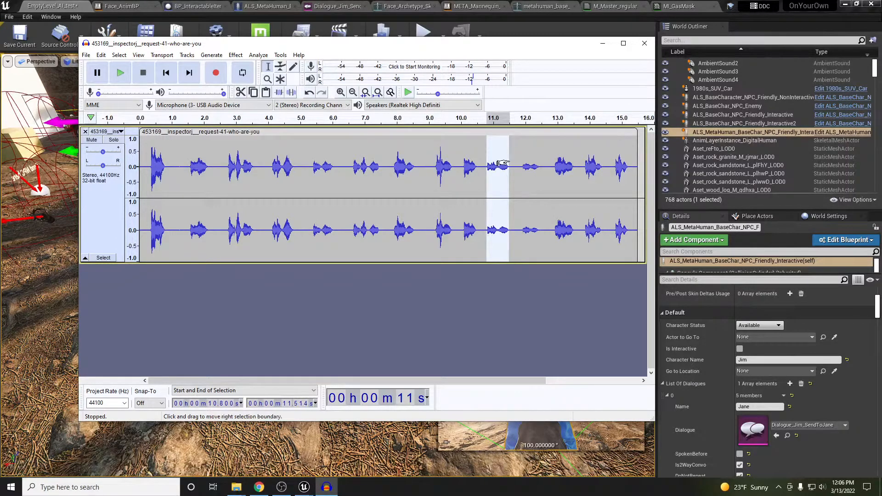
pyautogui.click(123, 73)
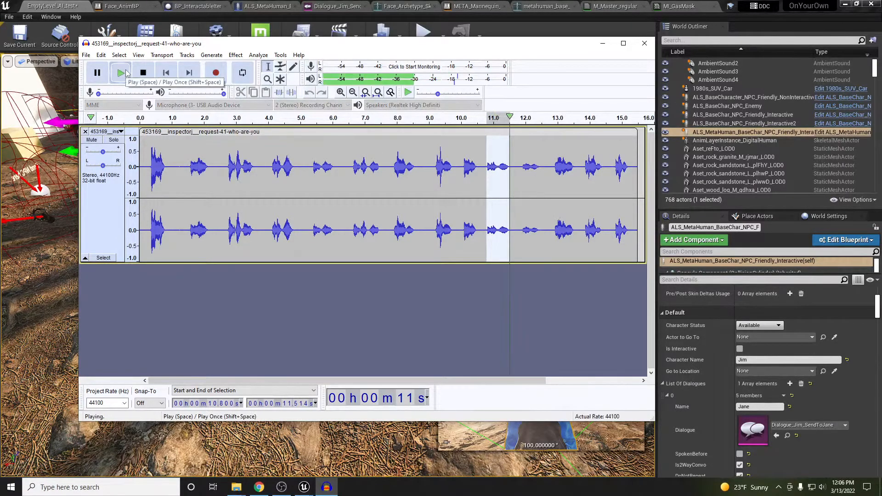
pyautogui.moveTo(520, 167)
pyautogui.mouseDown()
pyautogui.moveTo(543, 165)
pyautogui.moveTo(521, 161)
pyautogui.mouseUp()
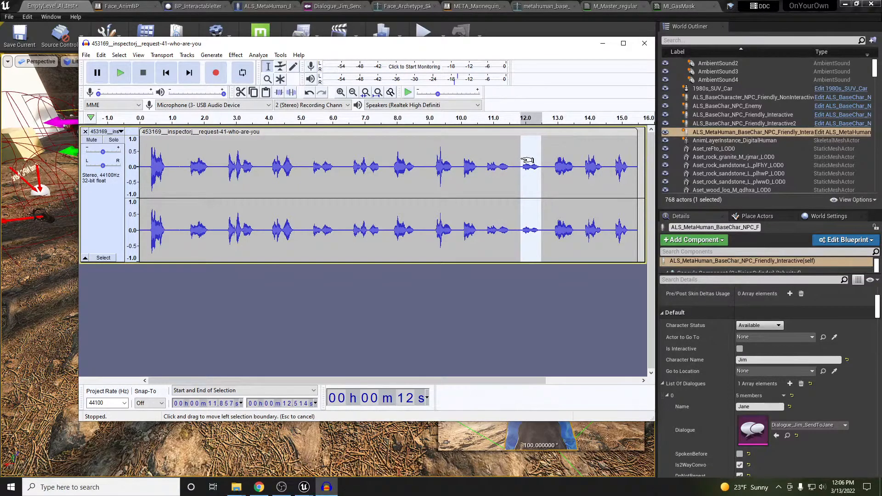
pyautogui.click(124, 74)
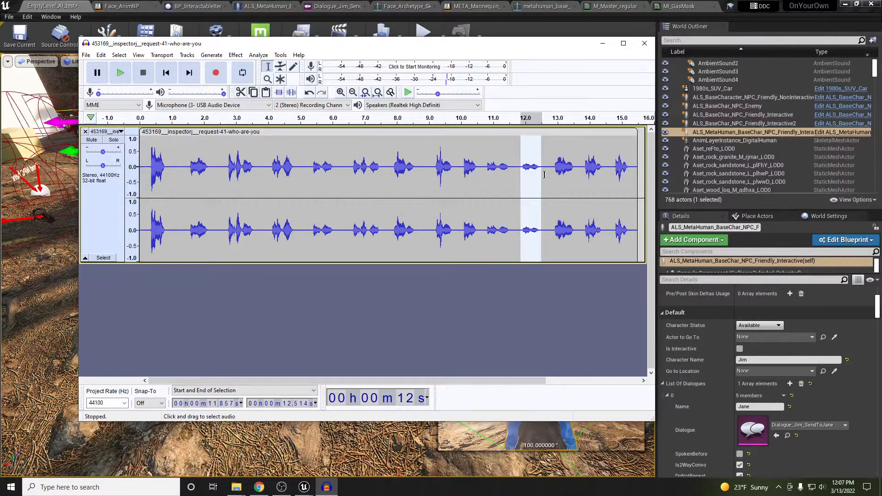
pyautogui.moveTo(542, 181); pyautogui.dragTo(540, 181)
pyautogui.moveTo(529, 184); pyautogui.dragTo(531, 183)
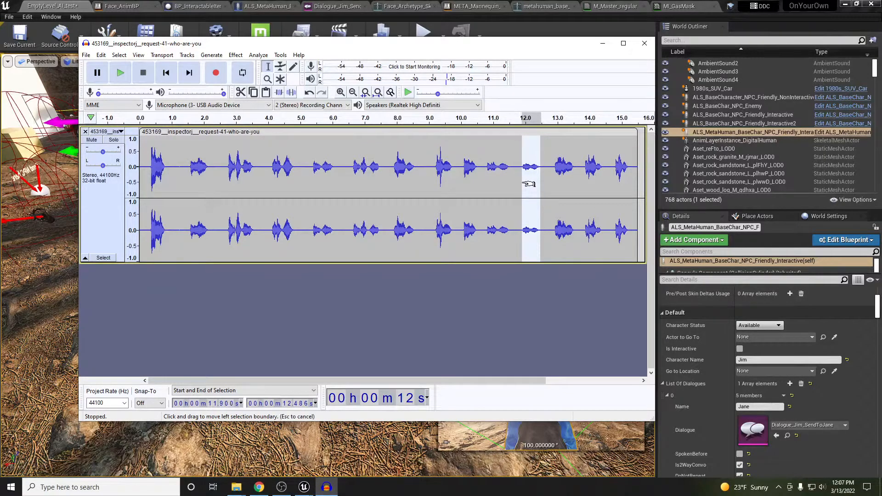
# Export the selected audio as a WAV into Downloads, accept metadata, and minimize Audacity
pyautogui.click(86, 54)
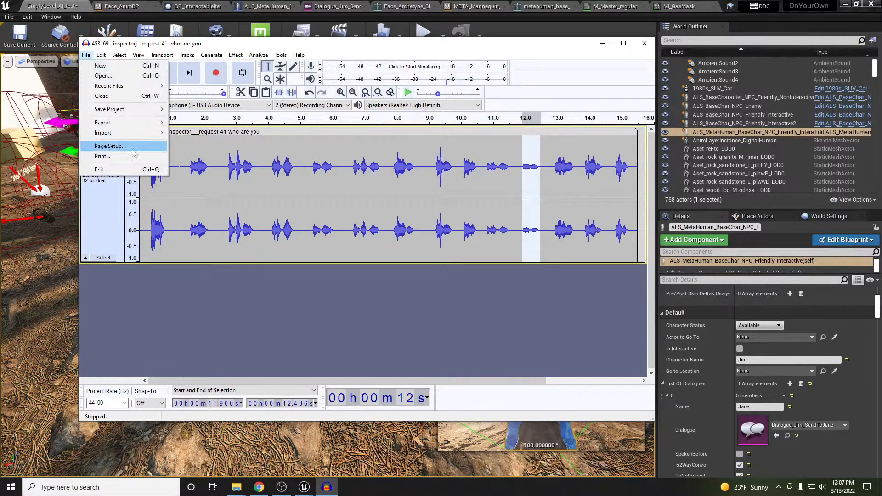
pyautogui.moveTo(122, 122)
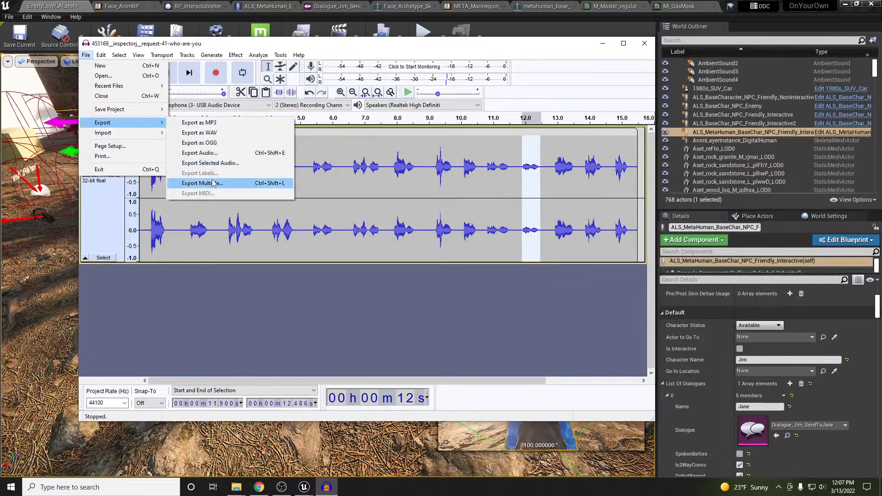
pyautogui.click(196, 162)
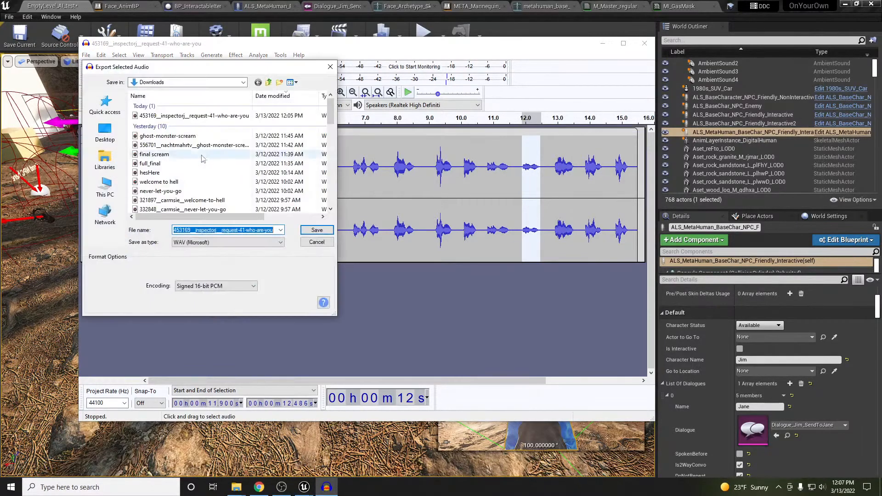
pyautogui.moveTo(203, 63); pyautogui.dragTo(881, 65)
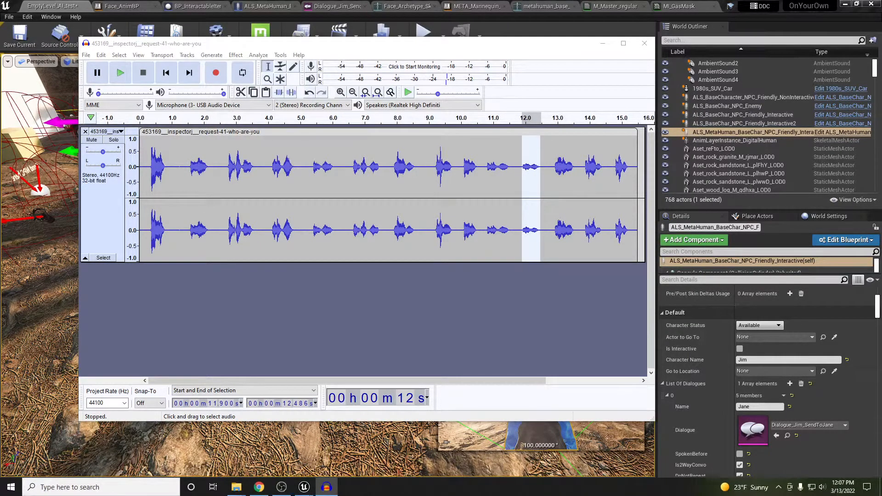
pyautogui.press('Return')
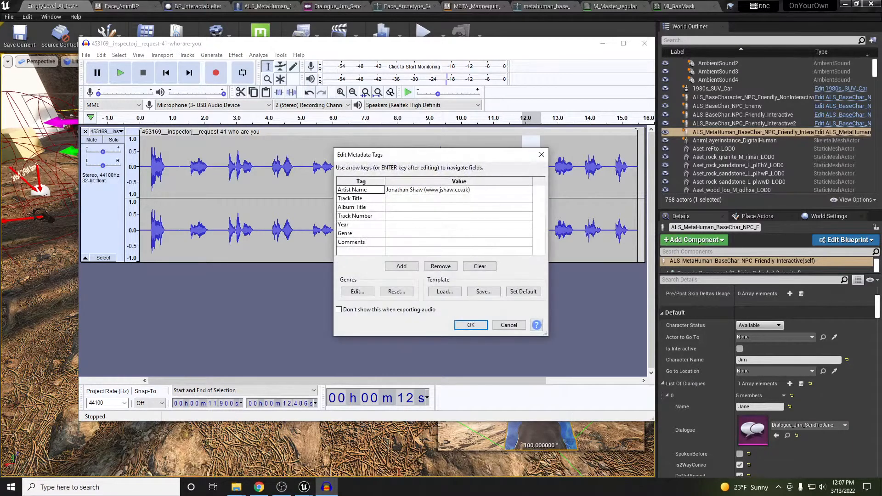
pyautogui.click(470, 325)
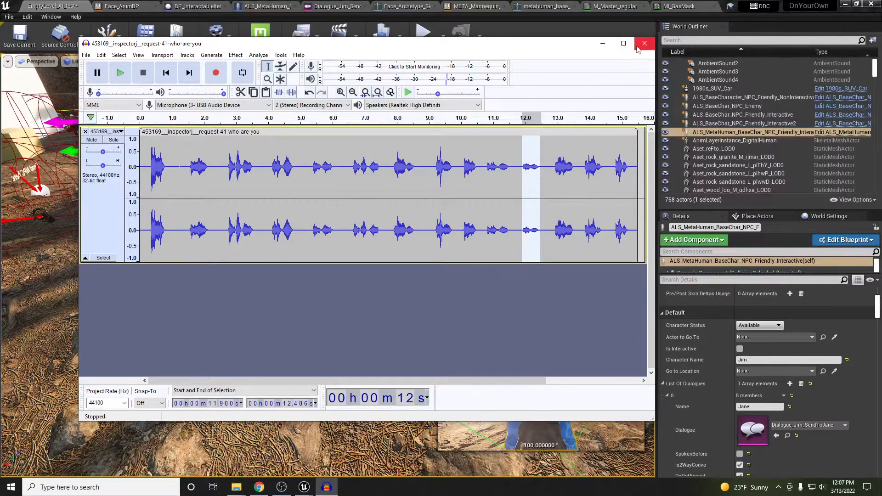
pyautogui.click(603, 44)
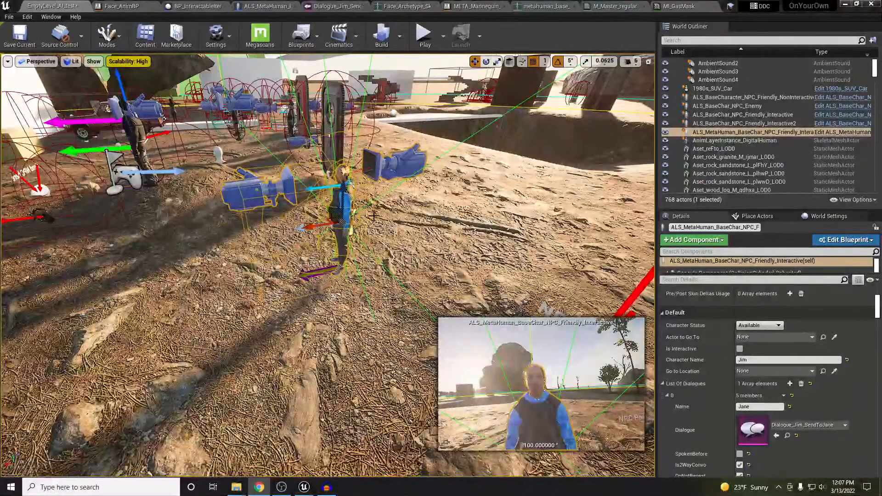
# Open Dialogue_Jim_SendToJane, then return to EmptyLevel_AI_test and open the Audio/Dialogues Content Browser
pyautogui.click(788, 436)
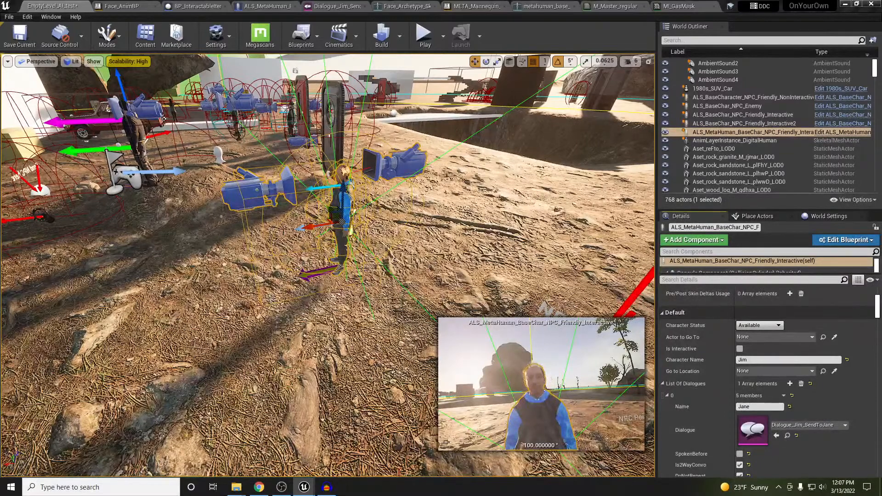
pyautogui.doubleClick(753, 430)
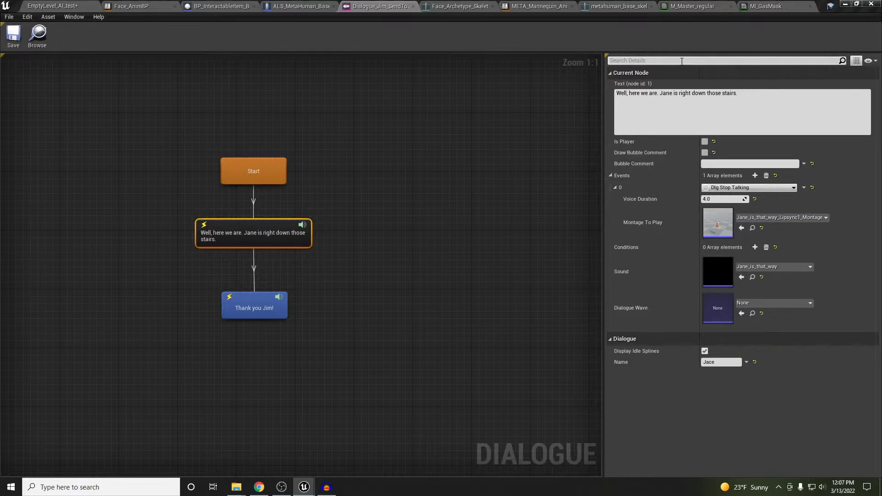
pyautogui.click(66, 6)
pyautogui.click(145, 34)
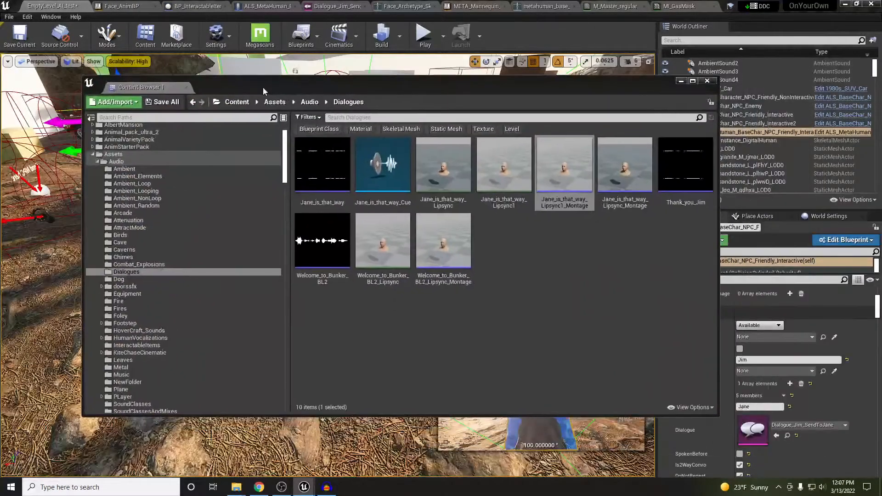
# Drag who-are-you.wav from Downloads into the Dialogues folder and select the new sound wave
pyautogui.moveTo(263, 87); pyautogui.dragTo(261, 87)
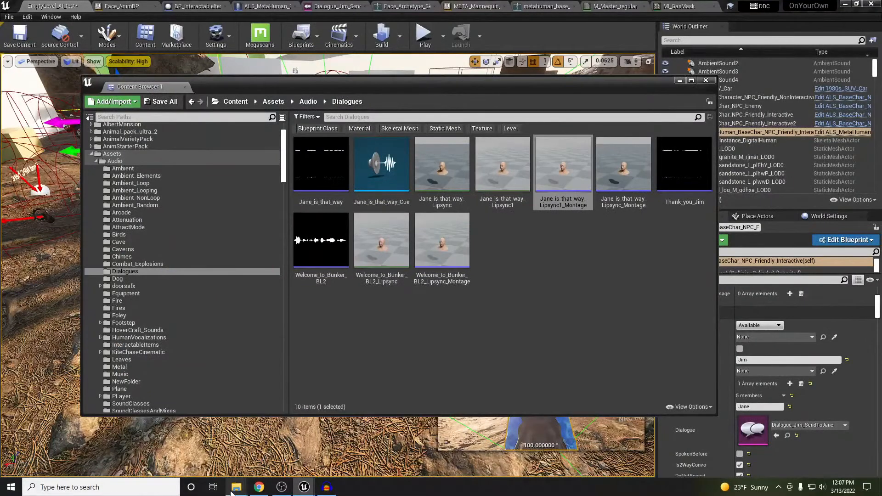
pyautogui.moveTo(236, 487)
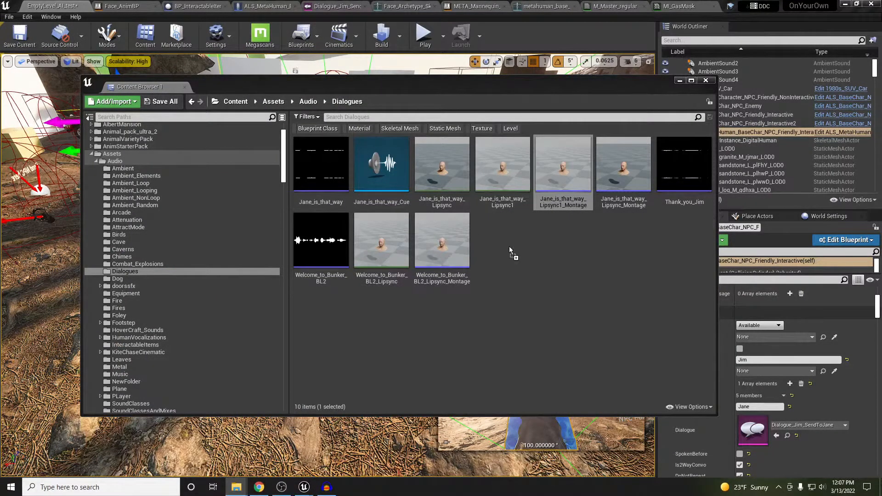
pyautogui.moveTo(509, 246); pyautogui.dragTo(509, 246)
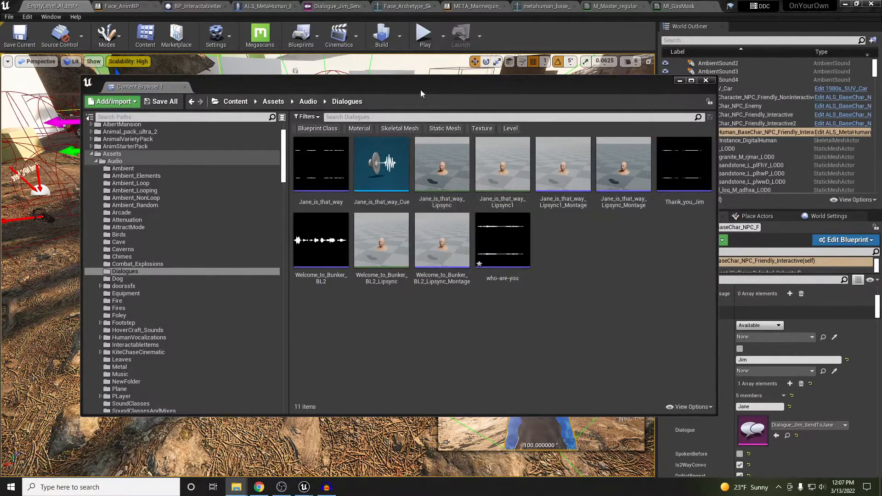
pyautogui.click(513, 261)
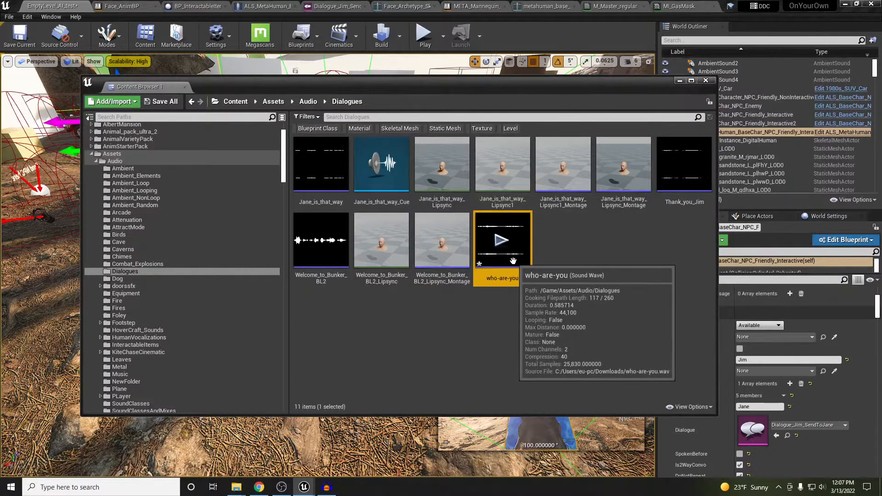
pyautogui.rightClick(513, 261)
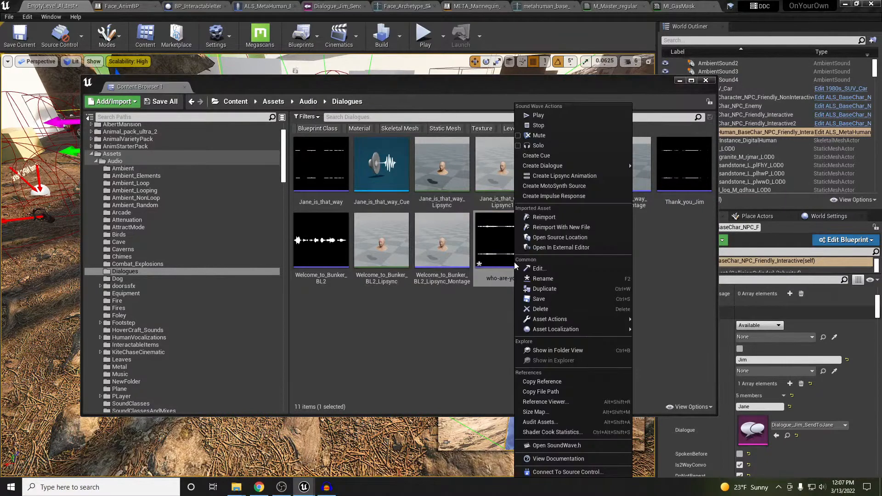
# Start lipsync generation for who-are-you with ECalm emotion, eye and neck movement, and Cubic interpolation
pyautogui.click(576, 177)
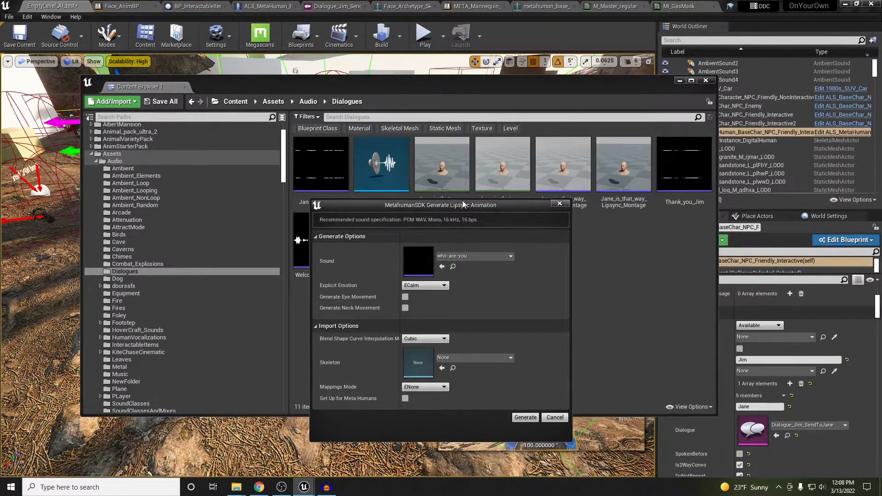
pyautogui.moveTo(460, 205); pyautogui.dragTo(504, 127)
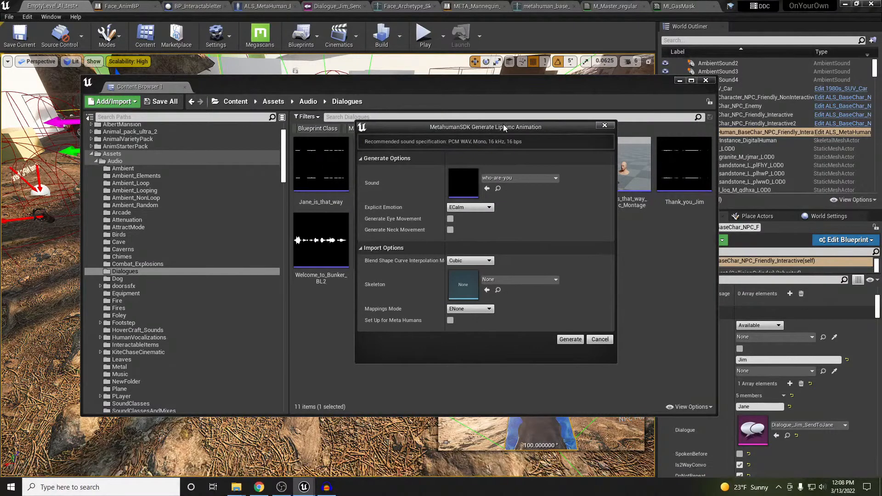
pyautogui.click(486, 209)
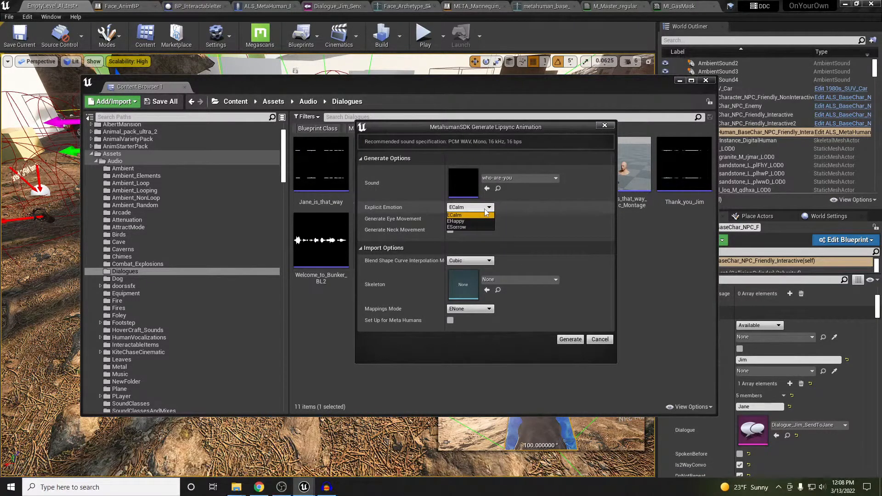
pyautogui.click(485, 210)
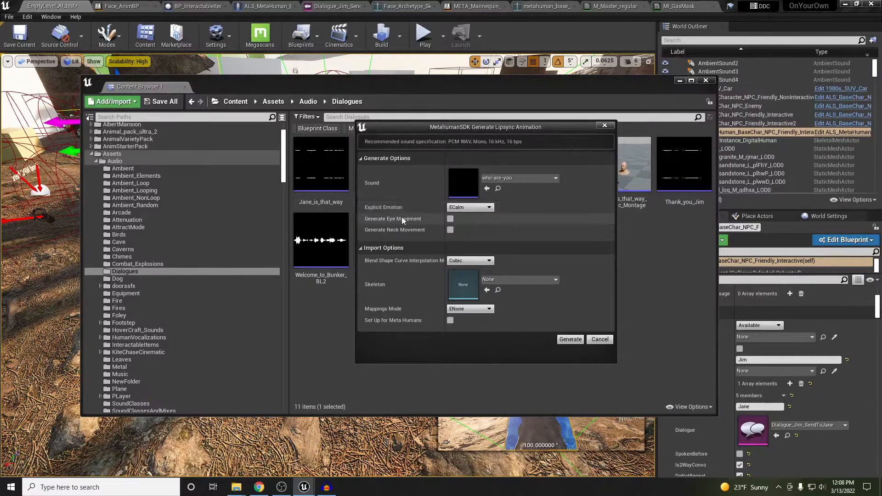
pyautogui.click(450, 218)
pyautogui.click(450, 230)
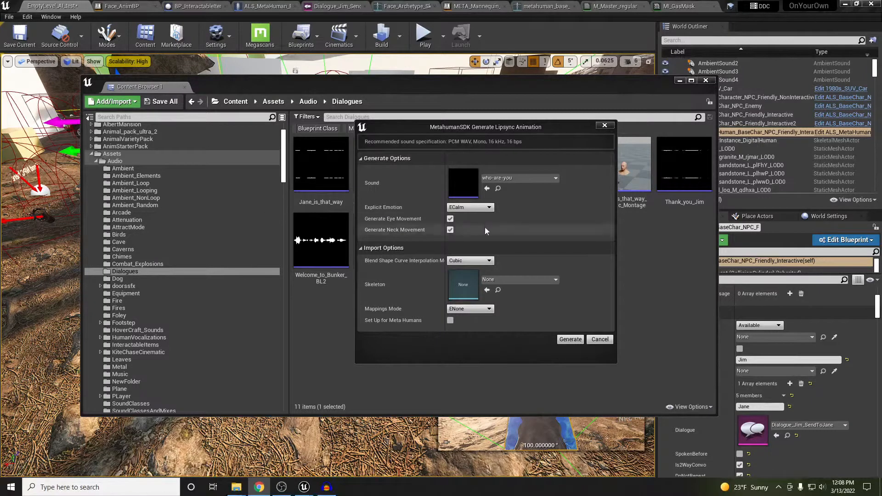
pyautogui.click(493, 261)
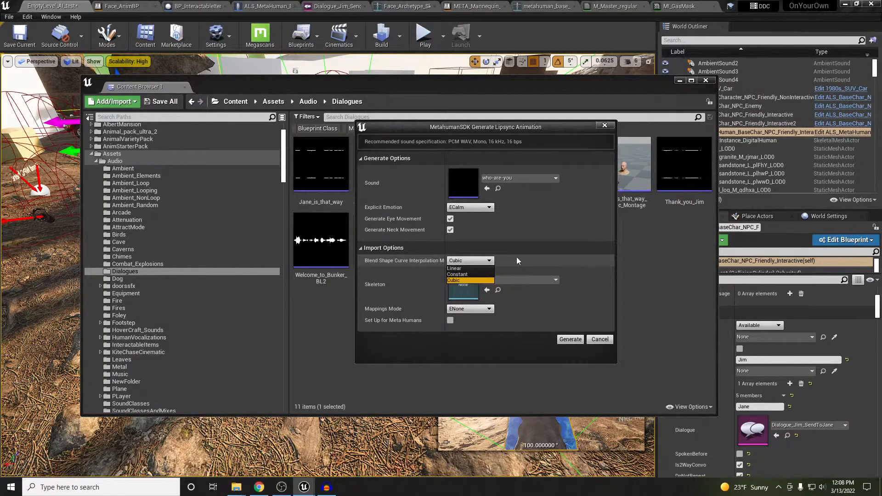
pyautogui.click(517, 261)
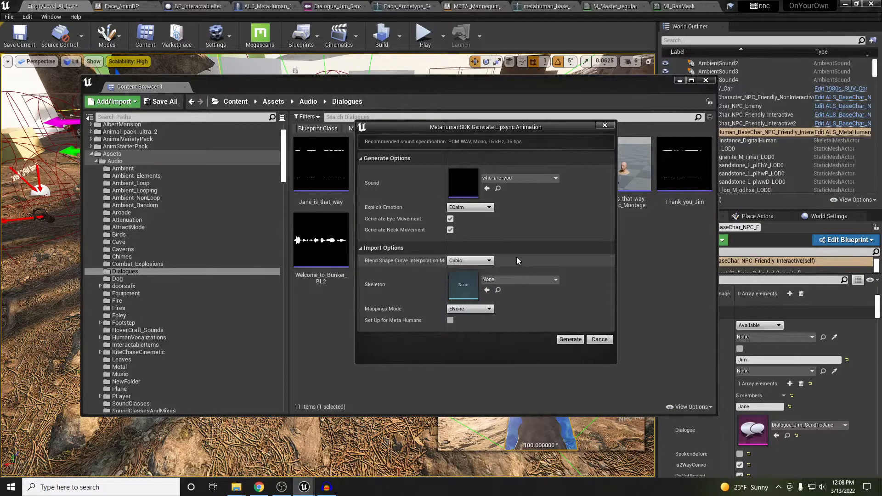
# Choose Face_Archetype_Skeleton and the DigitalHuman_To_MetaHuman_Mapping asset, enable MetaHuman setup, and generate
pyautogui.click(523, 280)
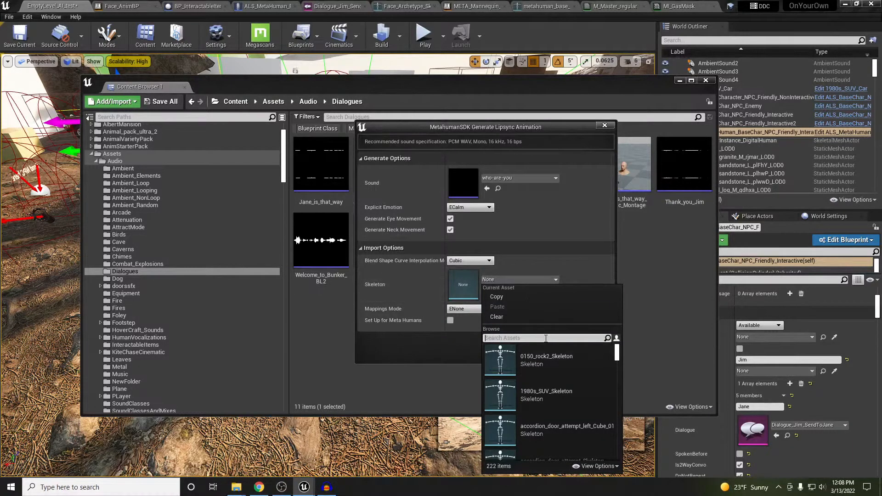
pyautogui.write('face')
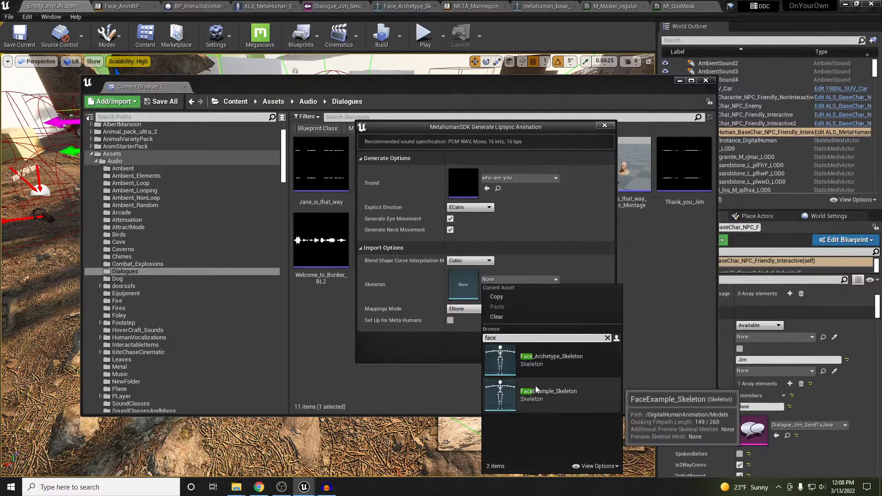
pyautogui.click(544, 357)
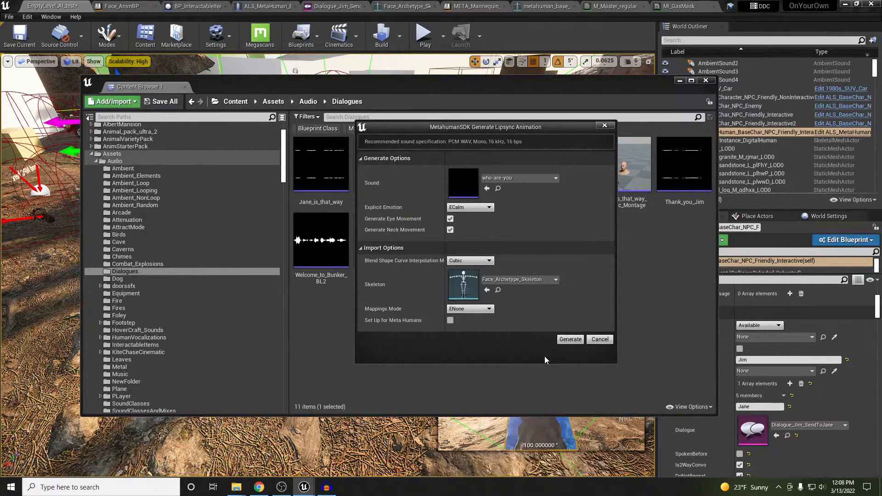
pyautogui.click(483, 311)
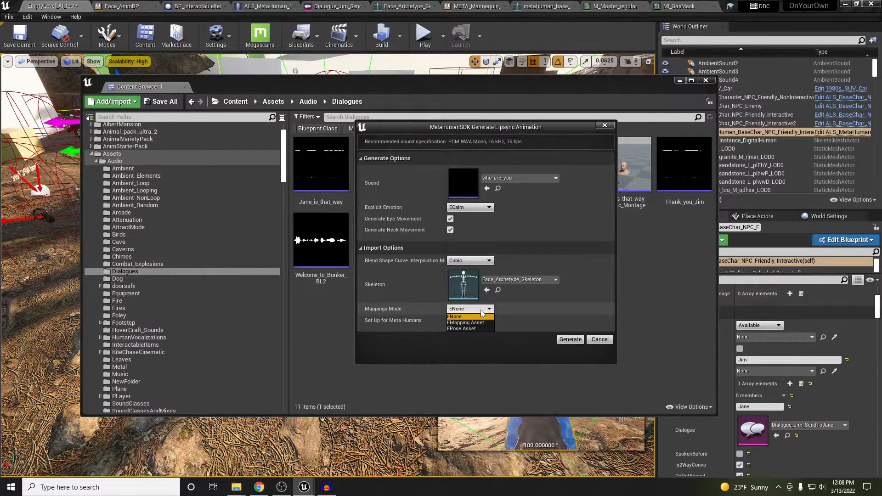
pyautogui.click(480, 323)
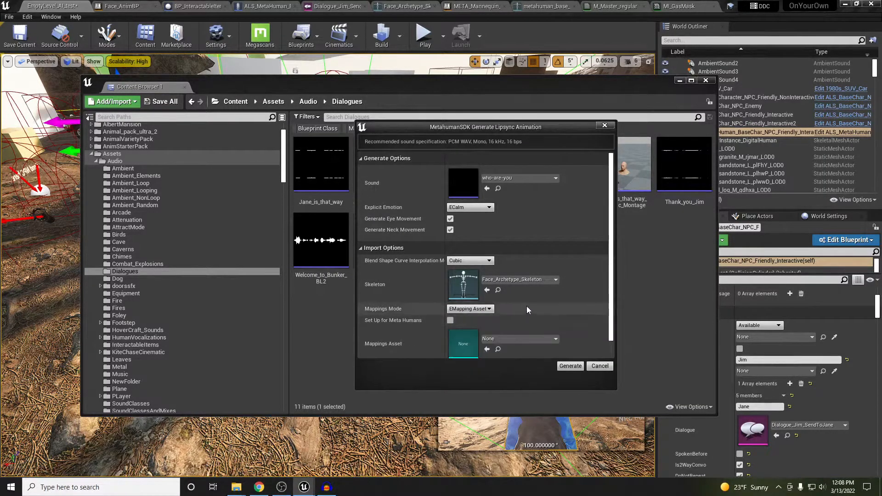
pyautogui.click(516, 329)
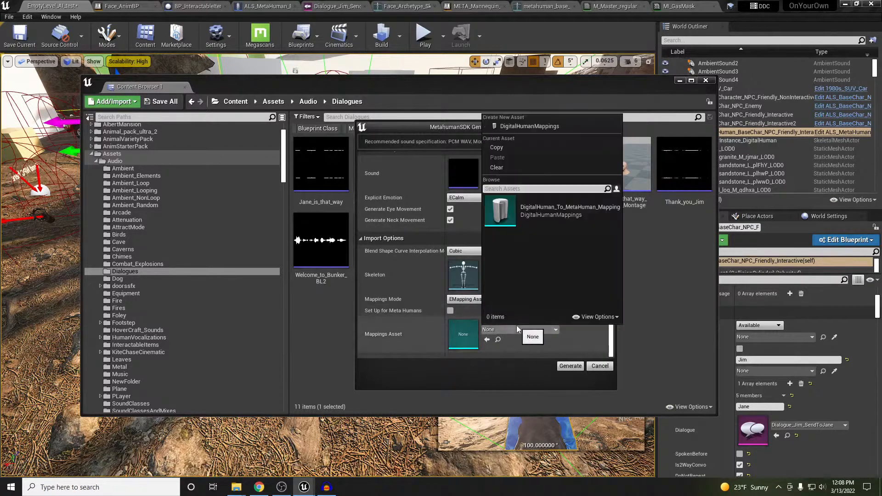
pyautogui.click(551, 213)
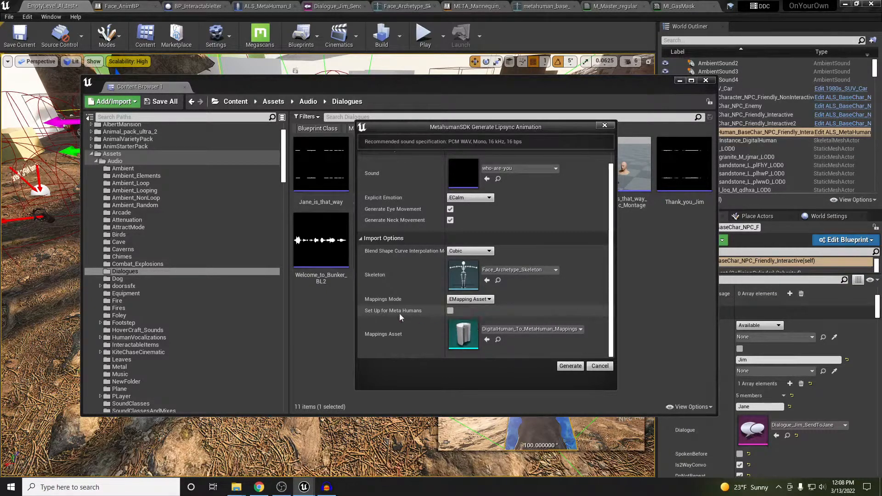
pyautogui.click(450, 311)
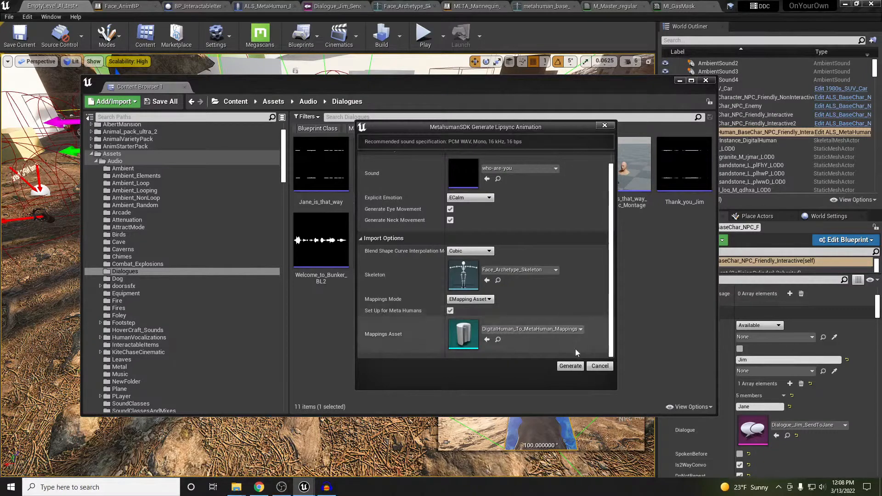
pyautogui.click(570, 366)
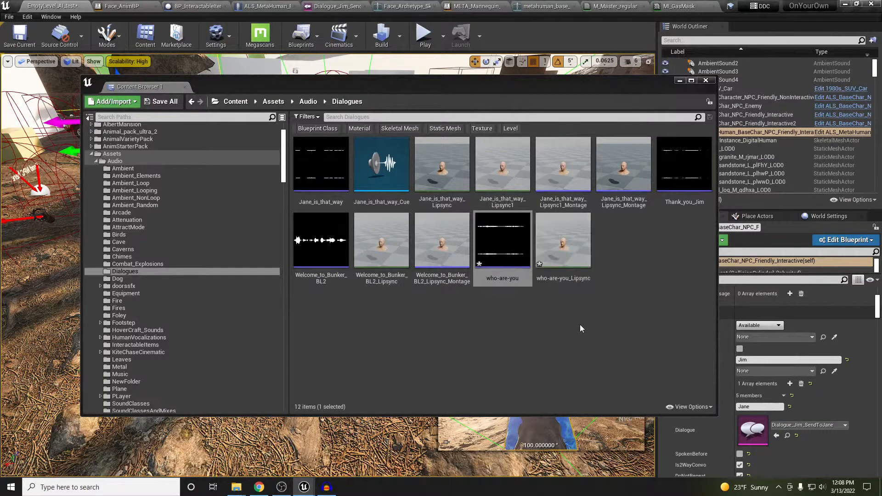
# Open the who-are-you_Lipsync animation and hide the skeleton bones in the preview
pyautogui.click(559, 246)
pyautogui.doubleClick(558, 243)
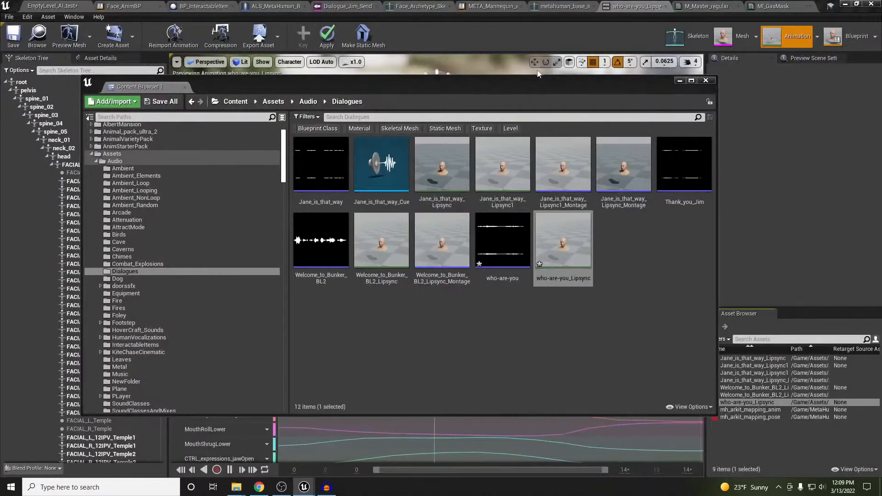
pyautogui.moveTo(535, 82); pyautogui.dragTo(0, 156)
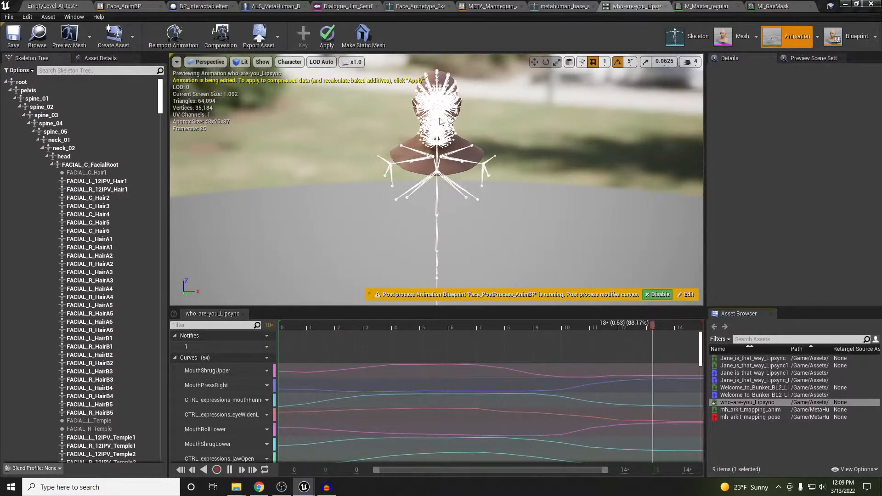
pyautogui.click(290, 62)
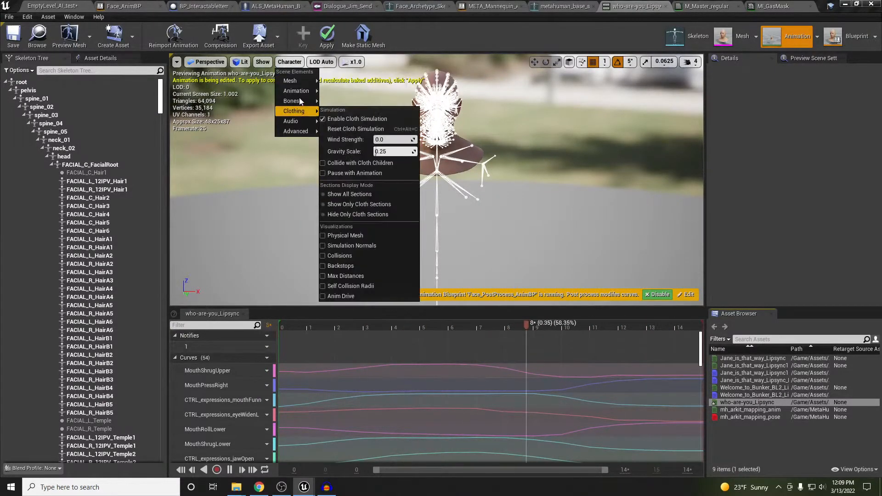
pyautogui.moveTo(299, 101)
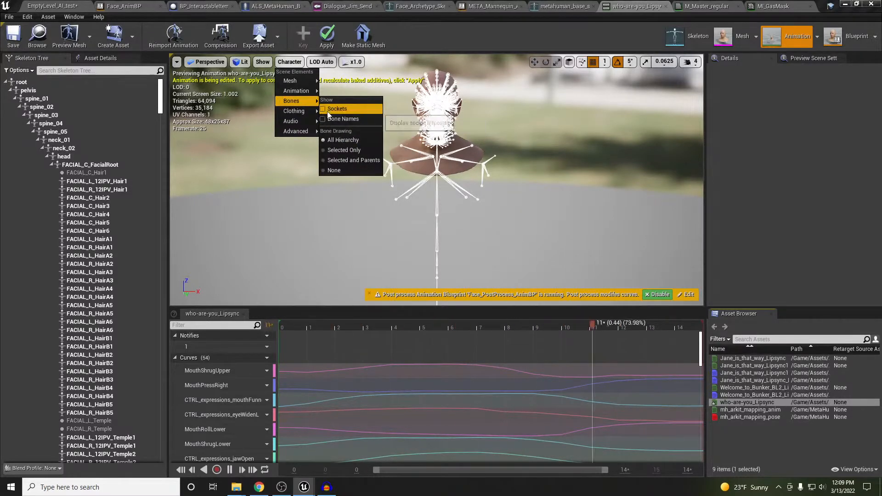
pyautogui.click(327, 171)
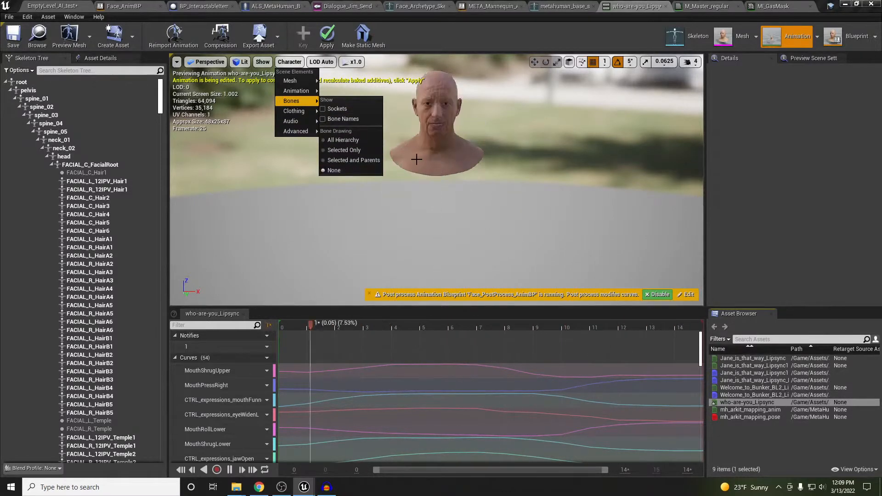
# Bring the preview camera close to the face and stop playback after watching the lipsync
pyautogui.moveTo(418, 159)
pyautogui.mouseDown(button='right')
pyautogui.moveTo(414, 137)
pyautogui.moveTo(416, 163)
pyautogui.mouseUp(button='right')
pyautogui.press('w')
pyautogui.press('w')
pyautogui.moveTo(441, 184); pyautogui.dragTo(454, 174, button='right')
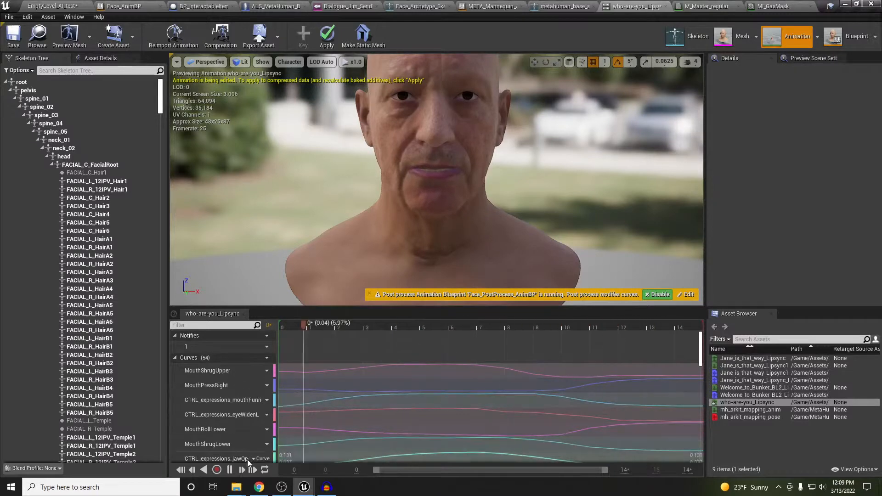
pyautogui.click(230, 469)
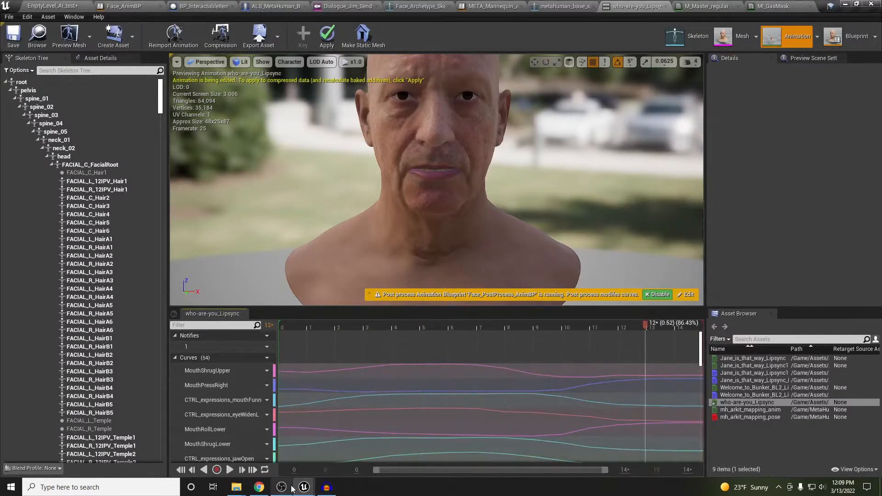
pyautogui.moveTo(293, 486)
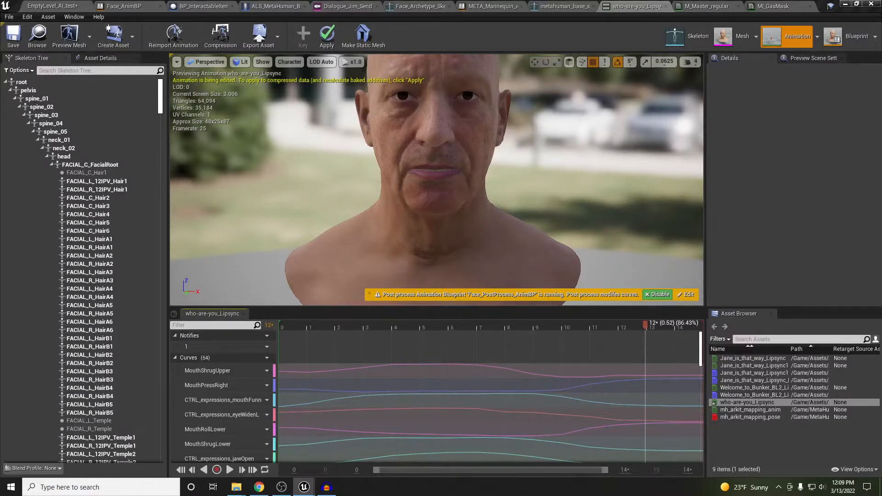
# Generate who-are-you_Lipsync1 with Set Up for Meta Humans unchecked and play it on the face
pyautogui.moveTo(0, 170); pyautogui.dragTo(332, 164)
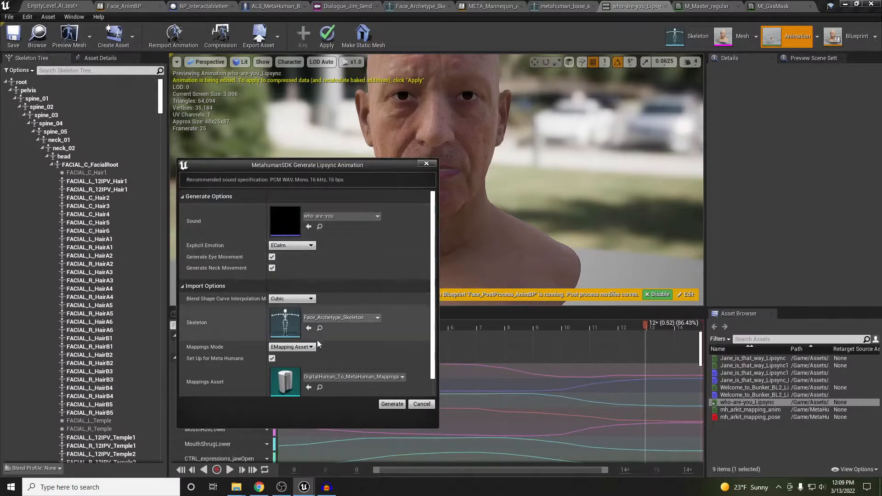
pyautogui.click(272, 359)
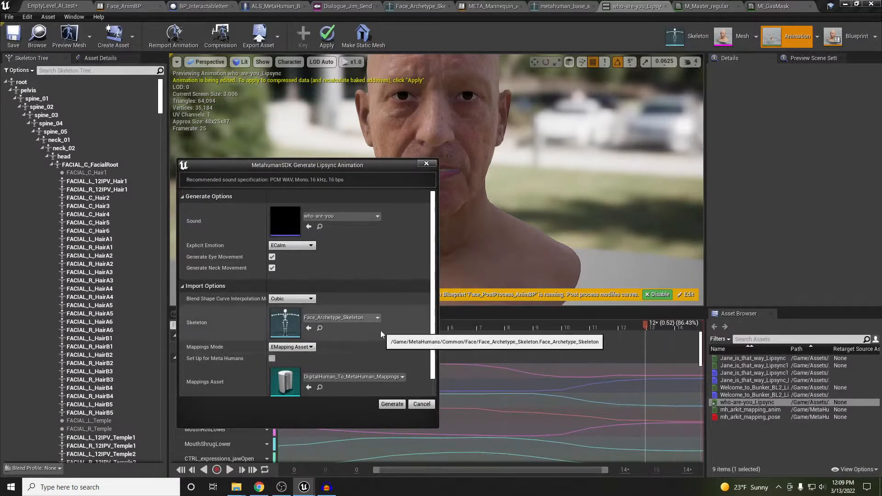
pyautogui.scroll(-1, 380, 330)
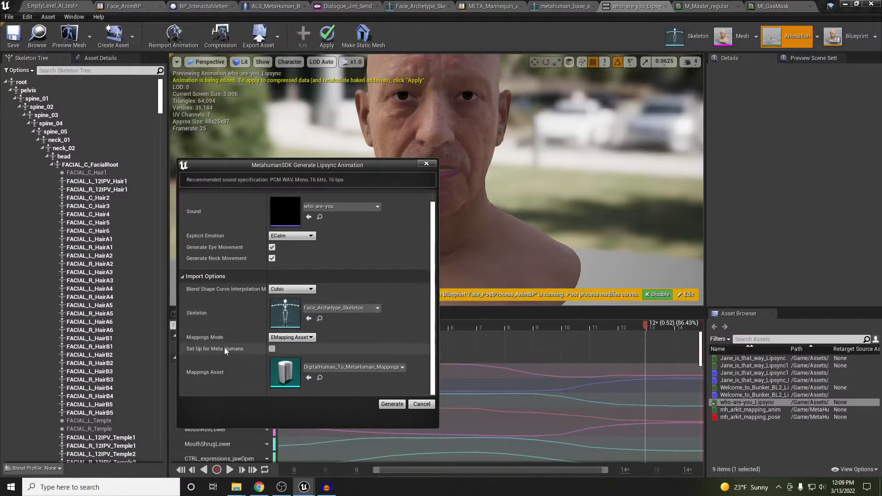
pyautogui.click(391, 404)
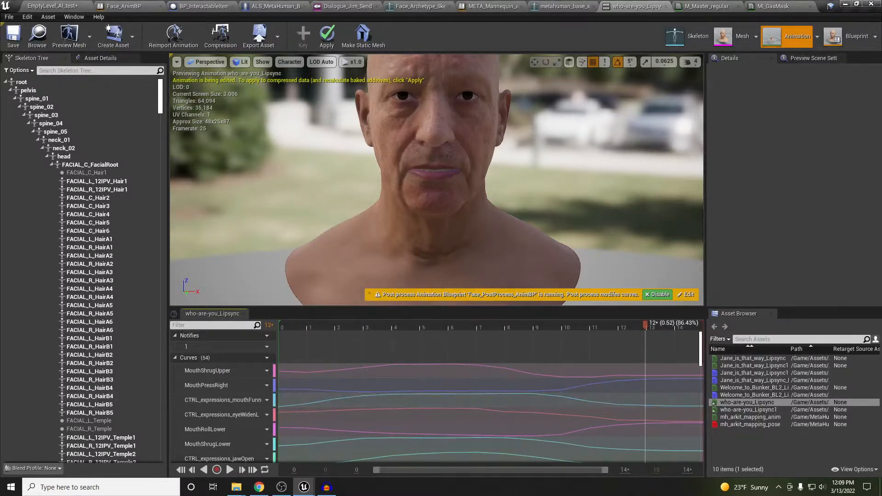
pyautogui.doubleClick(759, 409)
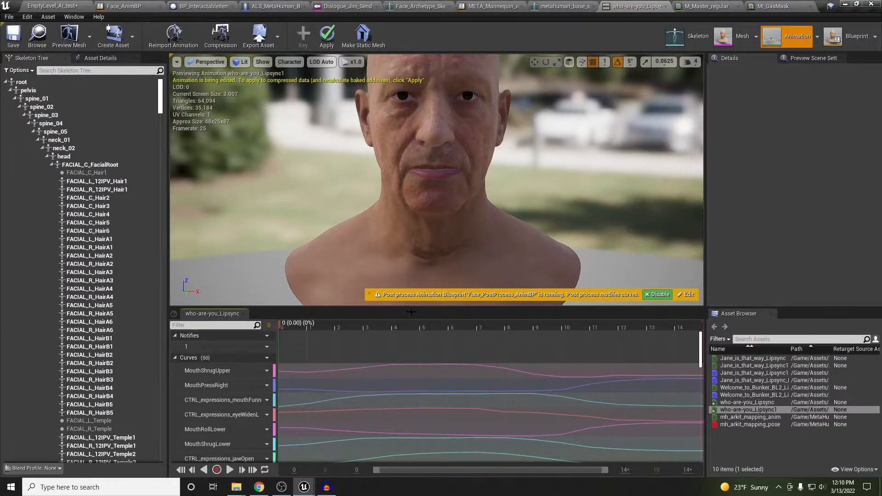
pyautogui.click(230, 470)
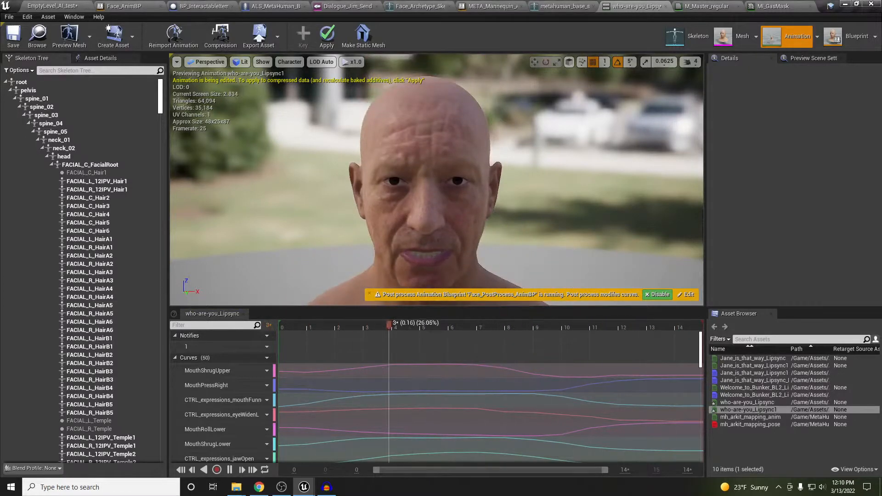
# Close who-are-you_Lipsync, preview Jane_is_that_way_Lipsync on the framed head, then close its editor
pyautogui.click(667, 7)
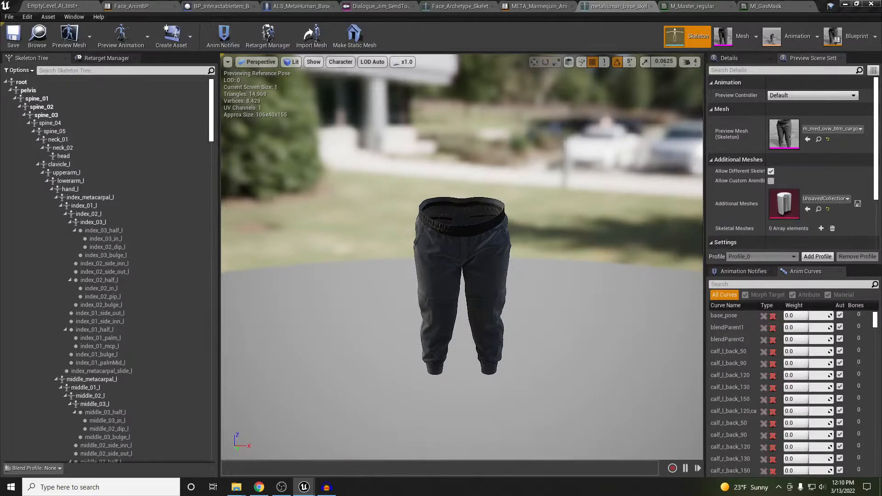
pyautogui.moveTo(881, 138); pyautogui.dragTo(544, 11)
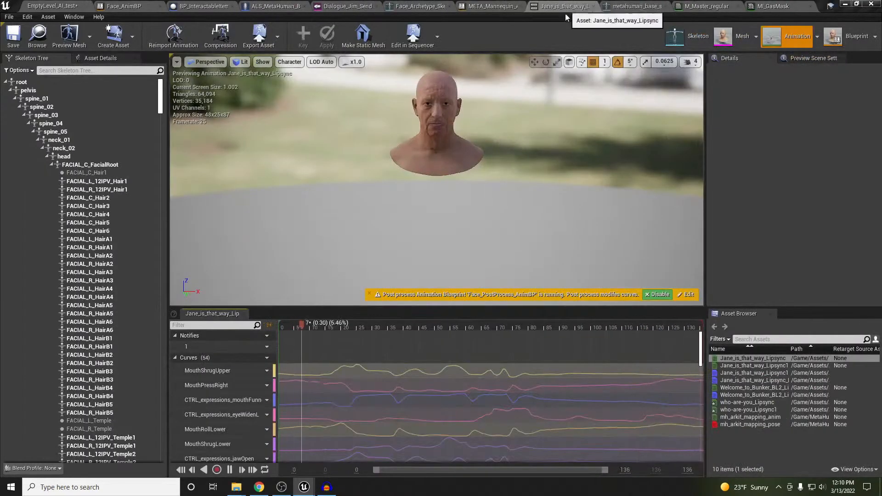
pyautogui.scroll(5, 438, 128)
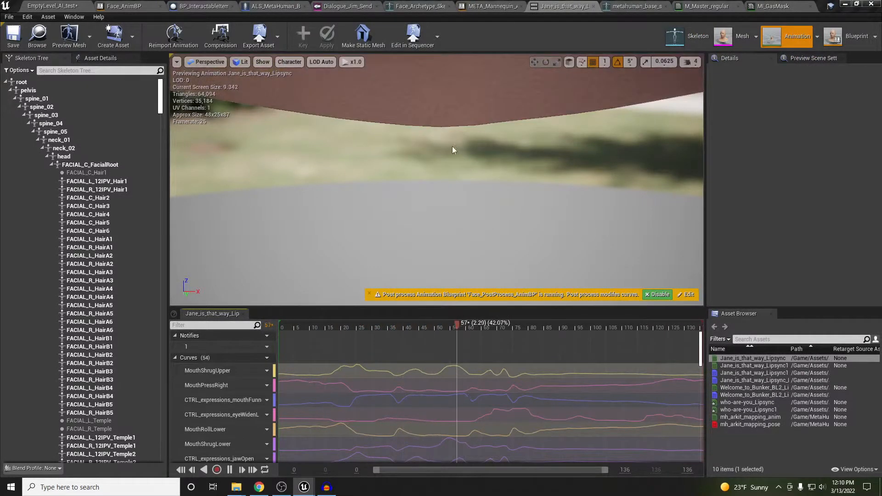
pyautogui.scroll(-5, 453, 147)
pyautogui.moveTo(451, 146); pyautogui.dragTo(453, 89, button='middle')
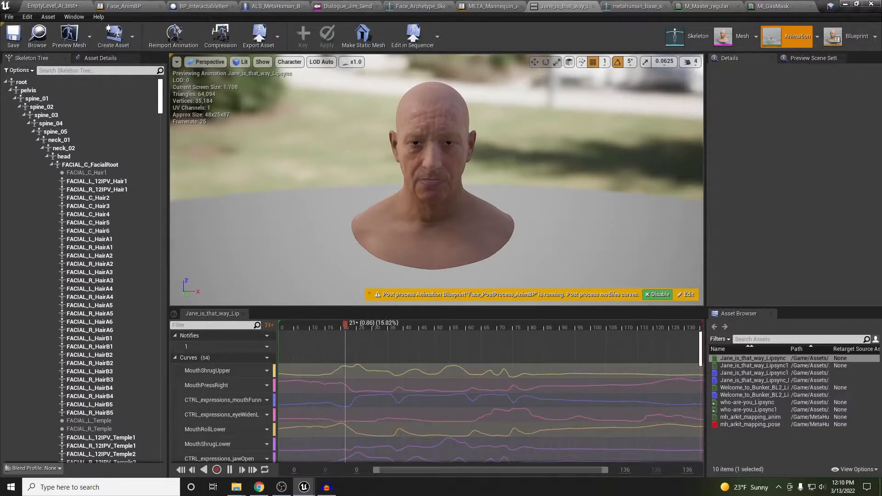
pyautogui.scroll(4, 437, 180)
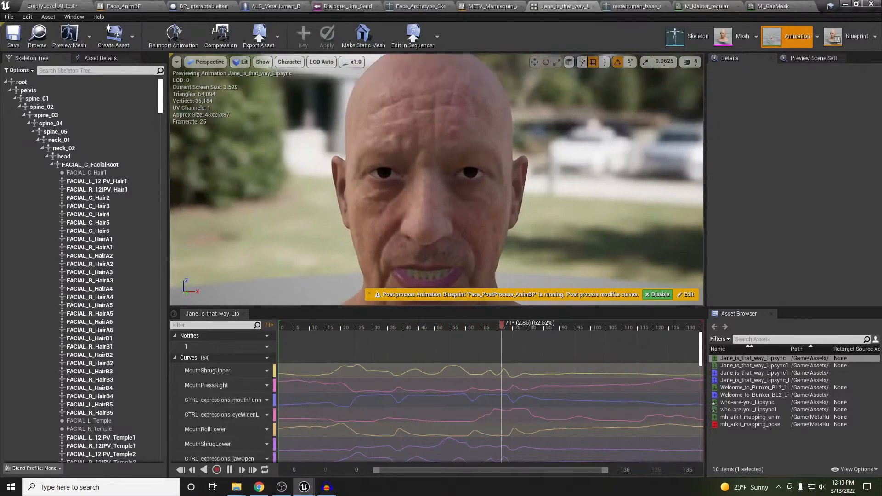
pyautogui.scroll(-3, 453, 175)
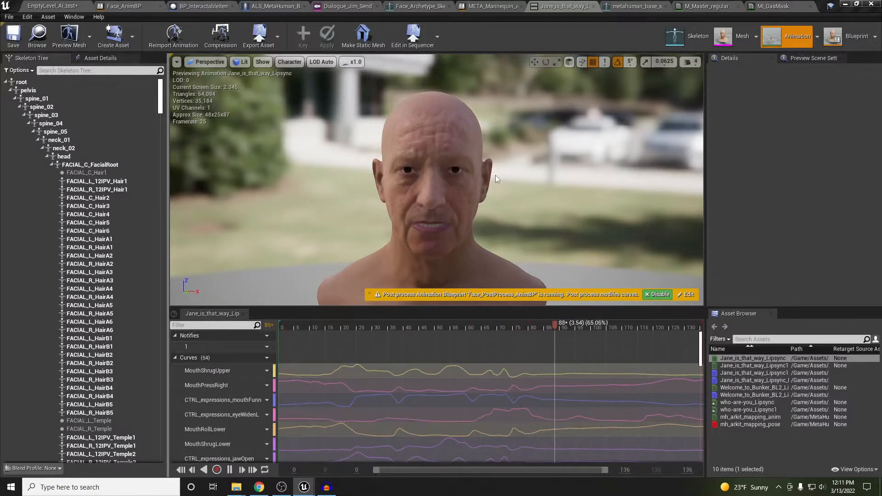
pyautogui.click(593, 6)
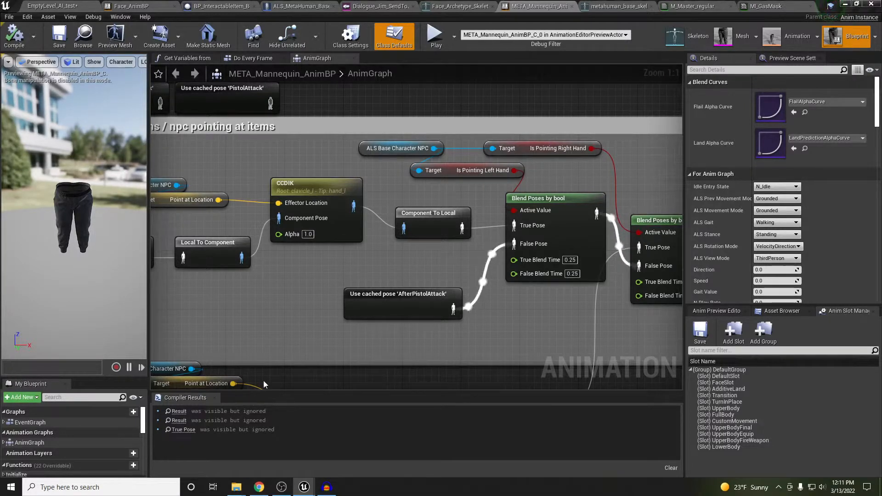
# In Audacity, select and play the 9.143–9.771 s clip of the who-are-you recording
pyautogui.click(326, 488)
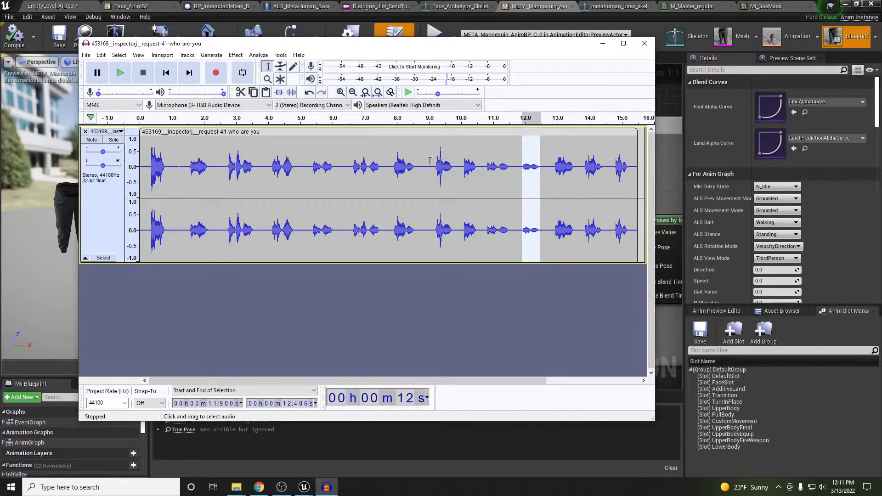
pyautogui.moveTo(432, 161); pyautogui.dragTo(452, 158)
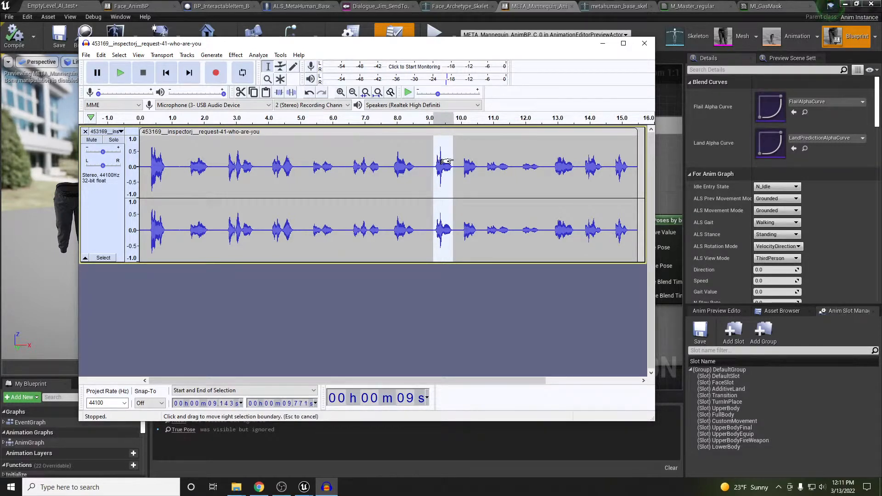
pyautogui.click(119, 78)
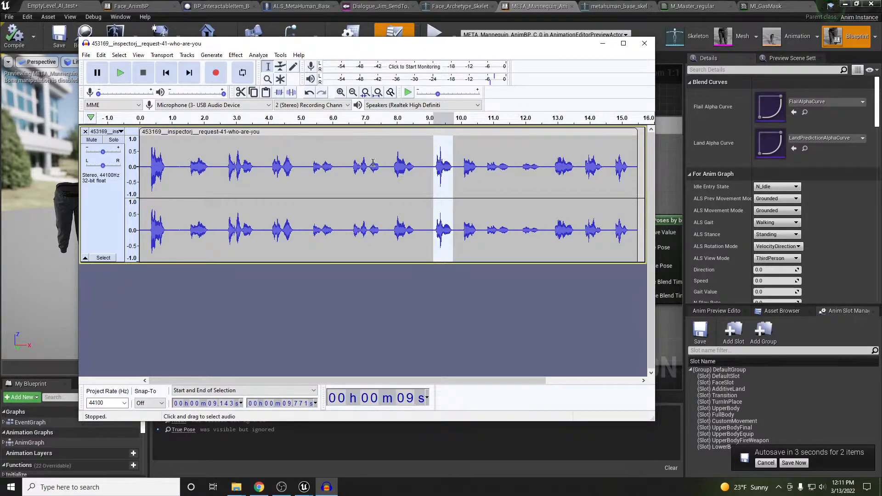
# Export only the selected audio, accepting the metadata tags, and return to Unreal
pyautogui.click(86, 55)
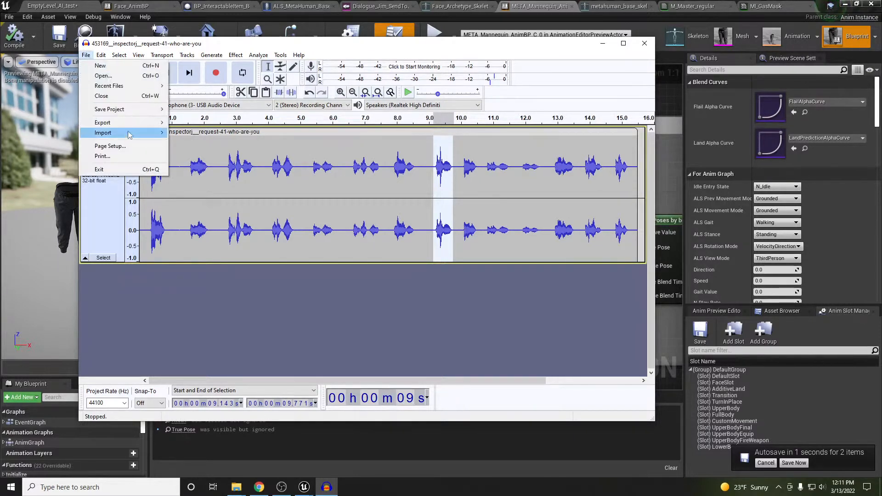
pyautogui.moveTo(111, 123)
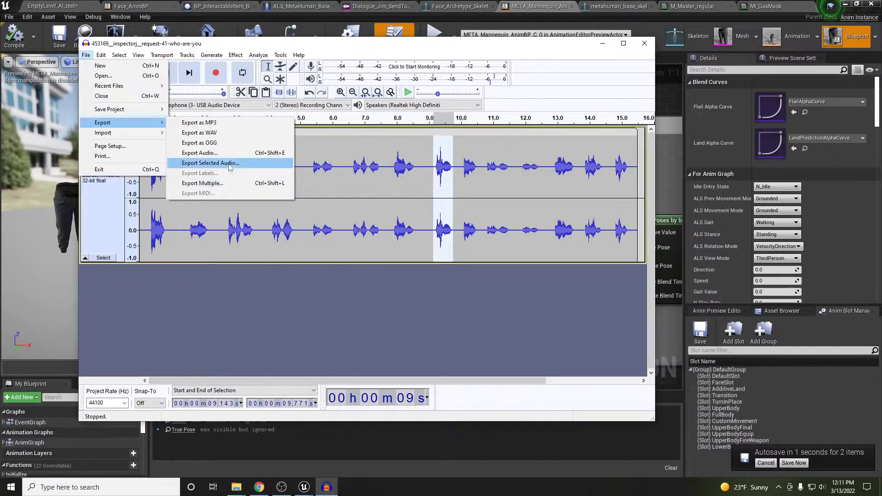
pyautogui.click(232, 164)
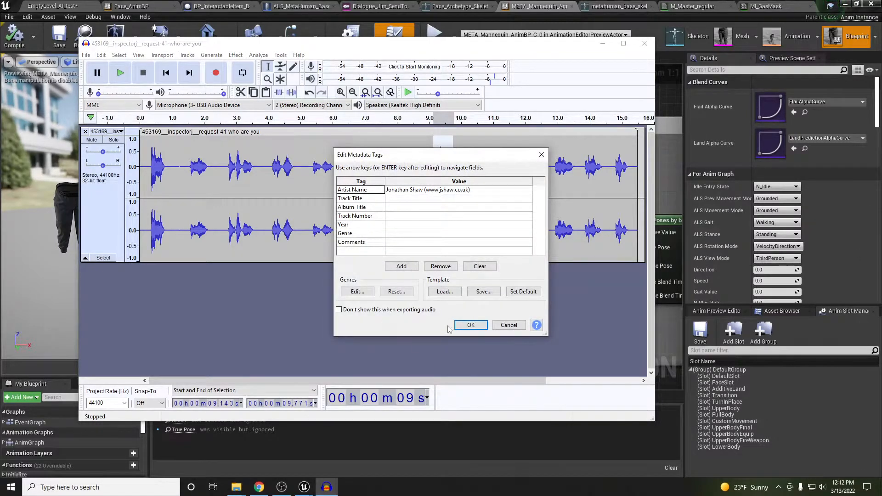
pyautogui.click(469, 324)
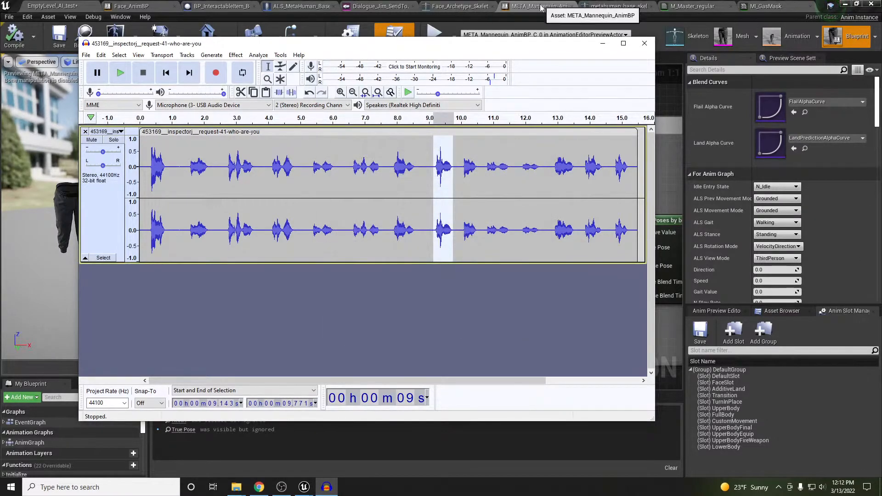
pyautogui.click(539, 9)
pyautogui.moveTo(540, 9); pyautogui.dragTo(619, 7)
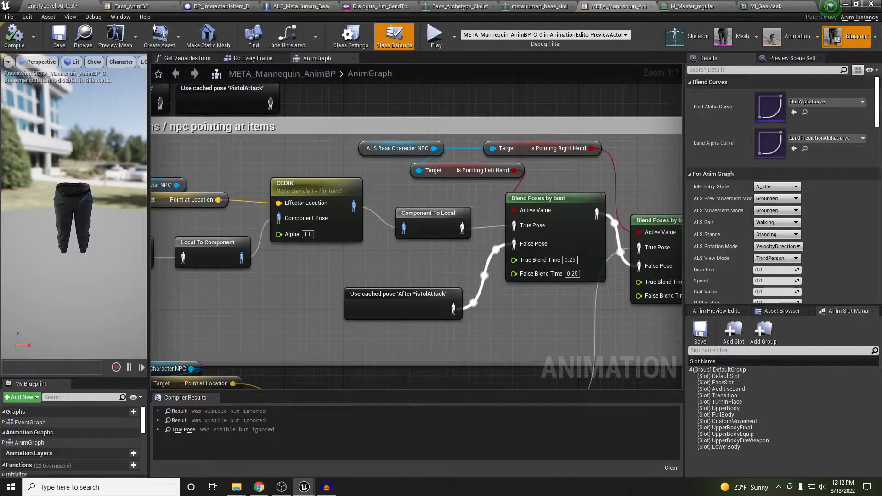
# Start a lipsync animation from the who-are-youv2 sound in the Dialogues folder
pyautogui.moveTo(236, 487)
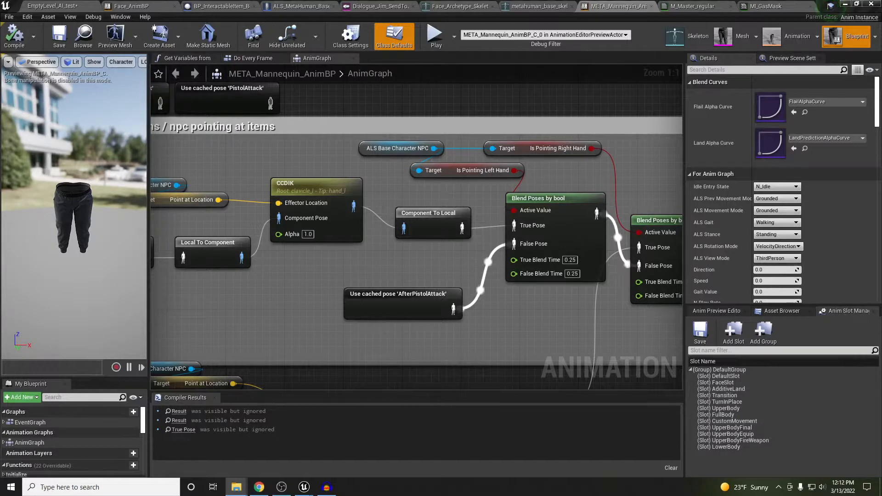
pyautogui.moveTo(0, 193); pyautogui.dragTo(510, 135)
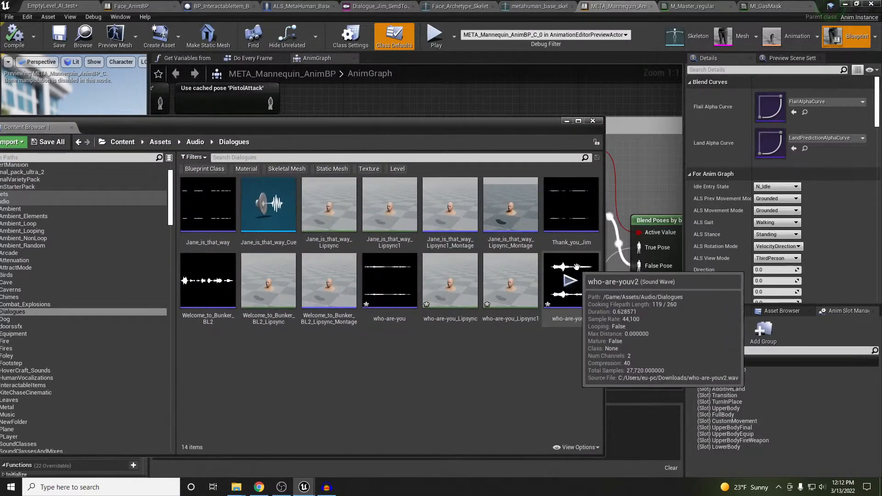
pyautogui.rightClick(576, 304)
pyautogui.click(615, 176)
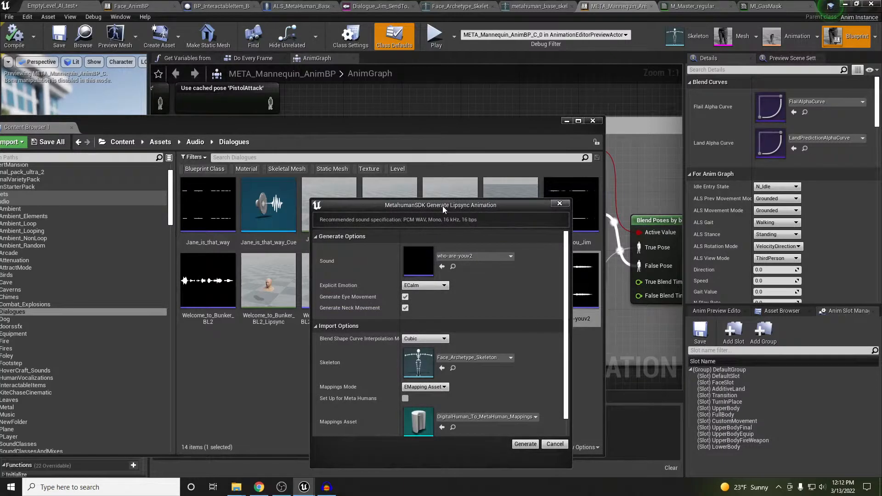
# Keep Cubic interpolation and Face_Archetype_Skeleton, generate who-are-youv2_Lipsync, and open it
pyautogui.moveTo(443, 206); pyautogui.dragTo(433, 111)
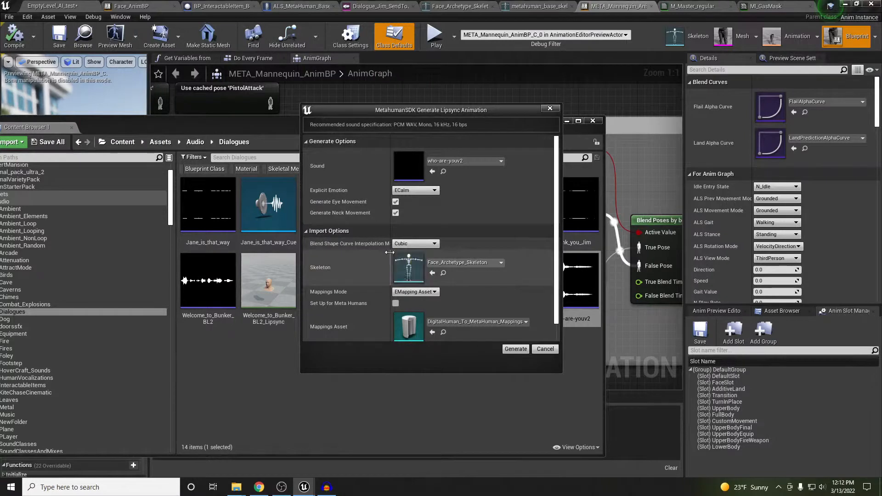
pyautogui.moveTo(390, 252)
pyautogui.mouseDown()
pyautogui.moveTo(432, 252)
pyautogui.moveTo(400, 251)
pyautogui.mouseUp()
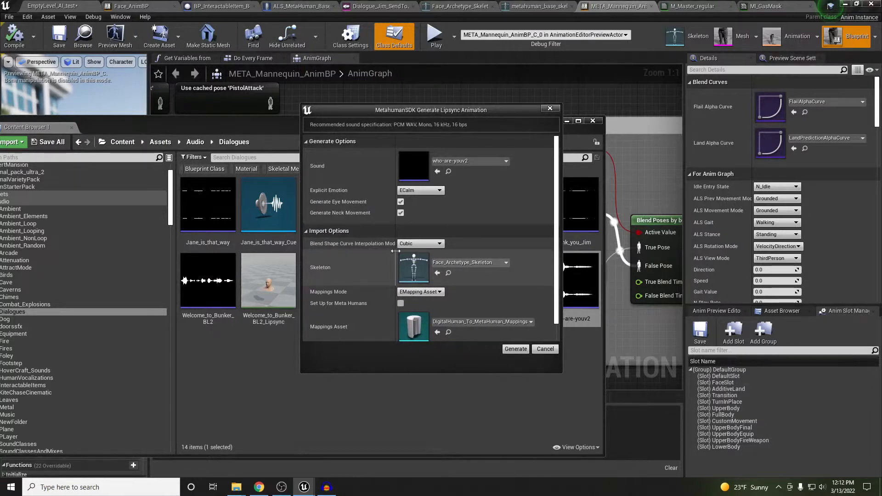
pyautogui.click(423, 244)
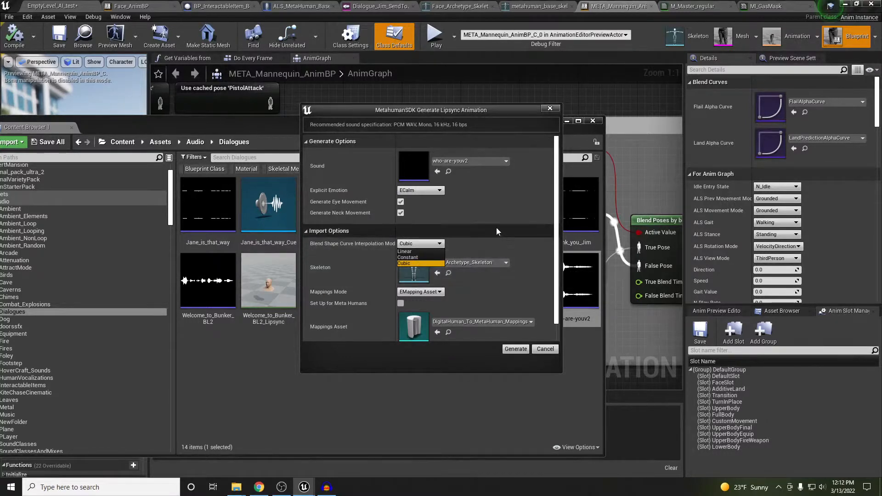
pyautogui.click(556, 261)
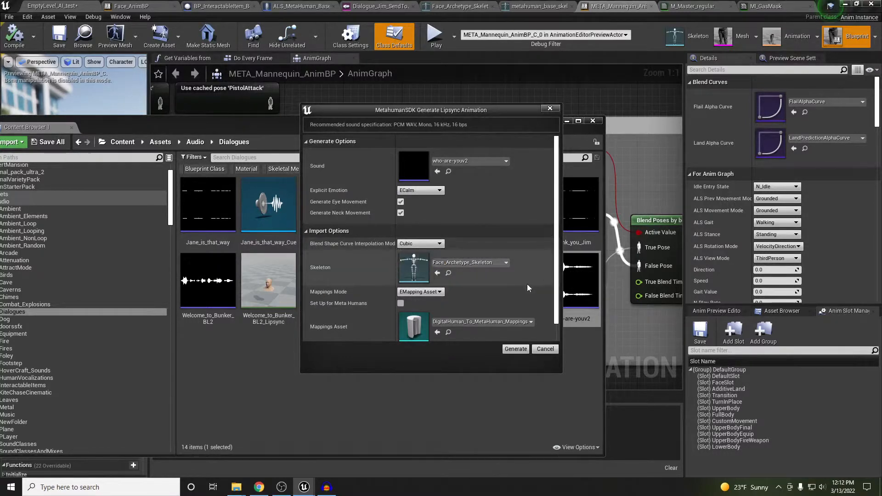
pyautogui.scroll(-1, 497, 297)
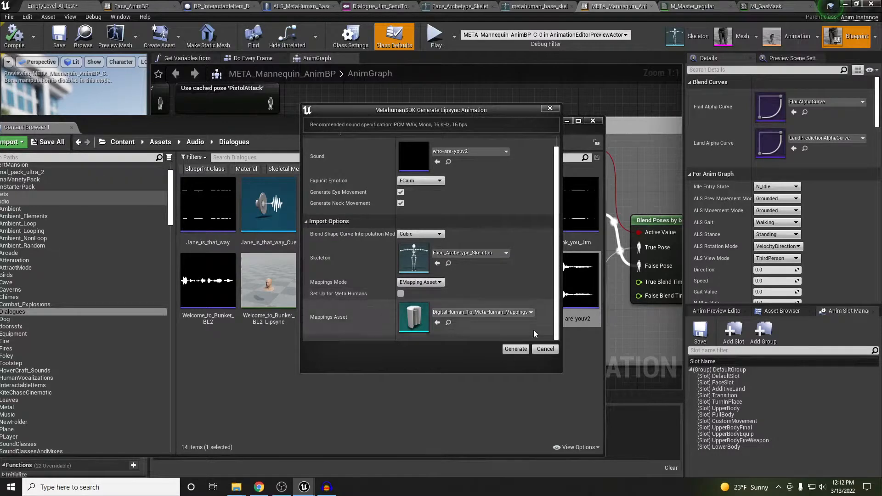
pyautogui.click(516, 349)
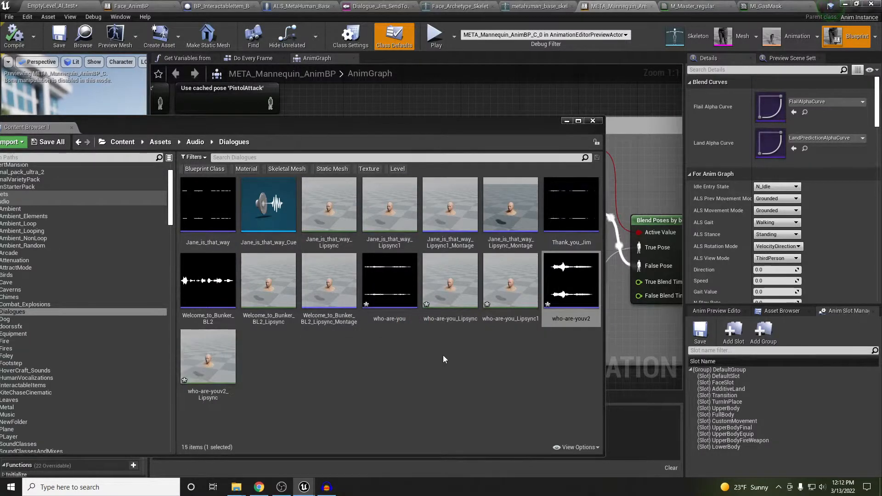
pyautogui.click(216, 382)
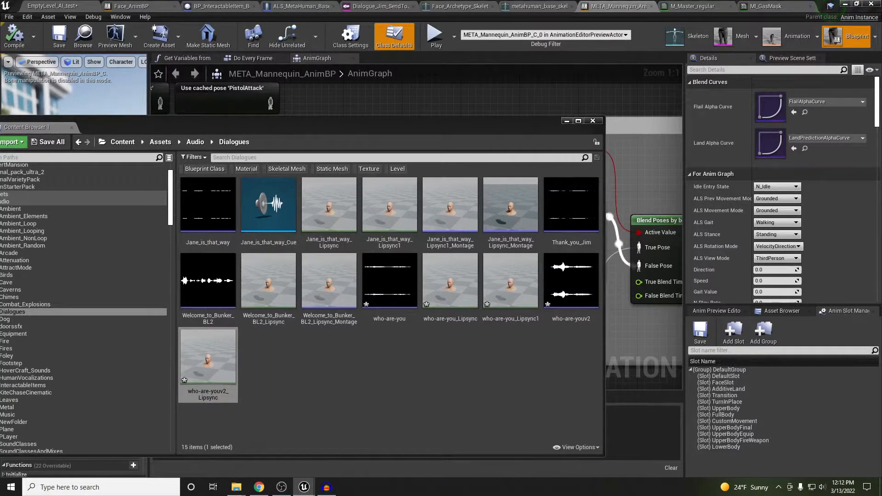
pyautogui.moveTo(881, 76); pyautogui.dragTo(638, 7)
# Watch who-are-youv2_Lipsync animate on the framed MetaHuman head, then close its editor
pyautogui.moveTo(451, 124); pyautogui.dragTo(246, 170)
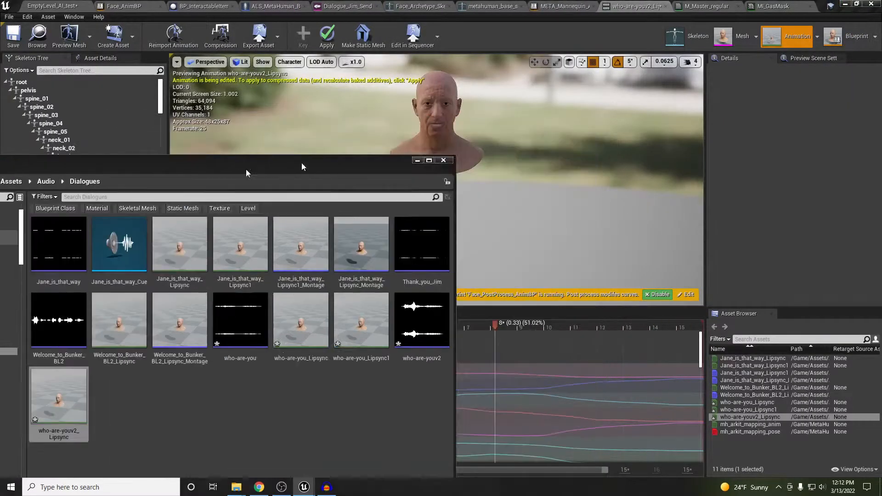
pyautogui.click(443, 160)
pyautogui.scroll(3, 445, 127)
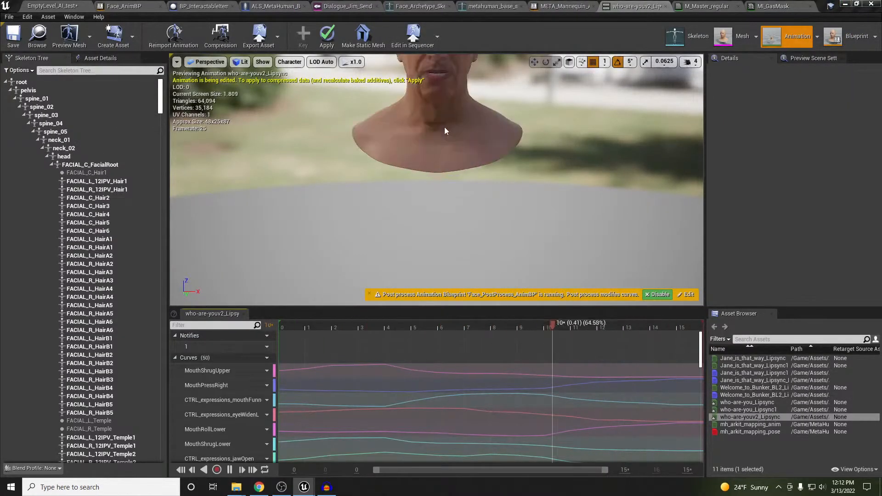
pyautogui.moveTo(445, 126); pyautogui.dragTo(466, 51, button='middle')
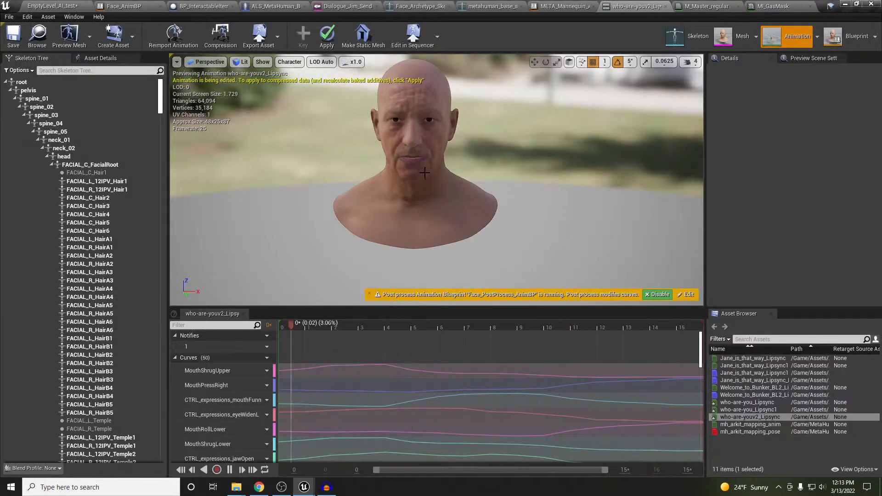
pyautogui.moveTo(428, 189); pyautogui.dragTo(425, 166, button='right')
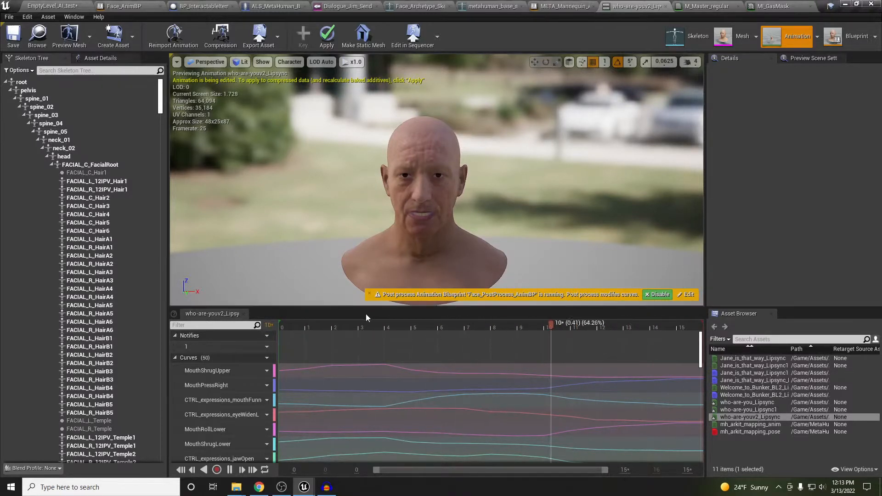
pyautogui.click(672, 6)
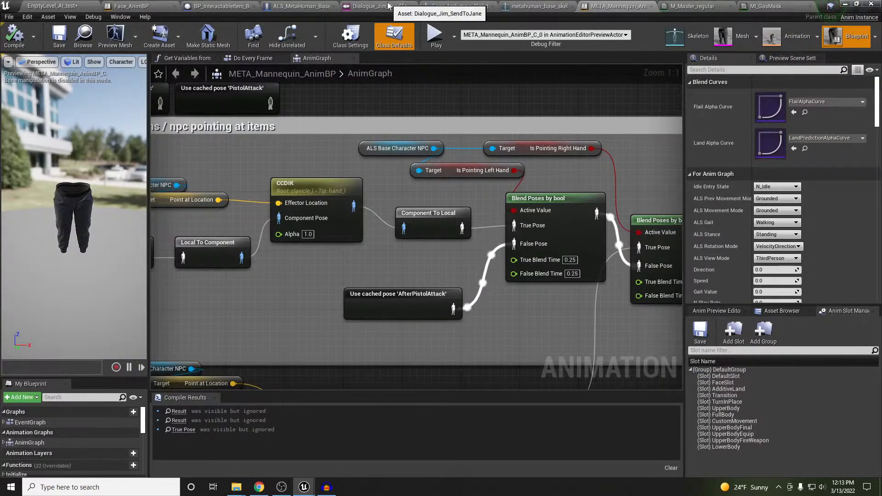
# Open Dialogue_Jim_SendToJane, the dialogue assigned to Jim's NPC
pyautogui.click(371, 7)
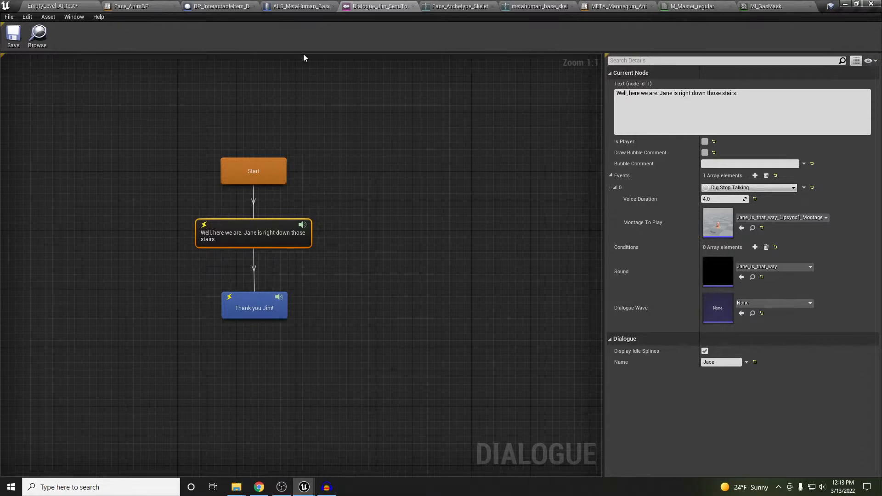
pyautogui.click(69, 5)
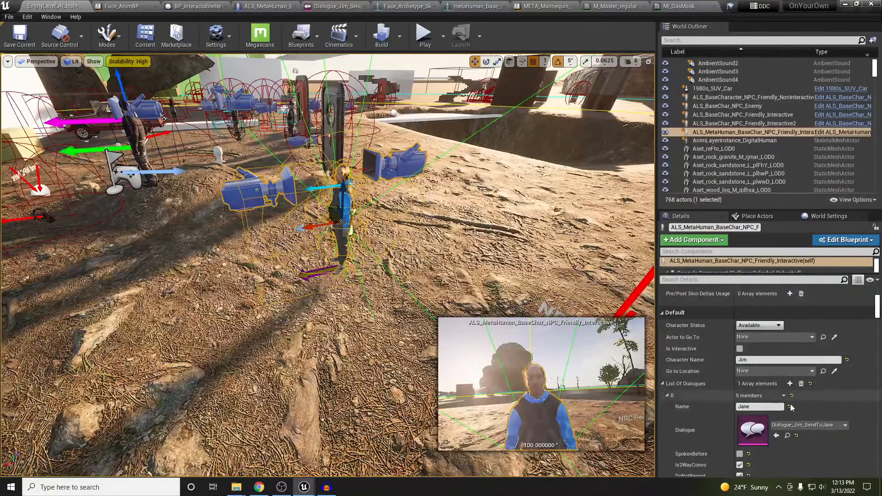
pyautogui.doubleClick(756, 433)
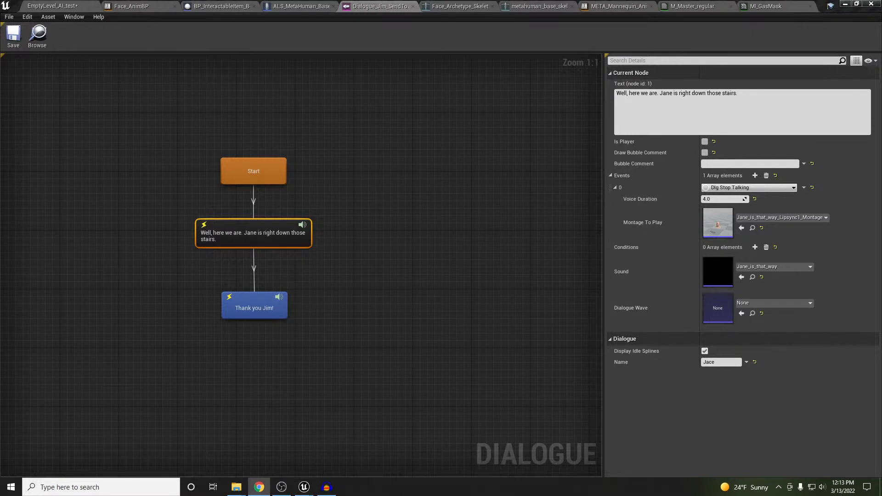
# Replace the first speech node's text with 'Who are you?' and bring in the Dialogues assets
pyautogui.moveTo(371, 208); pyautogui.dragTo(393, 212, button='right')
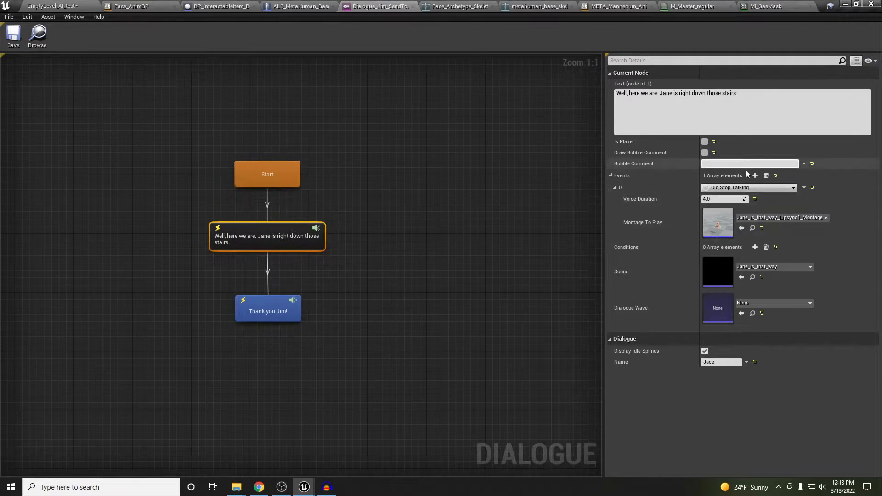
pyautogui.click(746, 92)
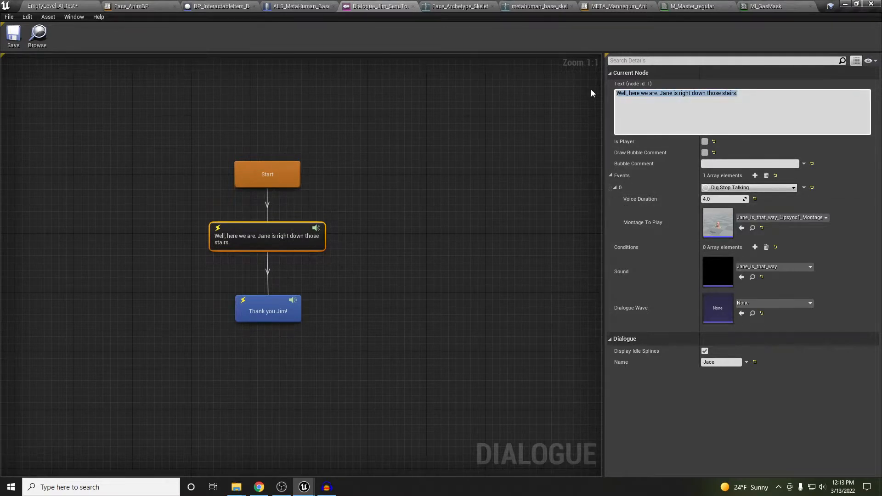
pyautogui.write('Who are ')
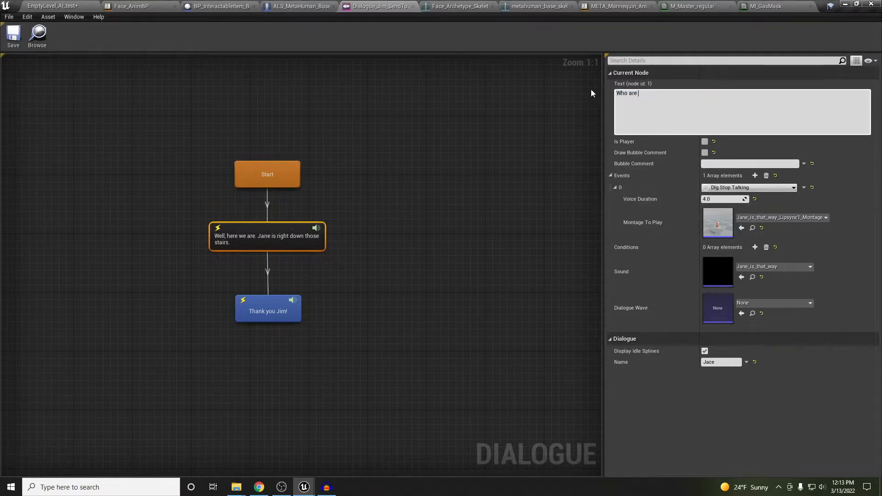
pyautogui.write('you?')
pyautogui.moveTo(1, 258); pyautogui.dragTo(527, 43)
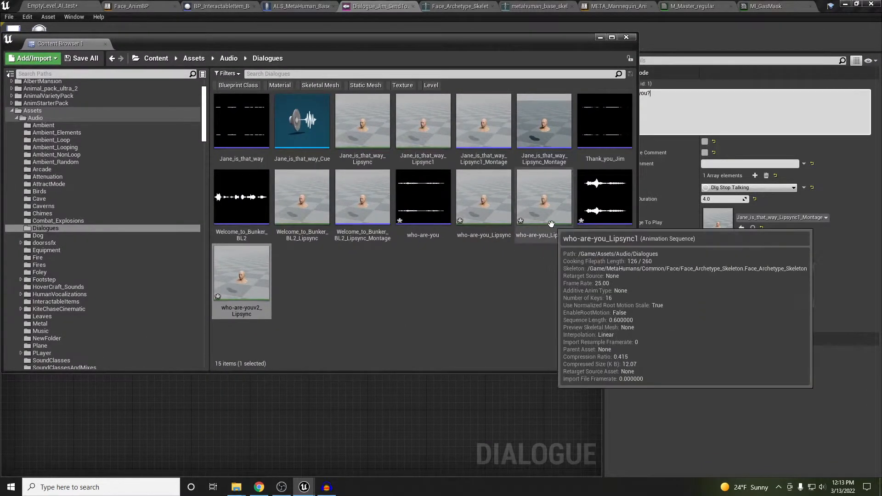
# Create who-are-you_Lipsync1_Montage from the who-are-you_Lipsync1 animation with its default name
pyautogui.click(547, 202)
pyautogui.rightClick(547, 202)
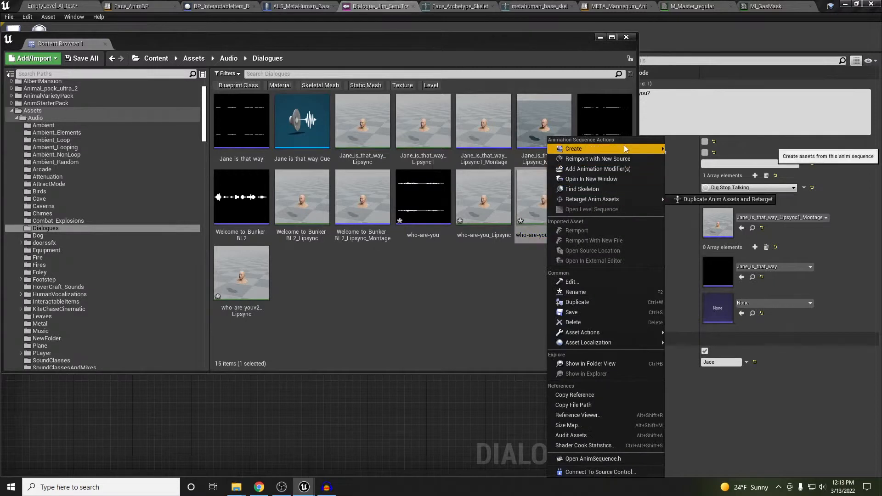
pyautogui.moveTo(624, 146)
pyautogui.click(708, 159)
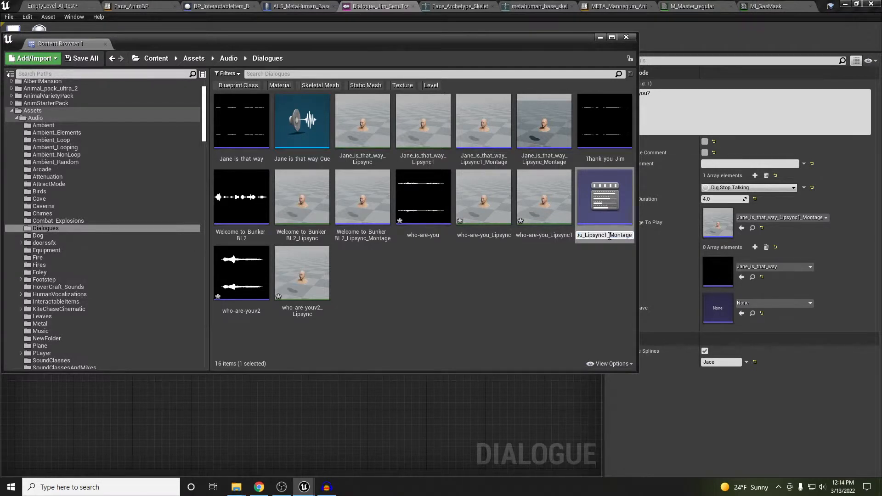
pyautogui.press('Return')
# Assign the new montage and the who-are-you sound to the line, save, and return to the level
pyautogui.click(742, 228)
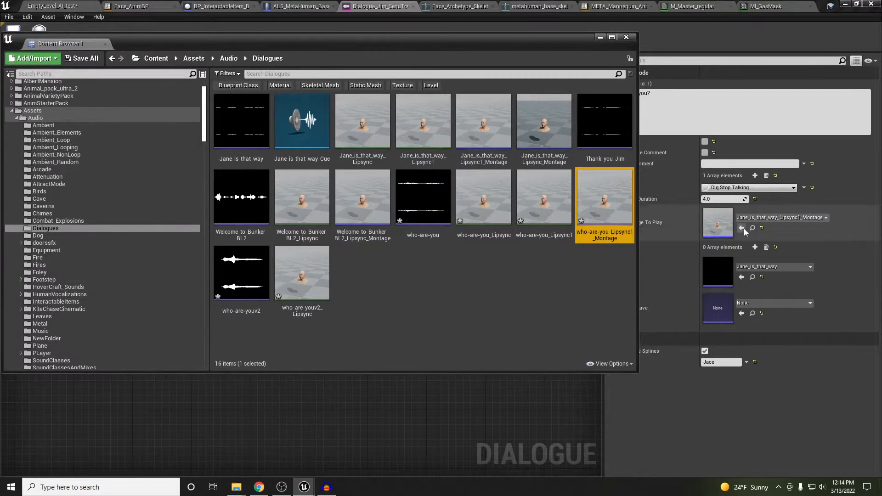
pyautogui.moveTo(412, 37); pyautogui.dragTo(0, 92)
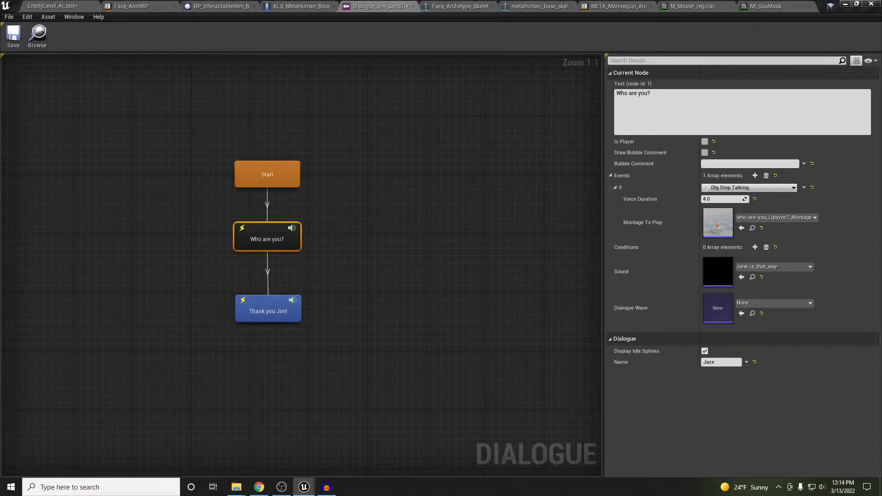
pyautogui.click(741, 278)
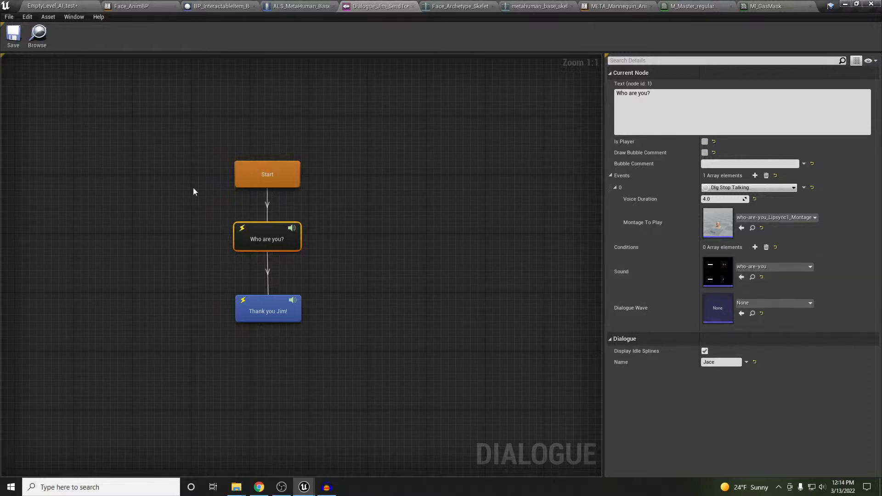
pyautogui.click(13, 34)
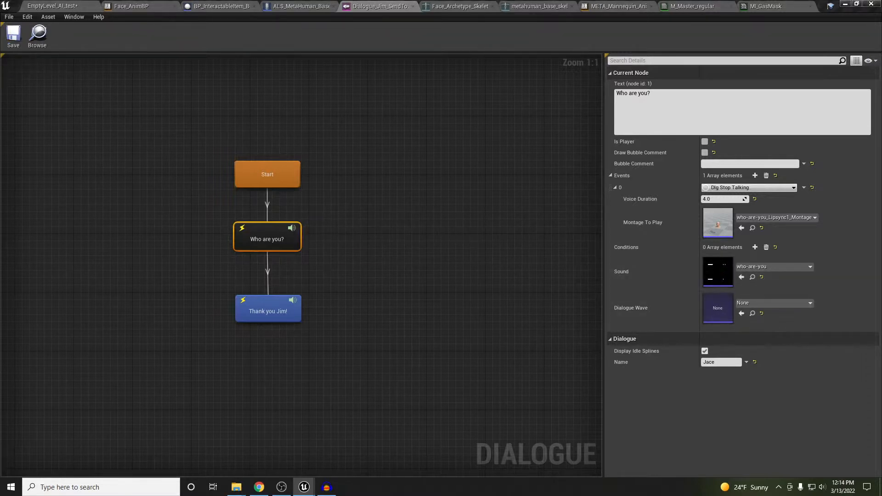
pyautogui.click(53, 6)
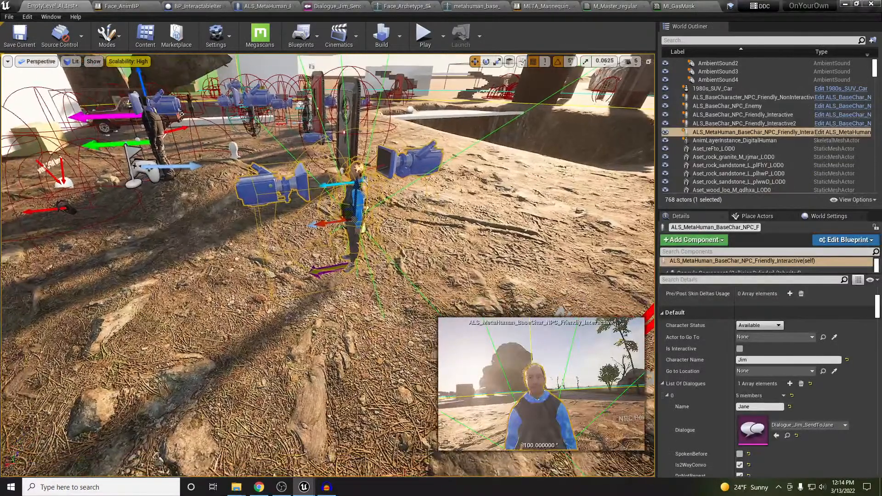
pyautogui.hotkey('alt', 'p')
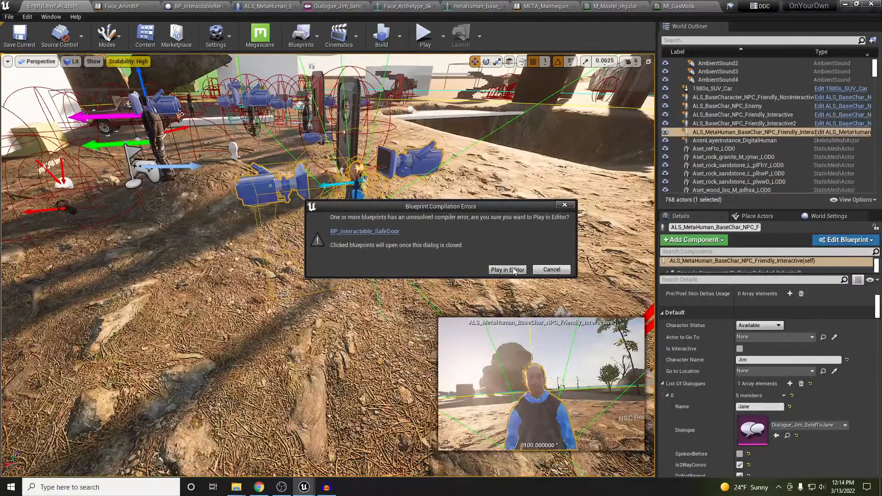
pyautogui.click(513, 271)
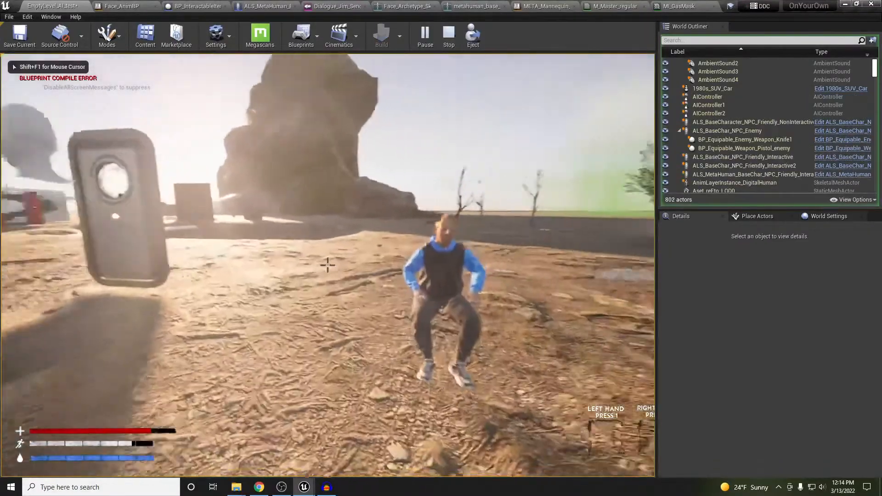
pyautogui.press('w')
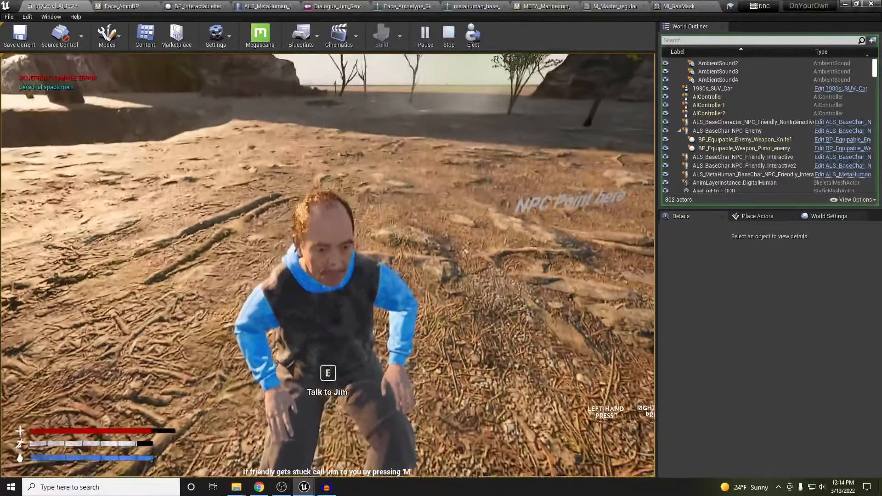
pyautogui.press('e')
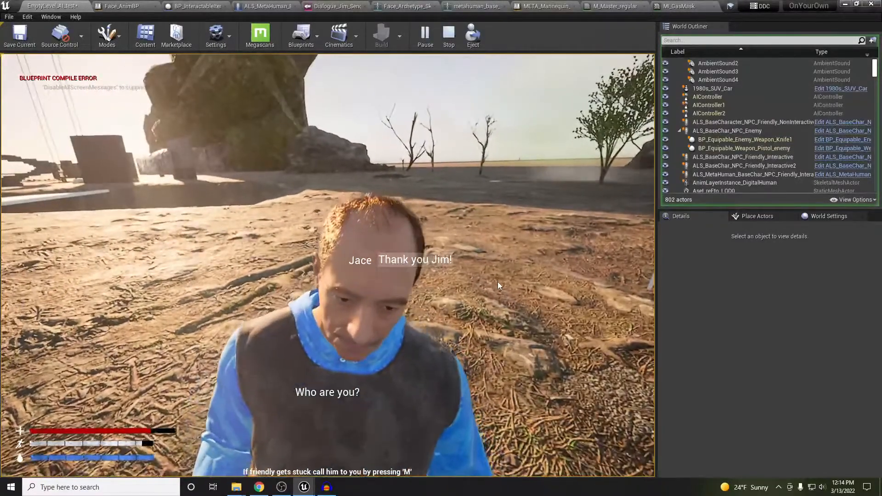
pyautogui.press('Escape')
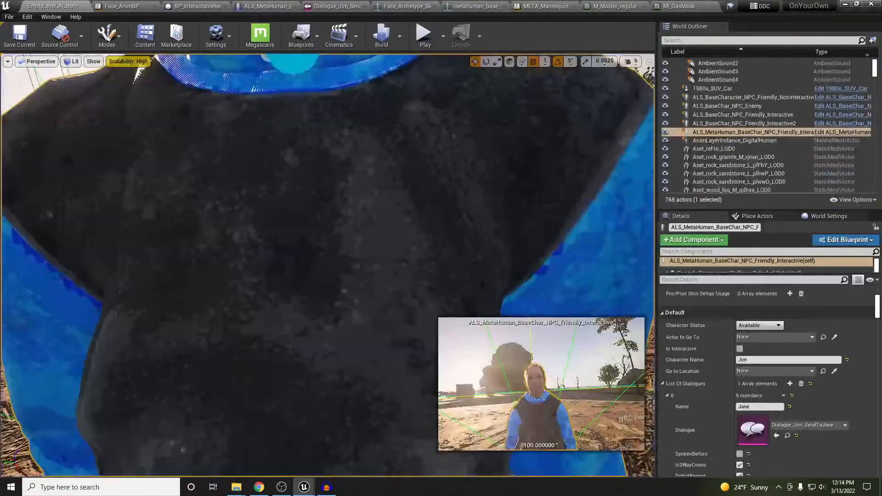
# Set Jim's Chase Status to HangingOutStanding, save EmptyLevel_AI_test, and start a play test
pyautogui.press('s')
pyautogui.moveTo(482, 284); pyautogui.dragTo(555, 273, button='right')
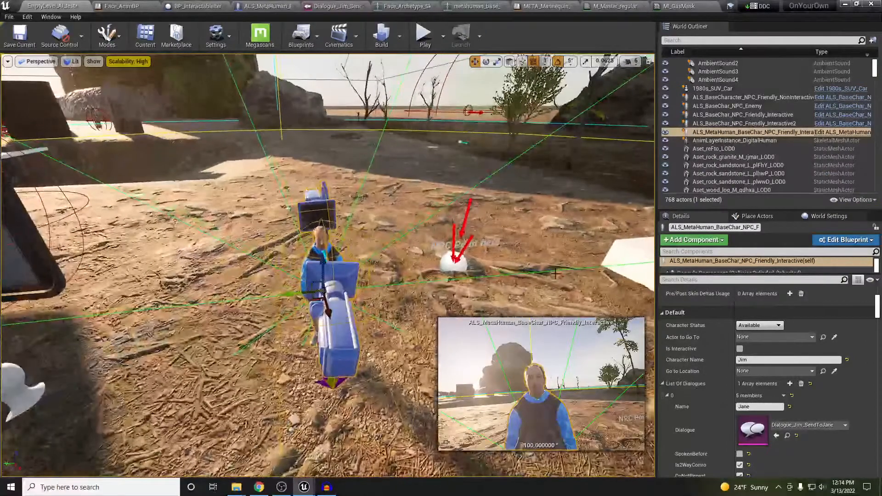
pyautogui.scroll(-6, 804, 363)
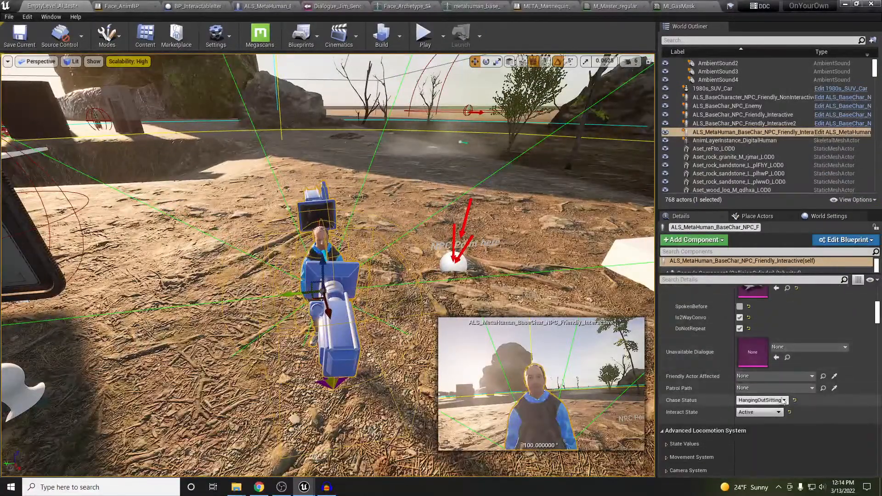
pyautogui.click(784, 401)
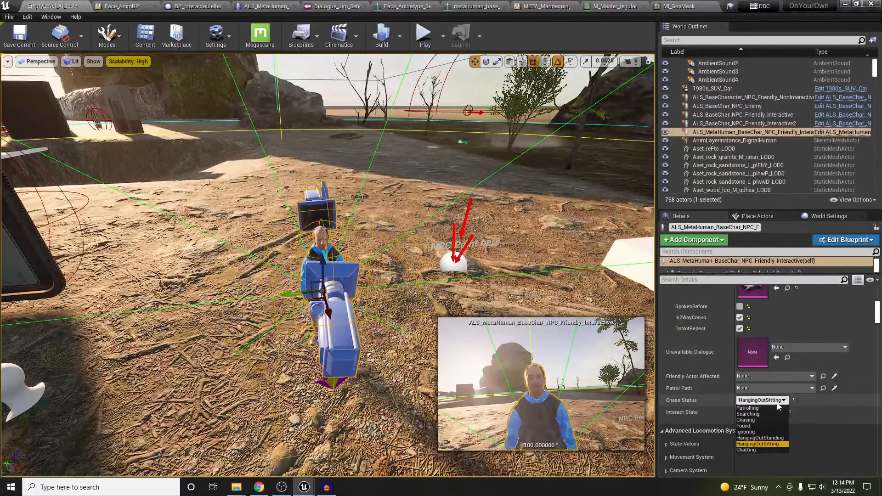
pyautogui.click(761, 438)
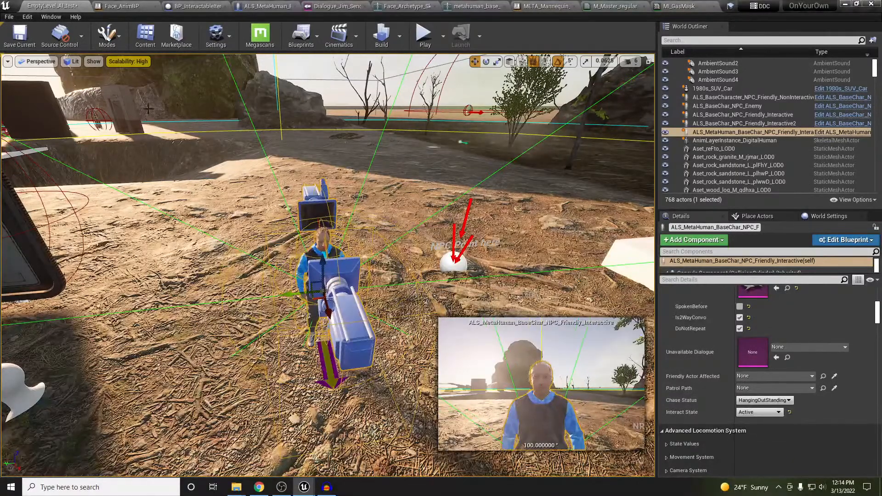
pyautogui.click(20, 36)
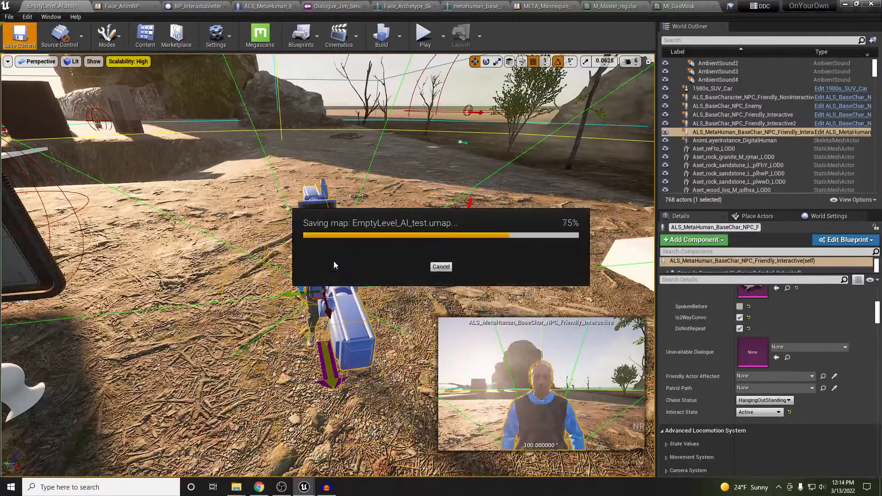
pyautogui.moveTo(334, 265); pyautogui.dragTo(341, 244, button='right')
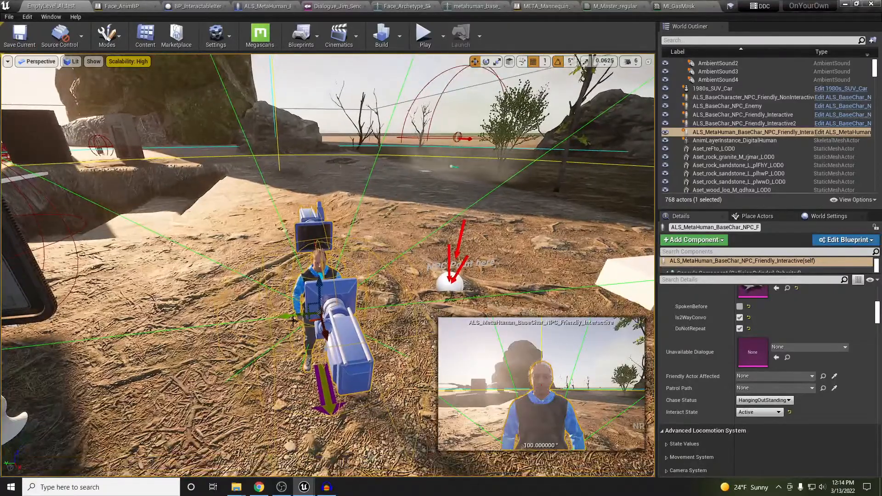
pyautogui.hotkey('alt', 'p')
pyautogui.press('s')
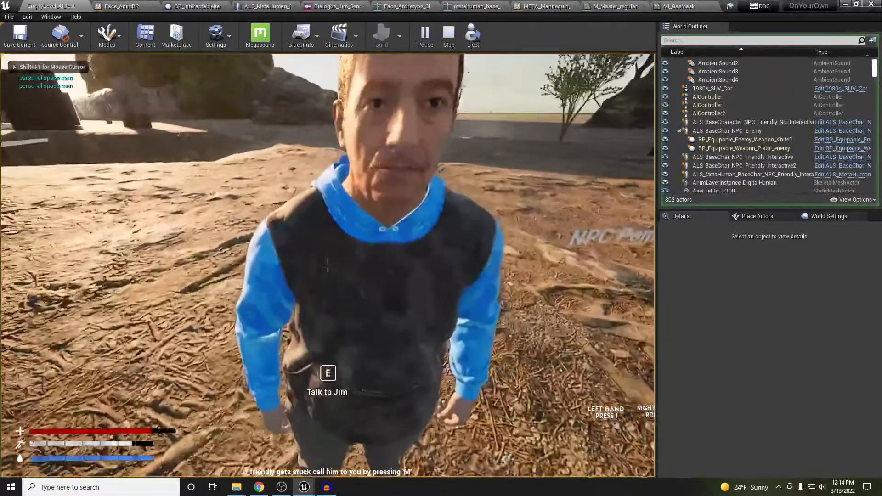
pyautogui.press('e')
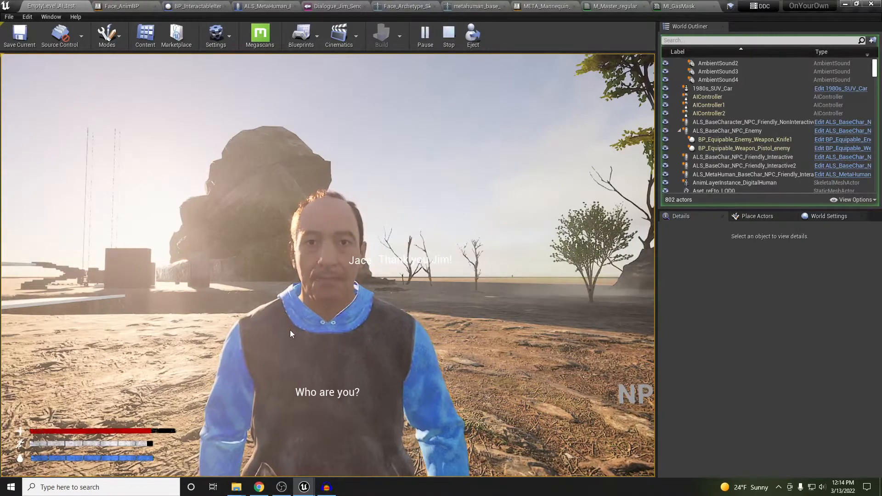
pyautogui.click(406, 265)
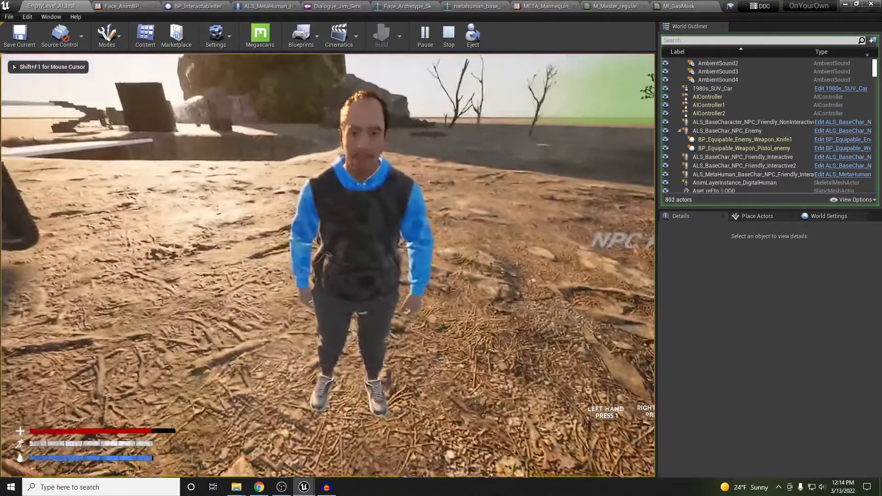
pyautogui.press('a')
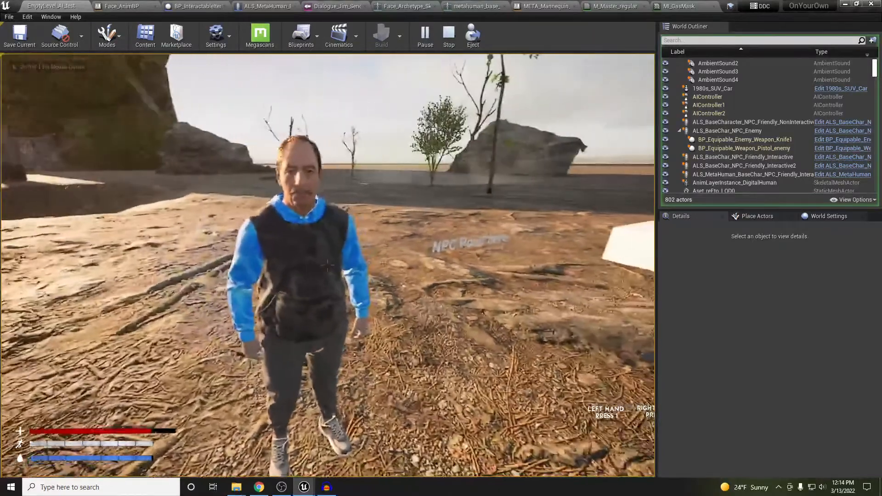
pyautogui.press('w')
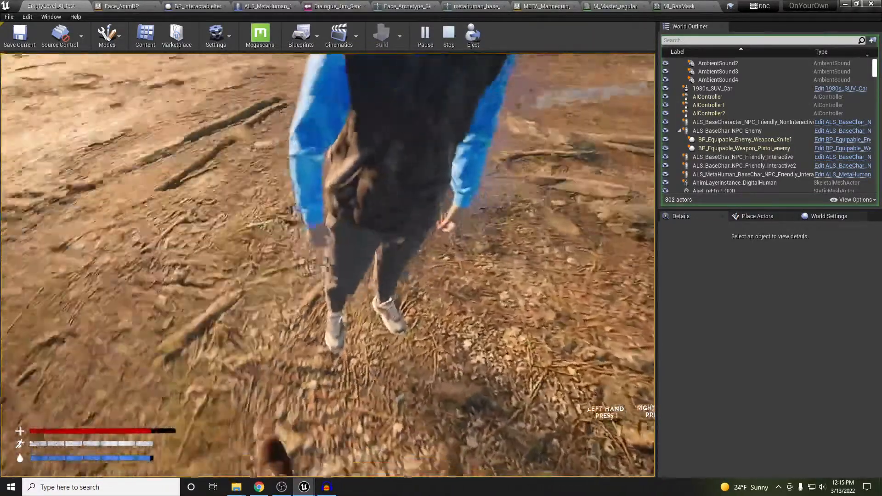
pyautogui.press('s')
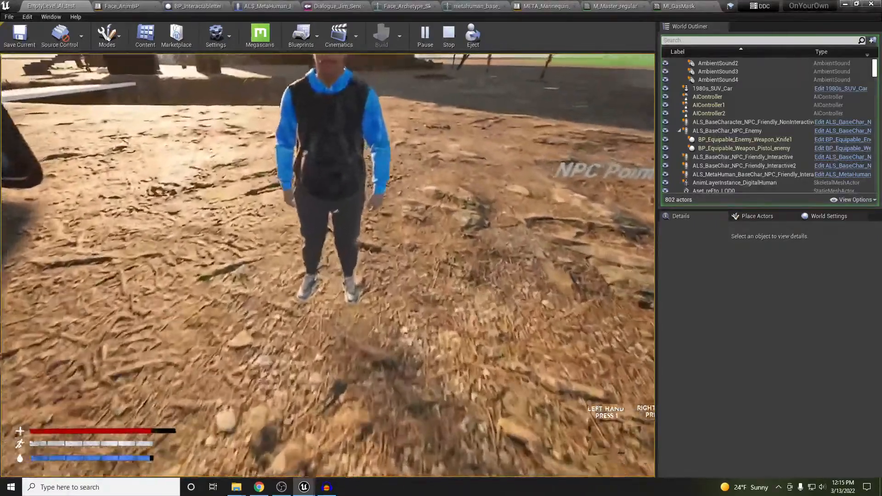
pyautogui.press('w')
pyautogui.press('e')
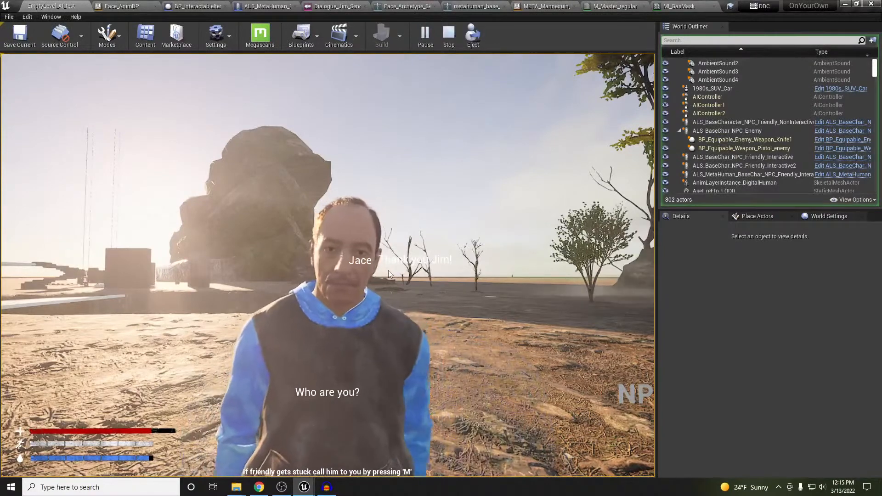
pyautogui.press('Escape')
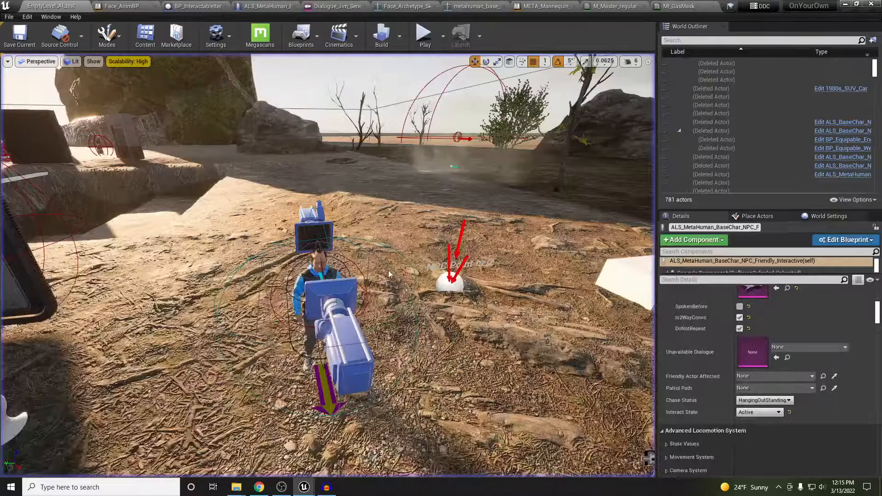
# Focus on Jim and open his Dialogue_Jim_SendToJane asset from the Details panel
pyautogui.press('f')
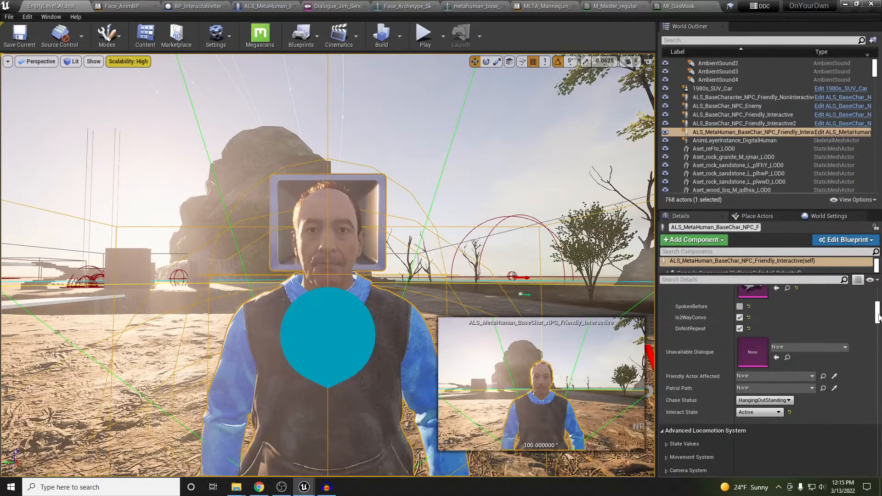
pyautogui.moveTo(878, 316); pyautogui.dragTo(878, 306)
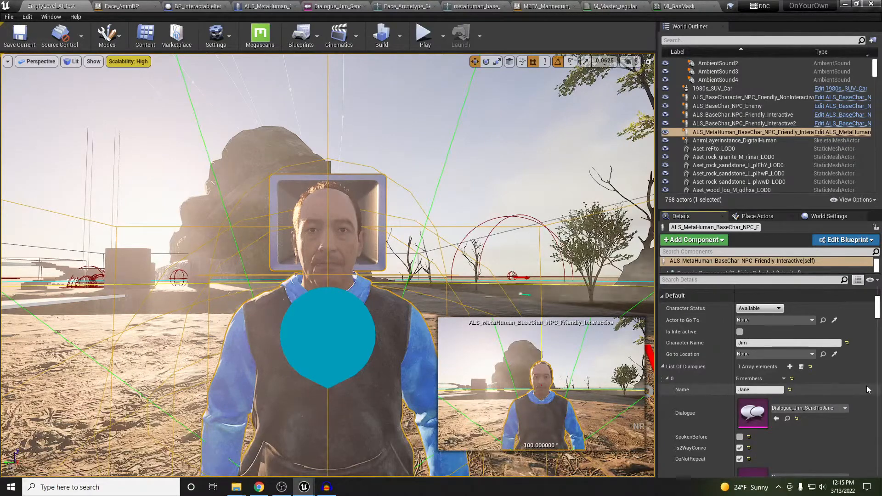
pyautogui.doubleClick(754, 414)
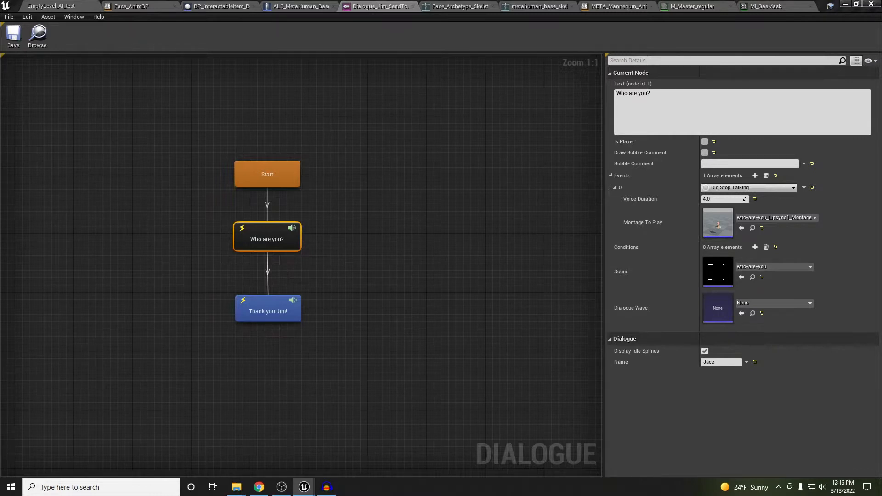
# Widen the Stops Waving comment in Dlg_StopTalking around its event node, then return to the level
pyautogui.moveTo(881, 69); pyautogui.dragTo(406, 6)
pyautogui.moveTo(269, 163); pyautogui.dragTo(419, 172, button='right')
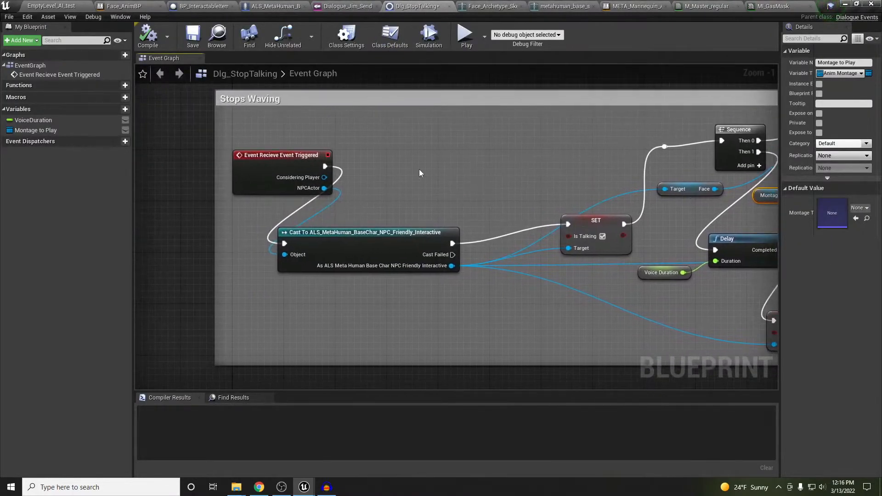
pyautogui.scroll(-1, 409, 156)
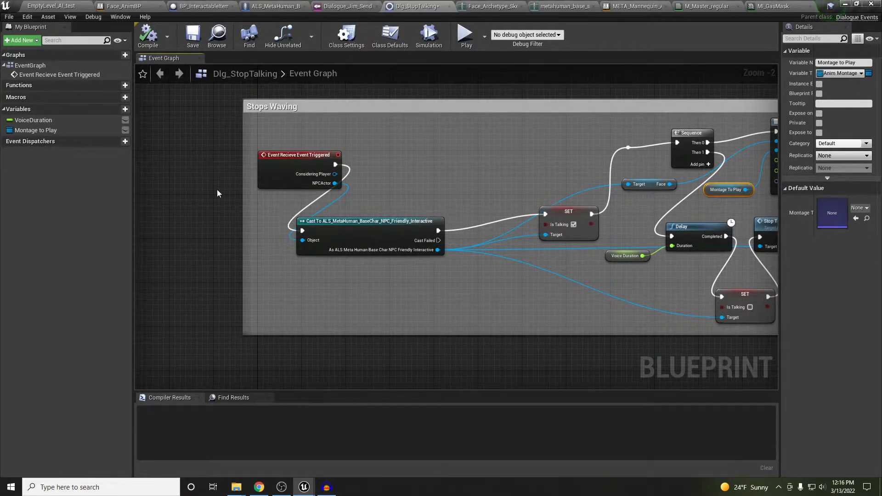
pyautogui.moveTo(243, 214); pyautogui.dragTo(168, 214)
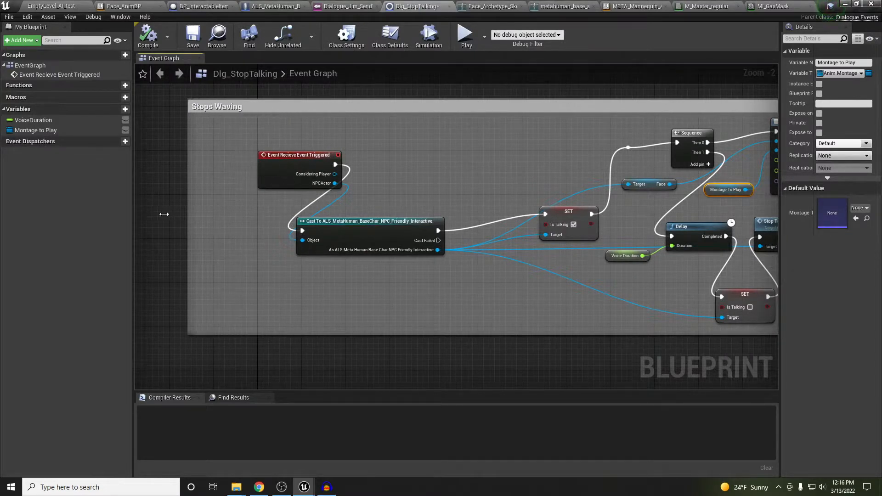
pyautogui.moveTo(283, 161); pyautogui.dragTo(236, 222)
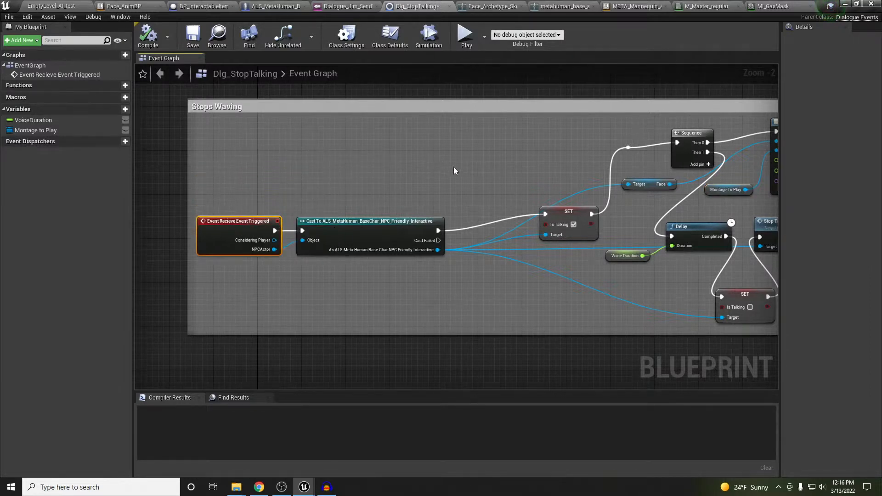
pyautogui.moveTo(454, 171); pyautogui.dragTo(329, 170, button='right')
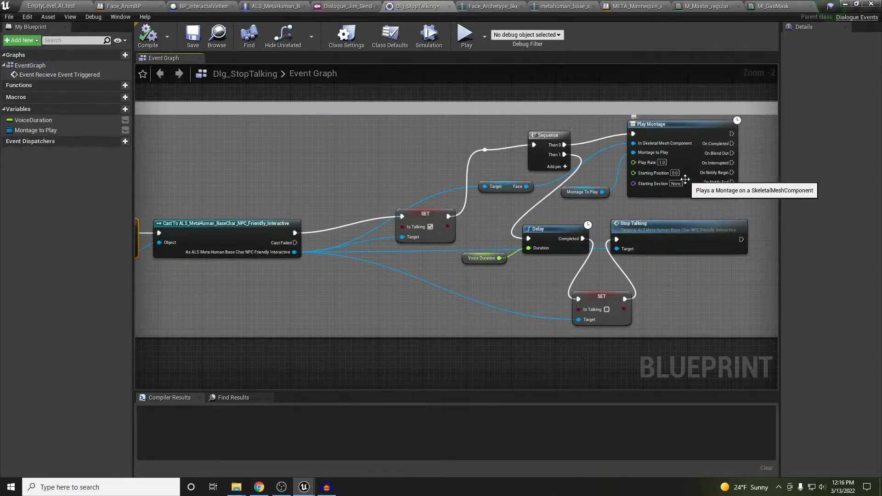
pyautogui.click(676, 137)
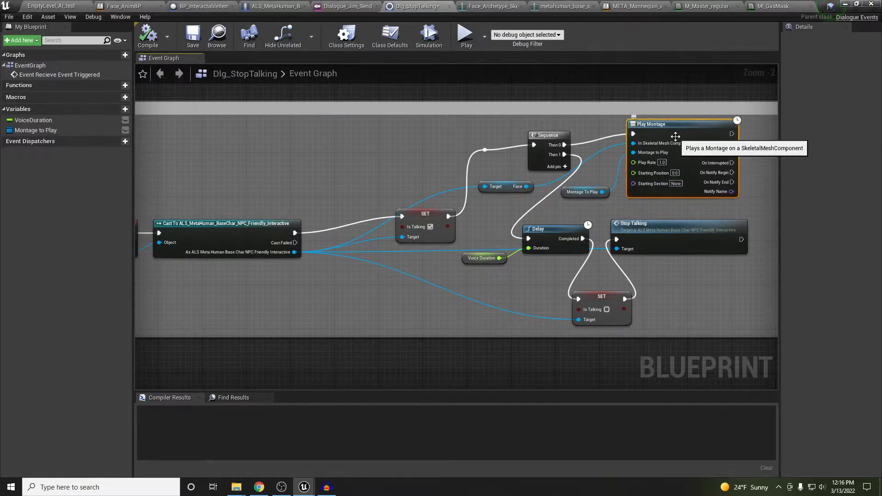
pyautogui.click(50, 6)
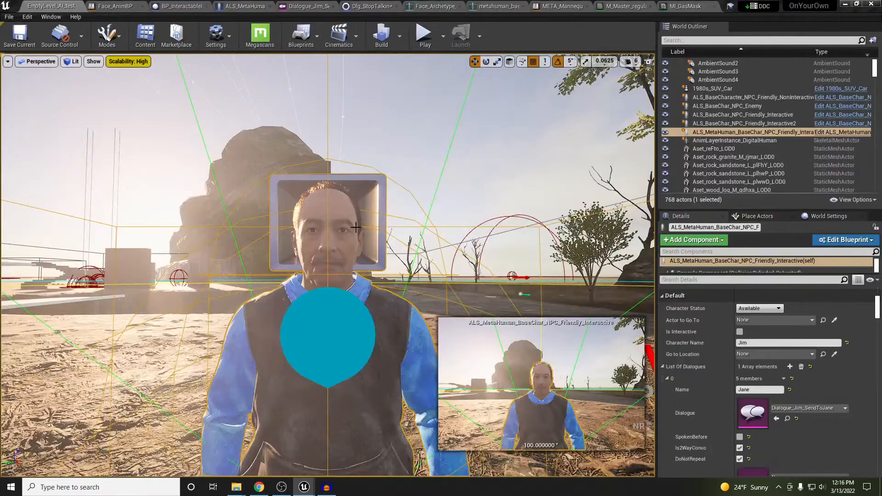
# Walk up to Jim in the running game and talk to him, hitting the Dlg_StopTalking Play Montage breakpoint
pyautogui.moveTo(361, 222); pyautogui.dragTo(359, 236, button='right')
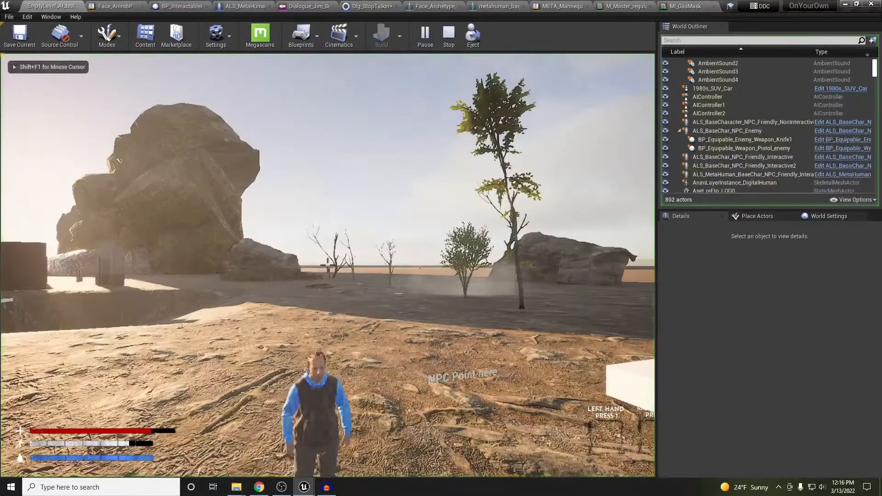
pyautogui.press('w')
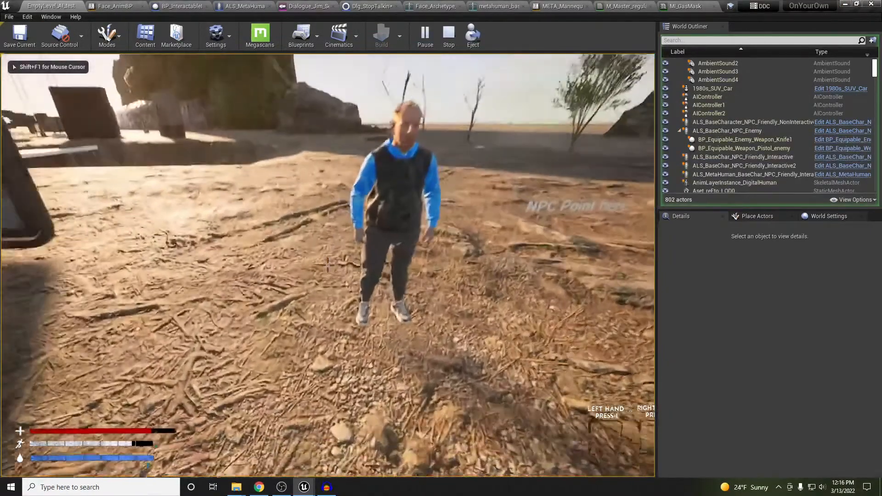
pyautogui.press('e')
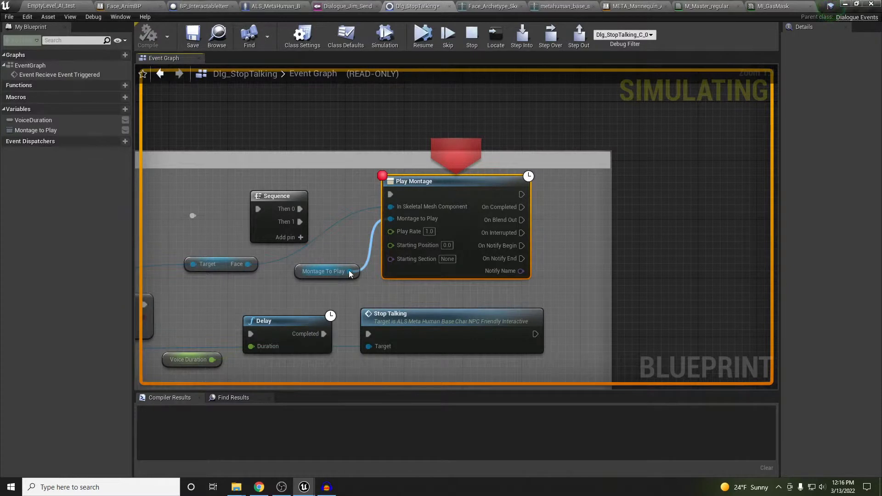
# Step over the Play Montage breakpoint, then stop the debugging simulation
pyautogui.click(550, 35)
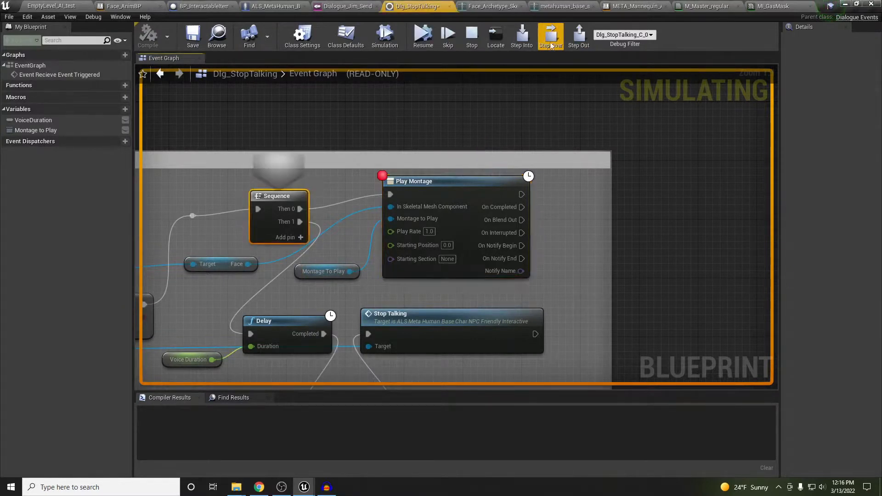
pyautogui.moveTo(528, 283)
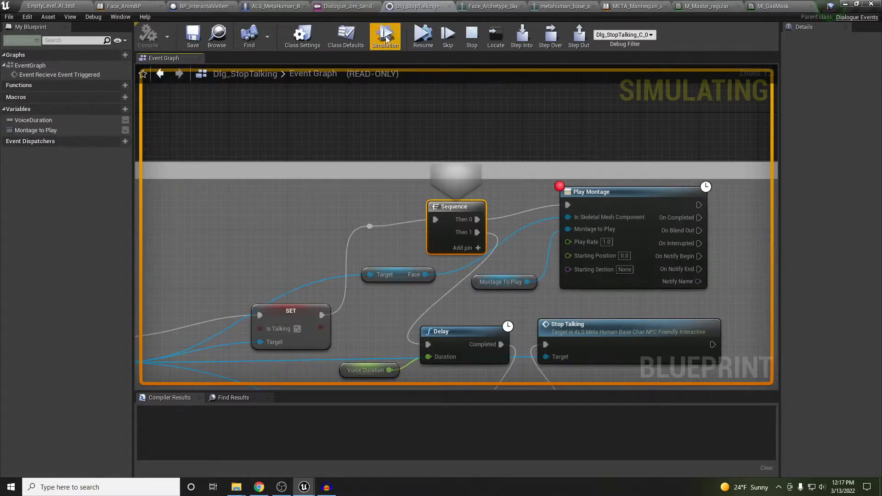
pyautogui.click(471, 36)
# In Dialogue_Jim_Send, set Montage To Play to Jane_is_that_way_Lipsync1_Montage, then frame the NPC in the level
pyautogui.click(349, 6)
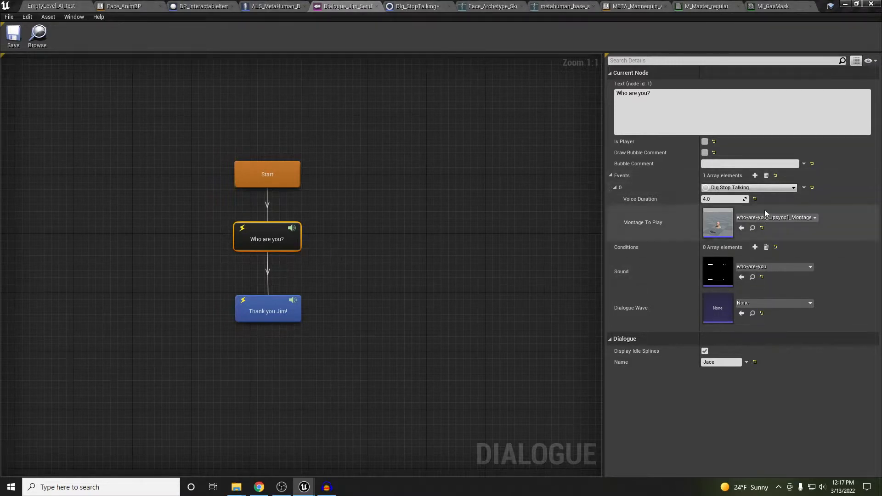
pyautogui.click(742, 228)
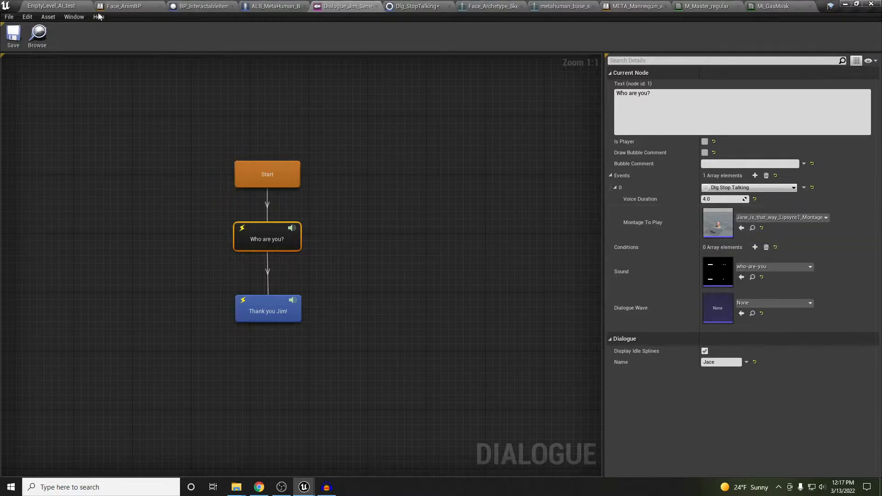
pyautogui.click(52, 6)
pyautogui.press('f')
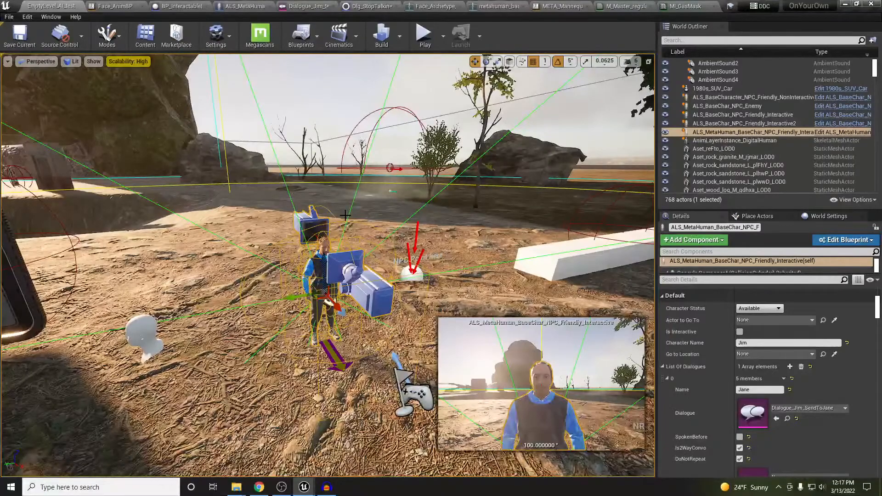
pyautogui.hotkey('alt', 'p')
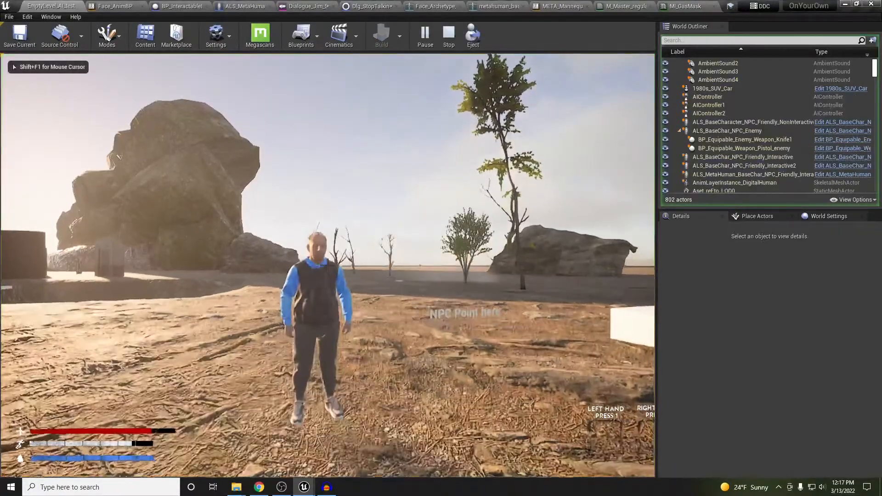
pyautogui.press('w')
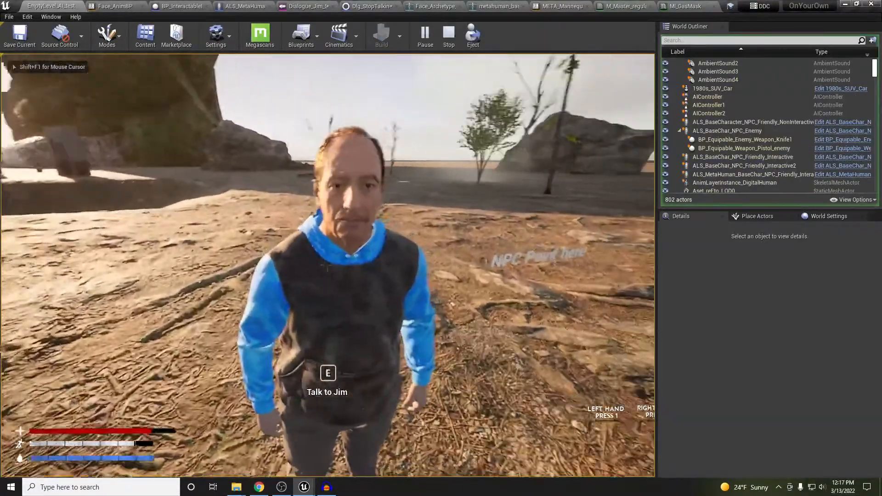
pyautogui.press('a')
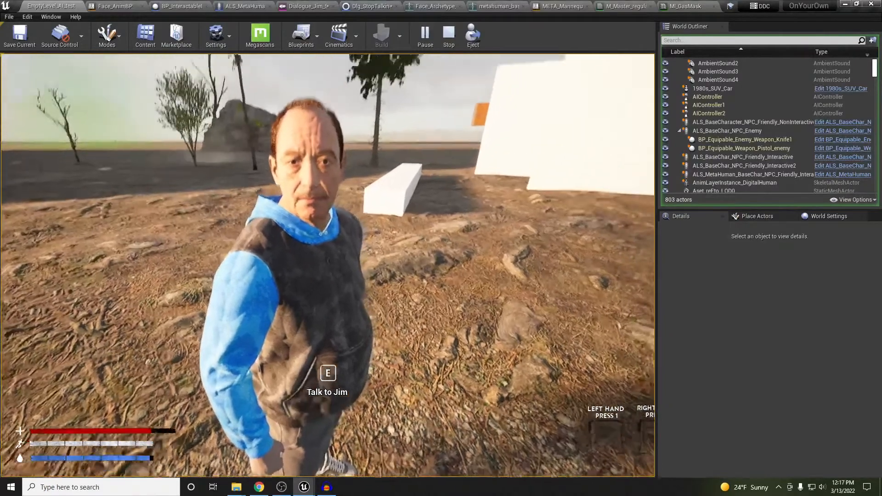
pyautogui.press('e')
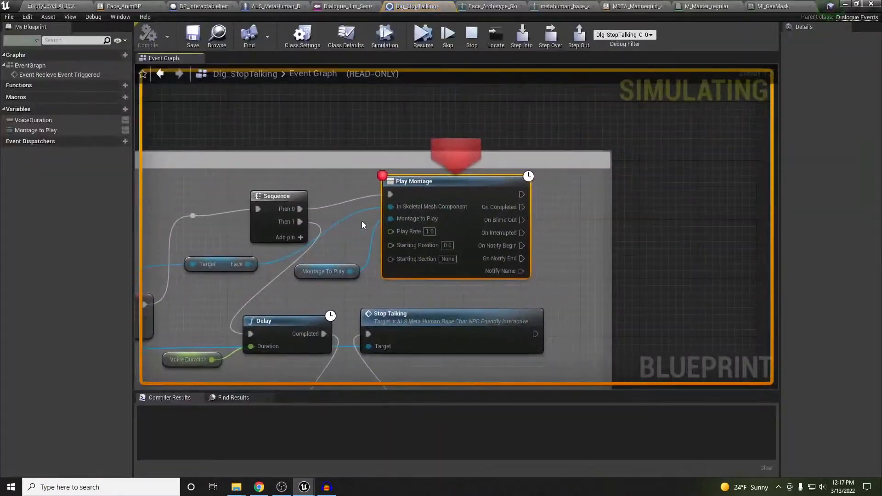
pyautogui.click(423, 37)
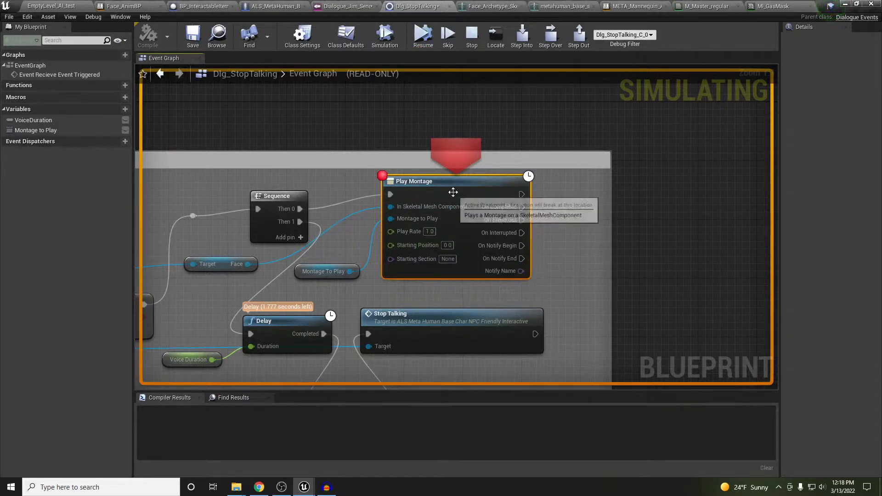
pyautogui.click(422, 36)
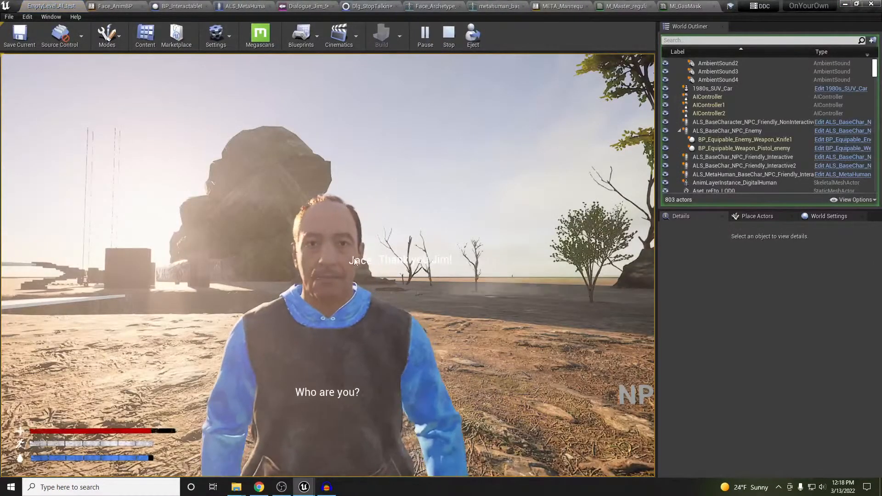
pyautogui.press('Escape')
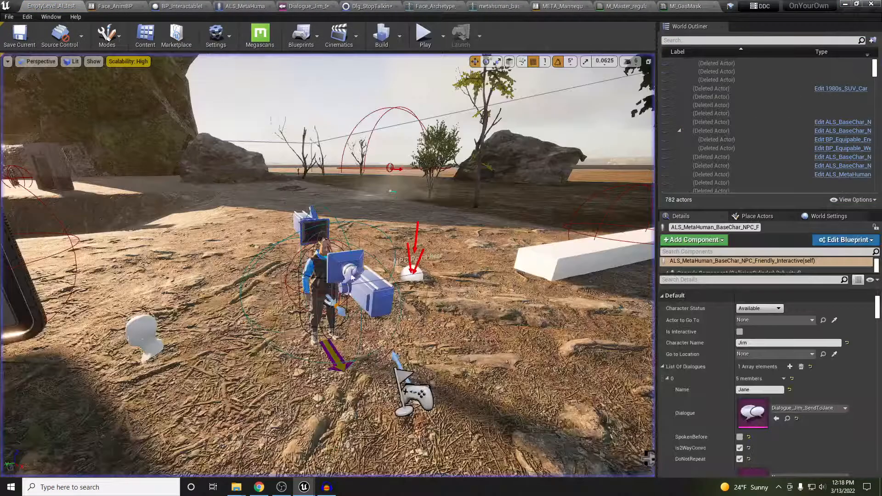
# Frame the NPC, review META_Mannequin_AnimBP's npc pointing at items section, then switch to Face_AnimBP
pyautogui.press('f')
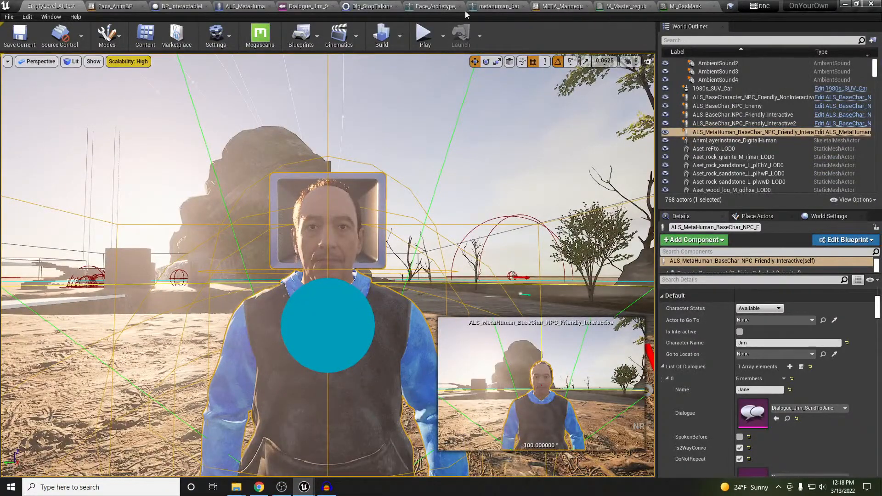
pyautogui.click(556, 6)
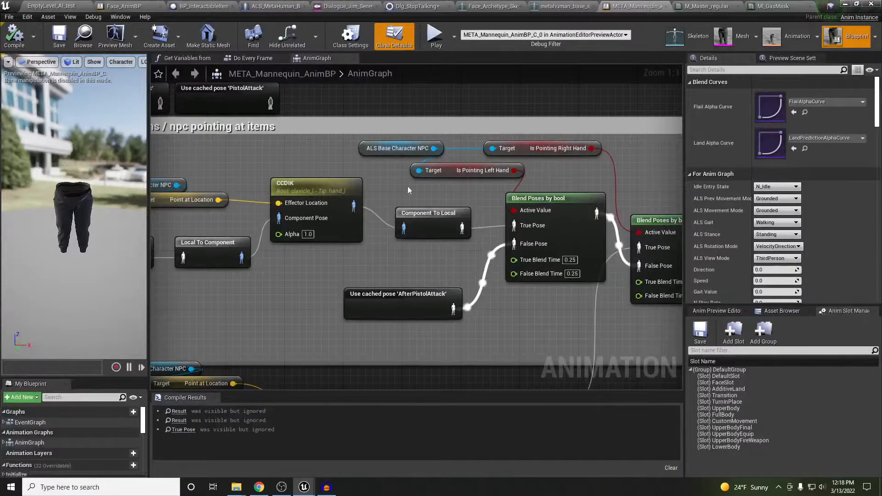
pyautogui.moveTo(408, 190); pyautogui.dragTo(520, 217, button='right')
pyautogui.scroll(-1, 520, 216)
pyautogui.moveTo(561, 99); pyautogui.dragTo(521, 120, button='right')
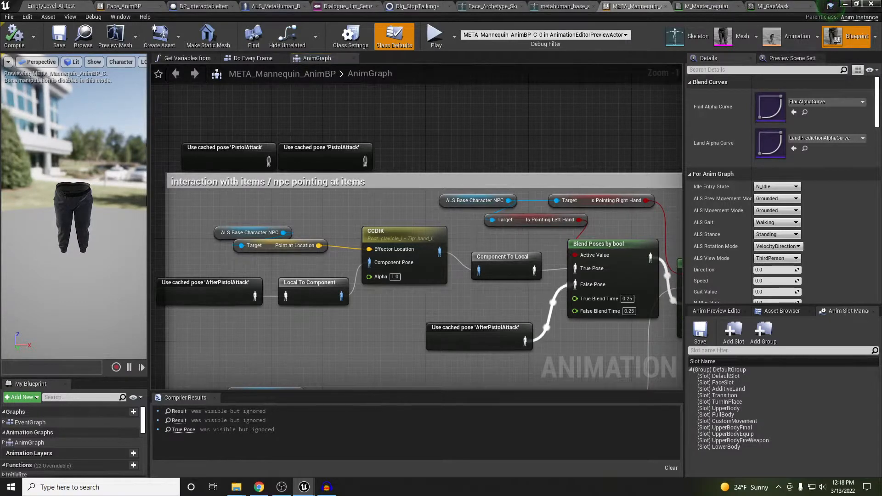
pyautogui.click(130, 6)
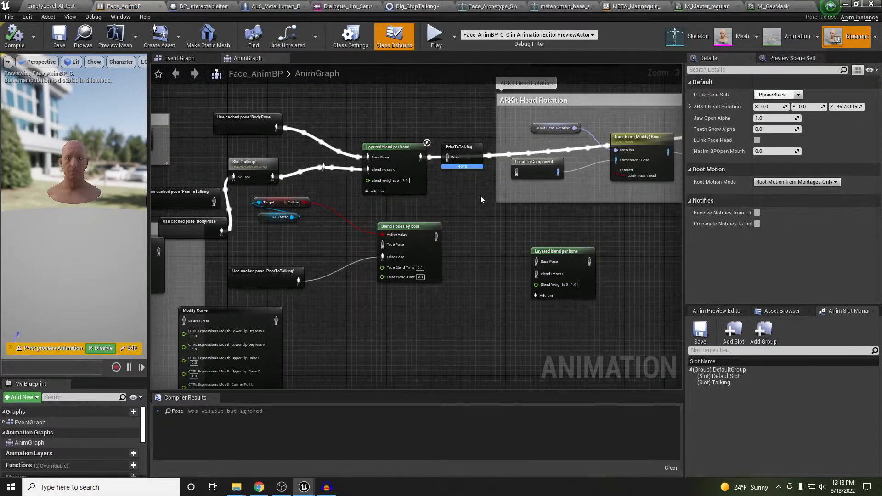
# Pan the Face_AnimBP AnimGraph over to the Slot 'Talking' node and inspect its settings
pyautogui.moveTo(482, 197); pyautogui.dragTo(711, 271, button='right')
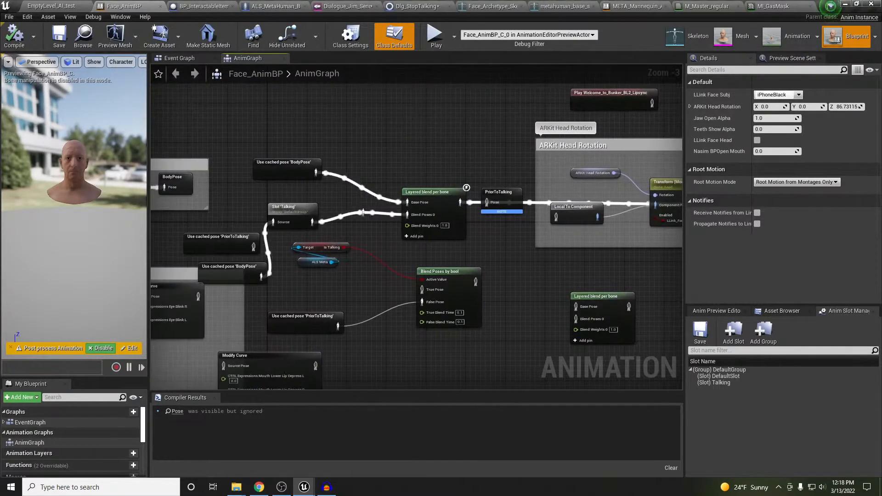
pyautogui.moveTo(405, 253); pyautogui.dragTo(550, 251, button='right')
pyautogui.scroll(2, 381, 250)
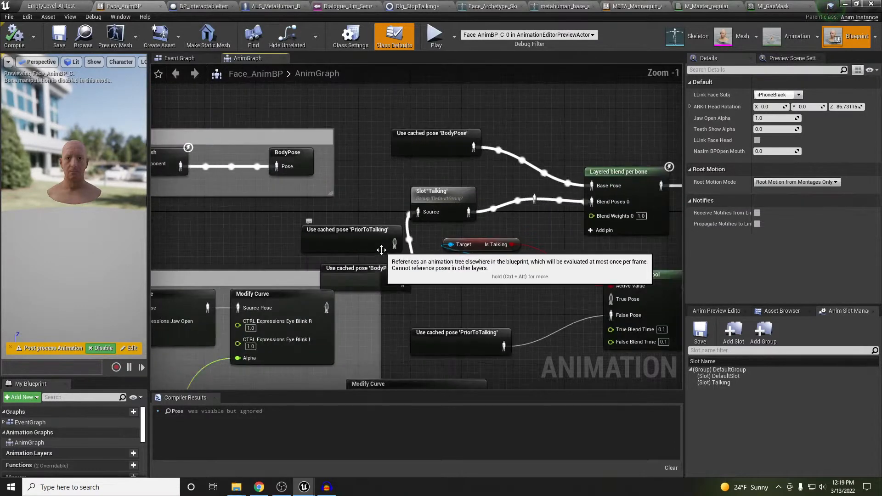
pyautogui.click(451, 193)
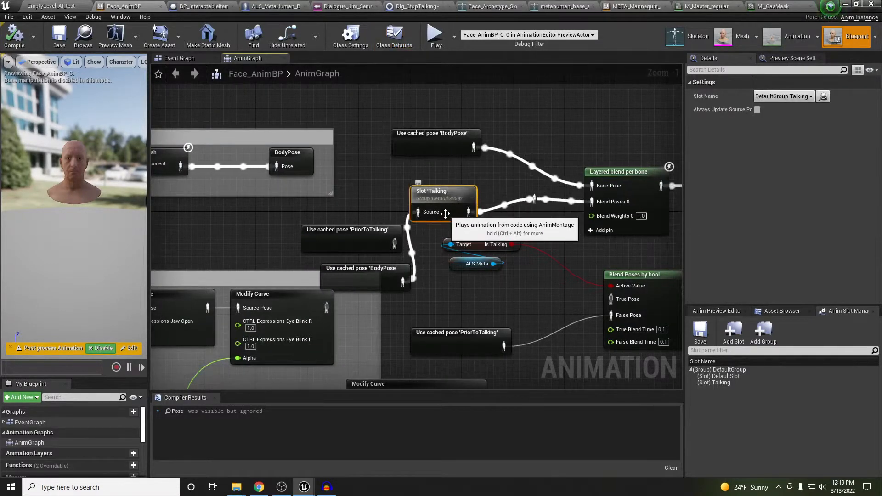
# Move PriorToTalking aside, place BodyPose beside Slot 'Talking', and check Layered blend per bone
pyautogui.moveTo(364, 233); pyautogui.dragTo(279, 233)
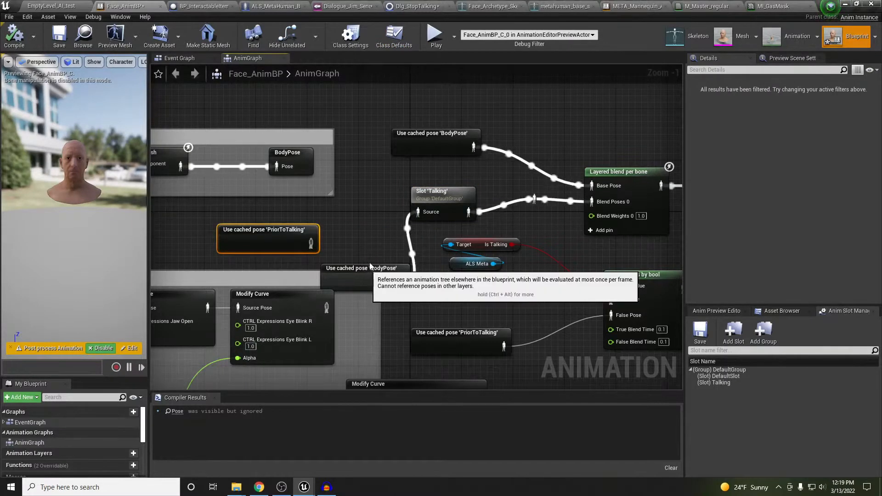
pyautogui.moveTo(360, 266); pyautogui.dragTo(341, 195)
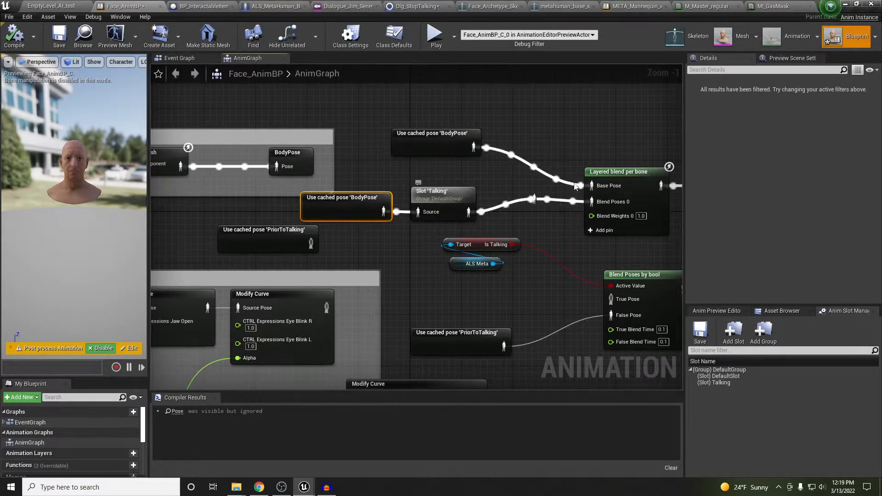
pyautogui.click(611, 181)
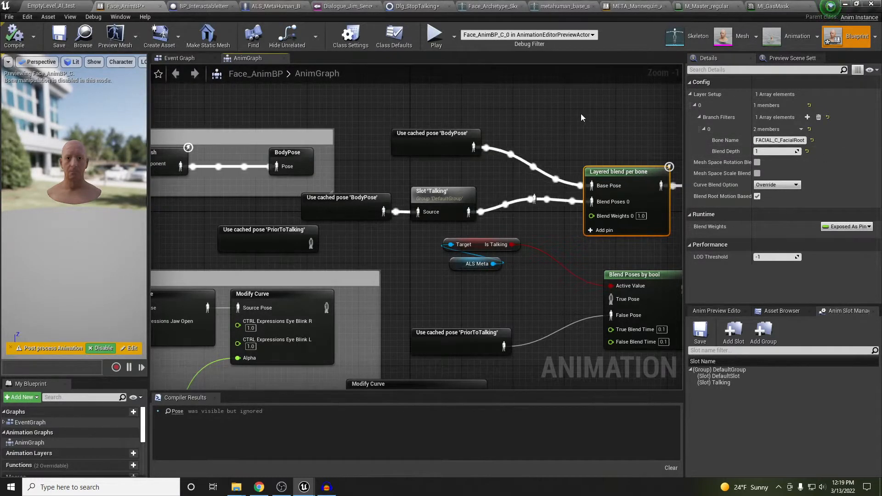
pyautogui.moveTo(585, 117); pyautogui.dragTo(538, 124, button='right')
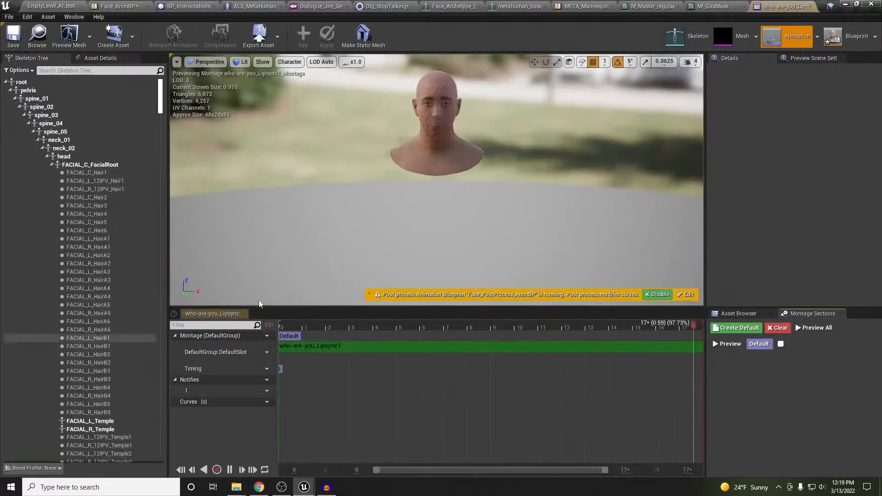
# Assign the who-are-you_Lipsync1_Montage track to the DefaultGroup.Talking slot
pyautogui.click(260, 352)
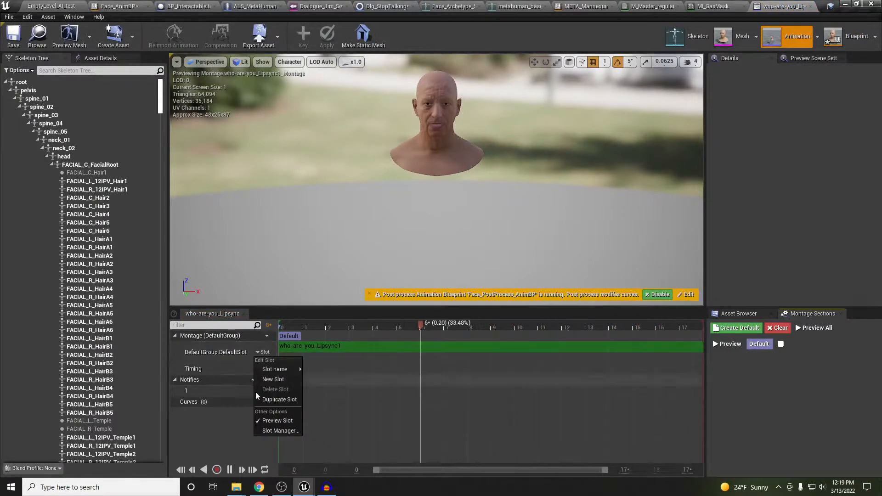
pyautogui.moveTo(280, 369)
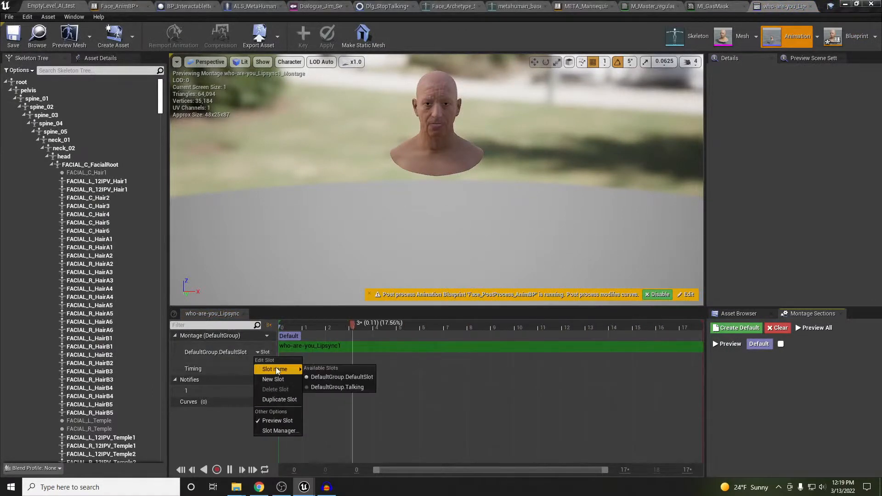
pyautogui.click(337, 387)
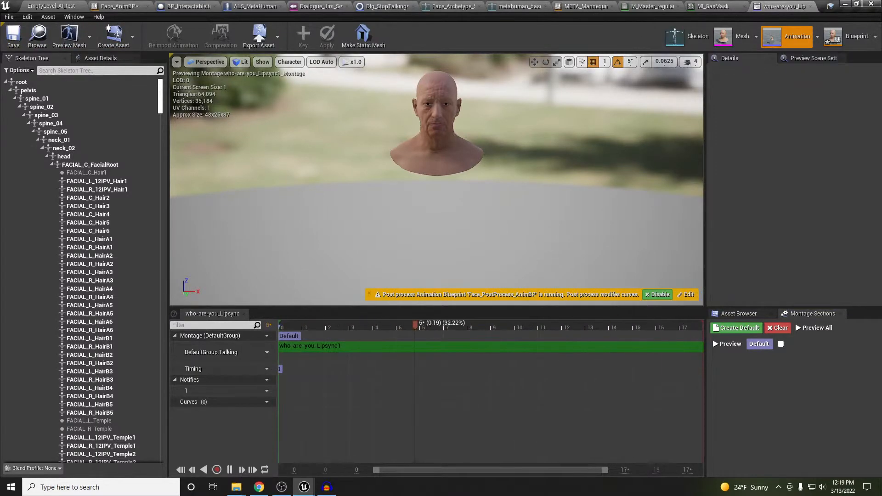
# Check the Slot 'Talking' node's slot name in Face_AnimBP, then return to the level editor
pyautogui.click(118, 6)
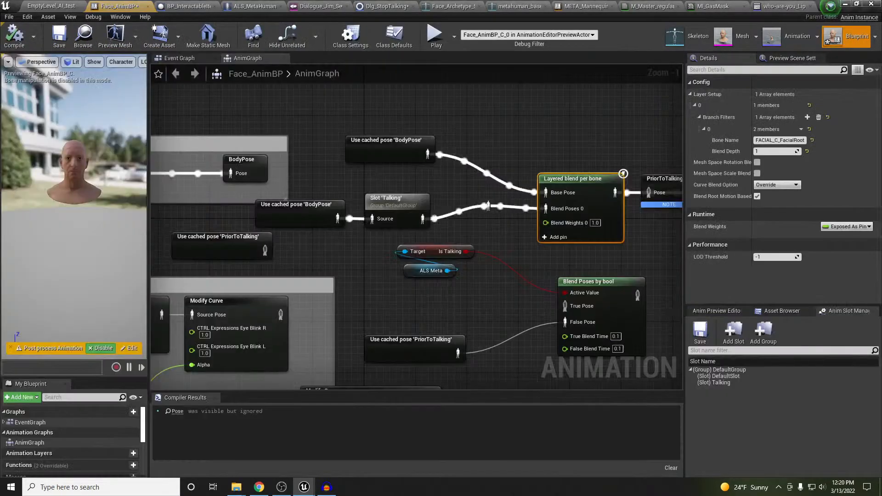
pyautogui.click(402, 202)
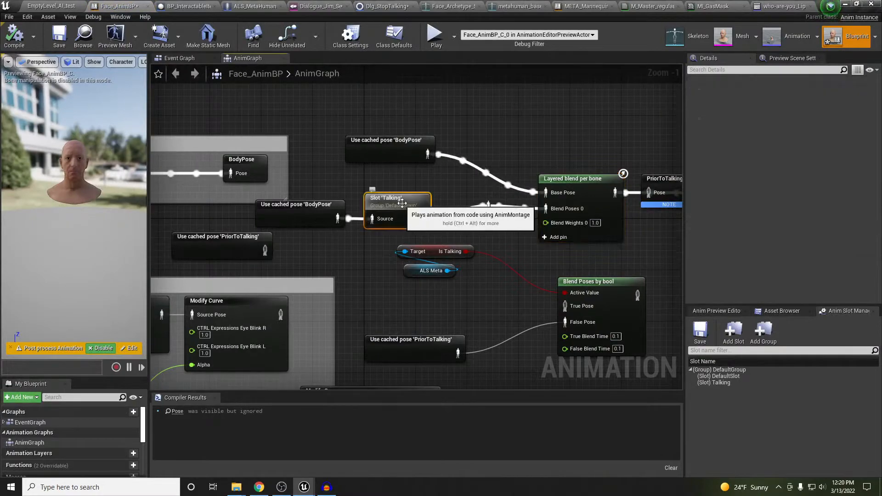
pyautogui.click(69, 6)
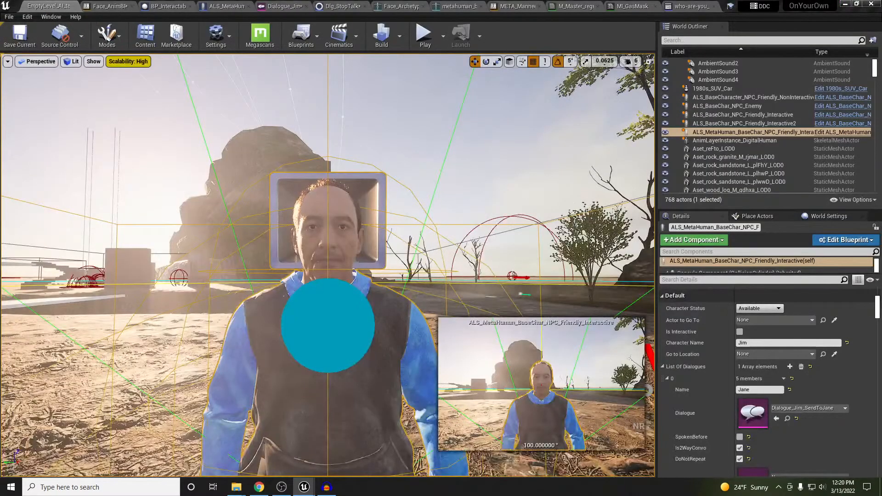
# Open the SendToJane dialogue's Jane_is_that_way_Lipsync1_Montage and assign it to DefaultGroup.Talking
pyautogui.moveTo(276, 183); pyautogui.dragTo(270, 197, button='right')
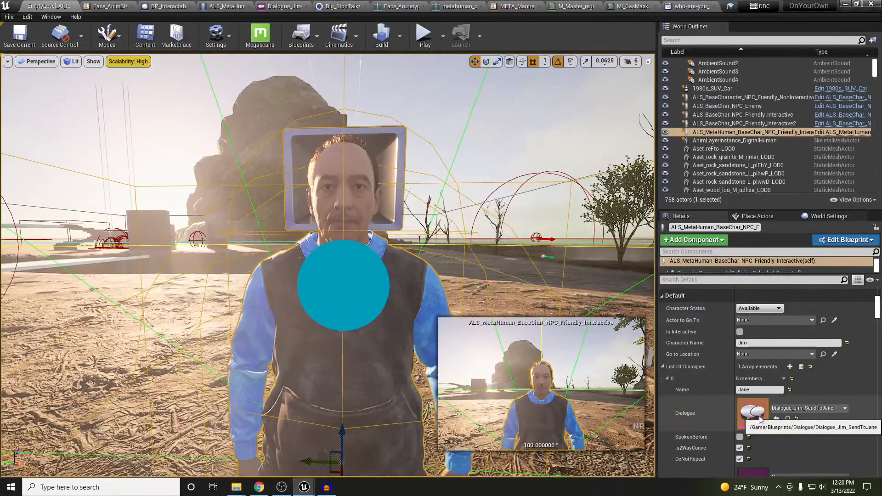
pyautogui.doubleClick(759, 419)
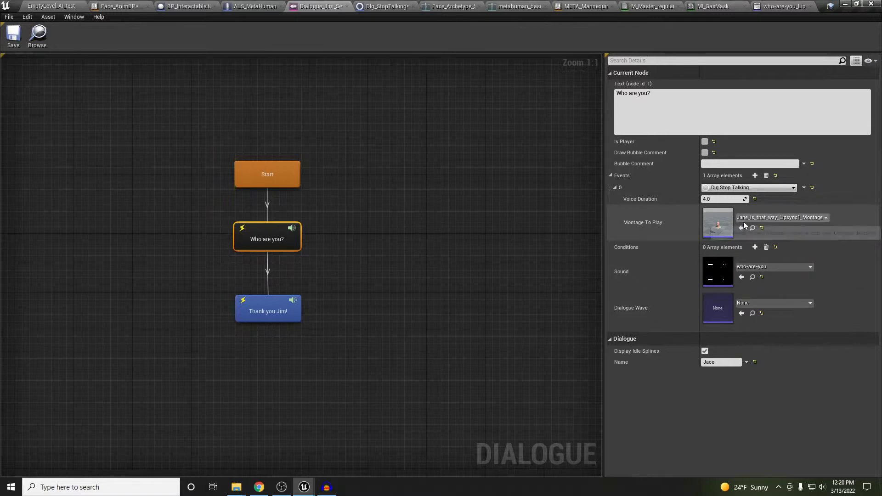
pyautogui.doubleClick(715, 222)
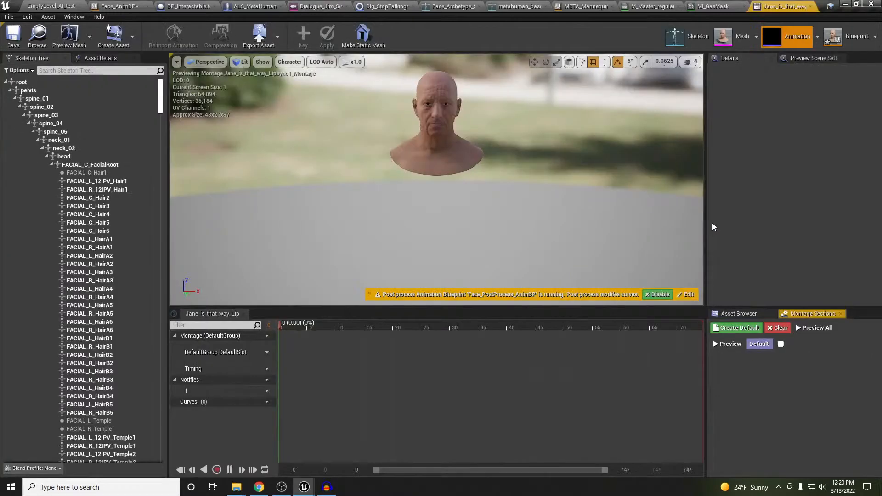
pyautogui.click(266, 352)
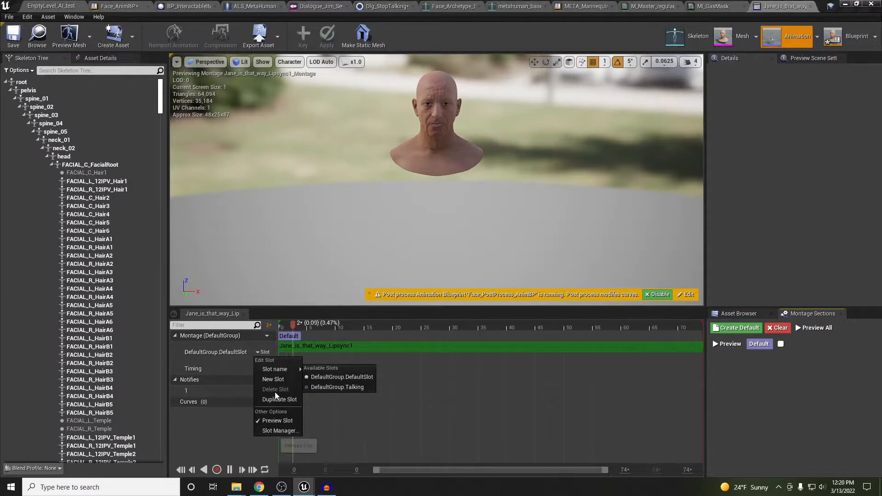
pyautogui.click(338, 387)
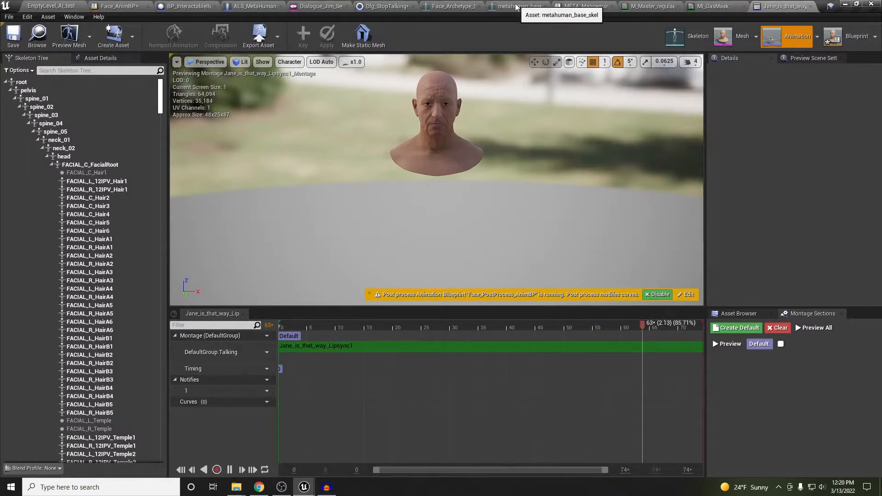
pyautogui.click(52, 6)
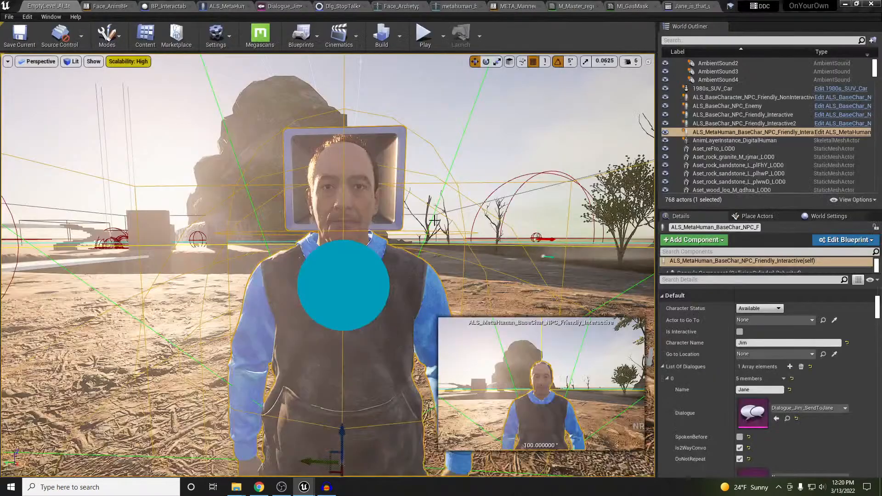
# In Dialogue_Jim_SendToJane, set the 'Who are you?' montage to who-are-you_Lipsync1_Montage and save
pyautogui.doubleClick(754, 417)
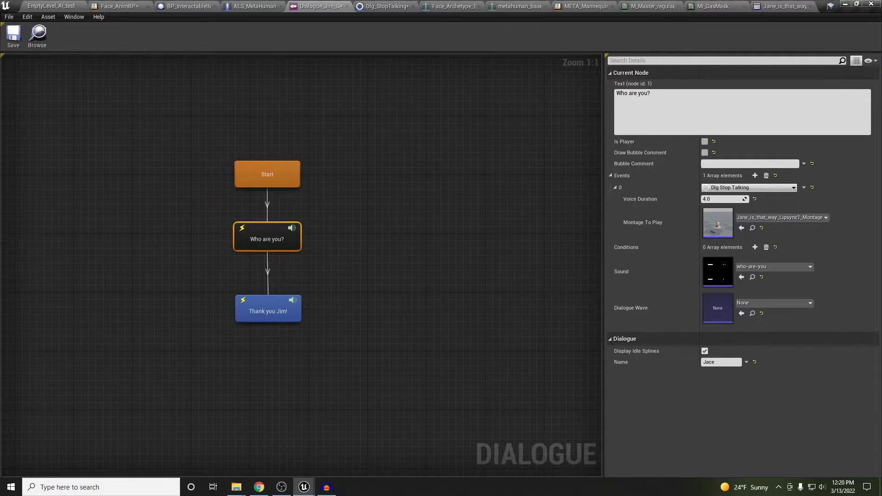
pyautogui.click(741, 228)
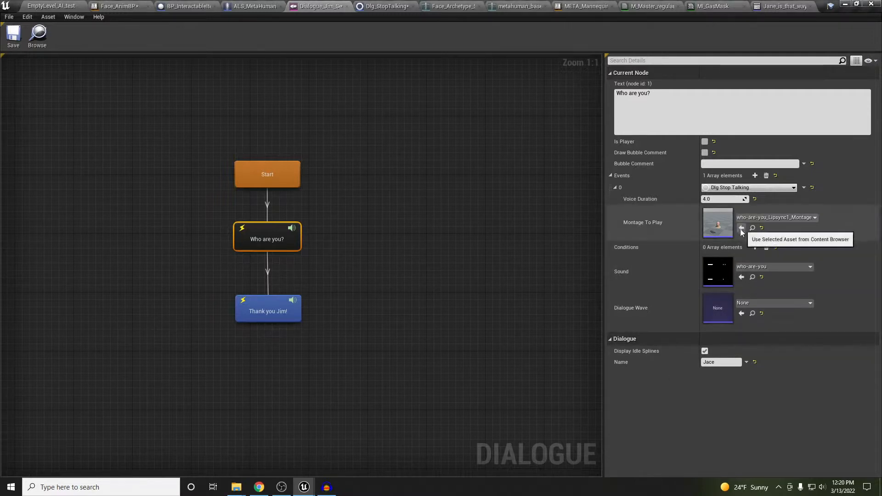
pyautogui.click(10, 17)
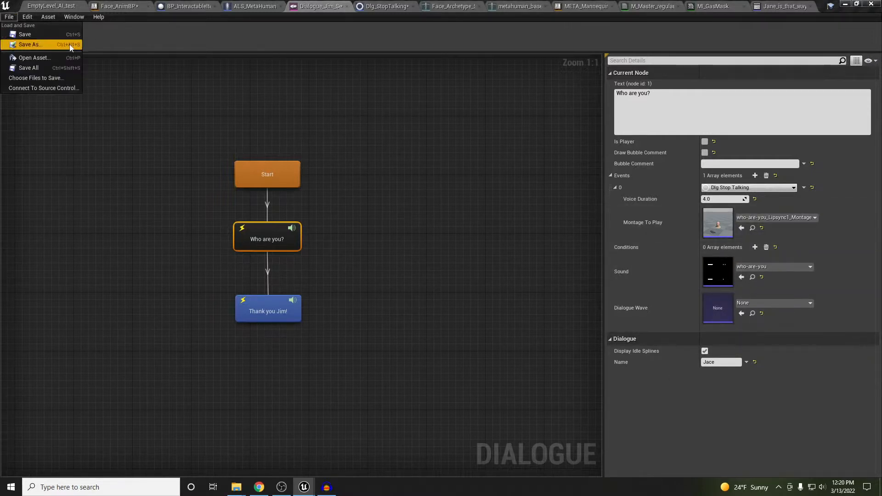
pyautogui.click(23, 34)
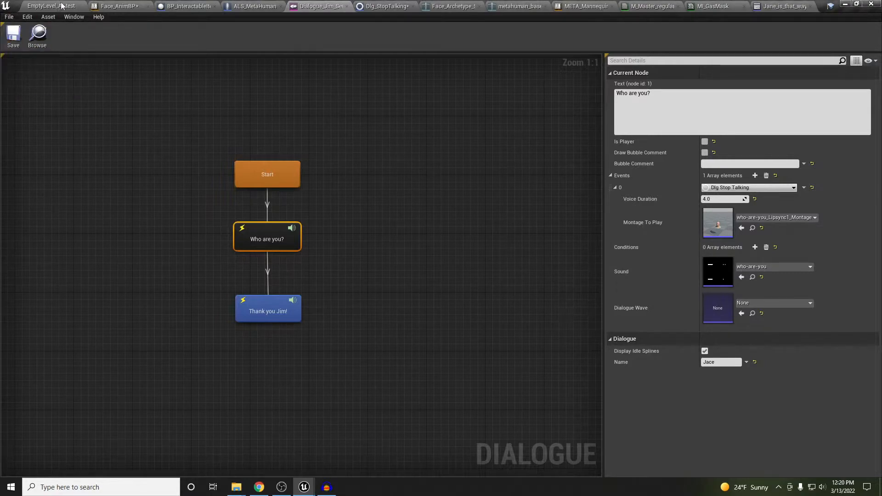
pyautogui.click(62, 6)
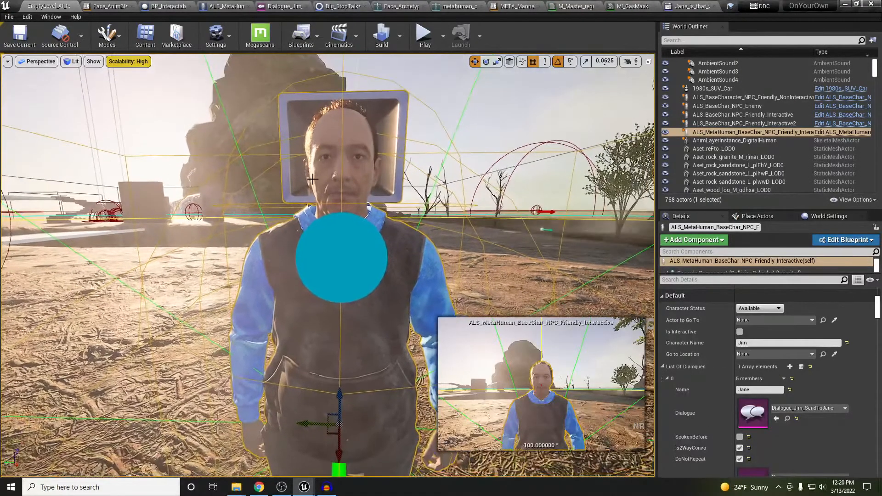
pyautogui.hotkey('alt', 'p')
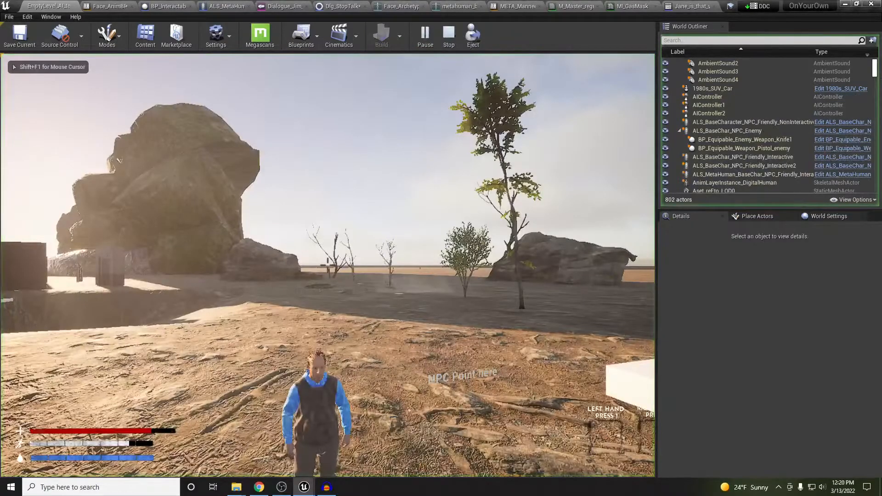
pyautogui.press('w')
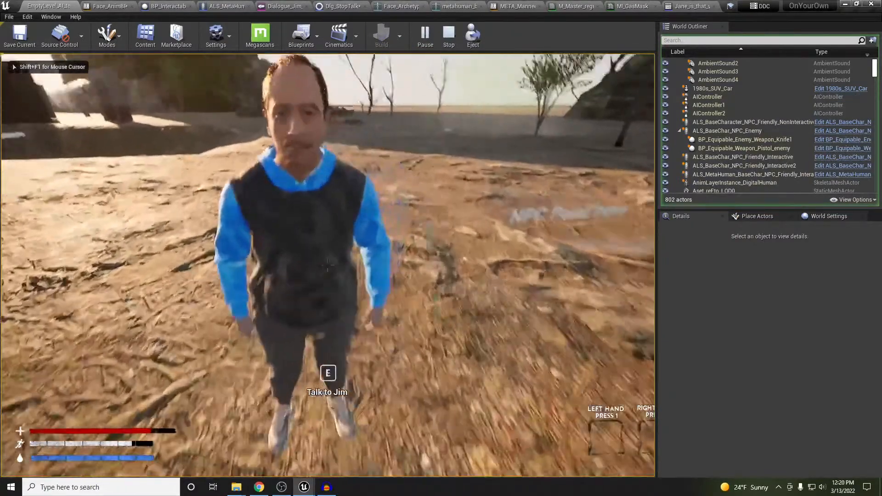
pyautogui.press('e')
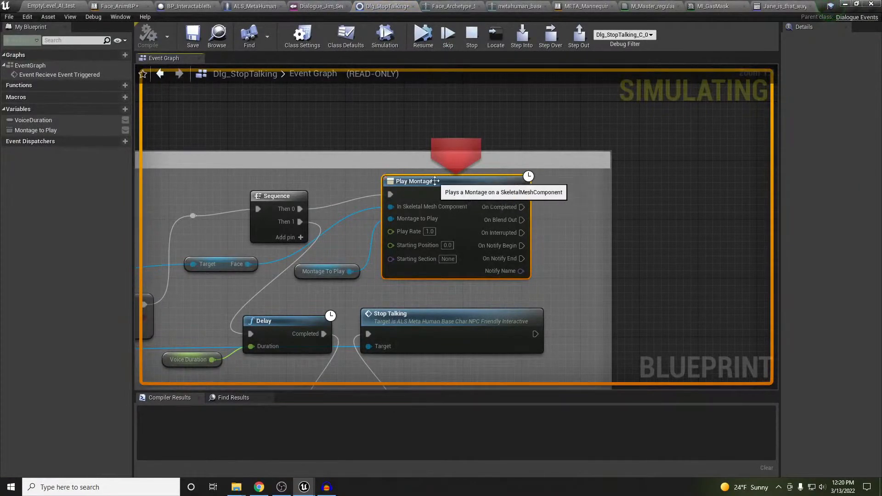
pyautogui.click(415, 41)
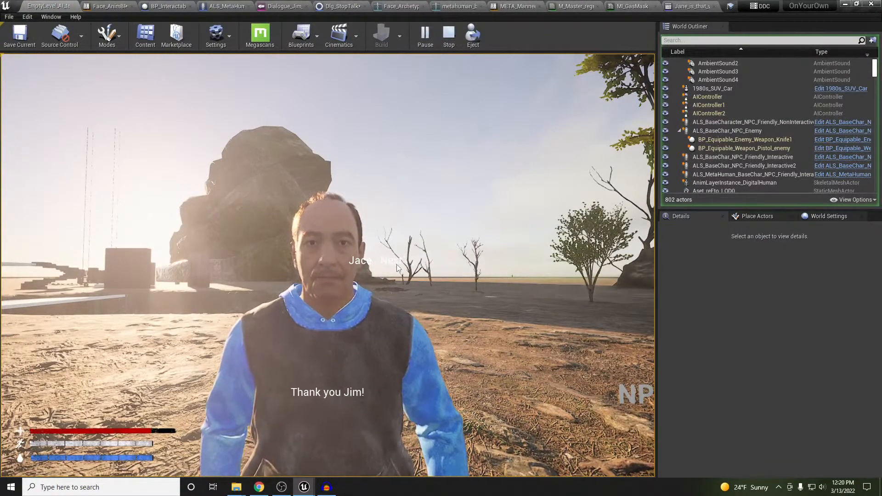
pyautogui.click(397, 267)
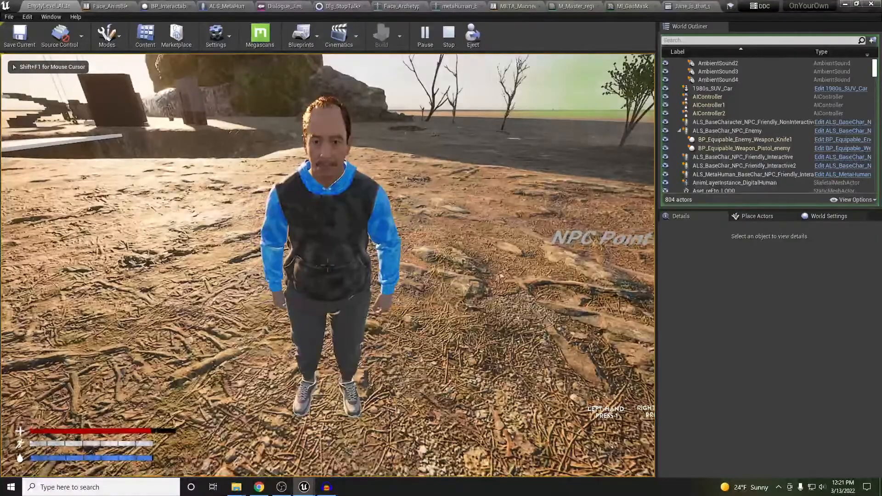
pyautogui.press('w')
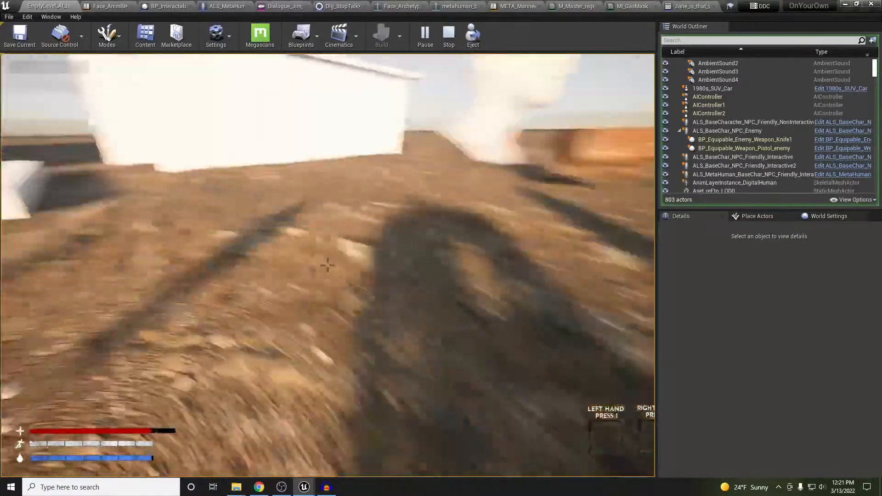
pyautogui.press('w')
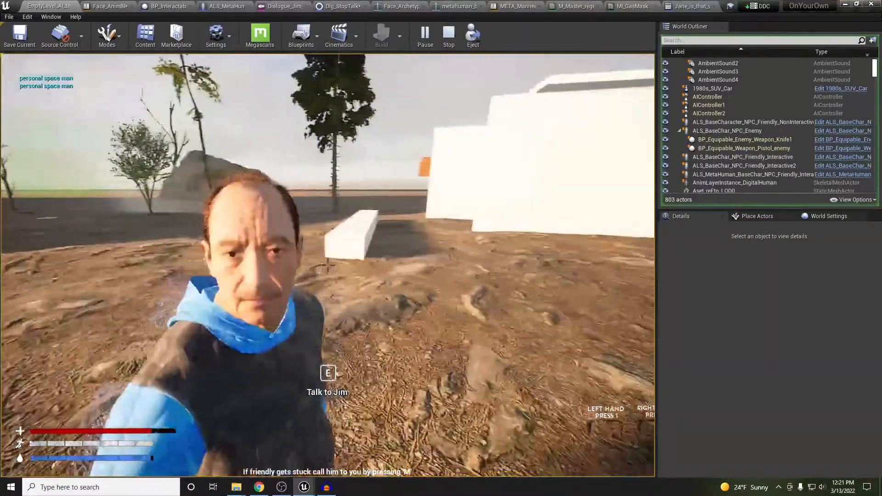
pyautogui.press('s')
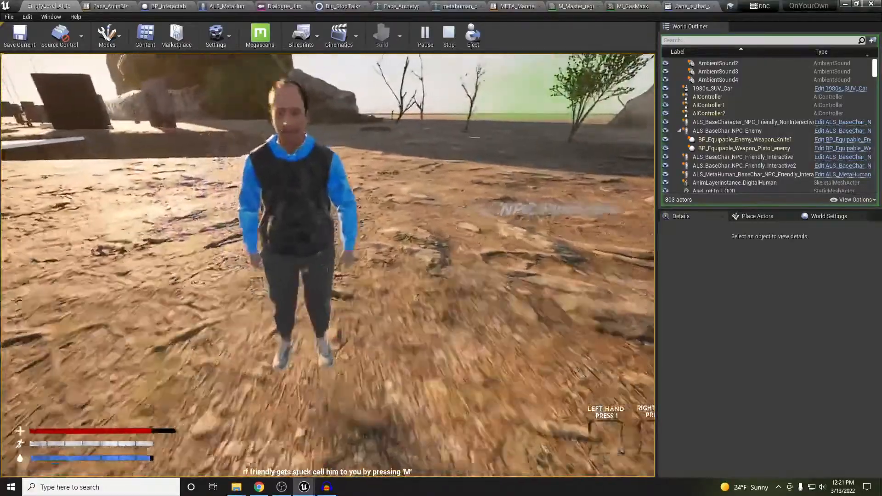
pyautogui.press('w')
pyautogui.press('s')
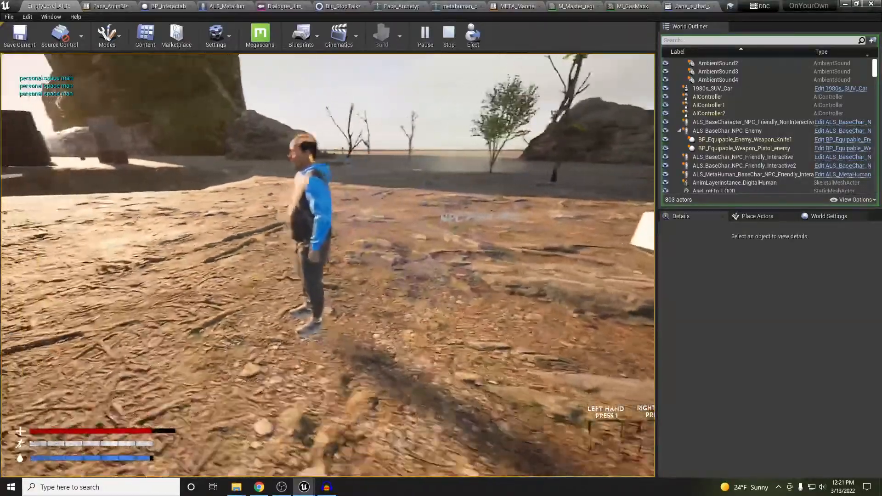
pyautogui.press('w')
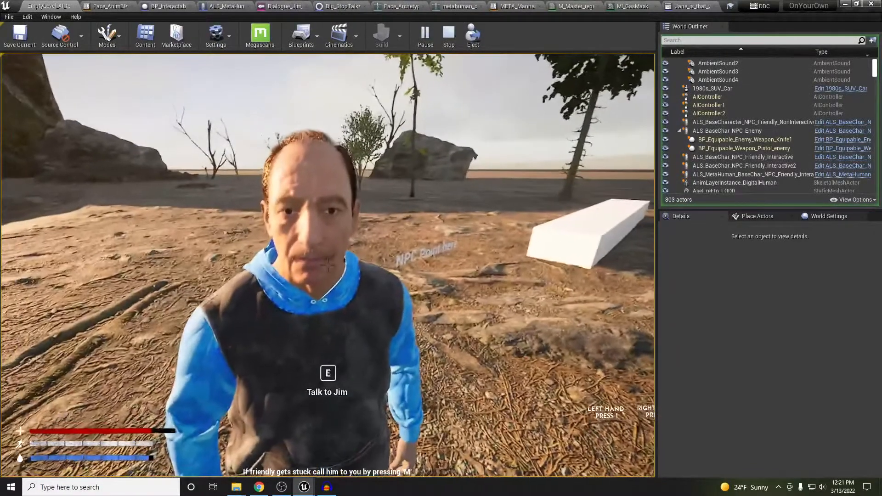
pyautogui.press('e')
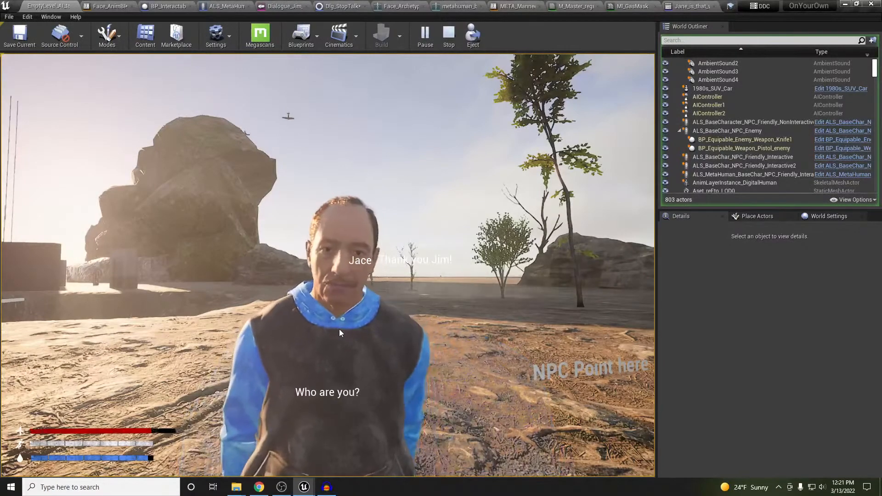
pyautogui.press('Escape')
pyautogui.click(339, 330)
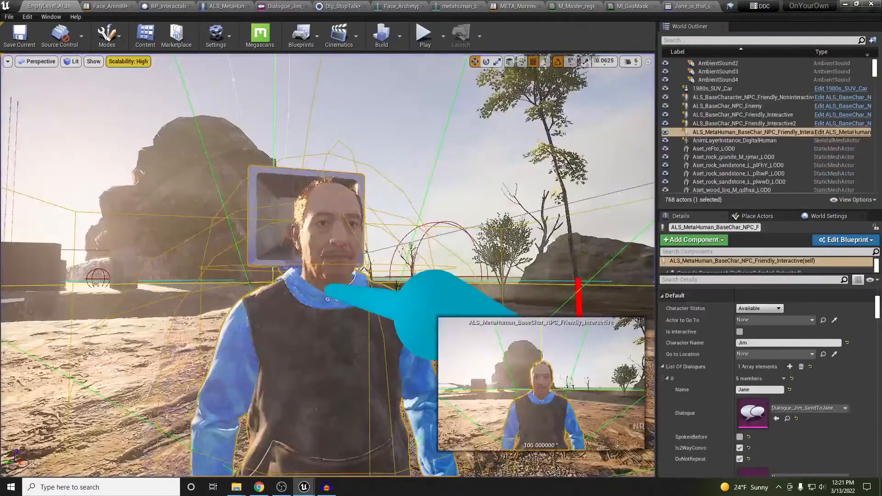
# Save all assets, start a play test, walk up to Jim and talk to him once
pyautogui.moveTo(419, 236); pyautogui.dragTo(413, 244, button='right')
pyautogui.hotkey('ctrl', 's')
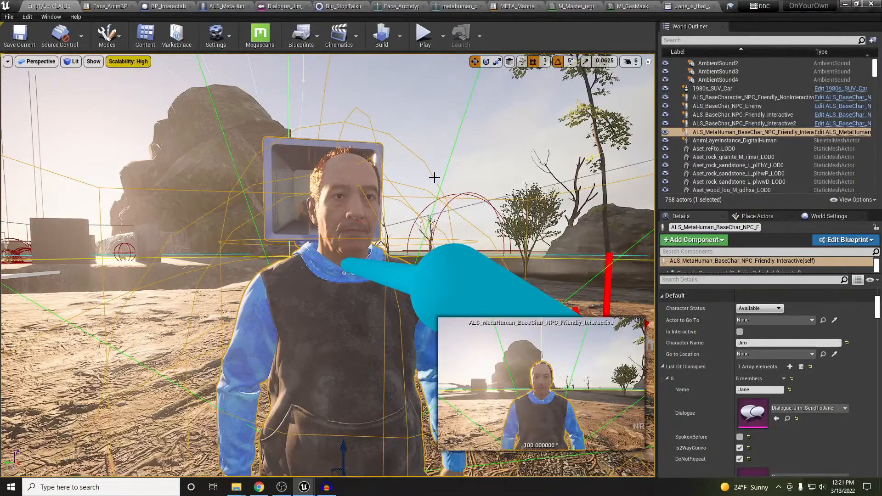
pyautogui.moveTo(435, 178); pyautogui.dragTo(431, 198, button='right')
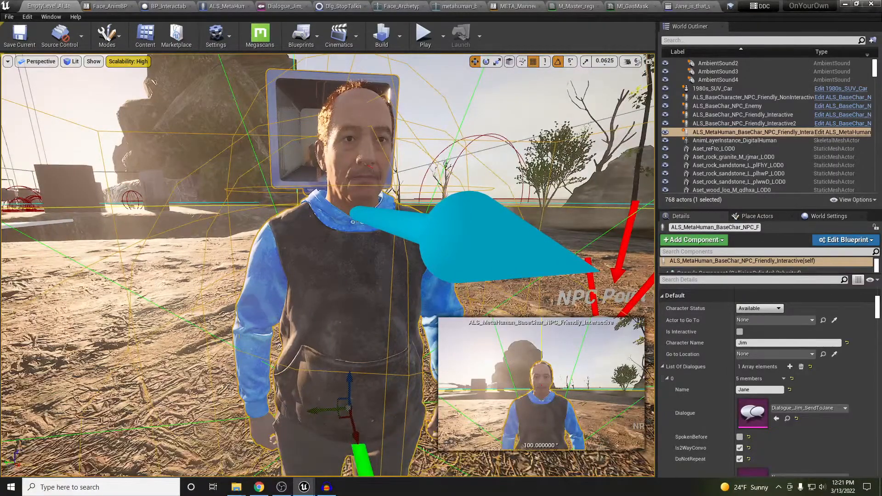
pyautogui.hotkey('alt', 'p')
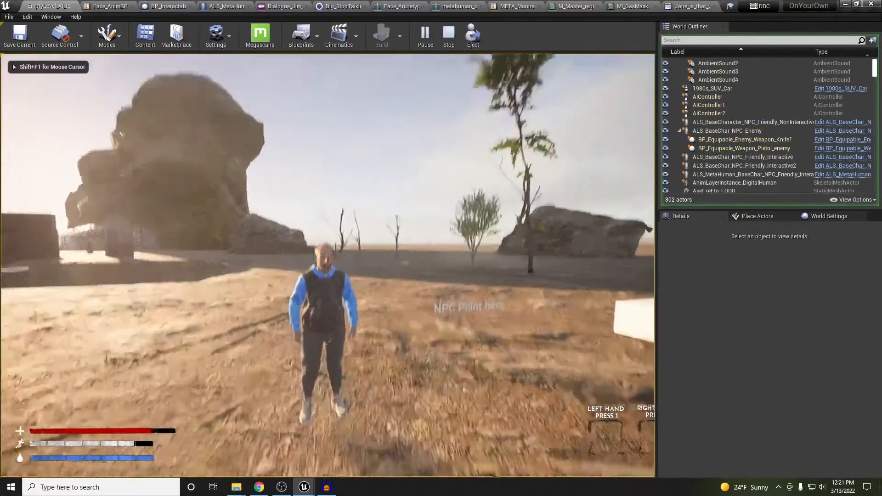
pyautogui.press('w')
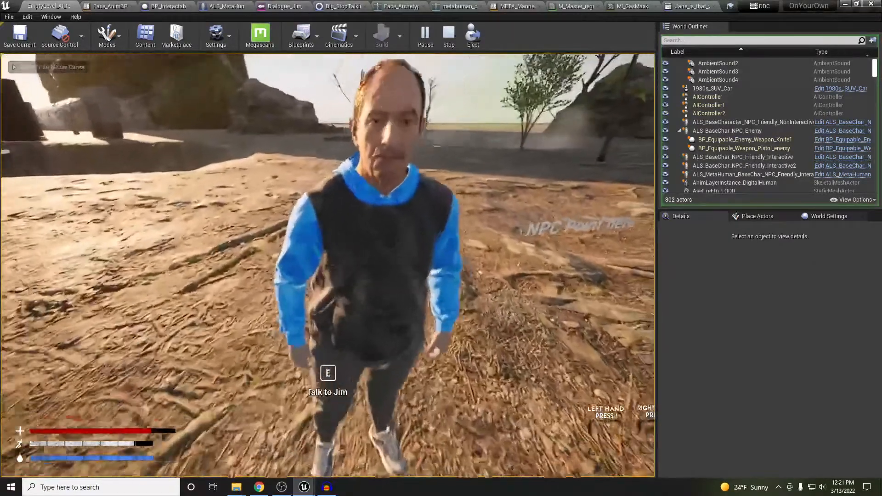
pyautogui.press('e')
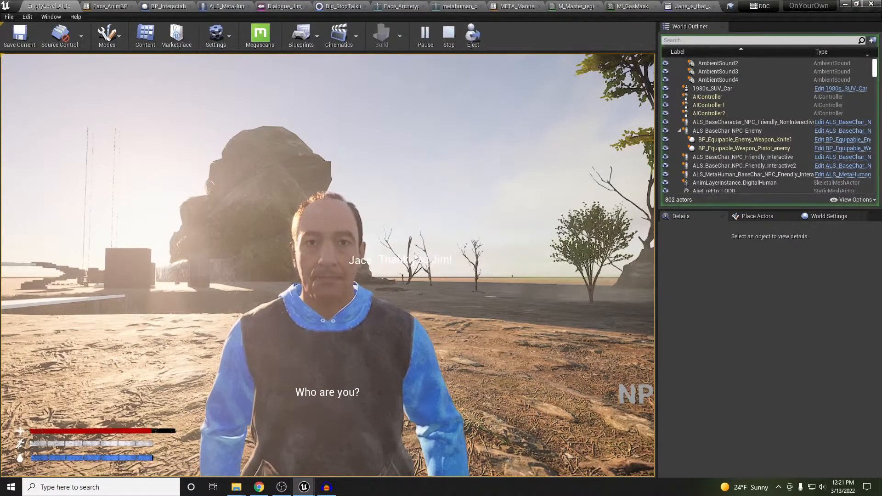
pyautogui.click(403, 266)
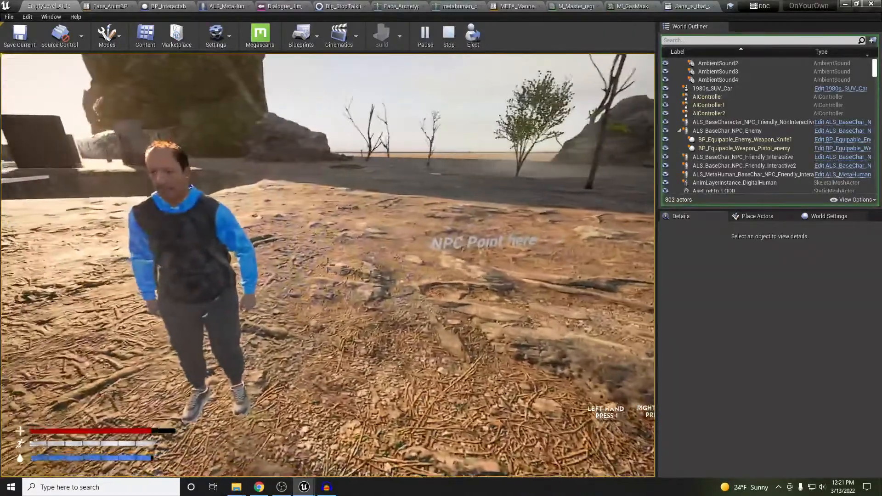
# Reposition to frame Jim, run the game fullscreen, talk to him again, then end the session
pyautogui.press('w')
pyautogui.press('w')
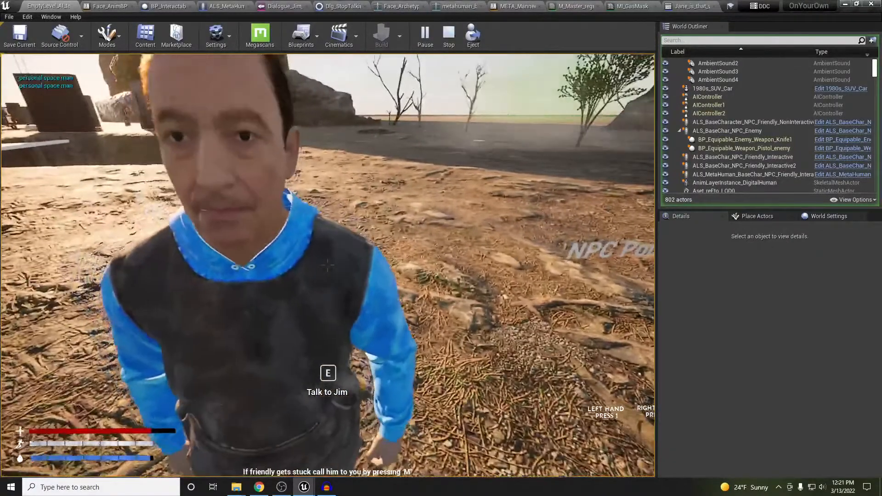
pyautogui.press('a')
pyautogui.press('s')
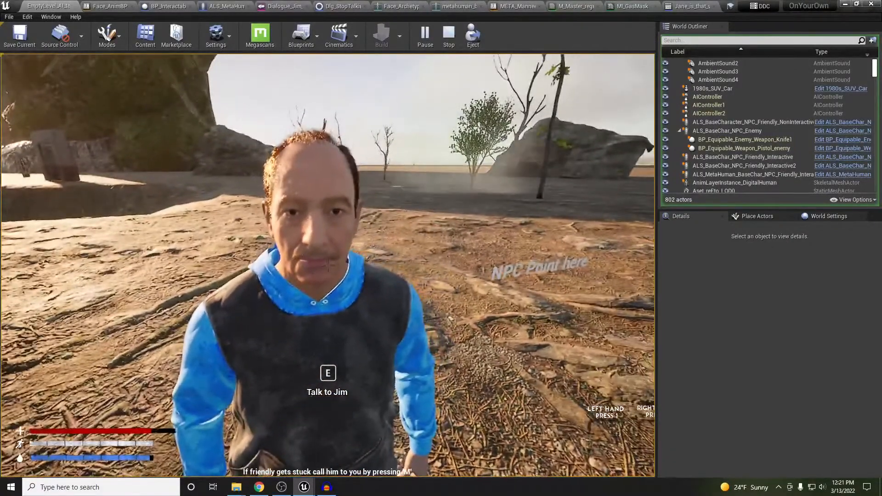
pyautogui.hotkey('shift', 'F1')
pyautogui.press('F11')
pyautogui.click(401, 262)
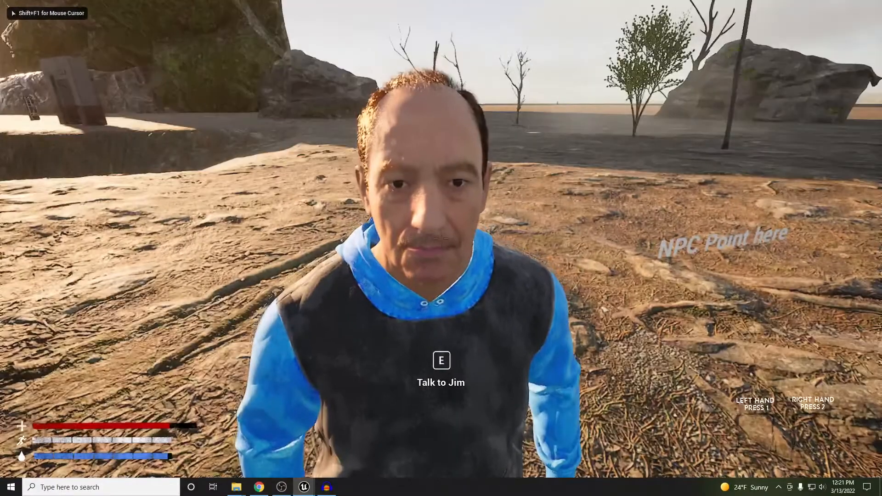
pyautogui.press('e')
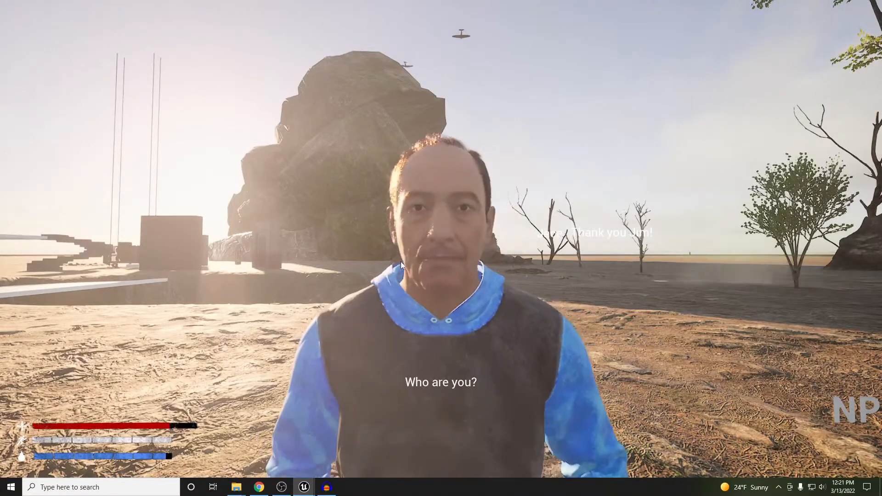
pyautogui.press('Escape')
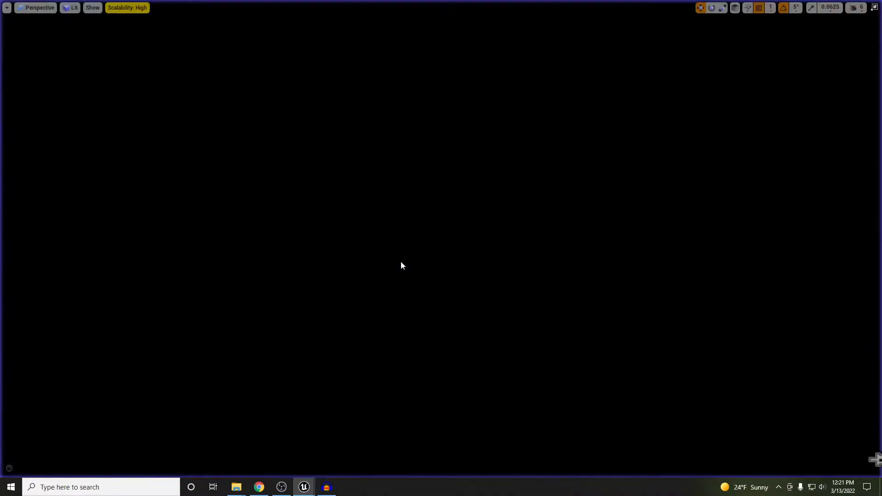
# Leave immersive mode and bring the who-are-you Generate Lipsync Animation window into view
pyautogui.press('F11')
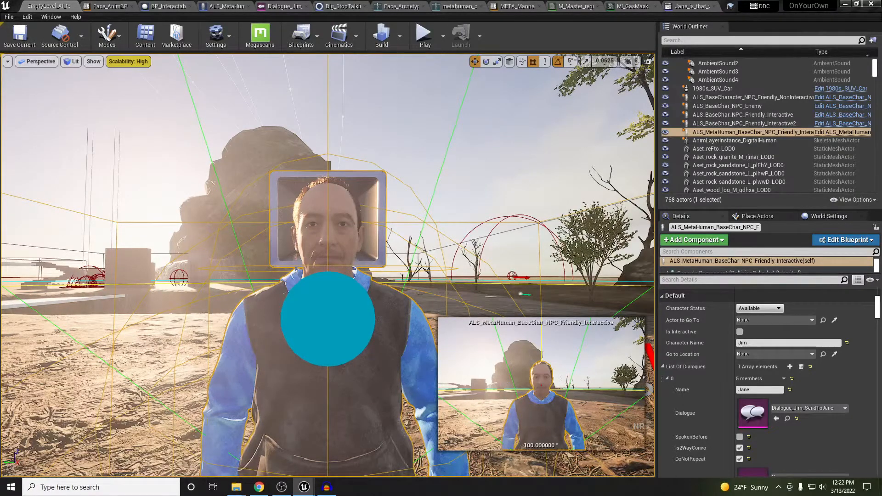
pyautogui.moveTo(0, 207); pyautogui.dragTo(285, 153)
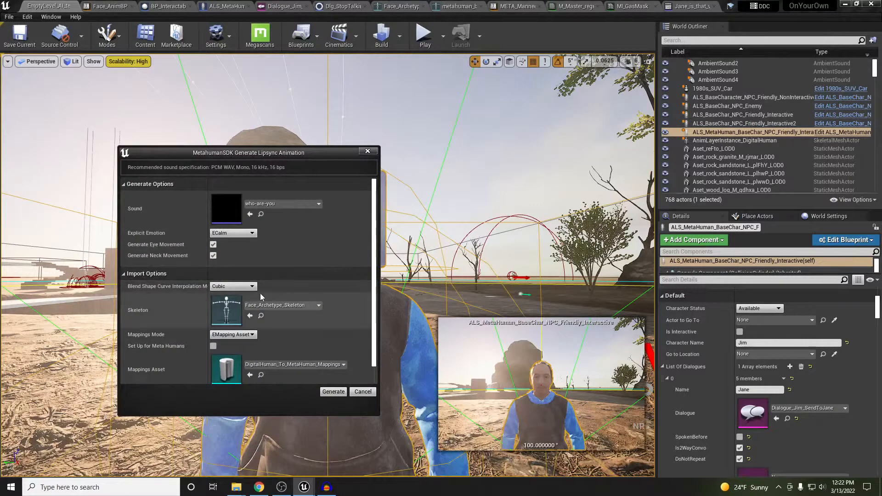
# Generate the who-are-you lipsync with Mappings Mode ENone and Set Up for Meta Humans enabled
pyautogui.scroll(-1, 301, 340)
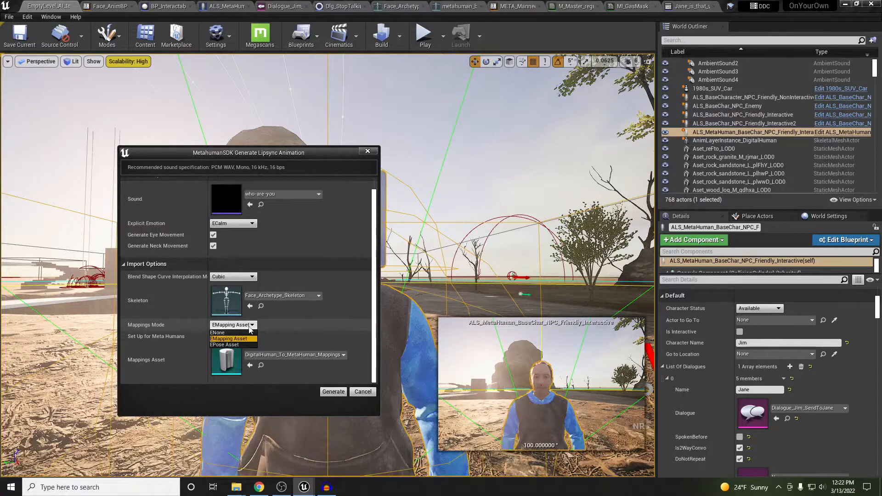
pyautogui.click(248, 332)
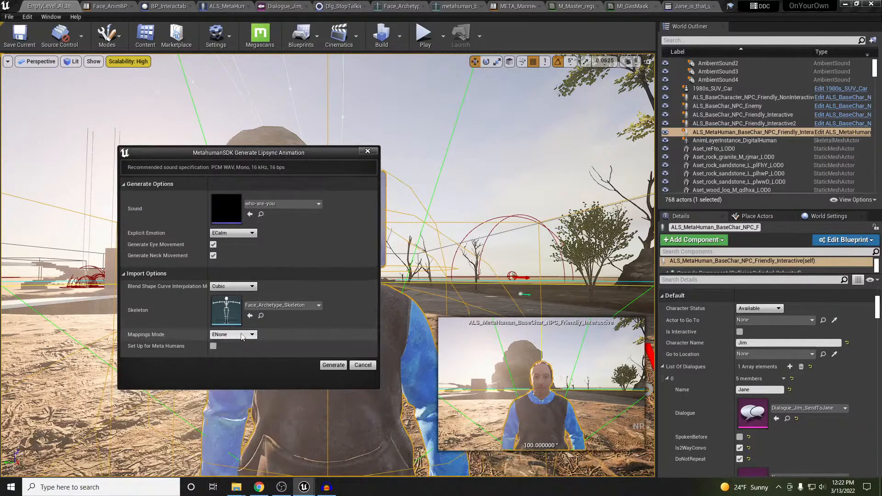
pyautogui.click(214, 346)
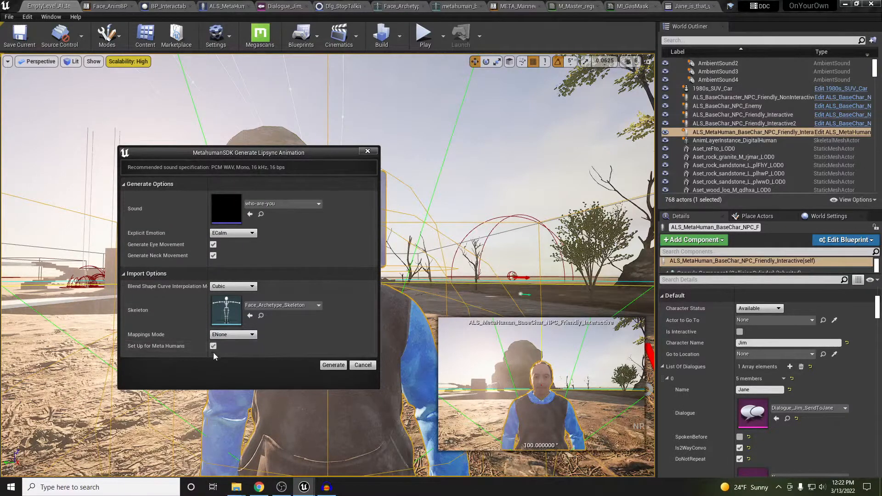
pyautogui.click(334, 365)
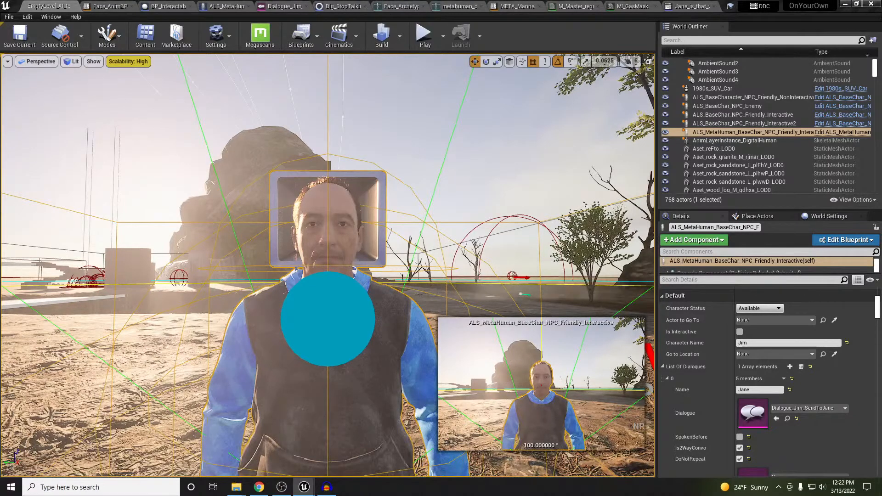
pyautogui.moveTo(0, 215); pyautogui.dragTo(241, 188)
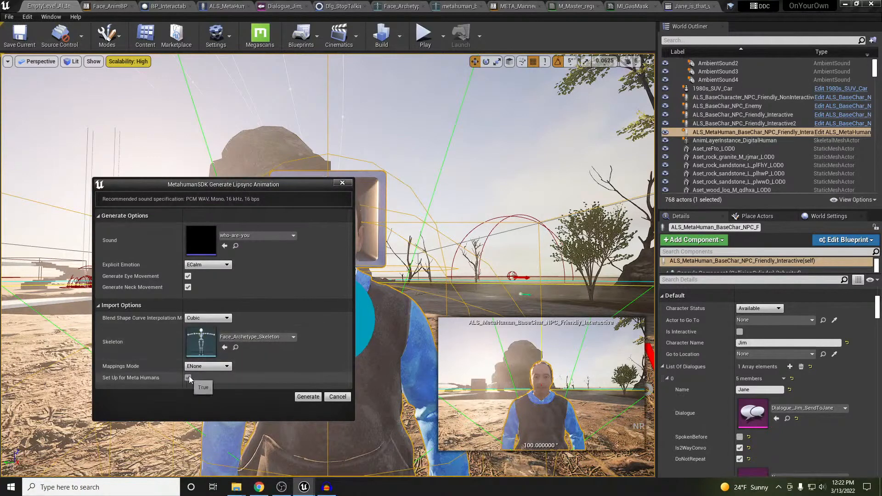
pyautogui.click(310, 397)
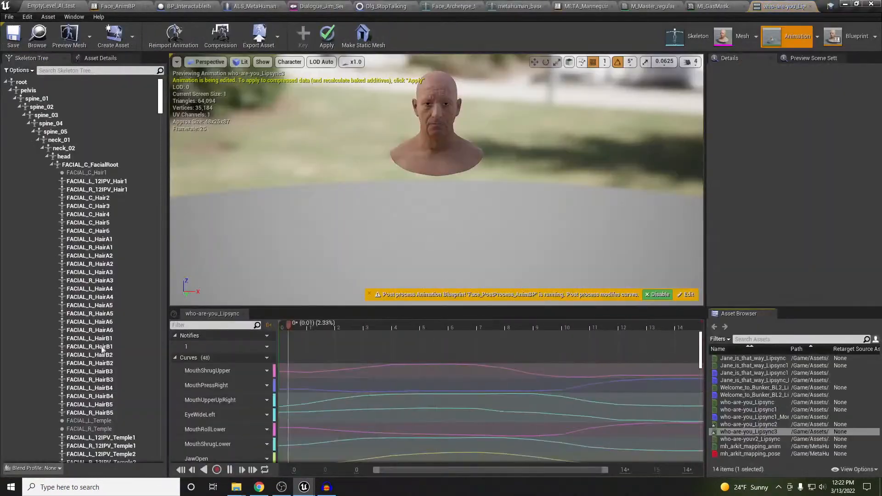
# Inspect the who-are-you_Lipsync3 animation, close it, and return to the EmptyLevel_AI_test level
pyautogui.moveTo(321, 233); pyautogui.dragTo(329, 195, button='right')
pyautogui.scroll(4, 352, 202)
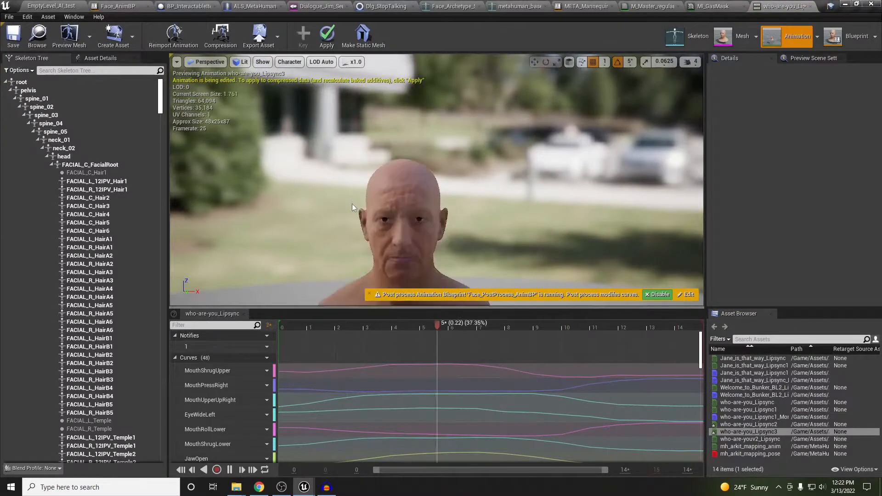
pyautogui.click(809, 6)
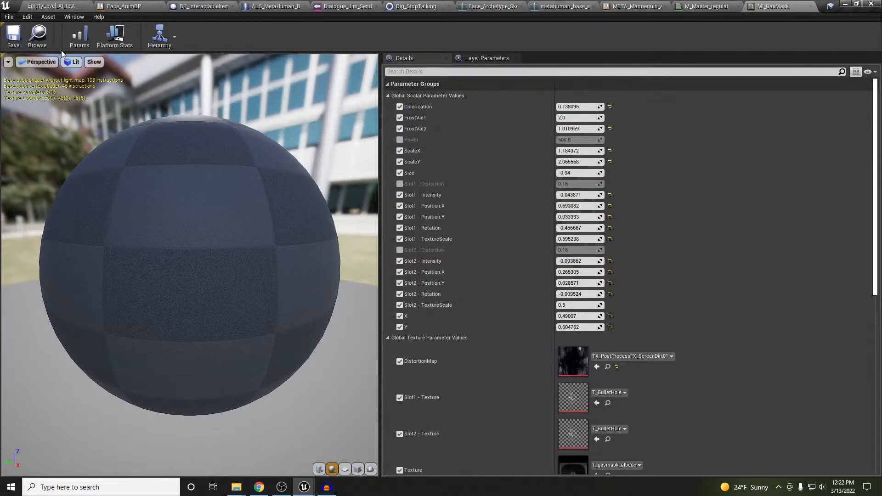
pyautogui.click(48, 6)
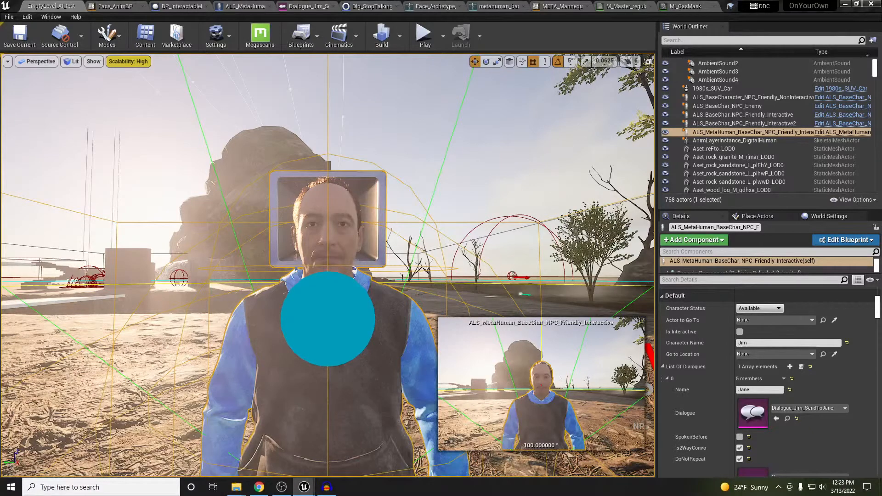
# Generate the who-are-youv2 lipsync using Constant blend shape interpolation and EMapping Asset mappings mode
pyautogui.moveTo(0, 248); pyautogui.dragTo(283, 152)
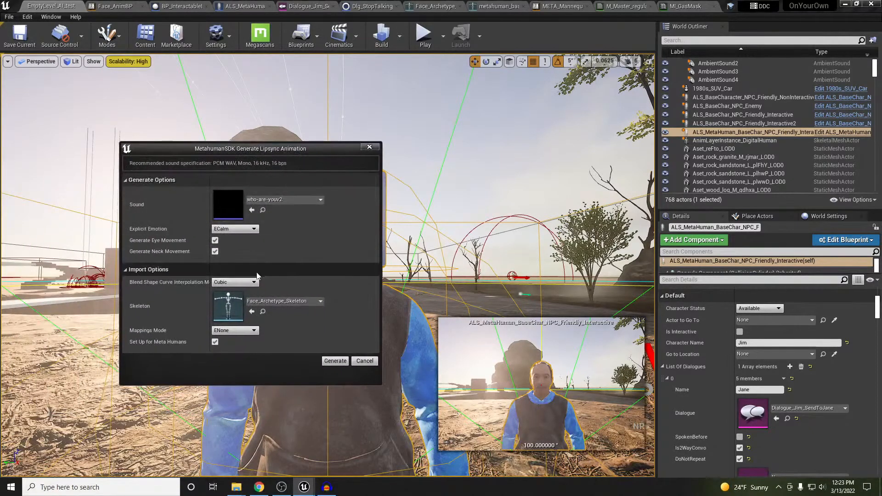
pyautogui.click(247, 283)
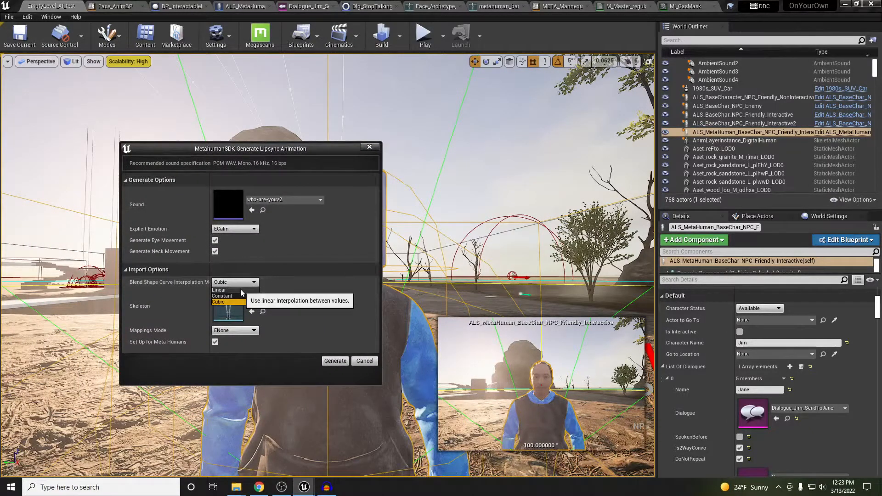
pyautogui.click(222, 296)
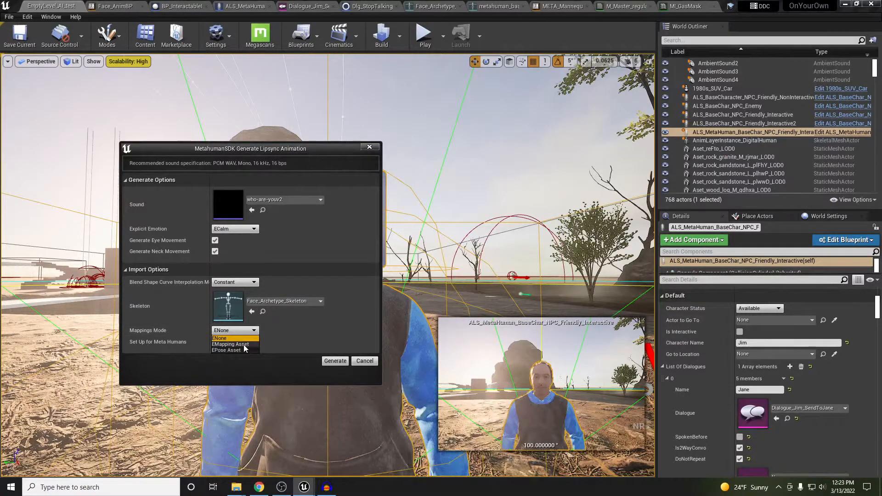
pyautogui.click(244, 344)
pyautogui.scroll(-1, 315, 327)
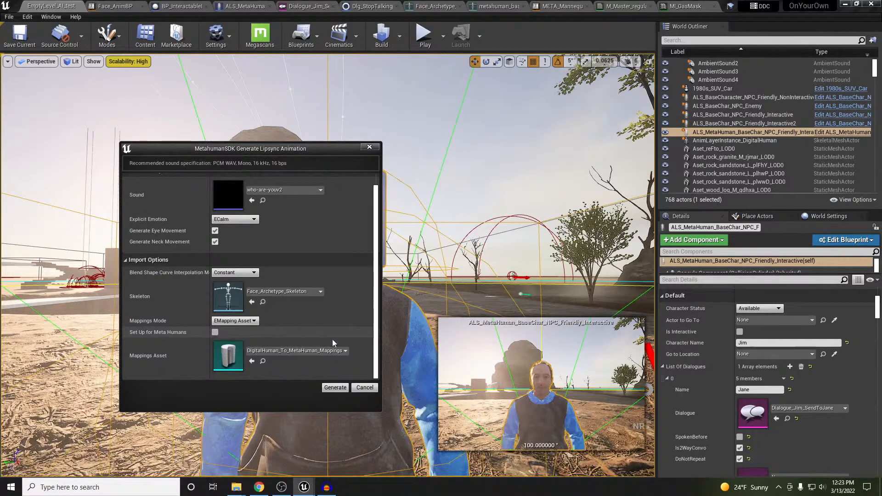
pyautogui.click(335, 388)
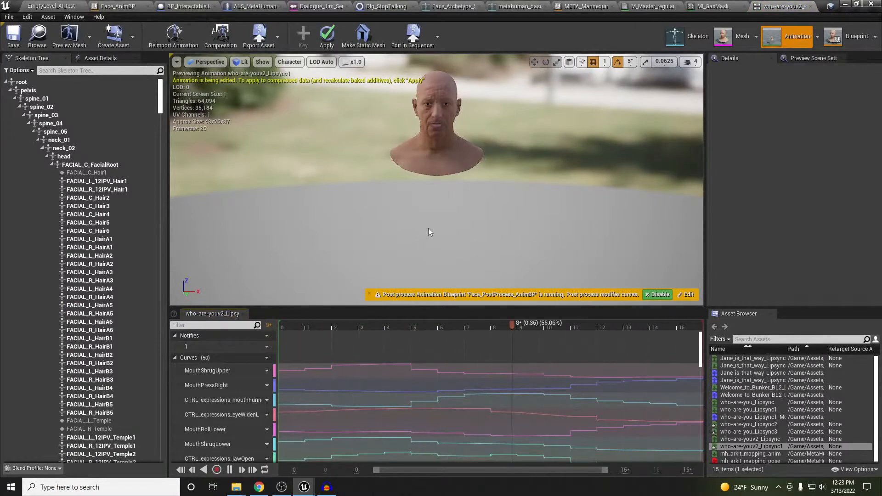
# Fly the preview camera close to the face to watch who-are-youv2_Lipsync1, then close it
pyautogui.moveTo(429, 229)
pyautogui.mouseDown(button='right')
pyautogui.moveTo(434, 207)
pyautogui.moveTo(428, 220)
pyautogui.mouseUp(button='right')
pyautogui.press('w')
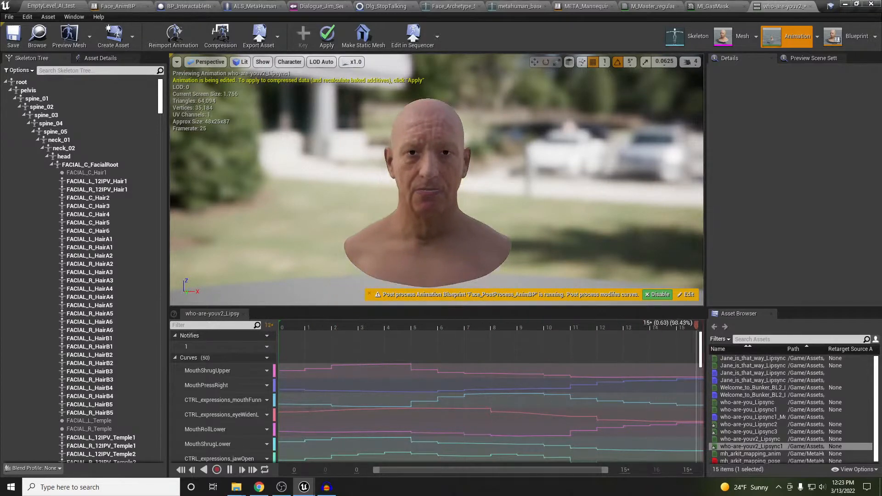
pyautogui.press('w')
pyautogui.moveTo(426, 229); pyautogui.dragTo(459, 212, button='right')
pyautogui.press('w')
pyautogui.press('s')
pyautogui.press('w')
pyautogui.press('s')
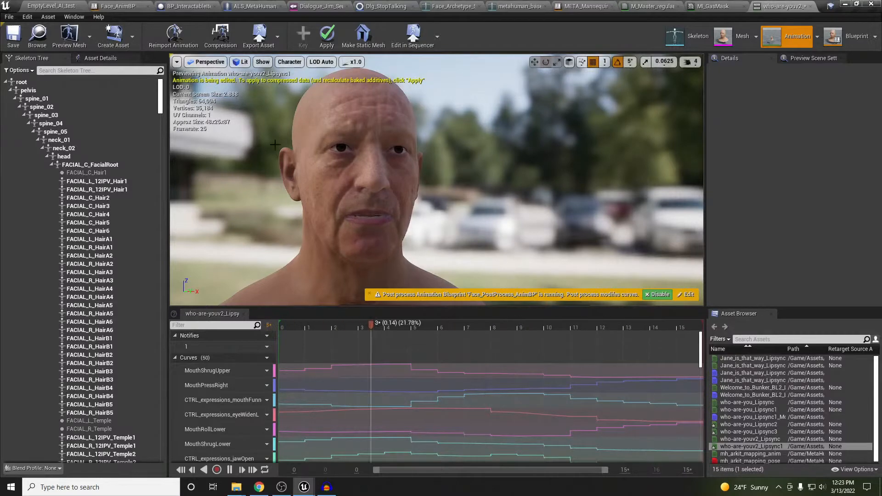
pyautogui.click(818, 6)
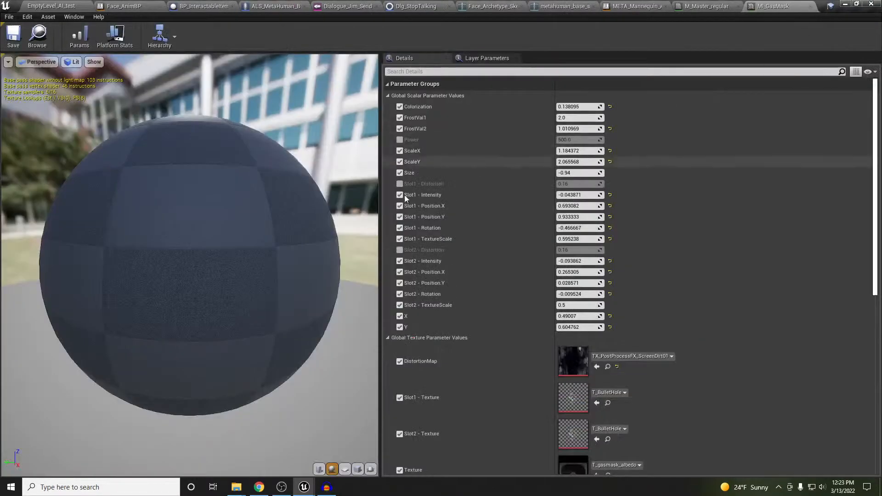
# Close MI_GasMask and M_Master_regular, return to EmptyLevel_AI_test, and reposition the lipsync settings window
pyautogui.middleClick(790, 12)
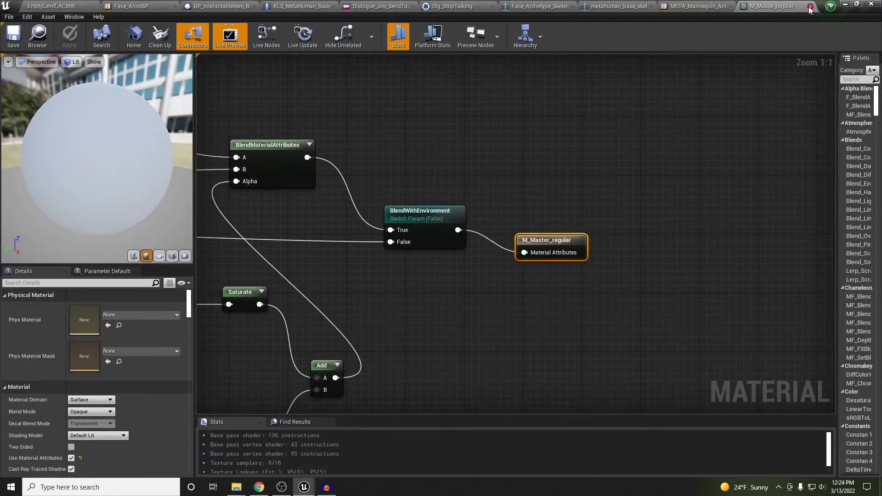
pyautogui.middleClick(787, 8)
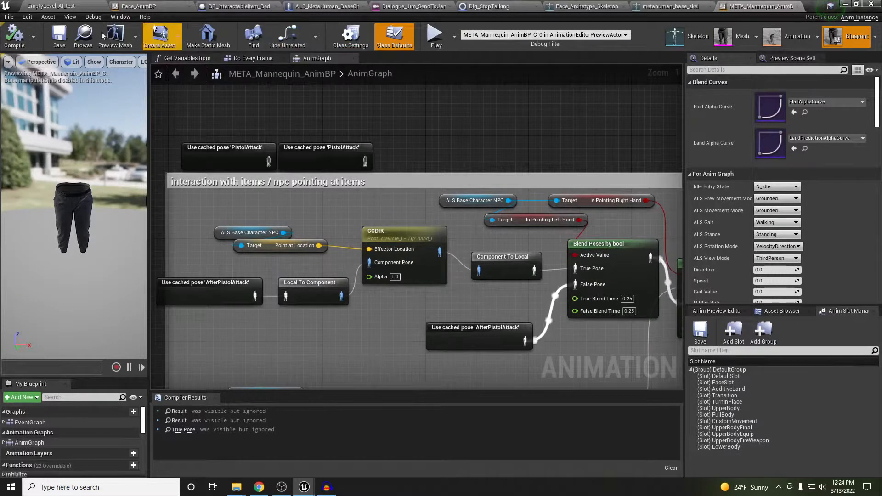
pyautogui.click(50, 6)
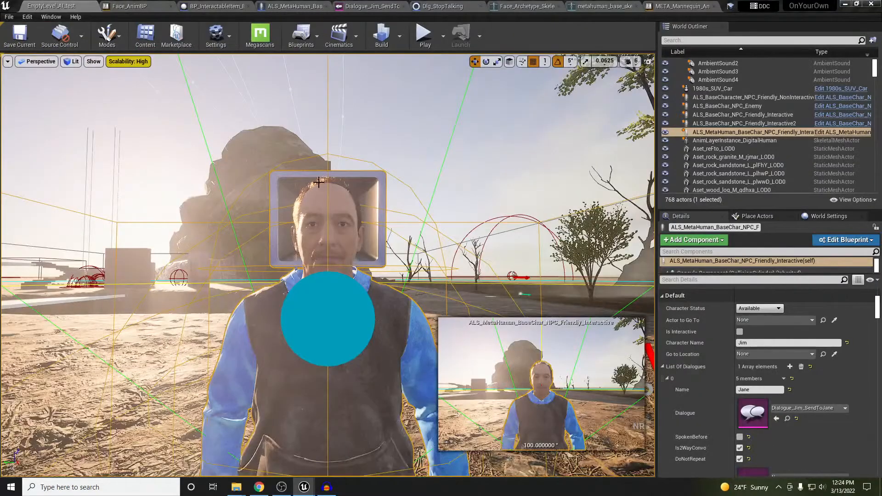
pyautogui.moveTo(420, 197); pyautogui.dragTo(424, 224, button='right')
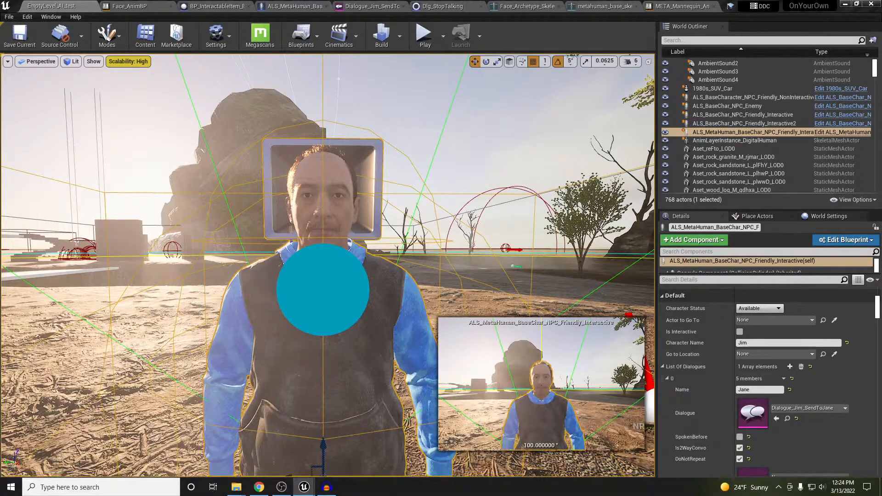
pyautogui.moveTo(300, 157); pyautogui.dragTo(312, 156)
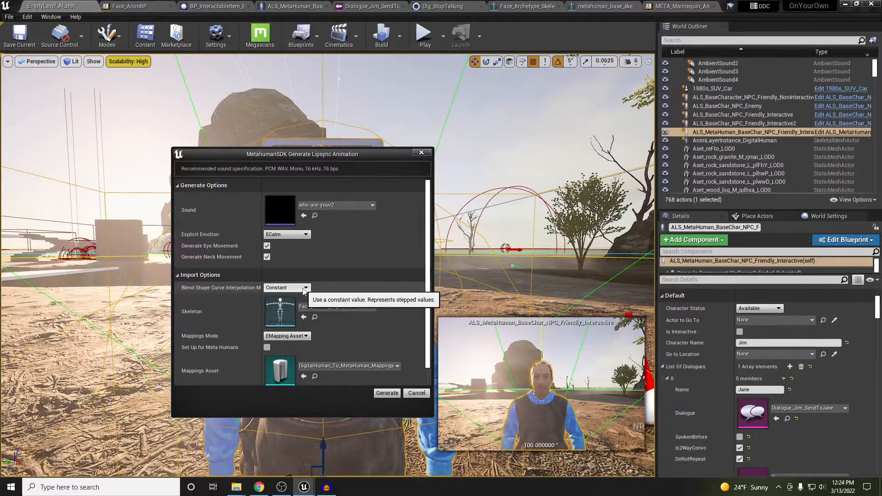
# Generate the who-are-youv2 lipsync animation with Linear blend shape curve interpolation
pyautogui.click(287, 289)
pyautogui.click(276, 295)
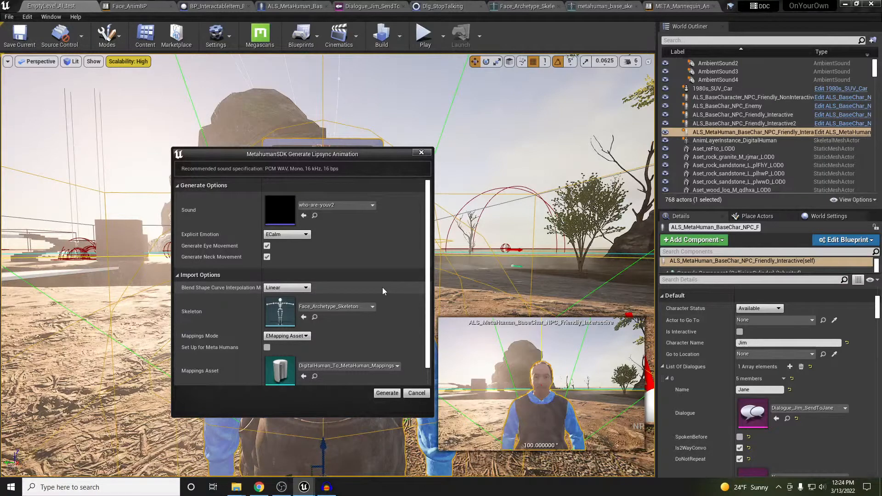
pyautogui.scroll(-1, 382, 286)
pyautogui.scroll(1, 382, 286)
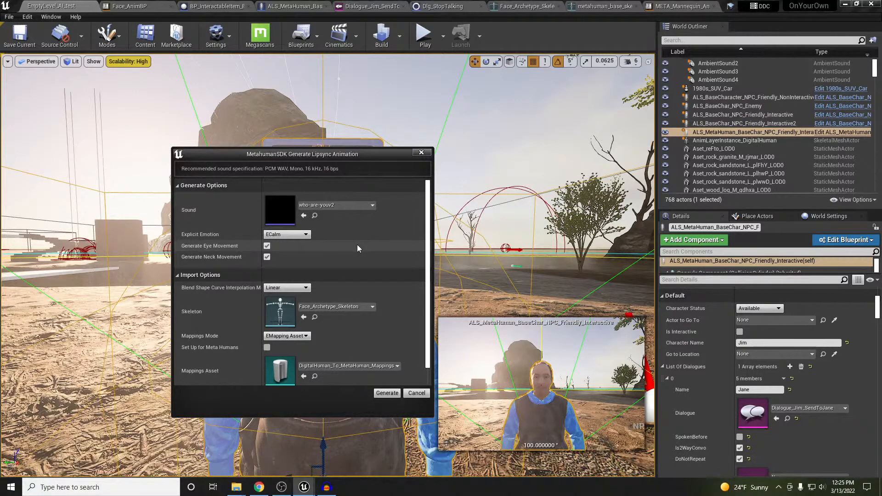
pyautogui.scroll(-1, 363, 315)
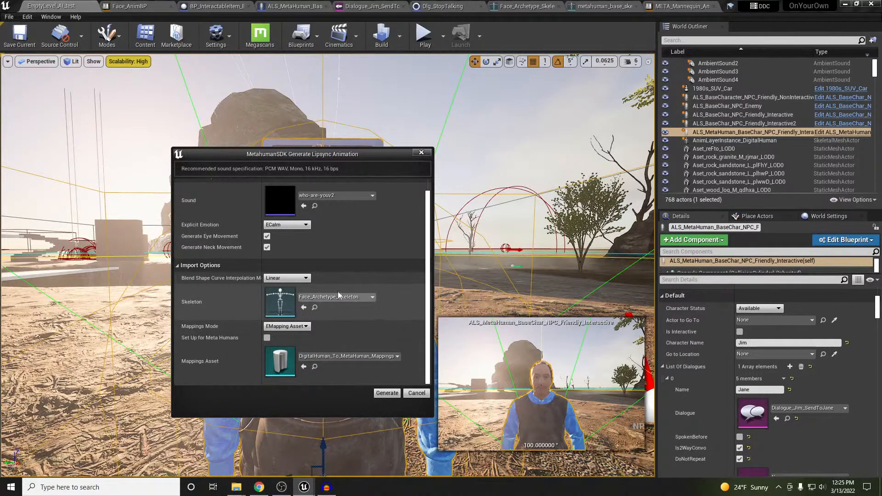
pyautogui.click(383, 395)
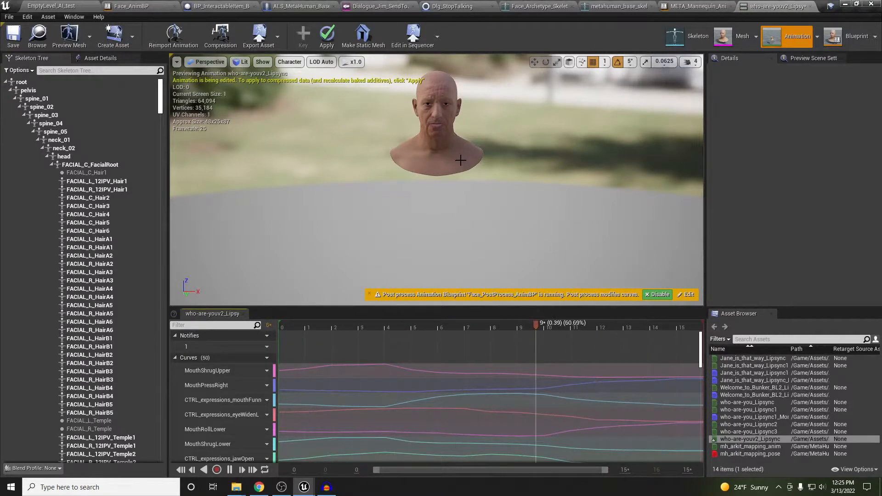
# Close the who-are-youv2_Lipsync preview and bring the Freesound browser window over the editor
pyautogui.moveTo(461, 160); pyautogui.dragTo(467, 130, button='right')
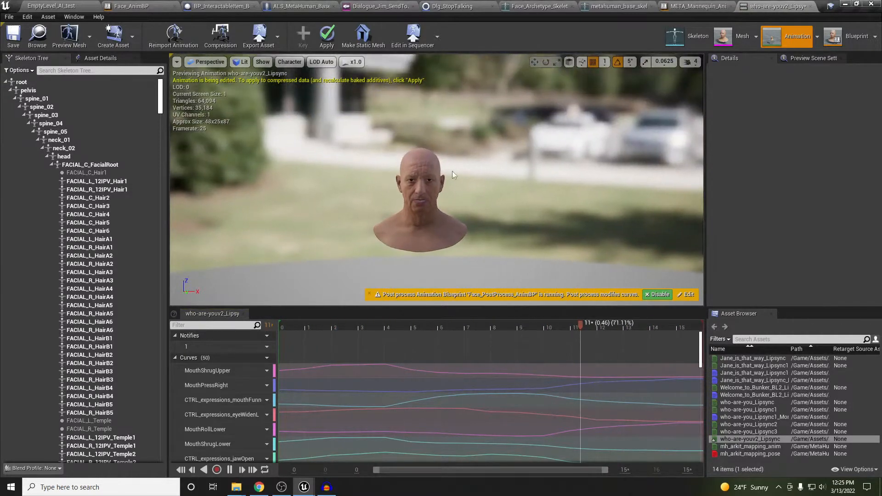
pyautogui.scroll(3, 453, 174)
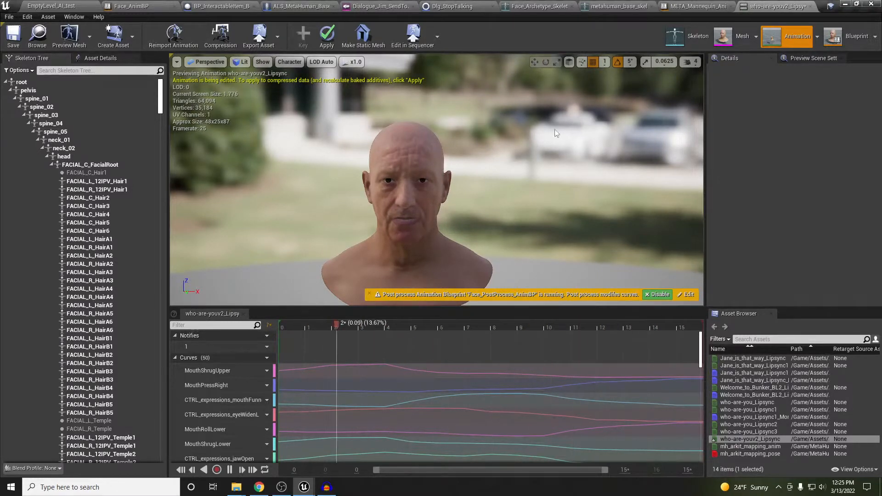
pyautogui.click(810, 7)
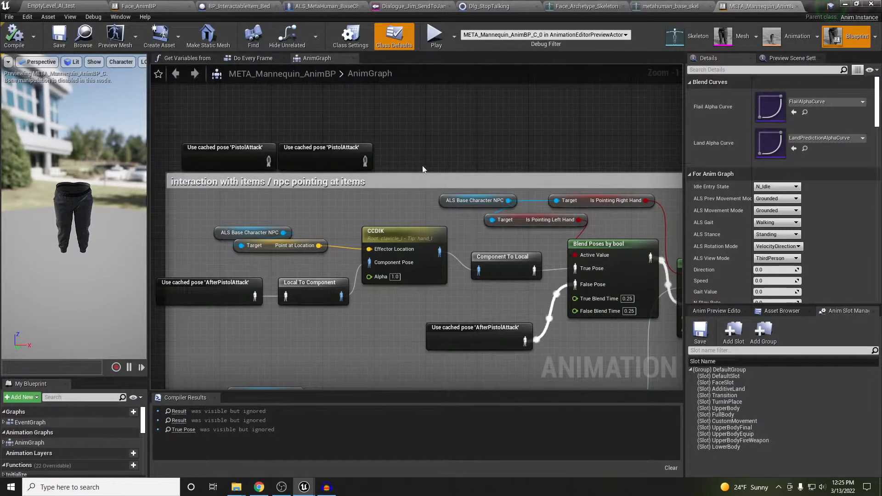
pyautogui.moveTo(439, 145); pyautogui.dragTo(435, 149, button='right')
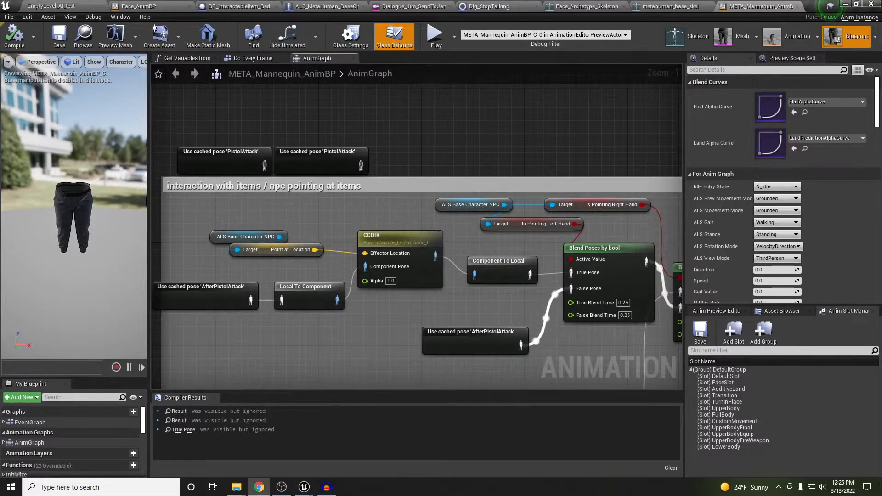
pyautogui.moveTo(0, 43); pyautogui.dragTo(346, 1)
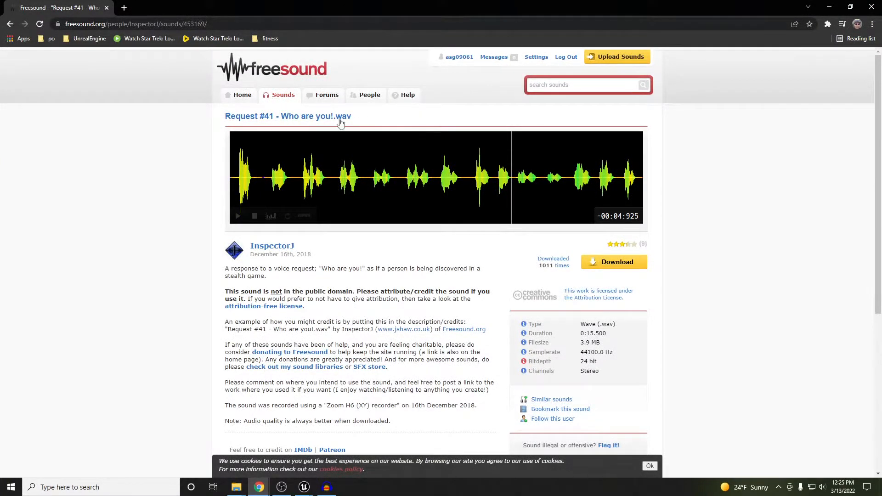
# Search Freesound for 'dialogue' and preview the guidance2.wav recording
pyautogui.click(10, 25)
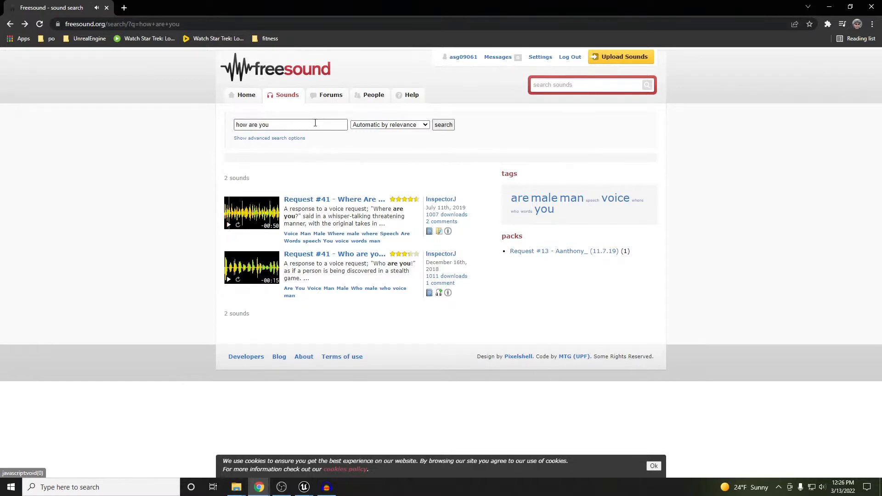
pyautogui.moveTo(293, 125); pyautogui.dragTo(227, 125)
pyautogui.write('da')
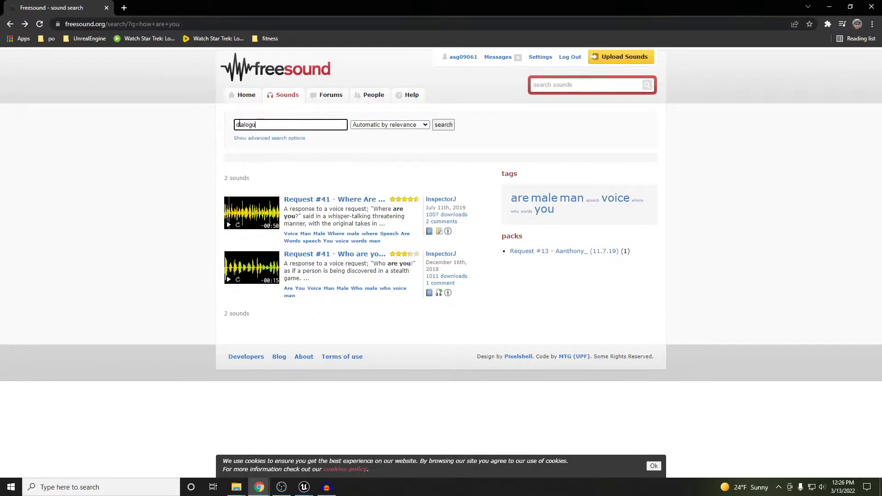
pyautogui.write('alogue')
pyautogui.press('Return')
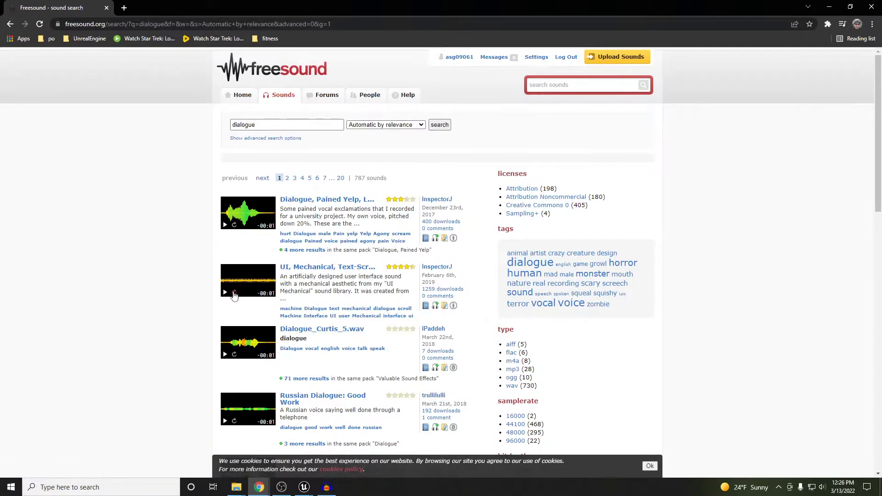
pyautogui.scroll(-4, 206, 324)
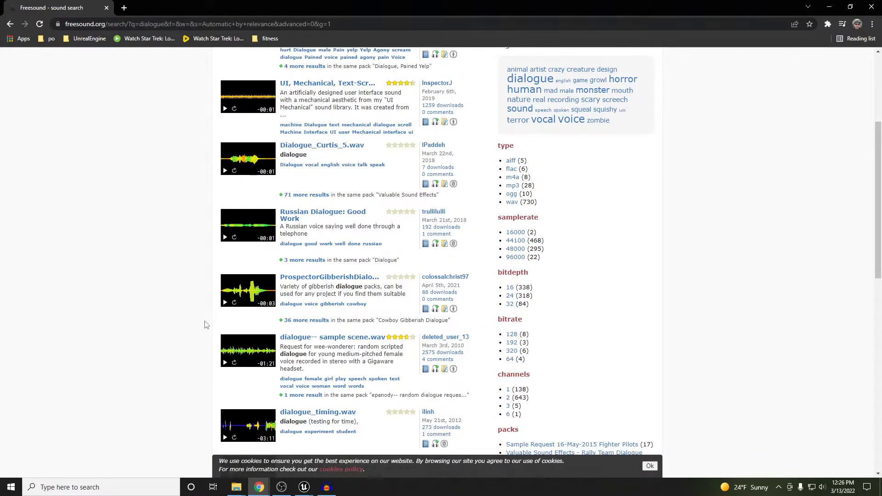
pyautogui.scroll(-2, 197, 332)
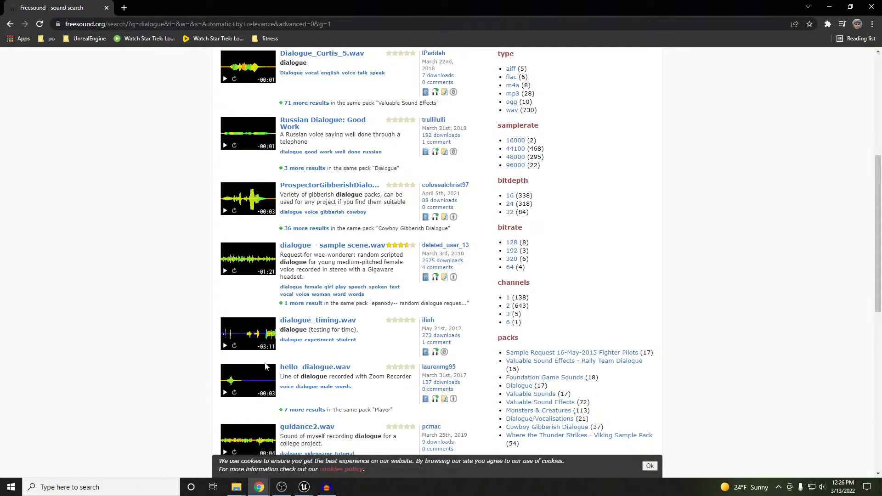
pyautogui.scroll(-2, 181, 385)
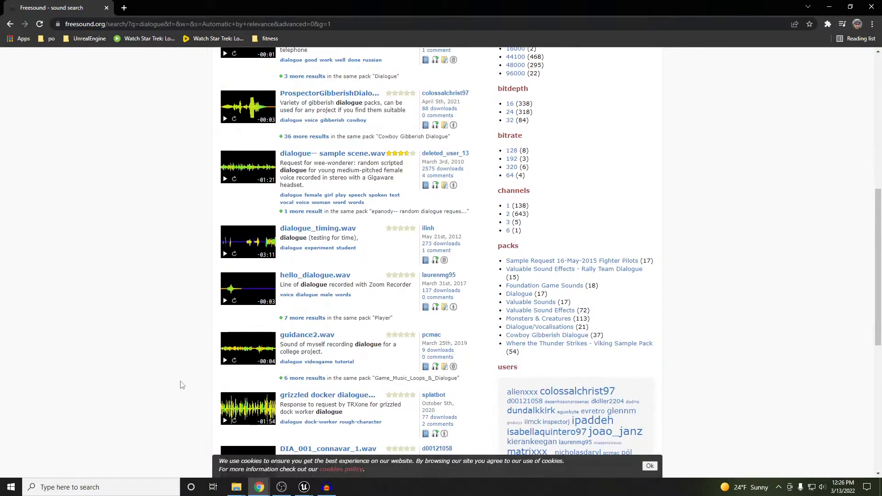
pyautogui.click(224, 361)
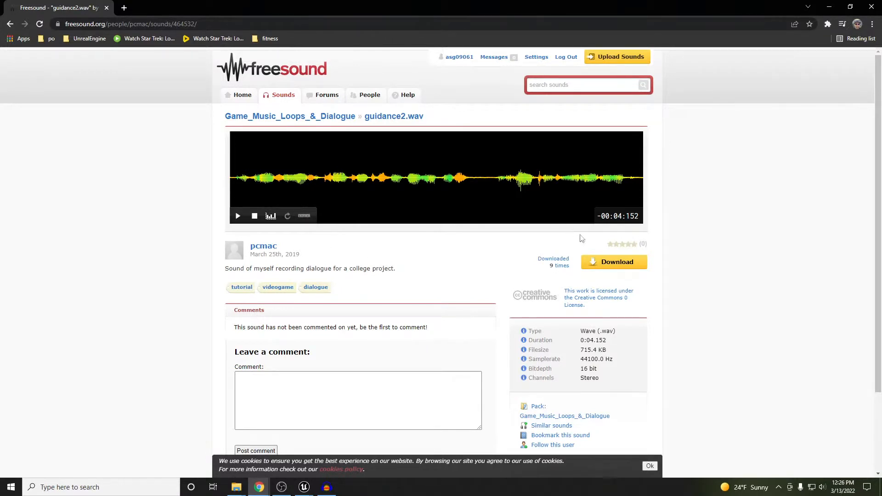
# Download guidance2.wav, dismiss the donation popup, and show the file in its folder
pyautogui.click(611, 265)
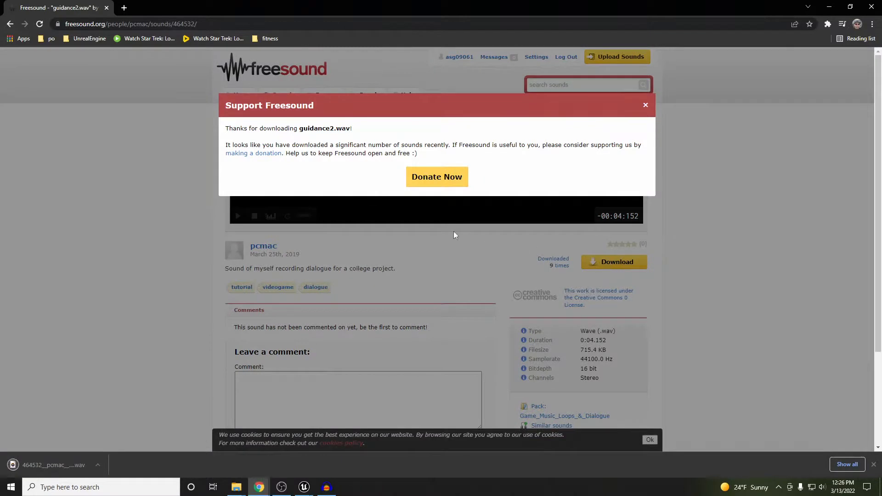
pyautogui.click(646, 106)
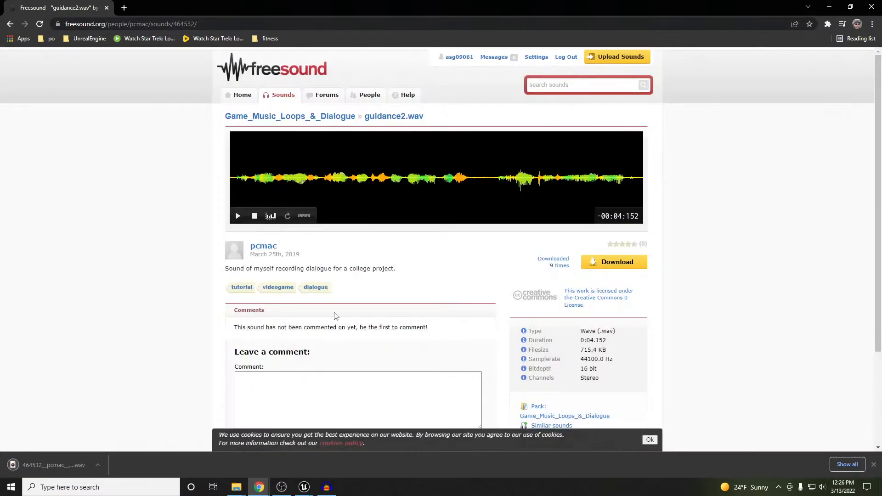
pyautogui.click(97, 465)
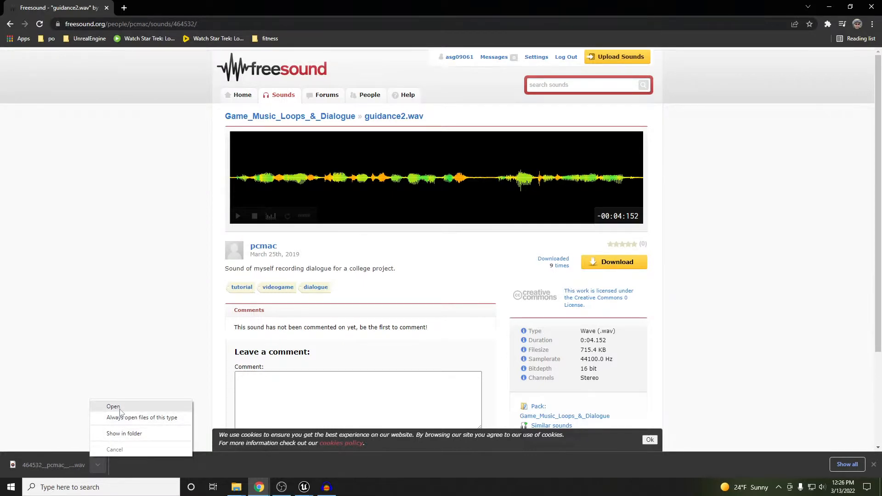
pyautogui.click(124, 434)
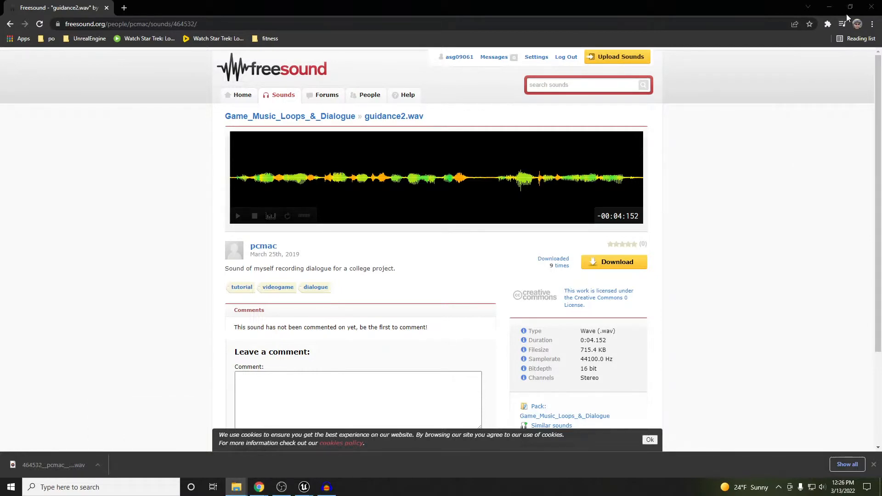
# Back in Unreal, choose Create Lipsync Animation on the guidance2 sound wave in Dialogues
pyautogui.click(829, 9)
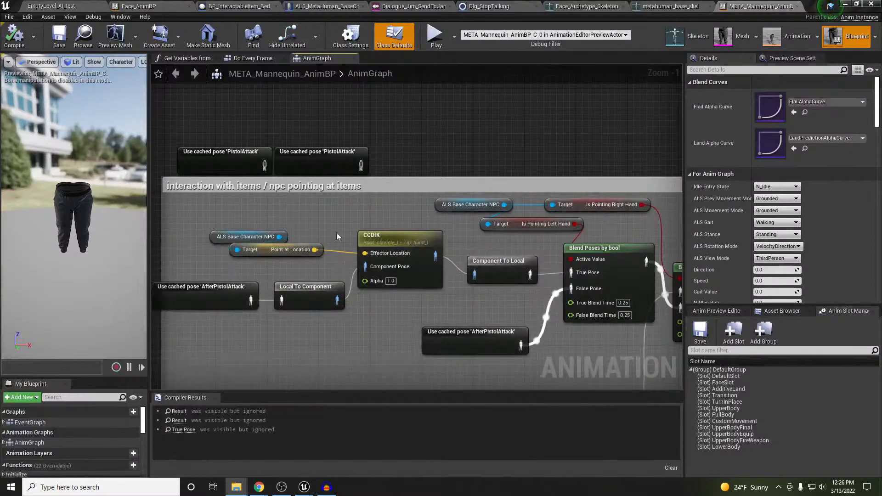
pyautogui.click(659, 30)
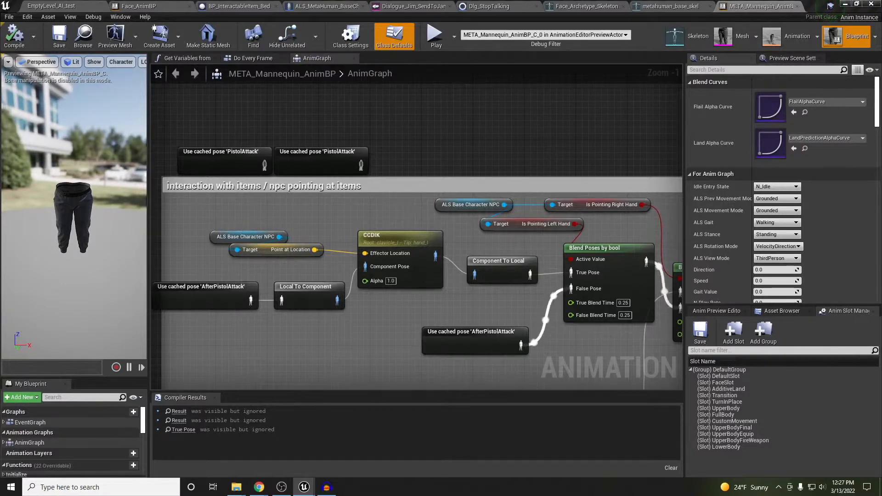
pyautogui.moveTo(0, 188); pyautogui.dragTo(414, 164)
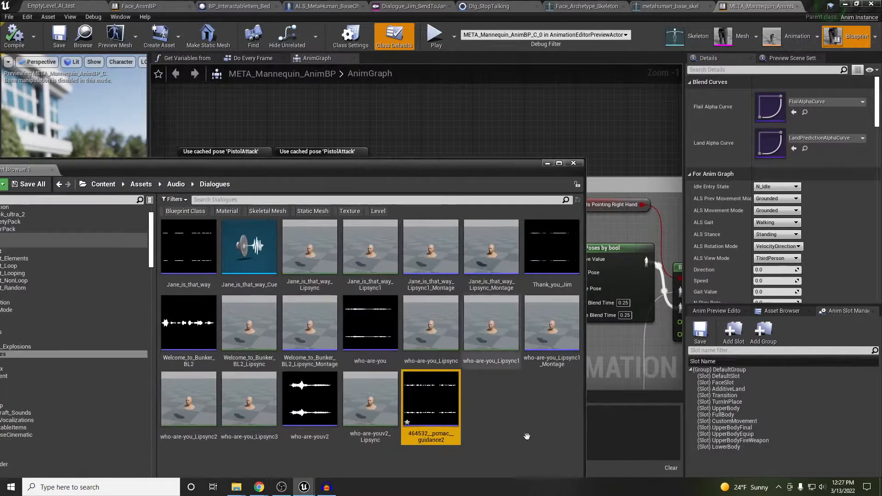
pyautogui.rightClick(449, 423)
pyautogui.moveTo(515, 116)
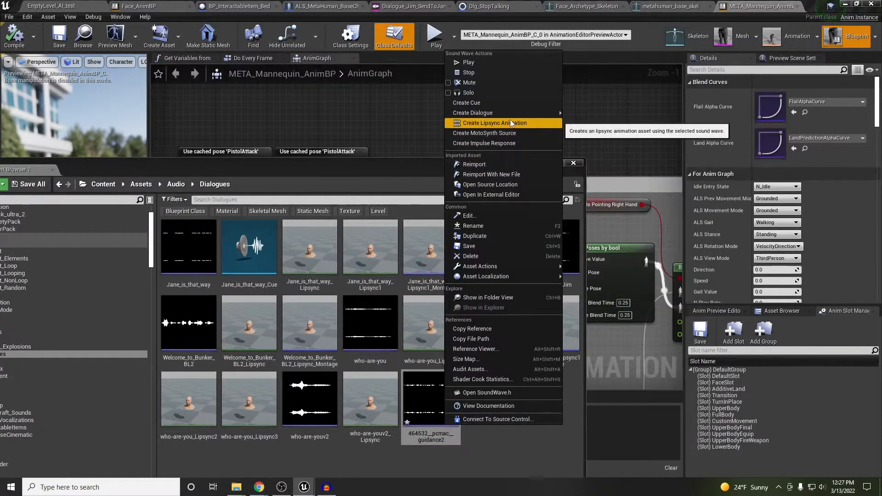
pyautogui.click(510, 122)
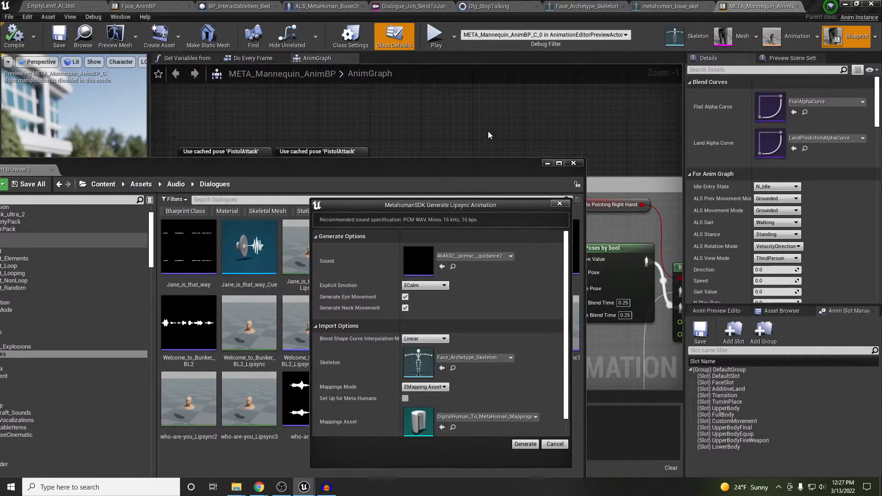
# Generate the 464532__pcmac__guidance2_Lipsync animation with Cubic blend shape curve interpolation
pyautogui.moveTo(465, 205); pyautogui.dragTo(478, 94)
pyautogui.click(437, 227)
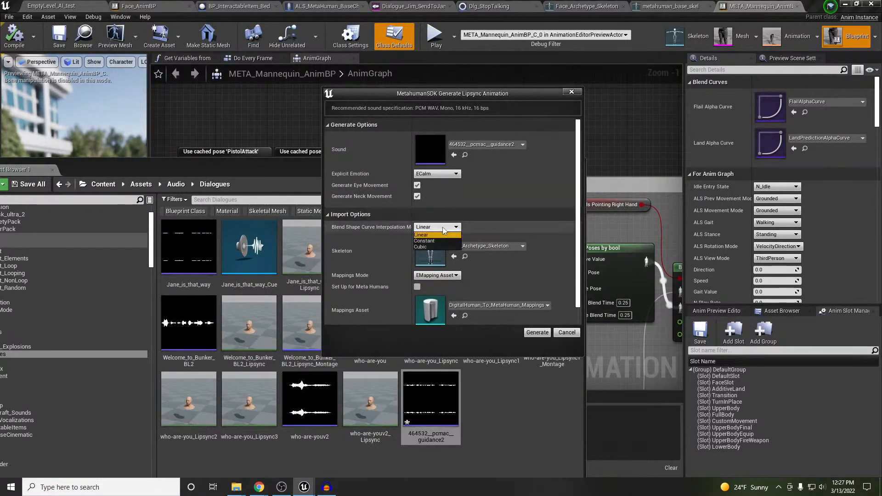
pyautogui.click(434, 246)
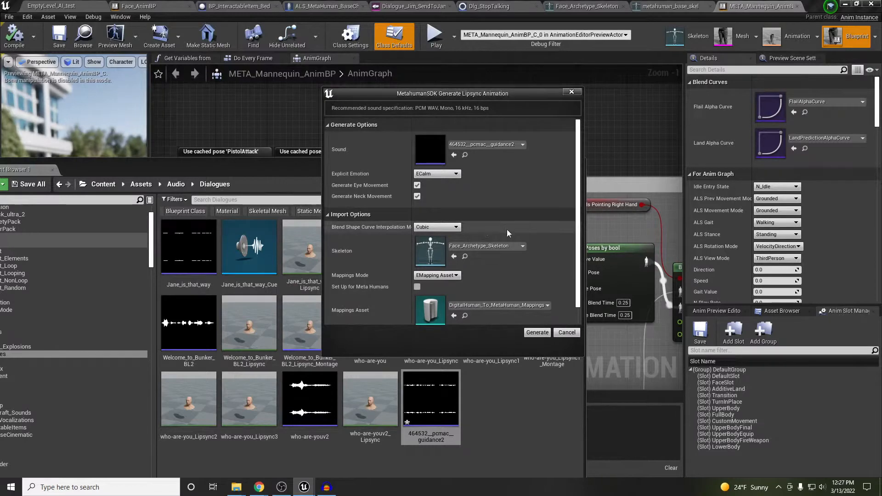
pyautogui.scroll(-1, 482, 294)
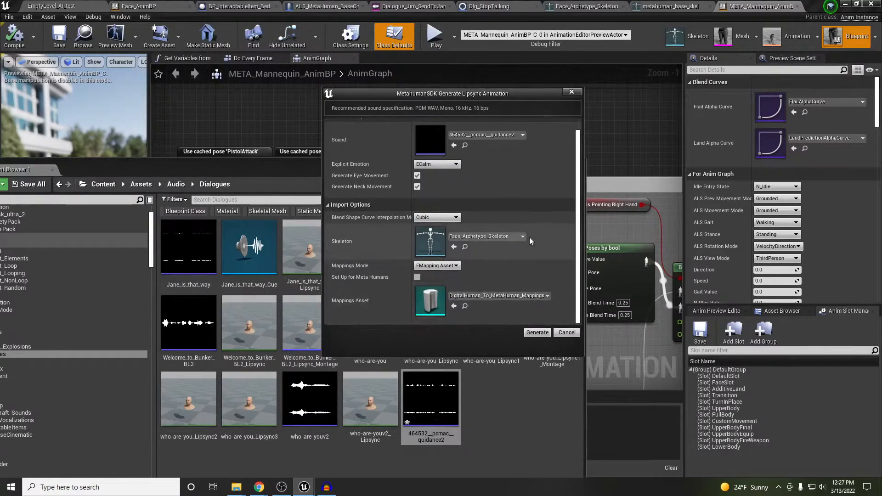
pyautogui.scroll(1, 530, 237)
pyautogui.click(539, 332)
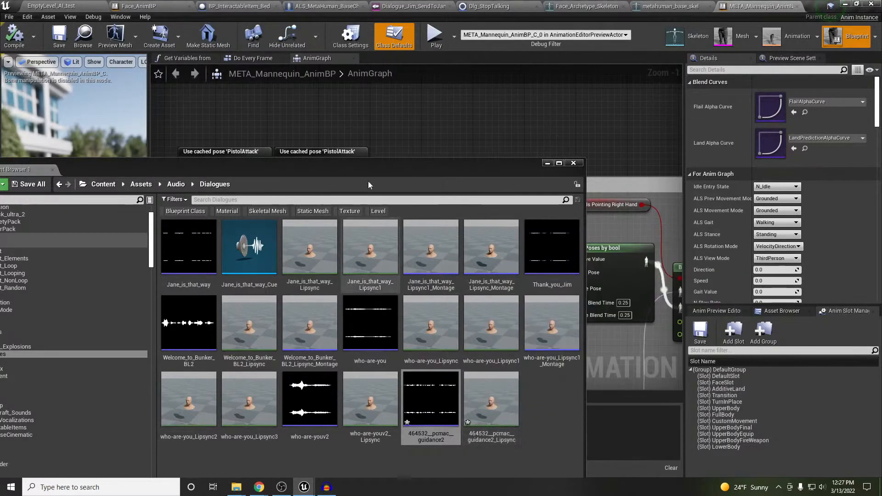
pyautogui.moveTo(491, 402)
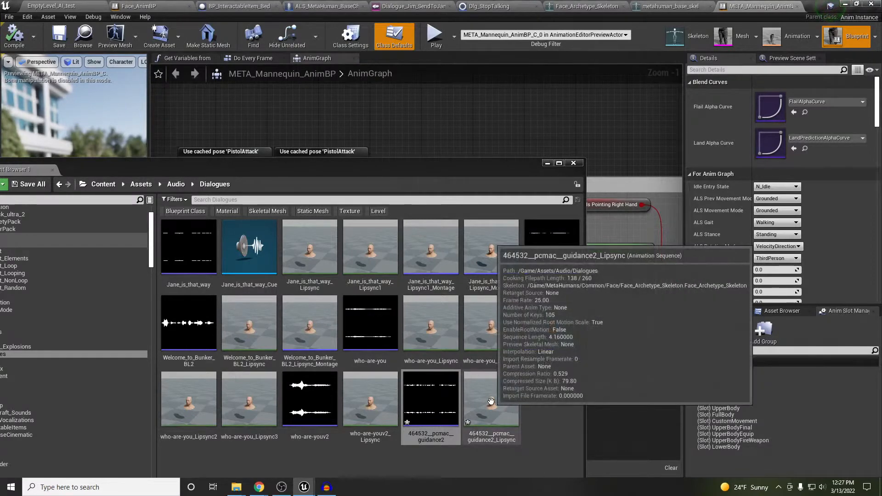
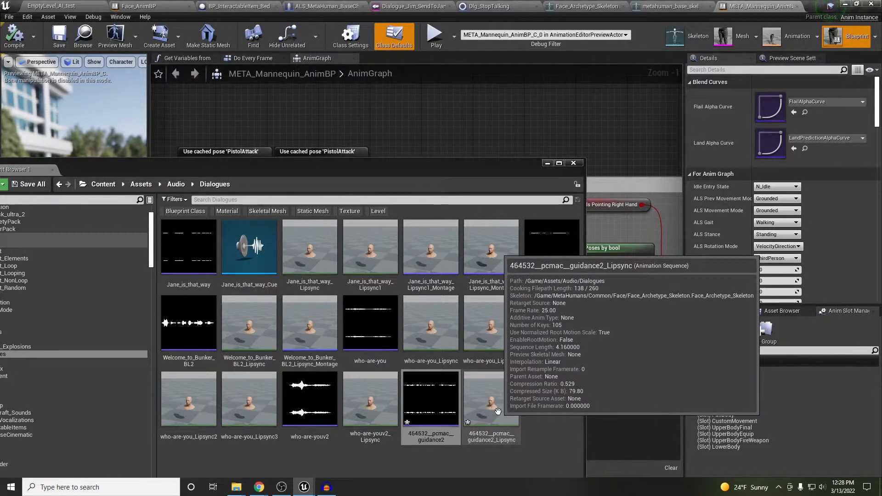
# Preview the guidance2 lipsync animation close up on the MetaHuman's mouth, then close it
pyautogui.click(497, 411)
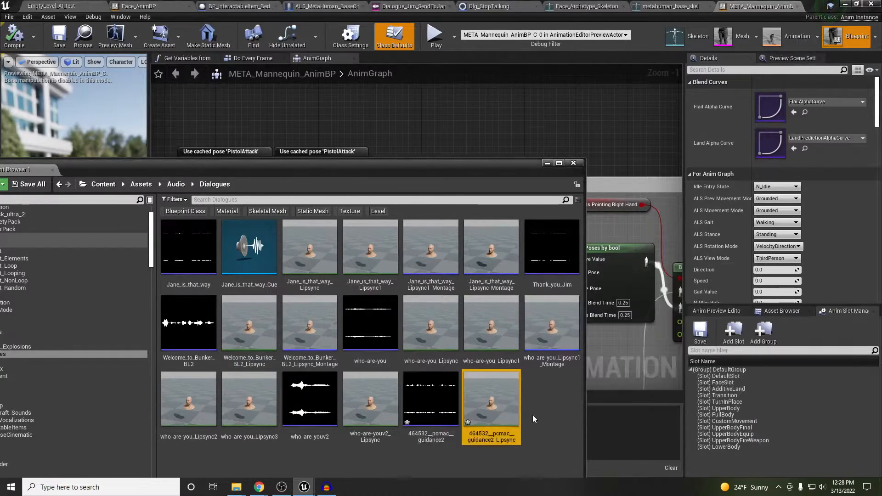
pyautogui.doubleClick(496, 412)
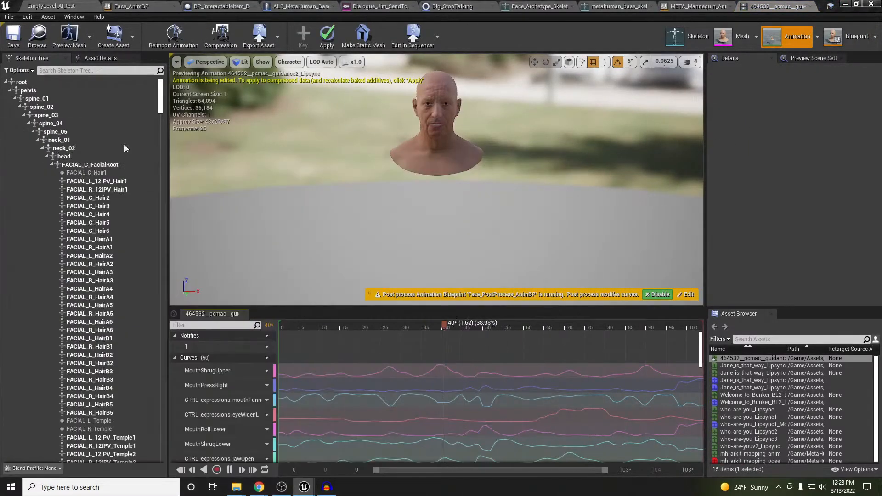
pyautogui.moveTo(437, 179); pyautogui.dragTo(461, 138, button='right')
pyautogui.press('w')
pyautogui.press('s')
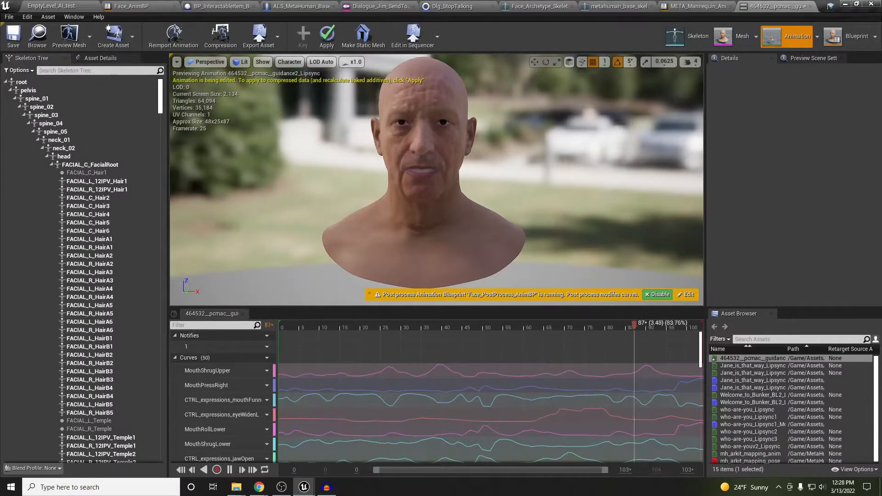
pyautogui.moveTo(462, 151); pyautogui.dragTo(462, 139, button='right')
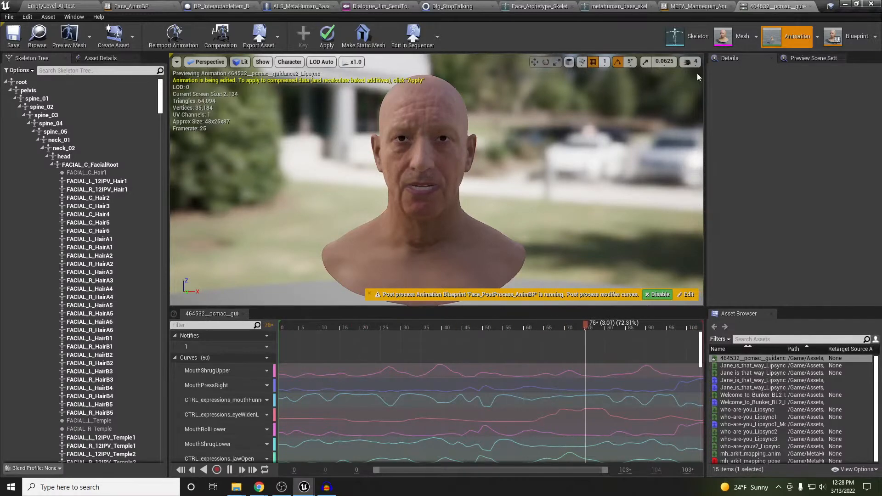
pyautogui.click(810, 8)
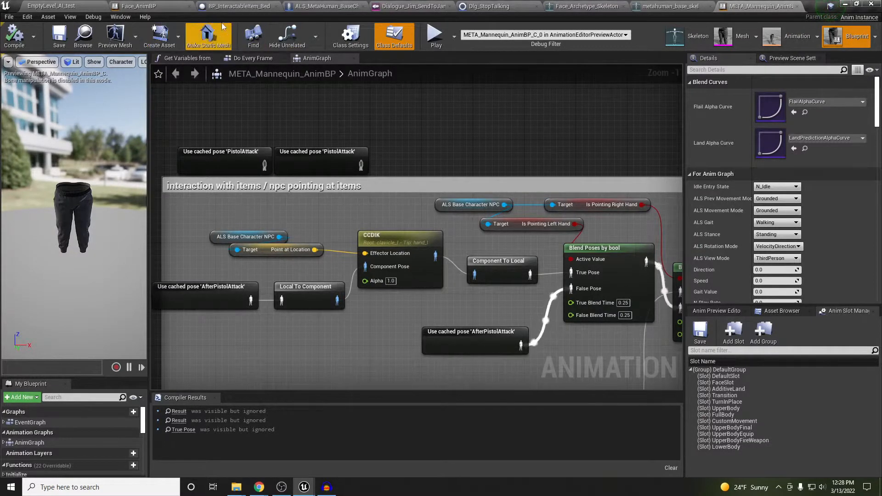
# Create an AnimMontage from the guidance2 lipsync animation and open it
pyautogui.click(434, 6)
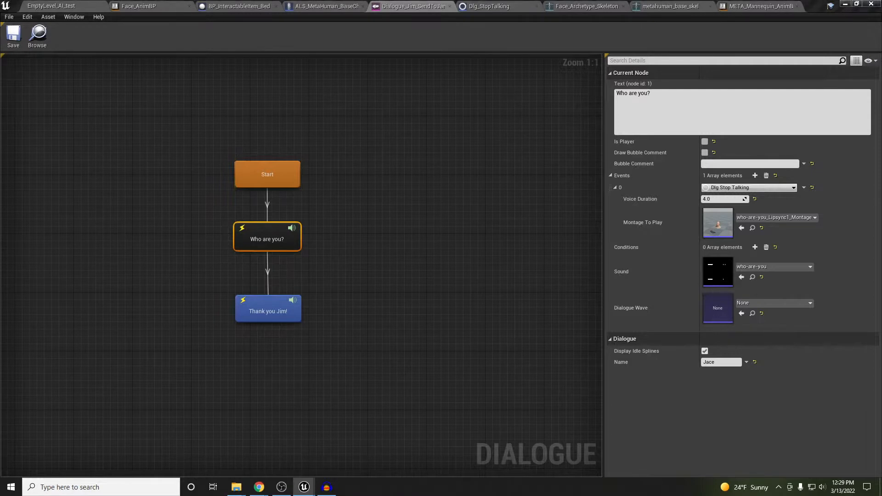
pyautogui.moveTo(0, 138); pyautogui.dragTo(412, 120)
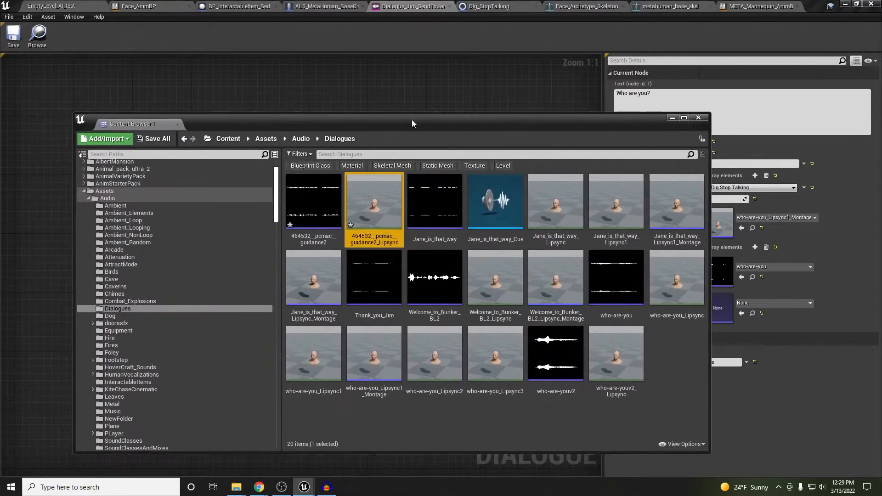
pyautogui.rightClick(380, 236)
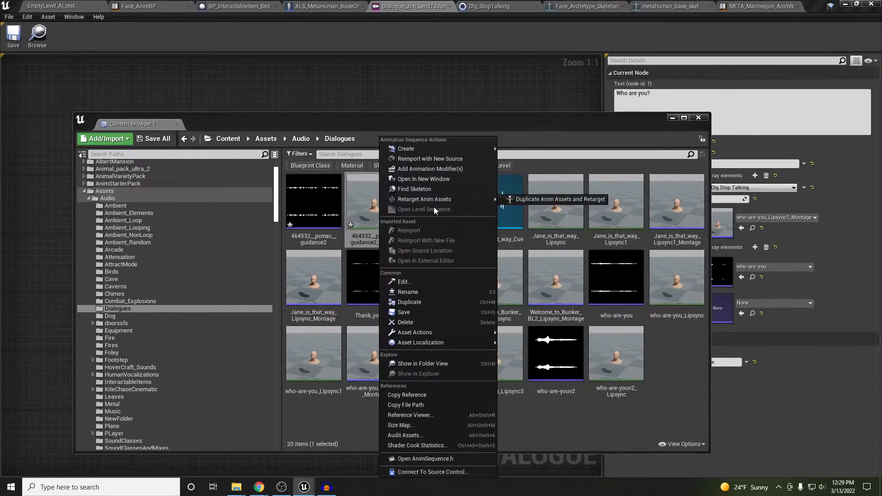
pyautogui.moveTo(464, 149)
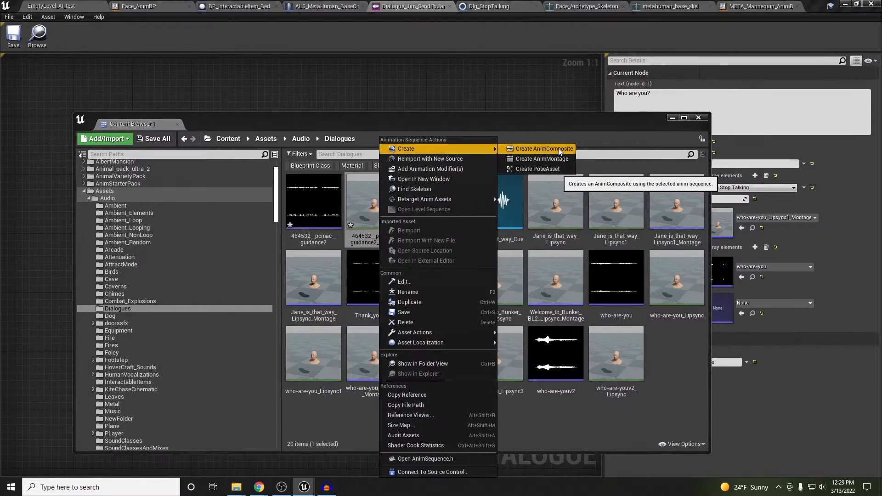
pyautogui.click(553, 158)
pyautogui.click(437, 209)
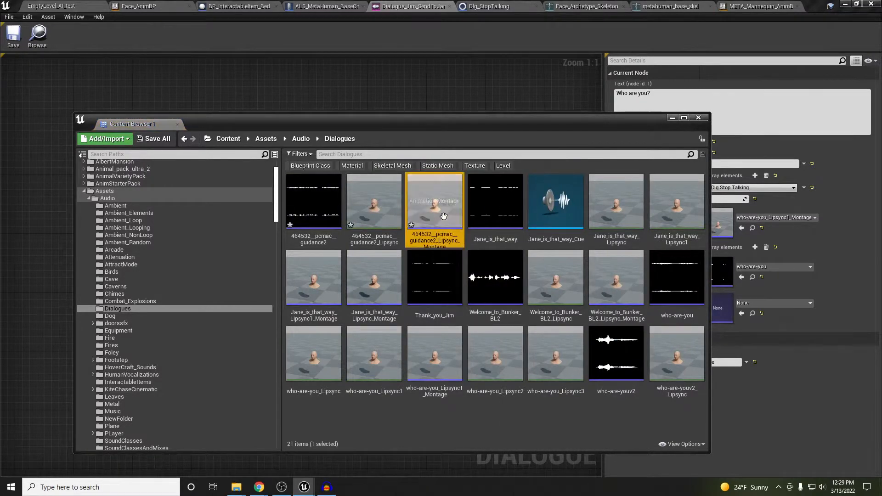
pyautogui.doubleClick(437, 211)
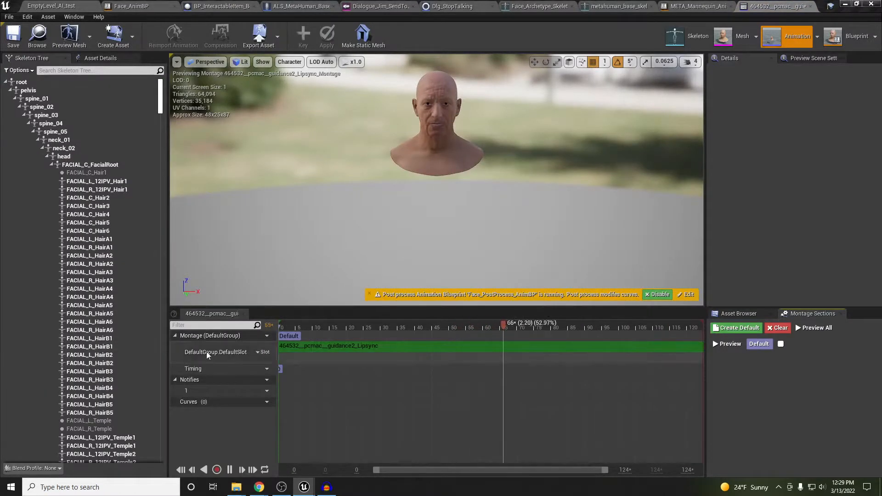
# Assign the montage's slot to DefaultGroup.Talking
pyautogui.click(262, 353)
pyautogui.moveTo(281, 366)
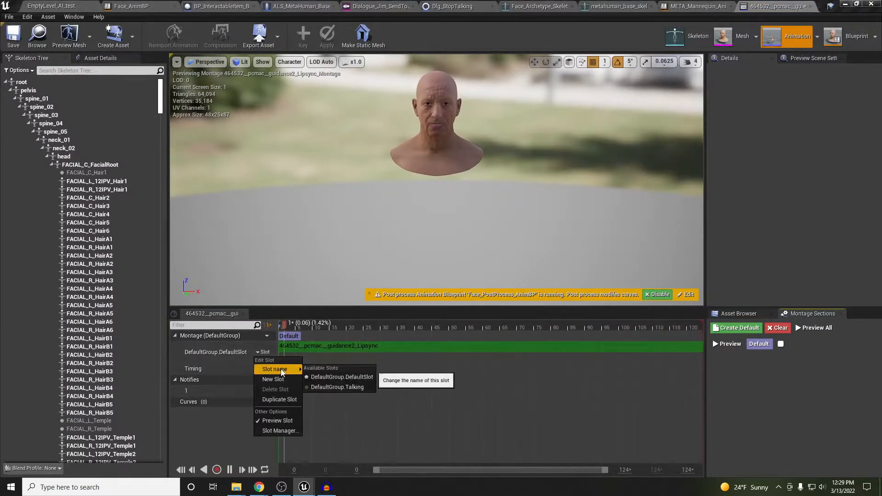
pyautogui.click(340, 388)
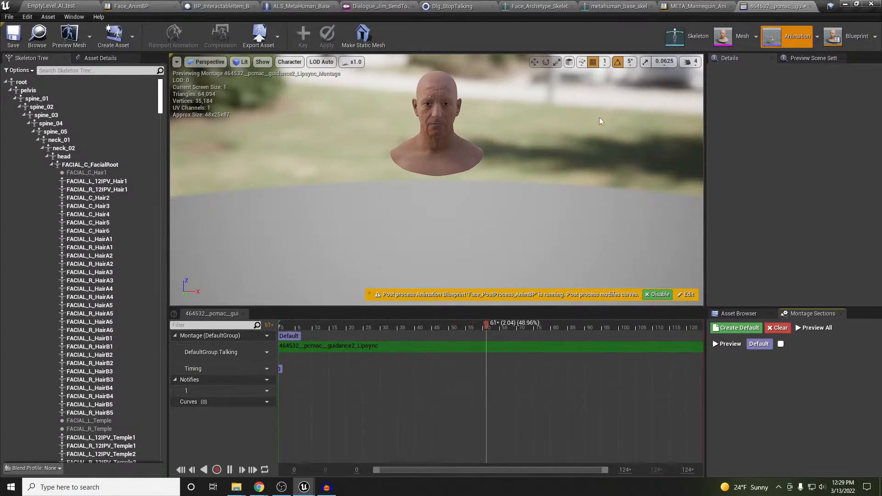
pyautogui.click(835, 40)
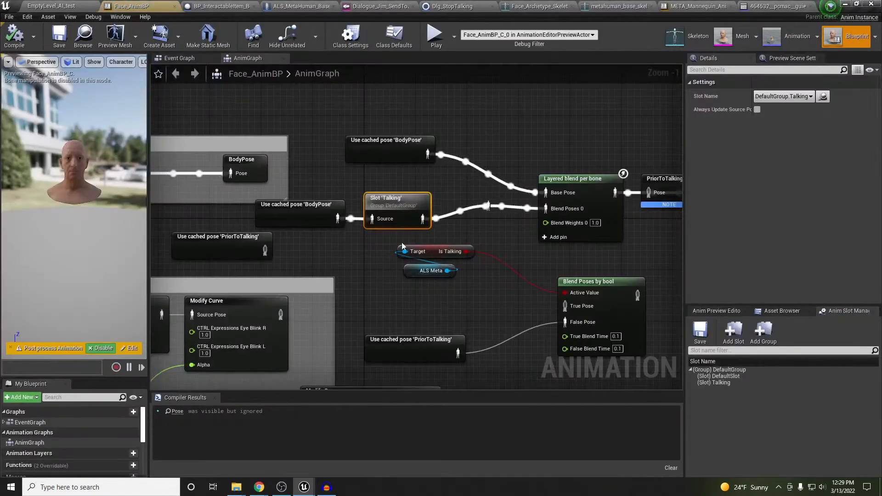
# Move PriorToTalking and the three ARKit Head Rotation nodes up above the pose line
pyautogui.moveTo(495, 247); pyautogui.dragTo(242, 285, button='right')
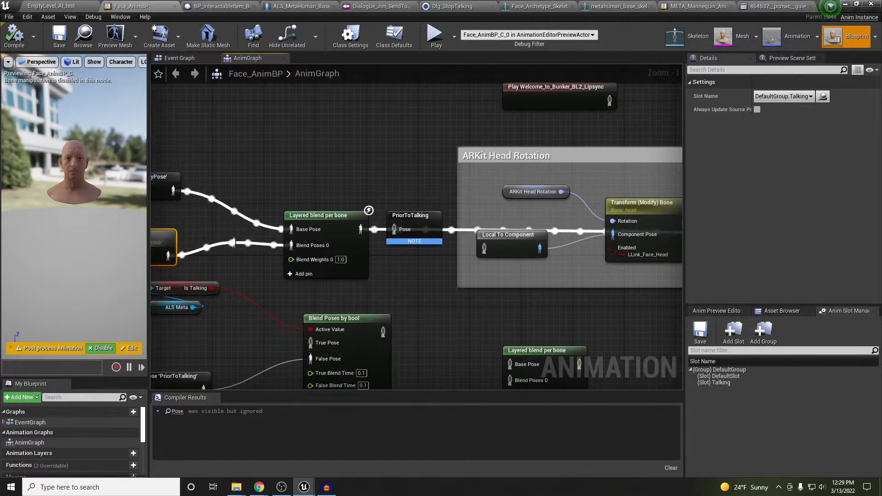
pyautogui.moveTo(464, 176); pyautogui.dragTo(433, 180, button='right')
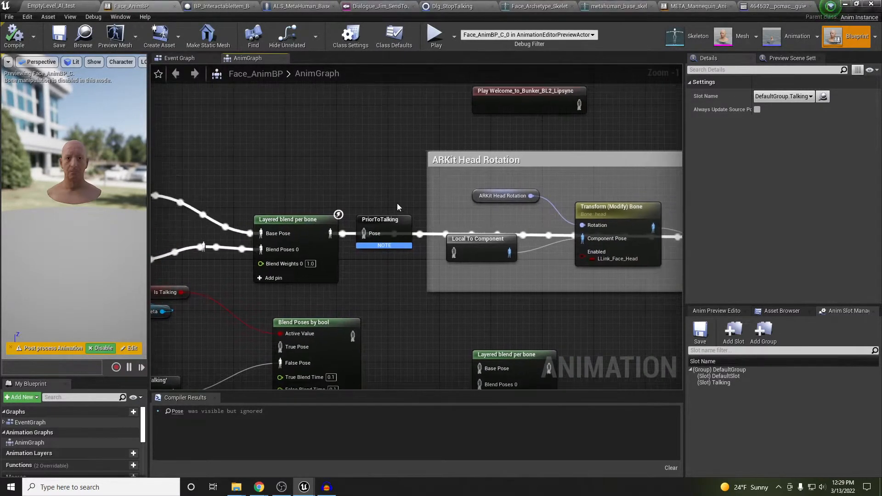
pyautogui.moveTo(394, 216); pyautogui.dragTo(394, 191)
pyautogui.moveTo(460, 271); pyautogui.dragTo(387, 272, button='right')
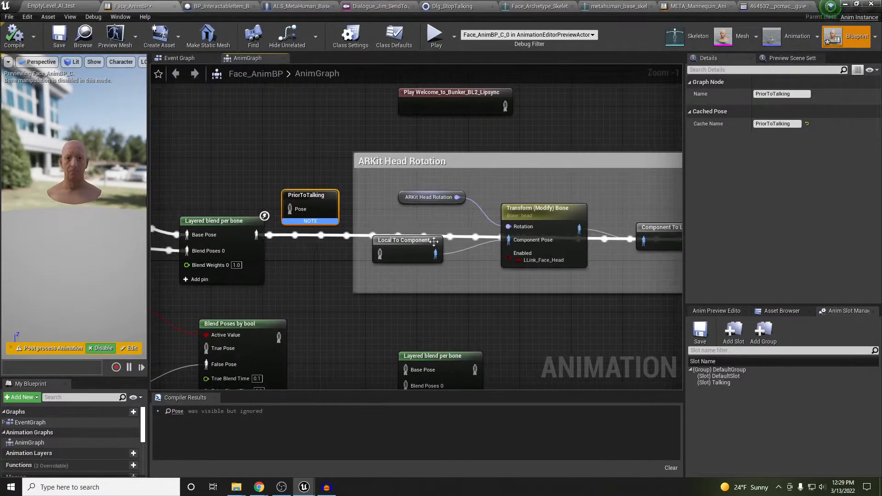
pyautogui.moveTo(388, 182); pyautogui.dragTo(637, 279)
pyautogui.moveTo(636, 279); pyautogui.dragTo(538, 320, button='right')
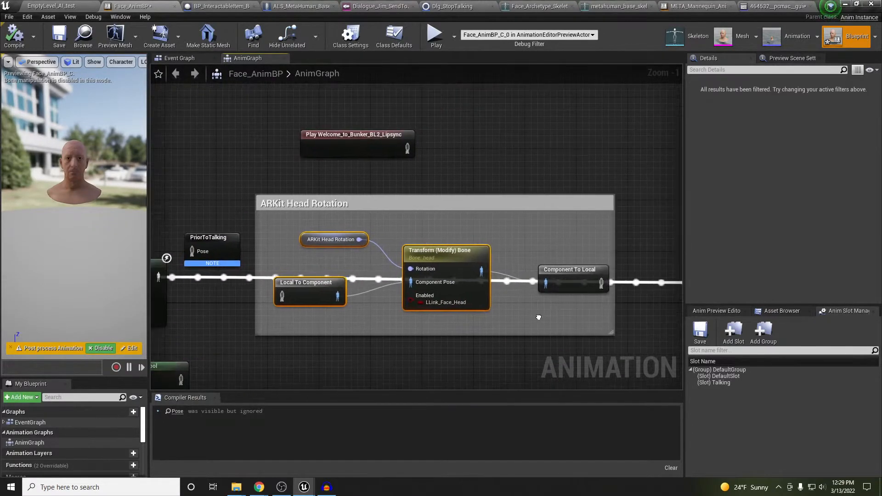
pyautogui.moveTo(463, 258); pyautogui.dragTo(463, 212)
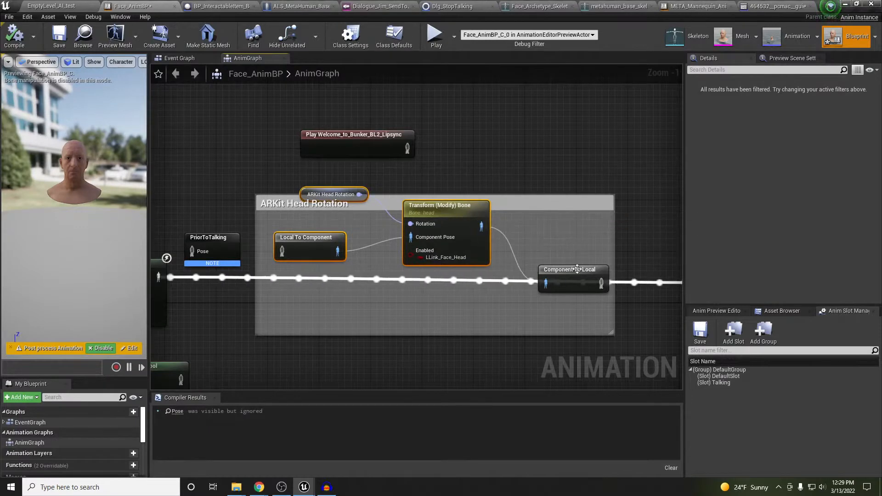
pyautogui.moveTo(579, 272); pyautogui.dragTo(566, 221)
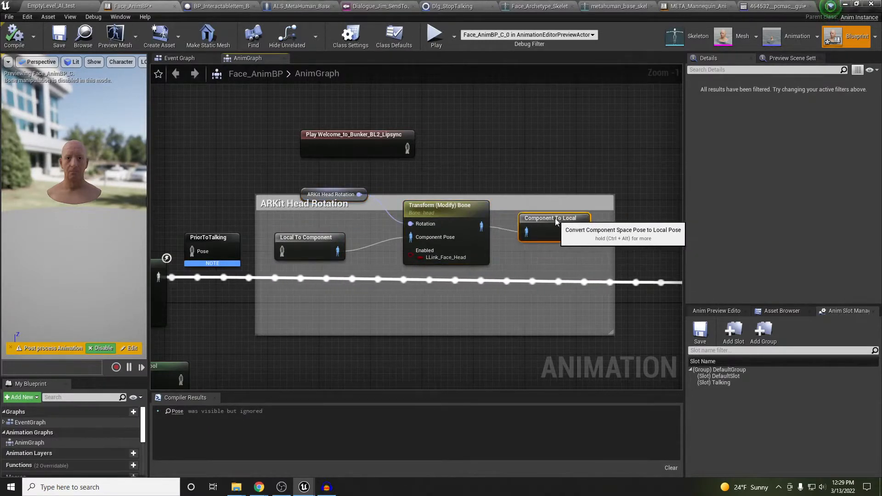
pyautogui.moveTo(401, 315); pyautogui.dragTo(574, 293, button='right')
pyautogui.moveTo(190, 309); pyautogui.dragTo(396, 298, button='right')
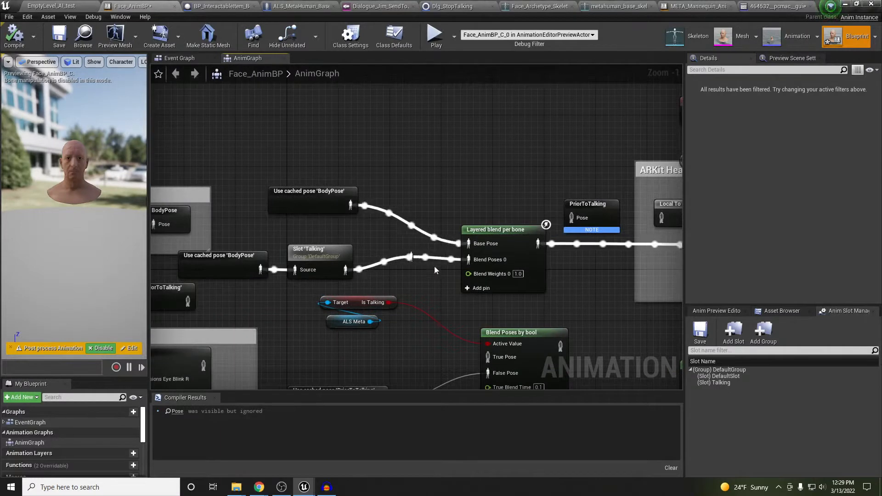
# Check Slot 'Talking' and Layered blend per bone (FACIAL_C_FacialRoot, blend depth 1)
pyautogui.click(322, 196)
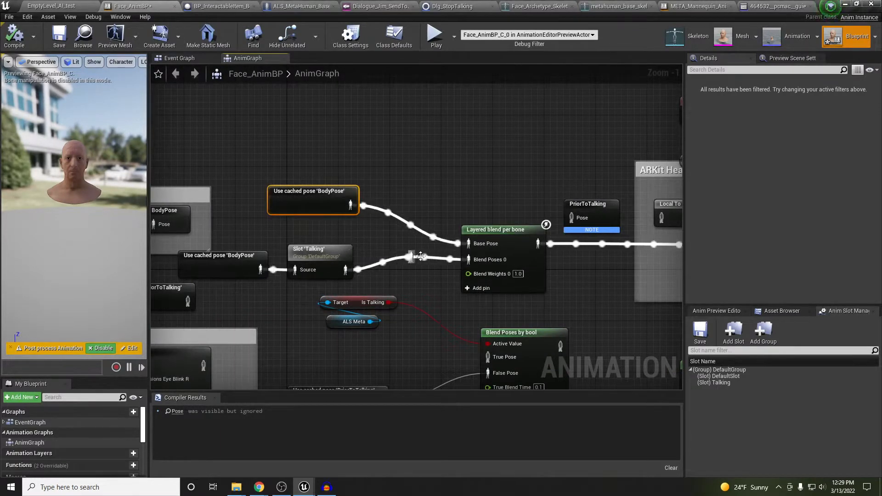
pyautogui.moveTo(309, 252); pyautogui.dragTo(321, 252)
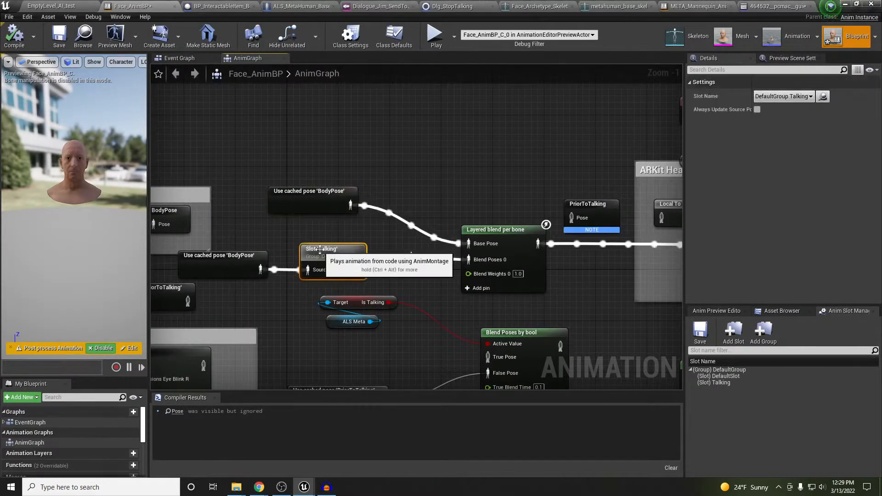
pyautogui.click(242, 256)
pyautogui.click(317, 251)
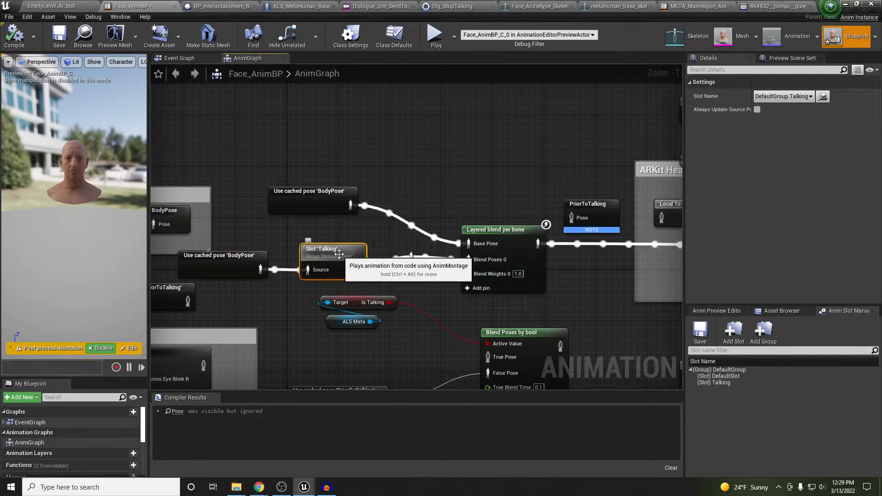
pyautogui.click(509, 236)
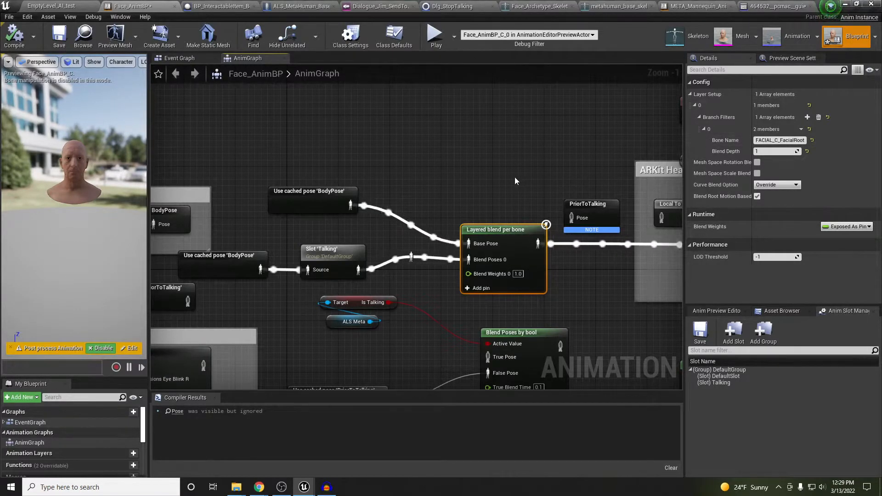
pyautogui.moveTo(515, 177); pyautogui.dragTo(301, 203, button='right')
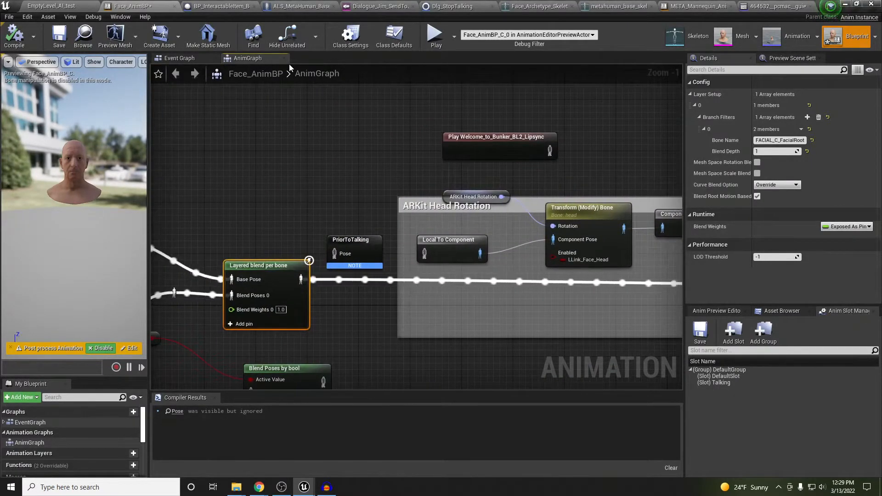
pyautogui.moveTo(340, 171); pyautogui.dragTo(347, 176, button='right')
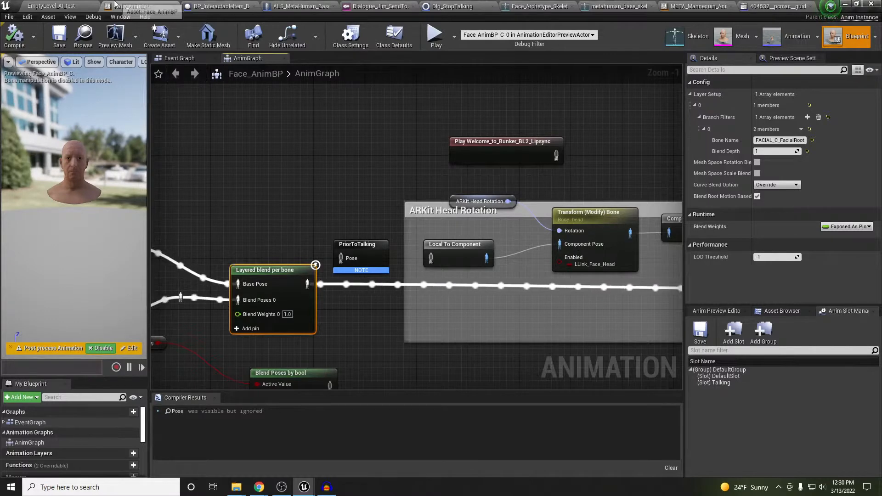
# In Dialogue_Jim_SendToJane, give the 'Who are you?' line the guidance2 lipsync montage and guidance2 sound
pyautogui.click(69, 5)
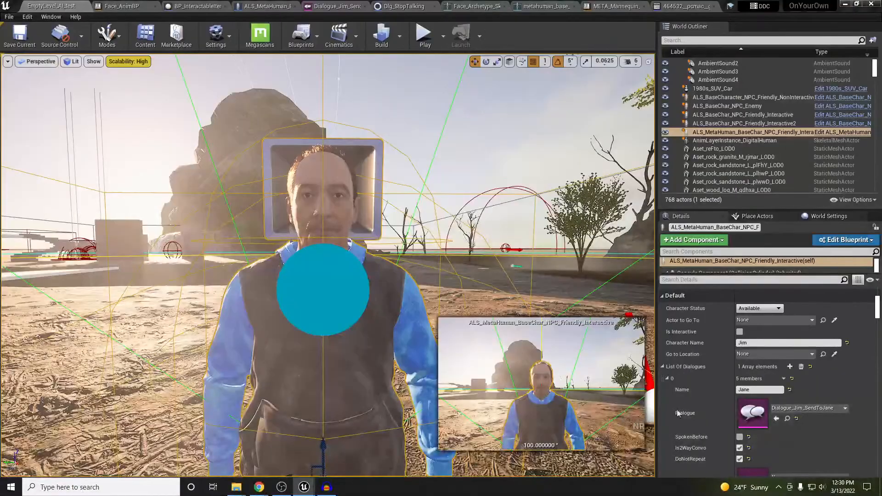
pyautogui.doubleClick(752, 413)
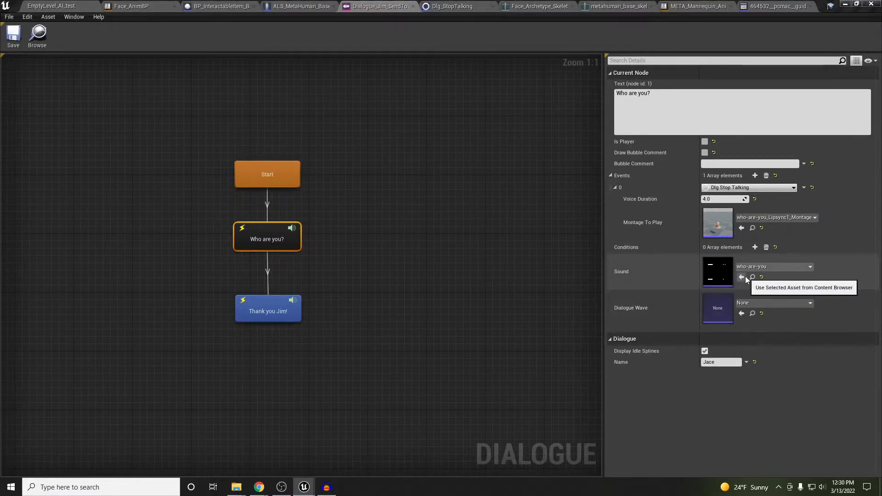
pyautogui.click(741, 228)
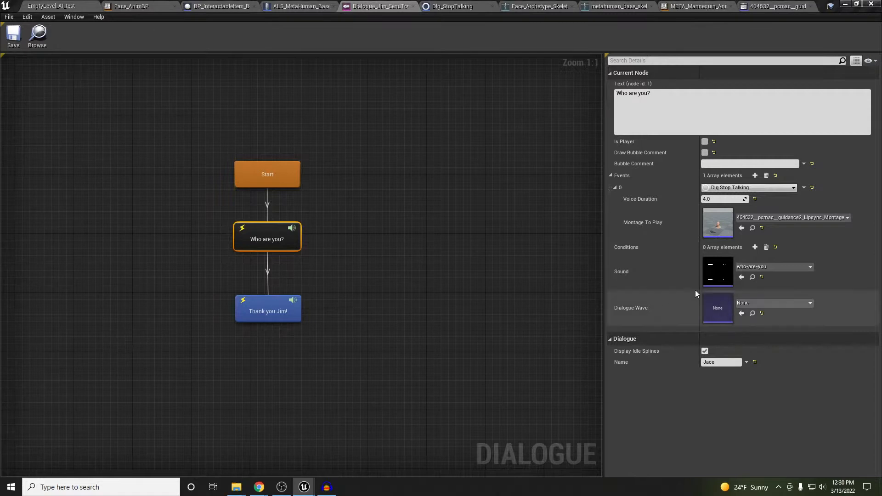
pyautogui.click(741, 277)
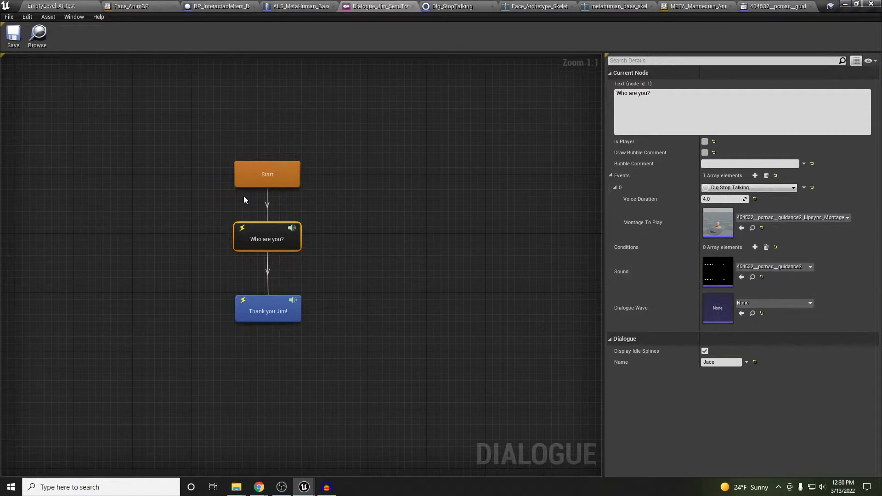
pyautogui.click(59, 6)
pyautogui.moveTo(293, 200); pyautogui.dragTo(289, 211, button='right')
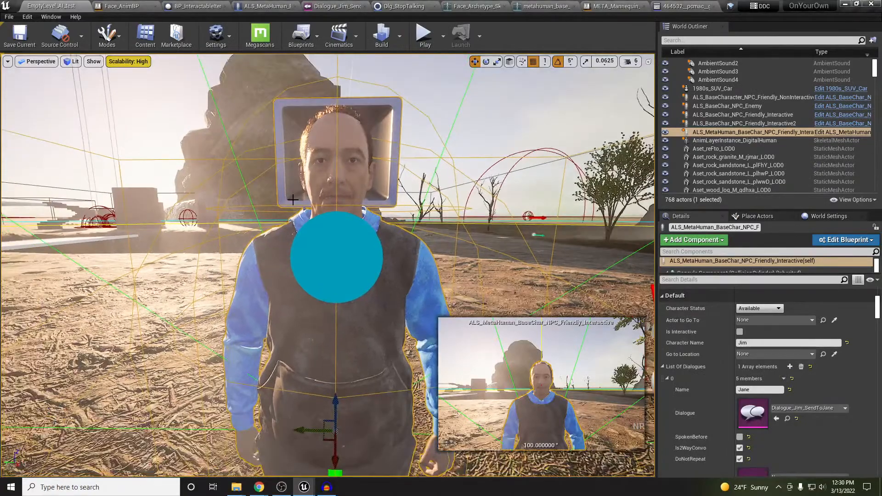
# Play-test talking to Jim twice, picking a reply, then stop the session
pyautogui.hotkey('alt', 'p')
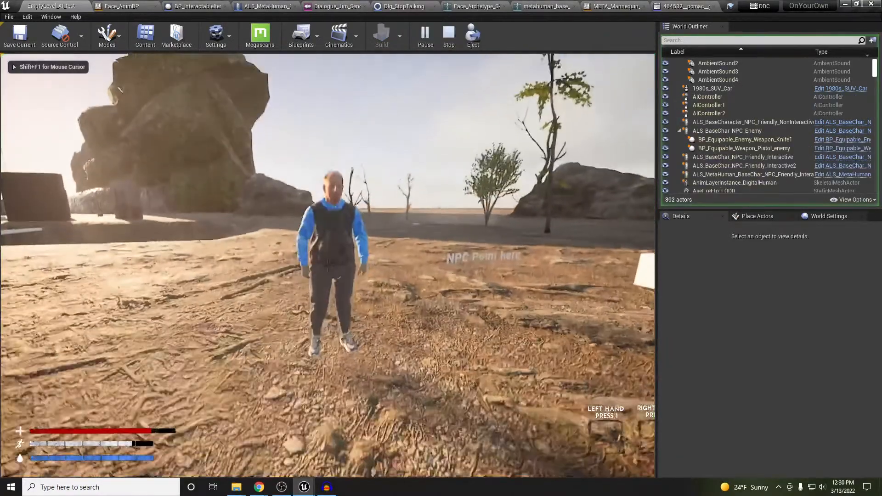
pyautogui.press('w')
pyautogui.press('e')
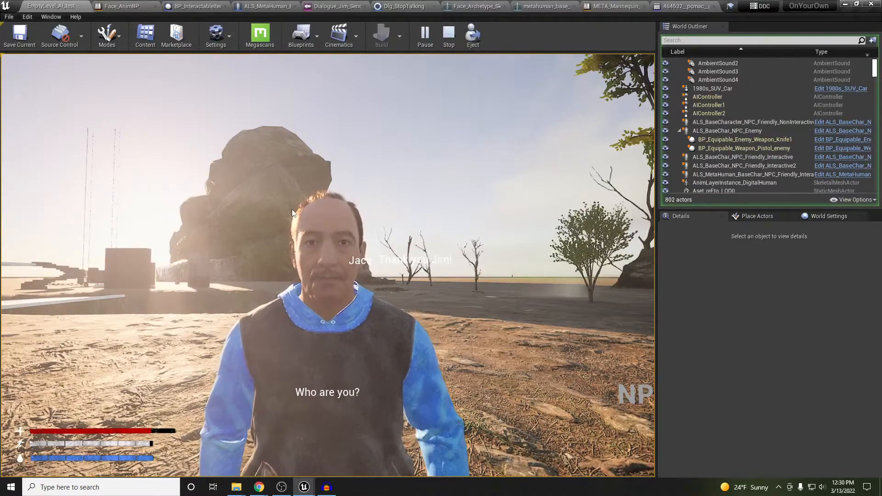
pyautogui.click(401, 262)
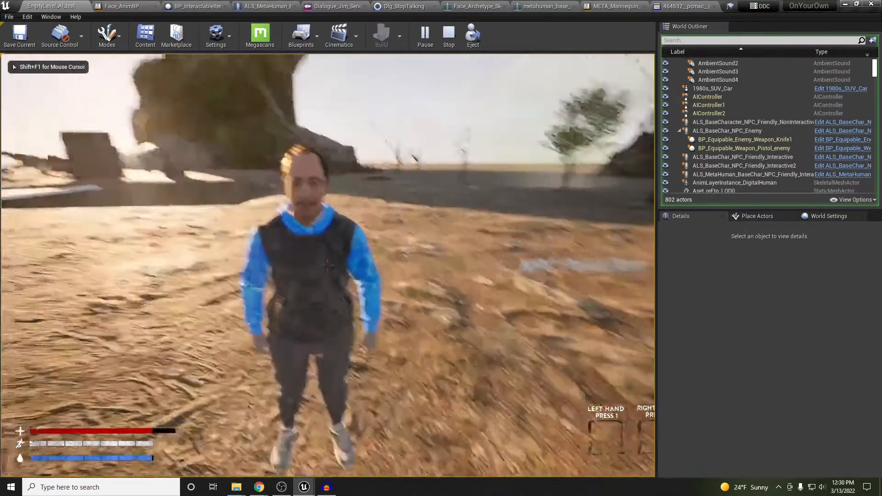
pyautogui.press('w')
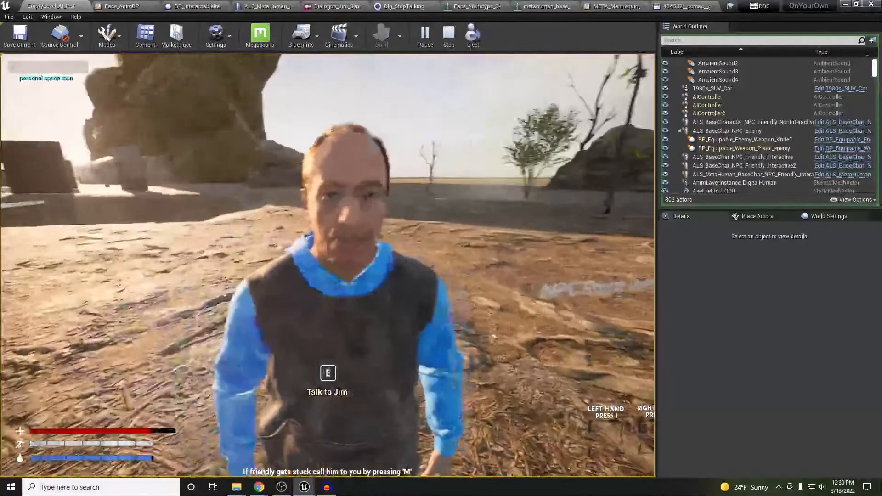
pyautogui.press('e')
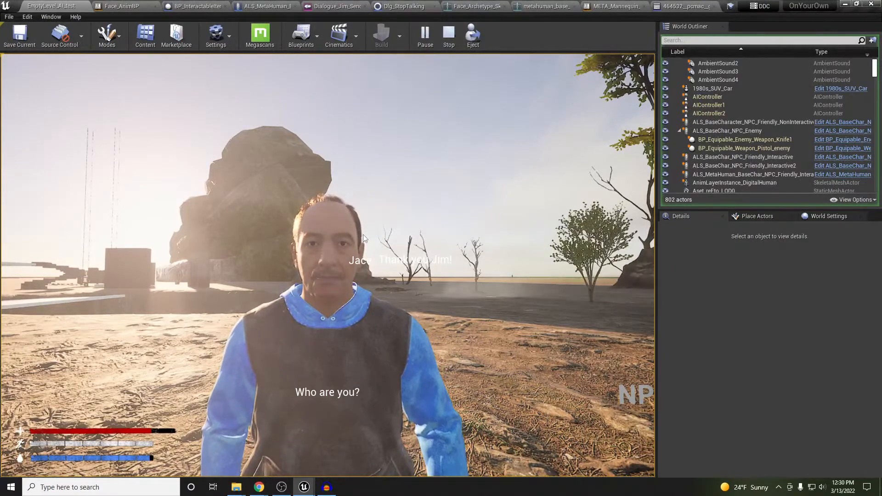
pyautogui.press('Escape')
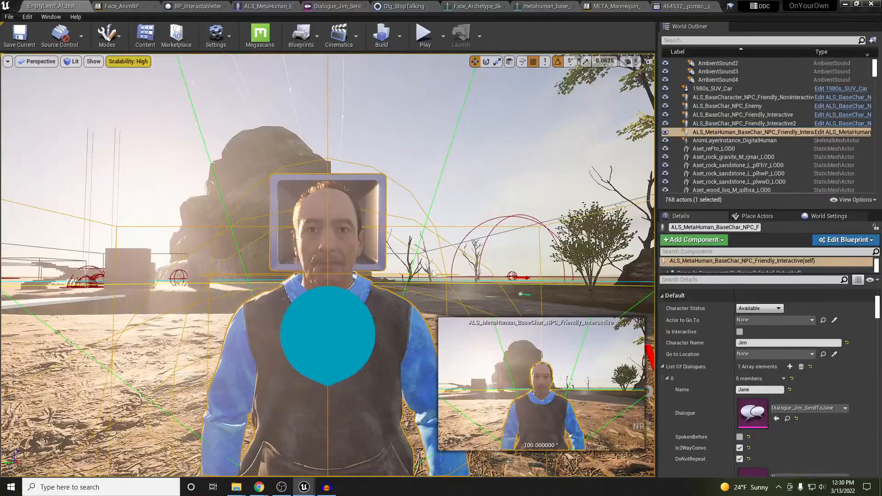
pyautogui.moveTo(432, 274)
pyautogui.mouseDown(button='right')
pyautogui.moveTo(455, 317)
pyautogui.moveTo(501, 326)
pyautogui.moveTo(414, 294)
pyautogui.moveTo(436, 331)
pyautogui.moveTo(434, 253)
pyautogui.mouseUp(button='right')
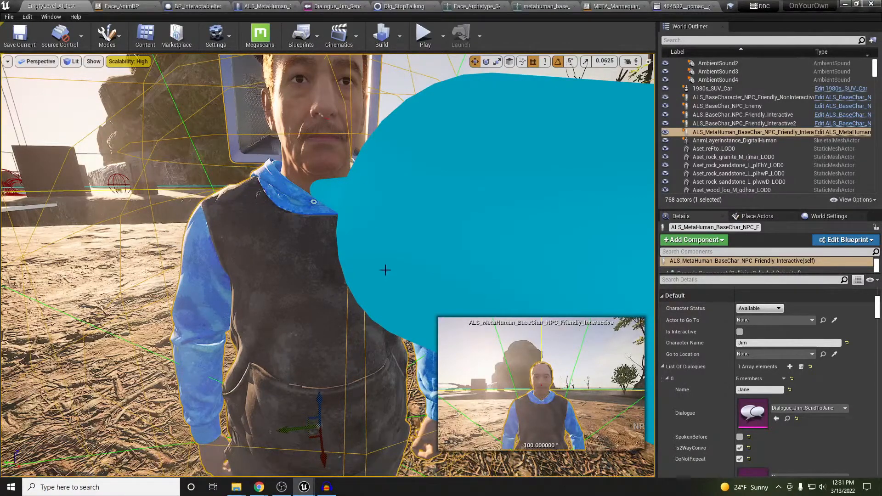
# In Audacity, remove the old who-are-you track and bring in the guidance2 clip
pyautogui.click(327, 486)
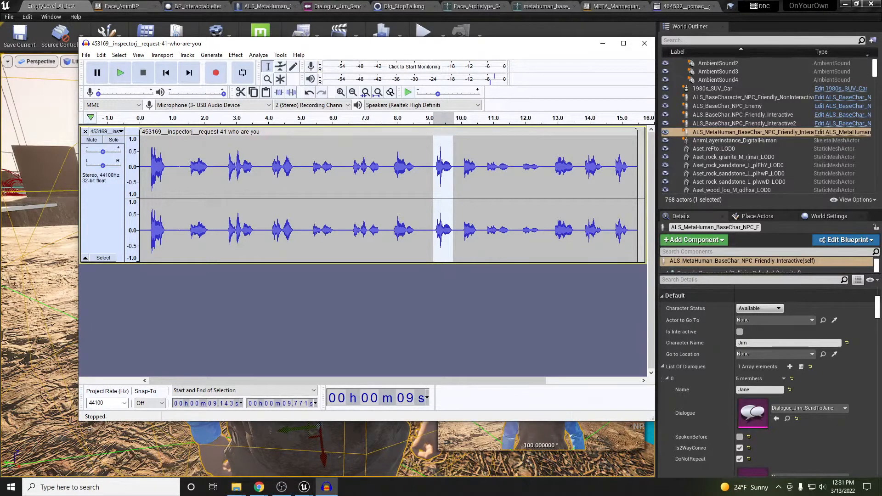
pyautogui.click(117, 224)
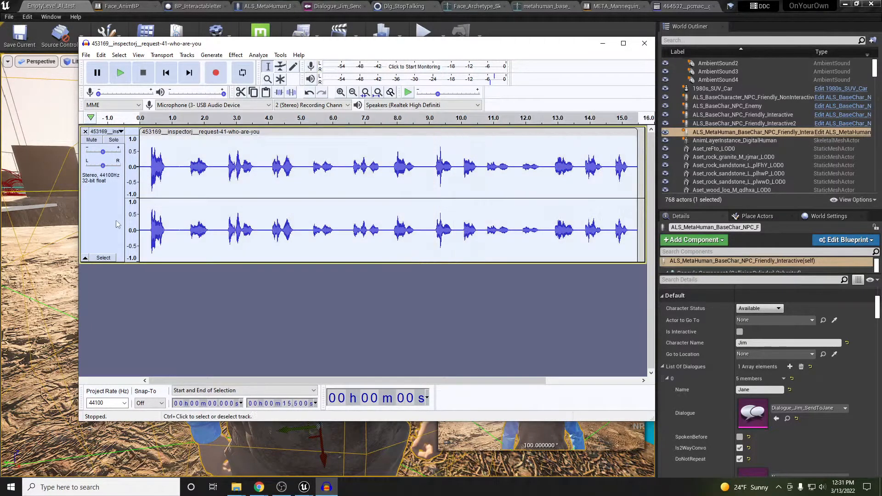
pyautogui.click(85, 131)
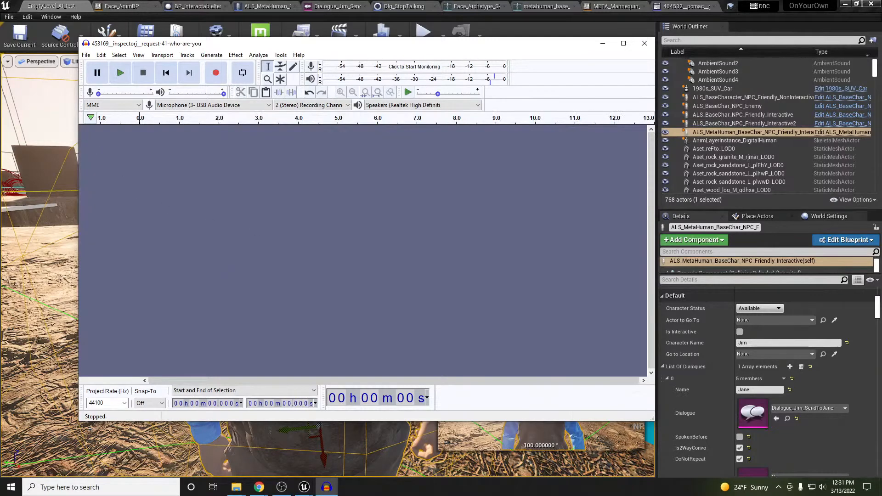
pyautogui.moveTo(0, 210); pyautogui.dragTo(185, 210)
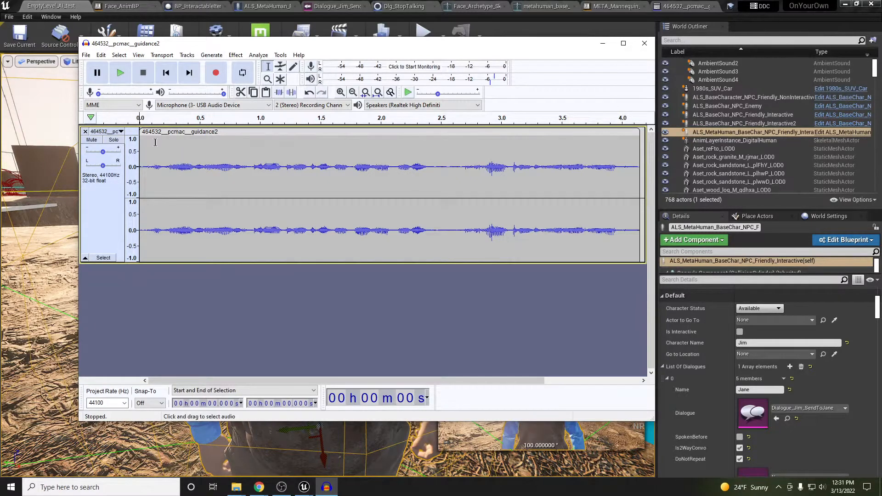
# Amplify the whole guidance2 clip by 9.419 dB after previewing it
pyautogui.click(165, 132)
pyautogui.click(236, 55)
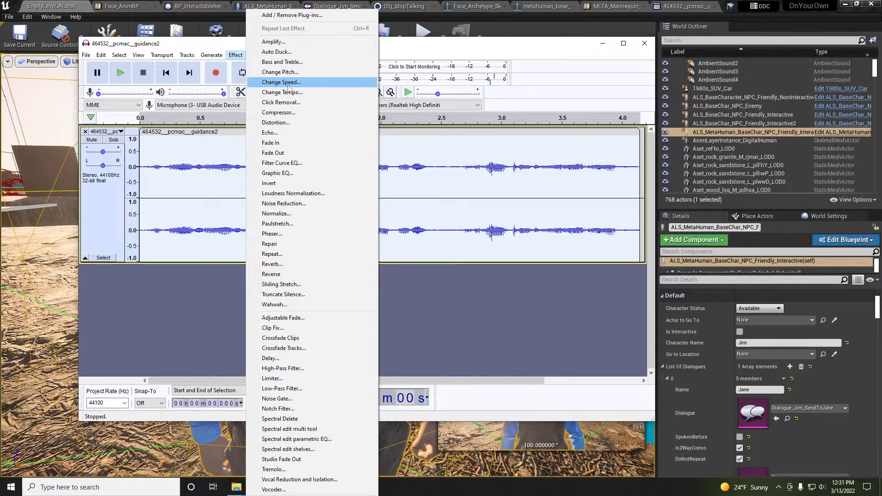
pyautogui.click(299, 42)
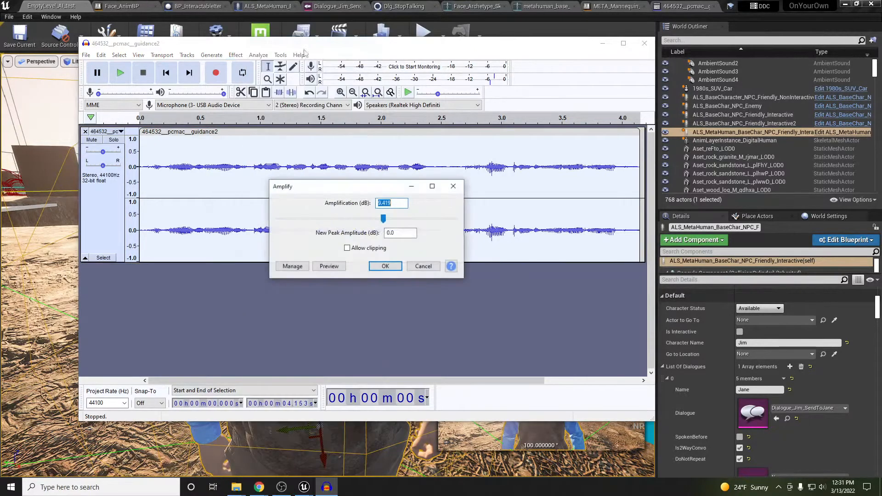
pyautogui.click(336, 266)
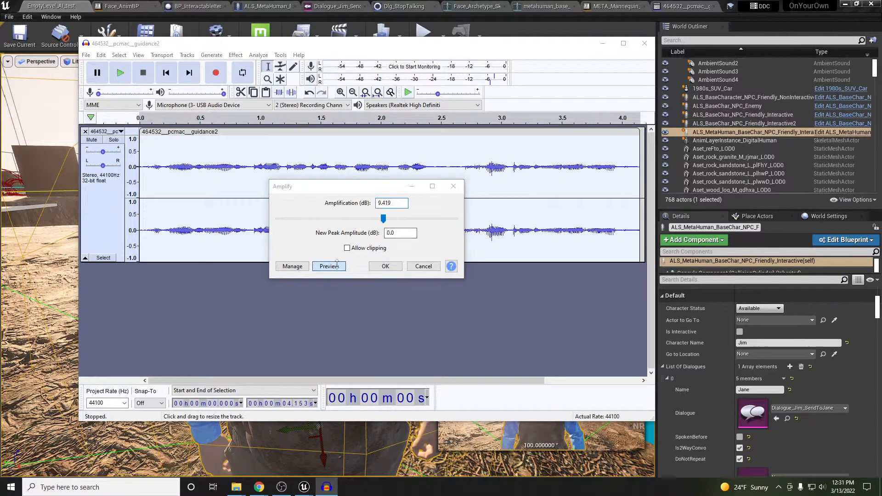
pyautogui.click(385, 263)
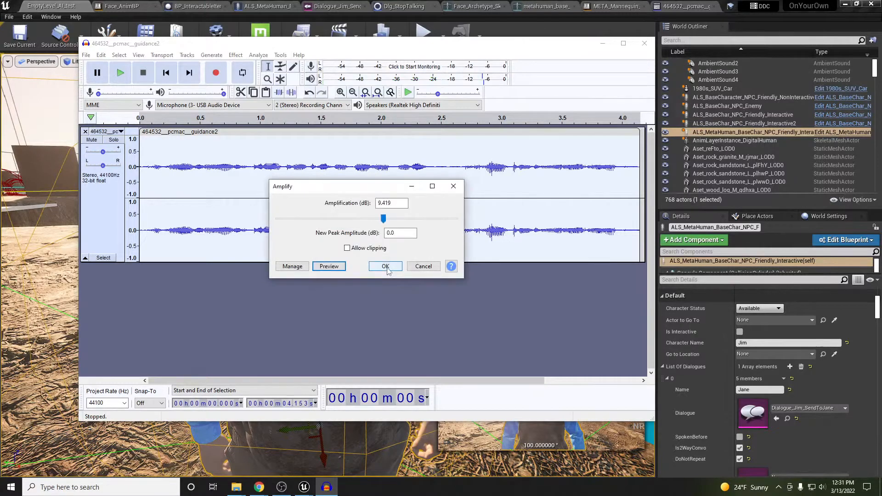
pyautogui.click(387, 266)
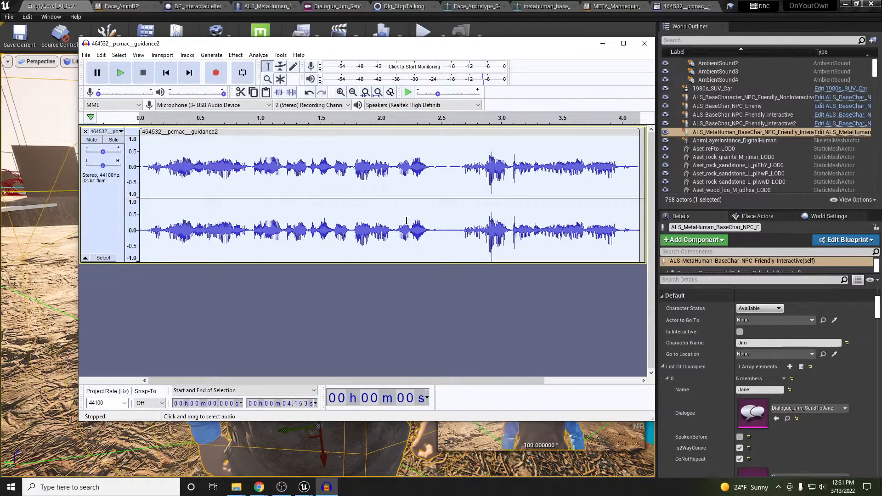
# Export the amplified clip as WAV, accept the metadata tags, and minimize Audacity
pyautogui.click(86, 55)
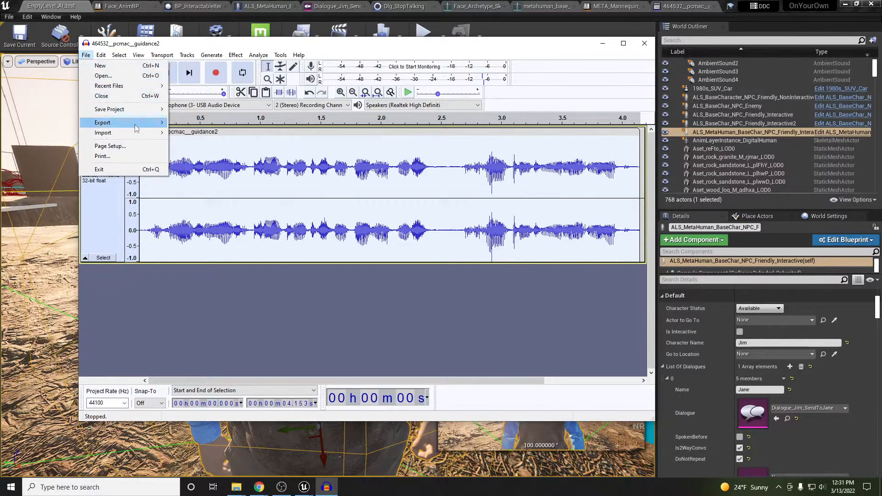
pyautogui.moveTo(138, 122)
pyautogui.click(224, 133)
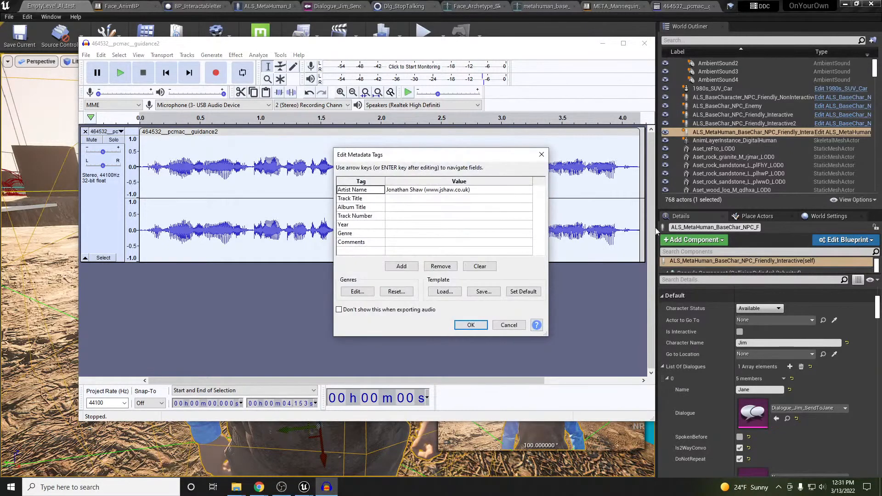
pyautogui.click(473, 324)
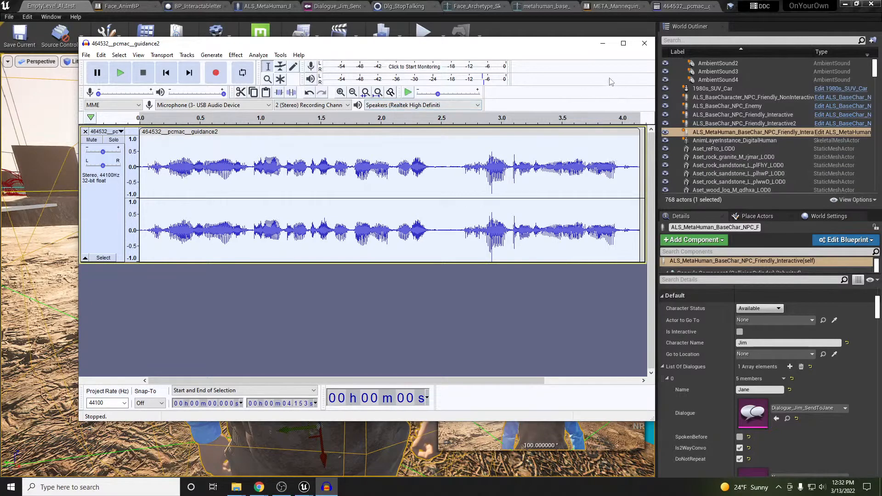
pyautogui.click(605, 43)
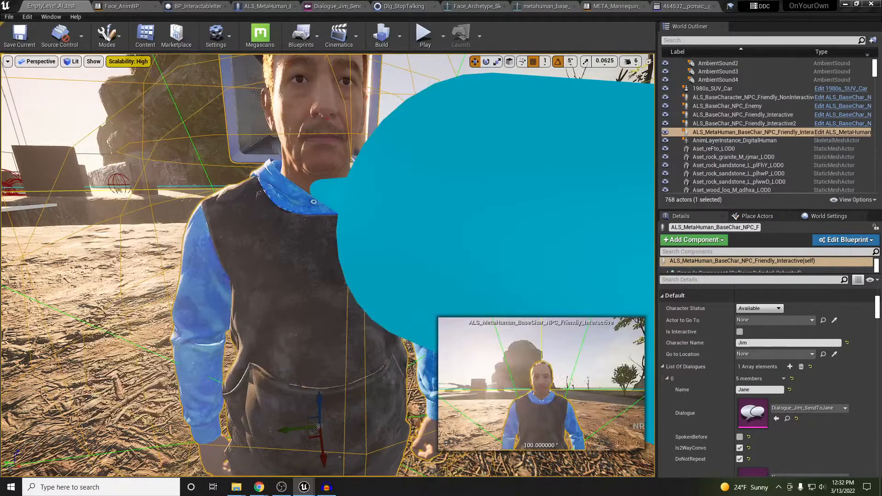
# Import the exported audio into Dialogues without using guidance2 as a template
pyautogui.moveTo(0, 212); pyautogui.dragTo(499, 84)
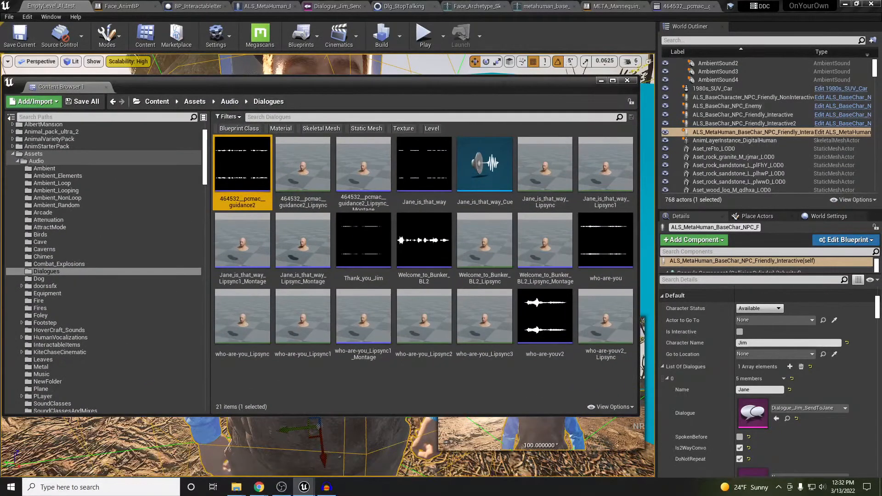
pyautogui.moveTo(346, 369); pyautogui.dragTo(313, 382)
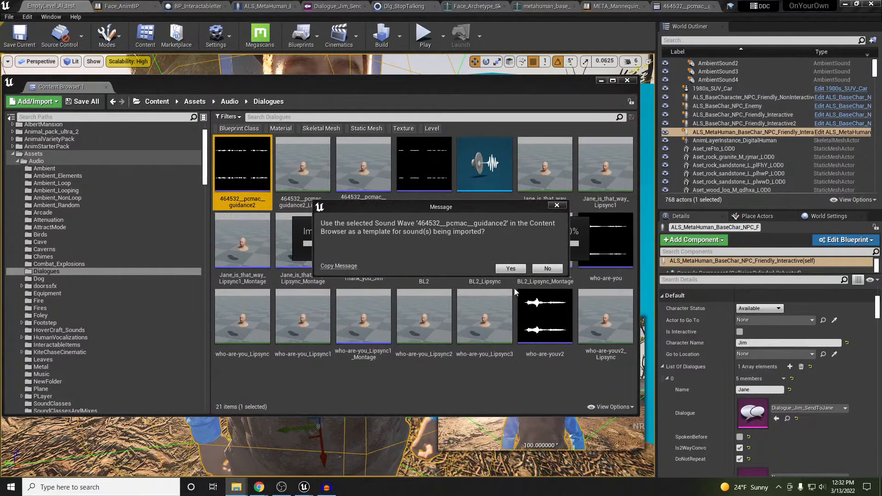
pyautogui.click(547, 268)
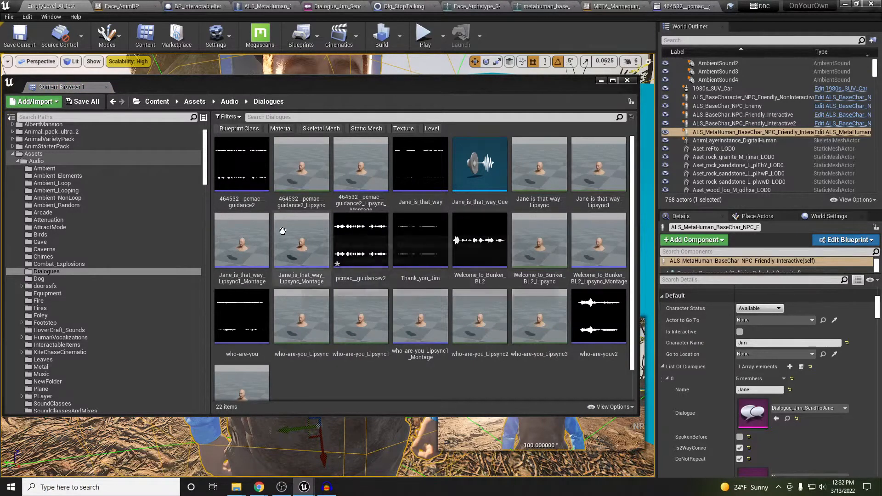
pyautogui.click(243, 204)
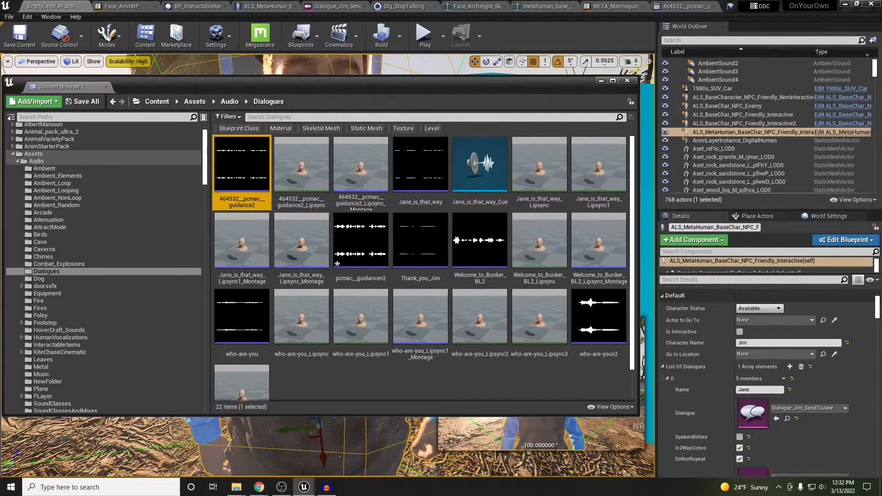
# Import the second exported file using the selected sound as template, then preview pcmac__guidancev2
pyautogui.click(236, 487)
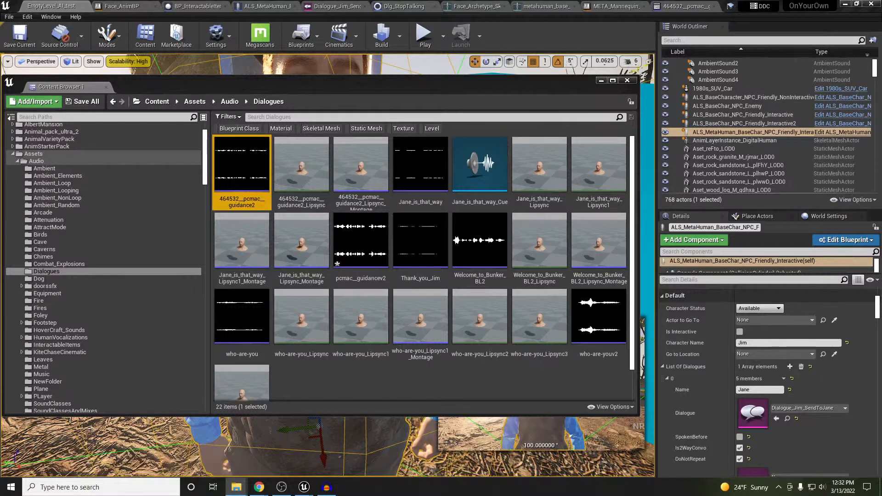
pyautogui.moveTo(464, 390); pyautogui.dragTo(463, 390)
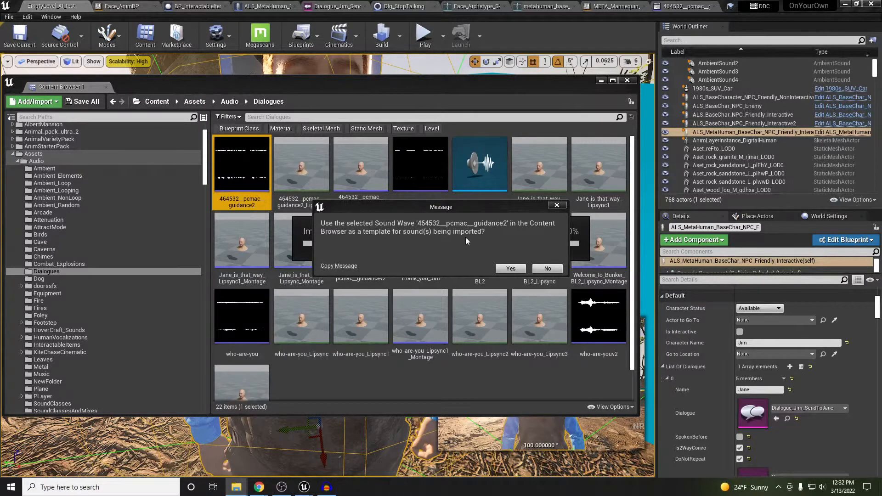
pyautogui.click(517, 269)
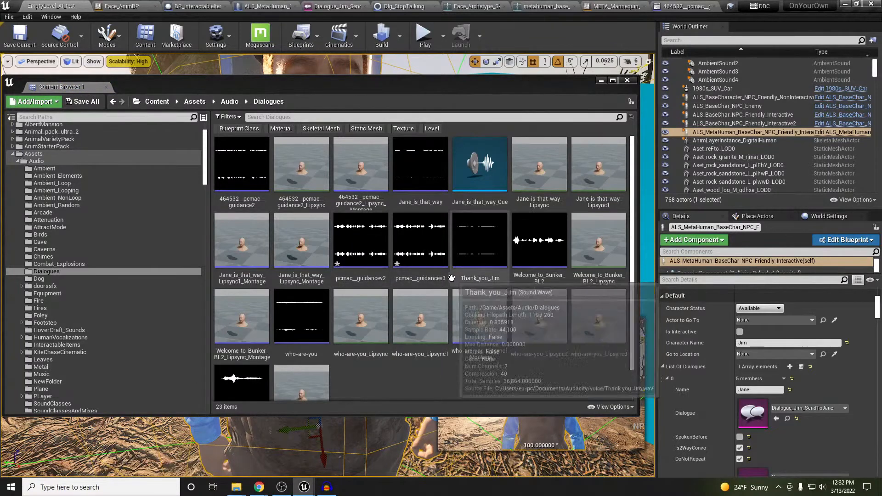
pyautogui.click(369, 249)
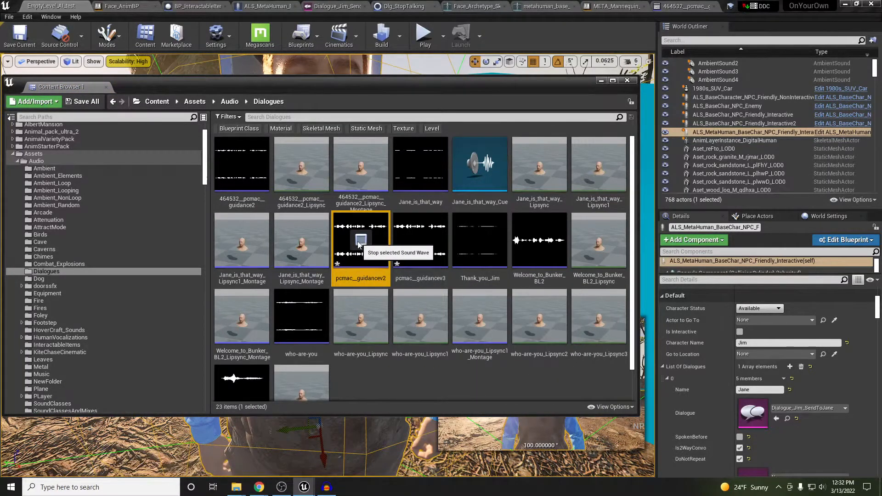
pyautogui.click(358, 244)
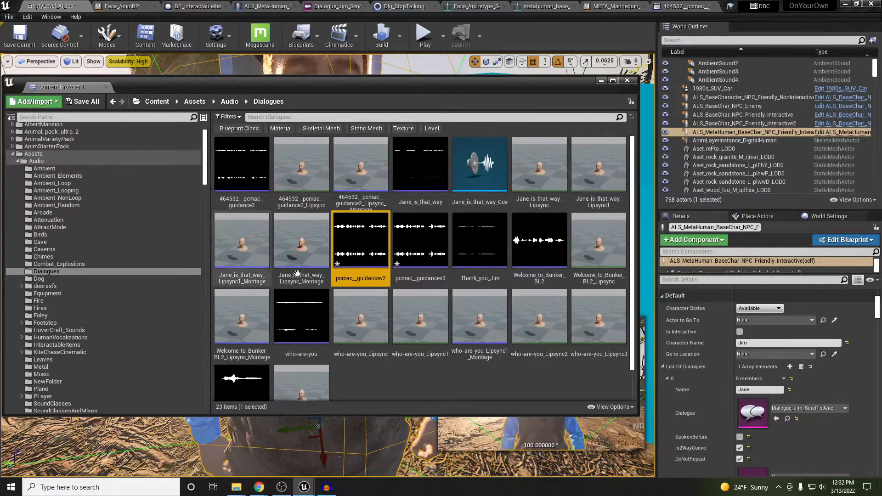
pyautogui.rightClick(369, 265)
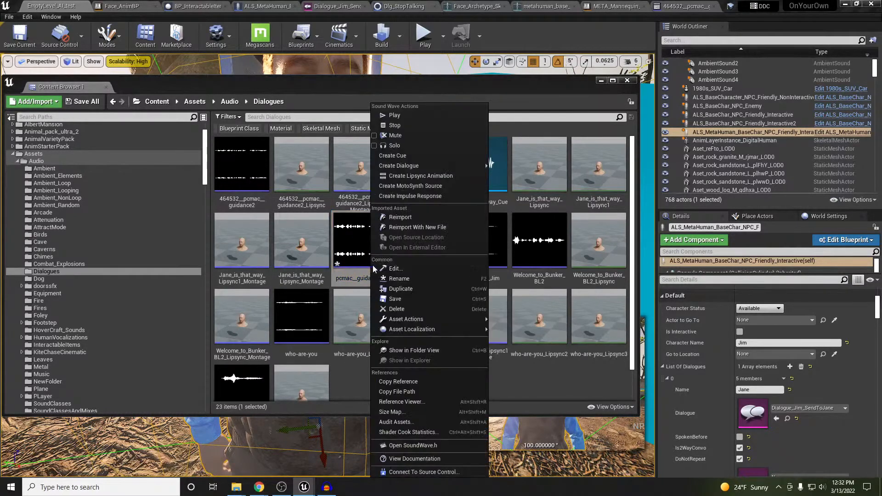
# Generate the pcmac__guidancev2_Lipsync animation from the guidancev2 sound wave and select it
pyautogui.click(445, 177)
pyautogui.scroll(-1, 521, 391)
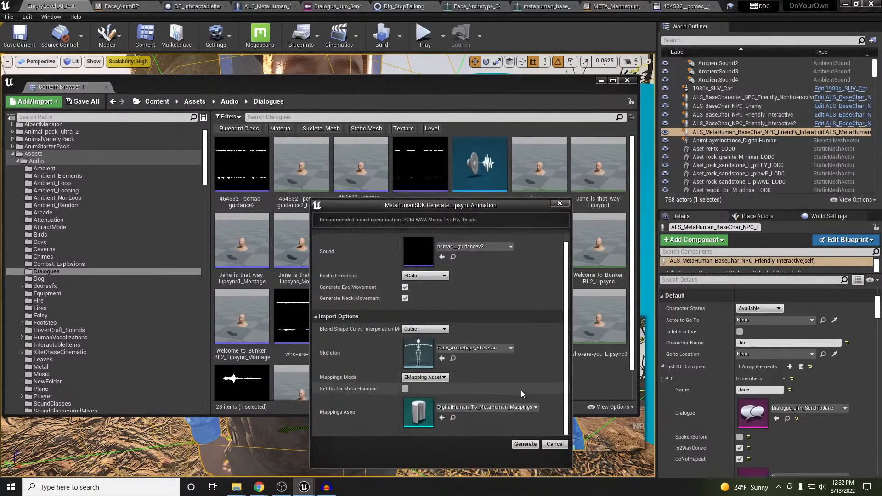
pyautogui.click(525, 444)
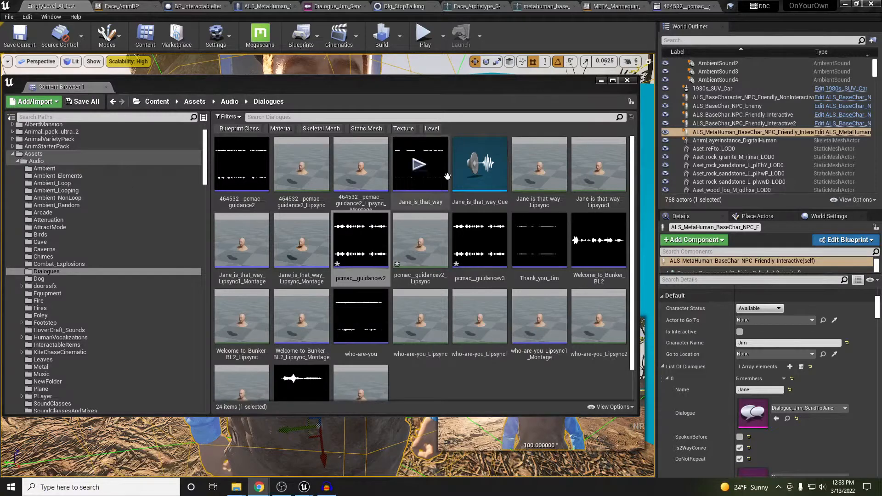
pyautogui.click(406, 89)
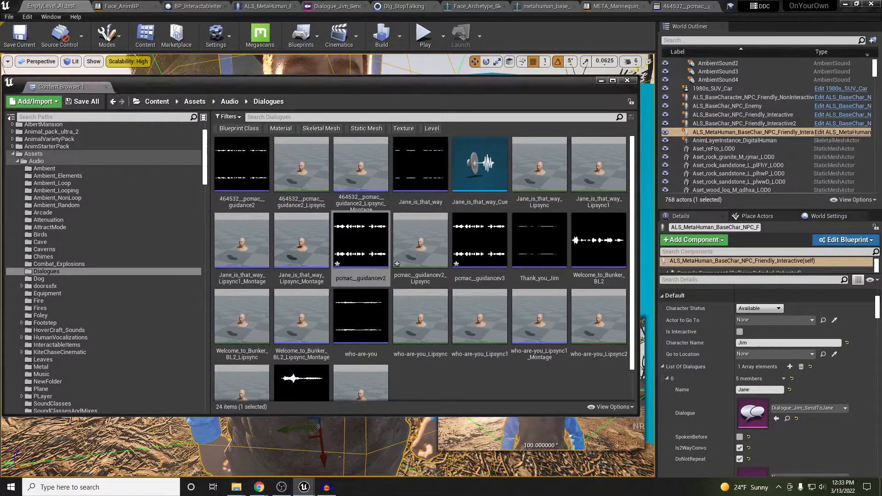
pyautogui.hotkey('alt', 'Tab')
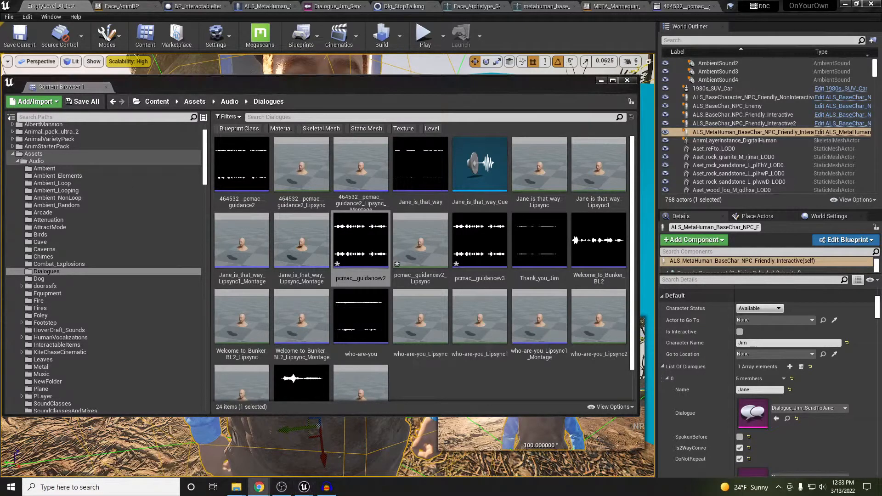
pyautogui.click(325, 92)
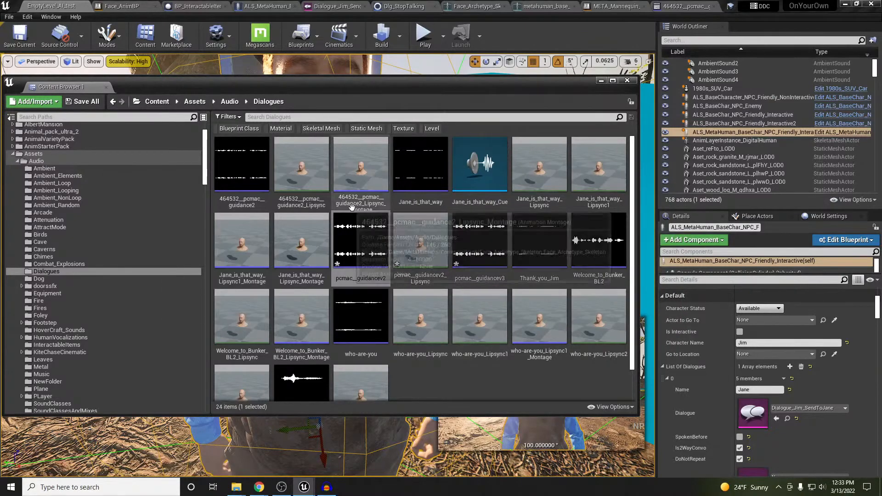
pyautogui.click(421, 248)
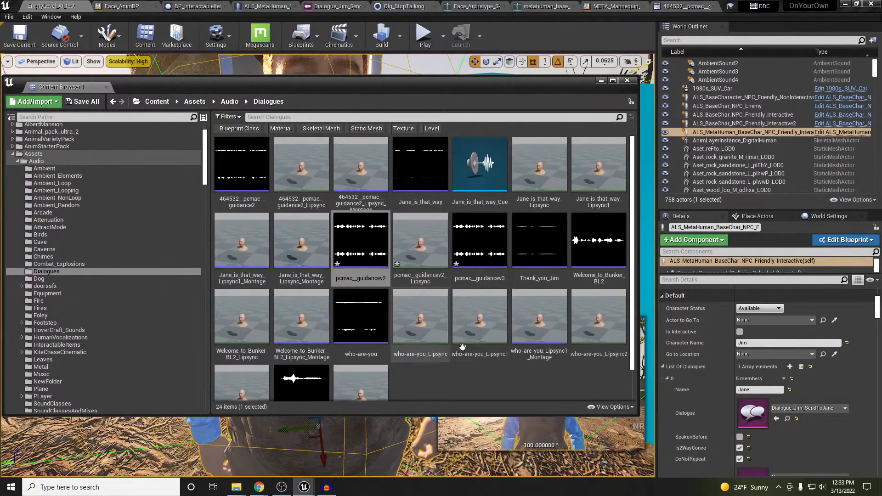
# Open pcmac__guidancev2_Lipsync and bring the preview camera close to the face
pyautogui.doubleClick(421, 256)
pyautogui.moveTo(422, 87); pyautogui.dragTo(0, 88)
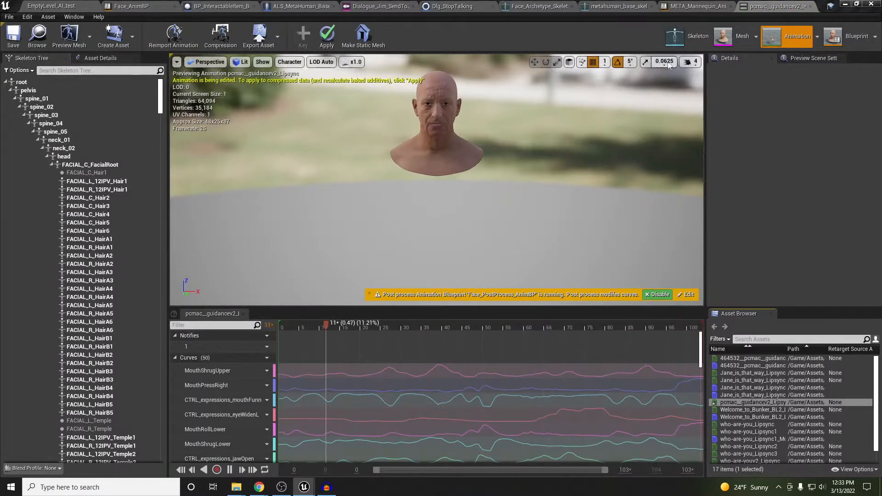
pyautogui.moveTo(542, 93); pyautogui.dragTo(545, 72, button='right')
pyautogui.press('w')
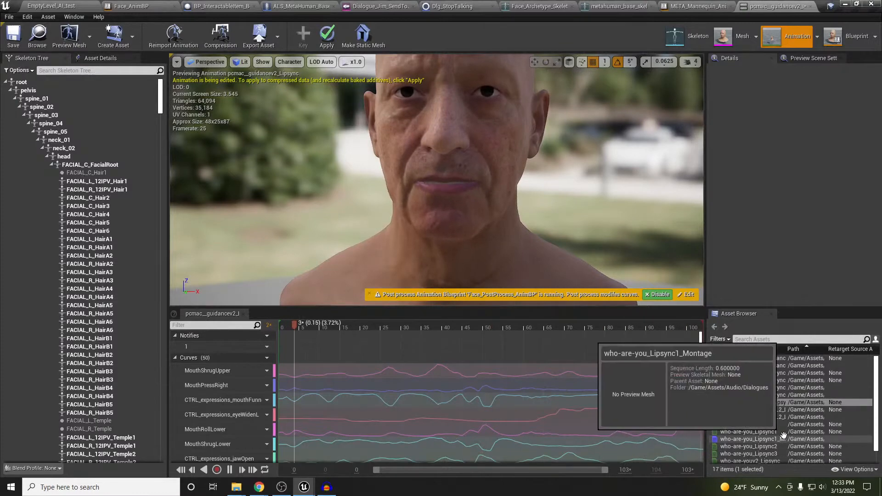
# Filter the asset list by 'pcm' and compare guidancev2 with the 464532 guidance2 lipsync
pyautogui.click(741, 352)
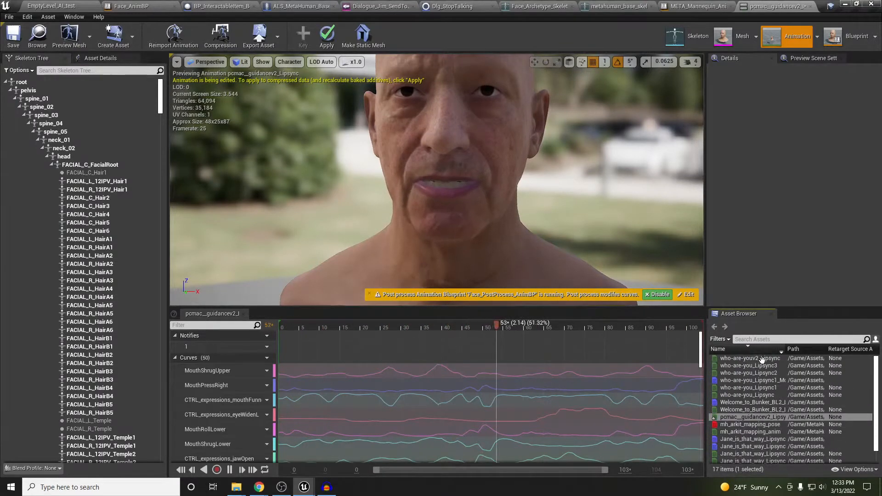
pyautogui.moveTo(844, 416)
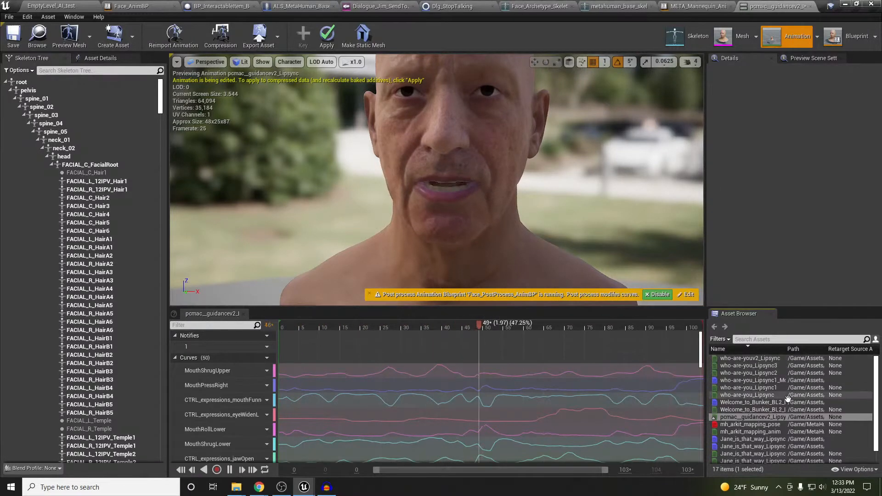
pyautogui.scroll(-1, 782, 410)
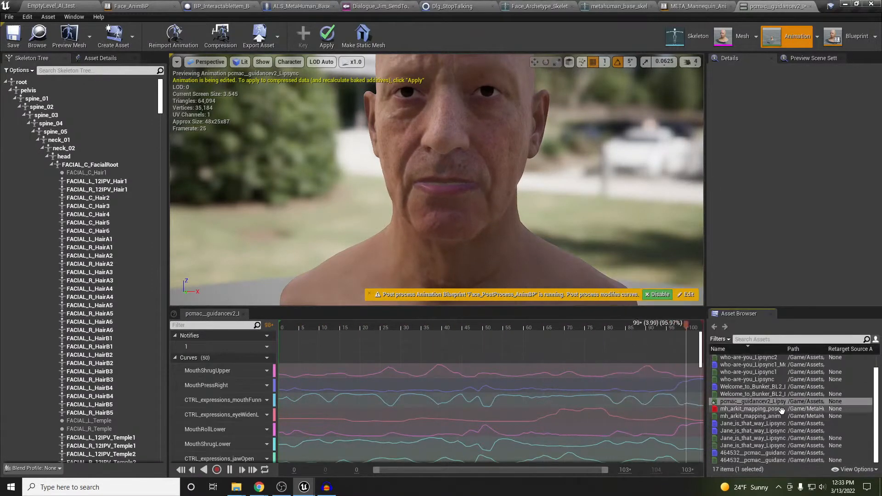
pyautogui.scroll(1, 782, 410)
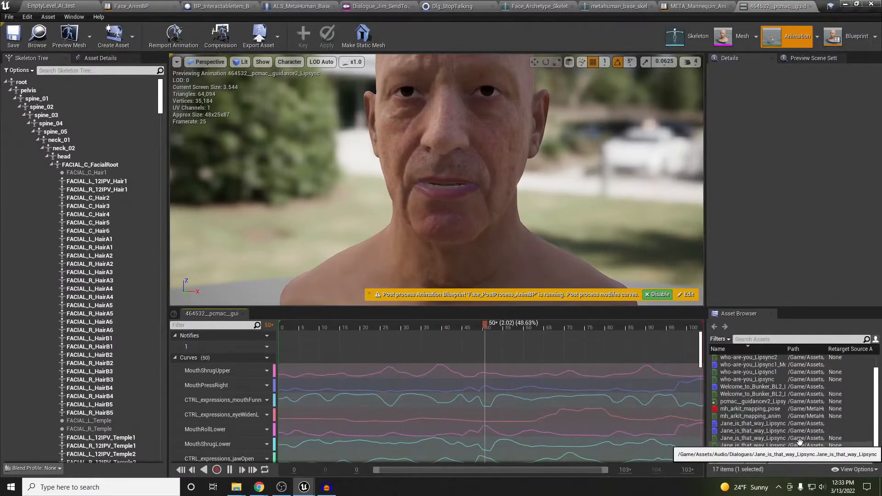
pyautogui.click(756, 340)
pyautogui.write('pcm')
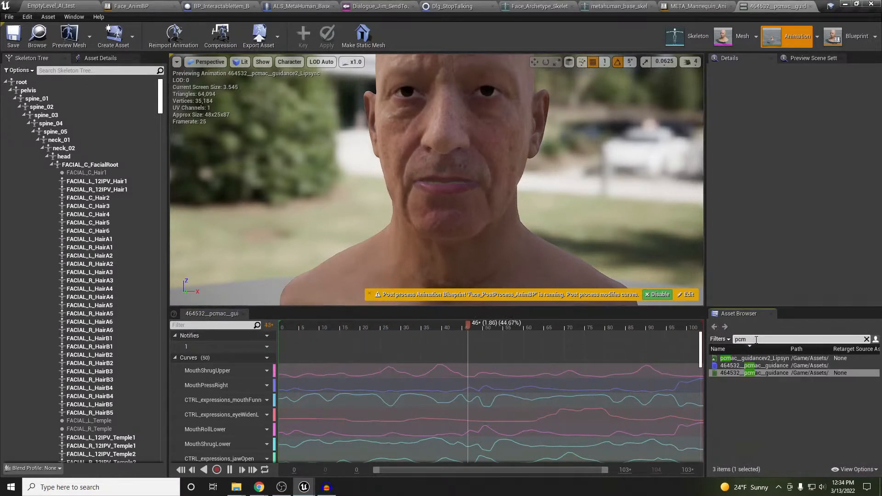
pyautogui.click(743, 359)
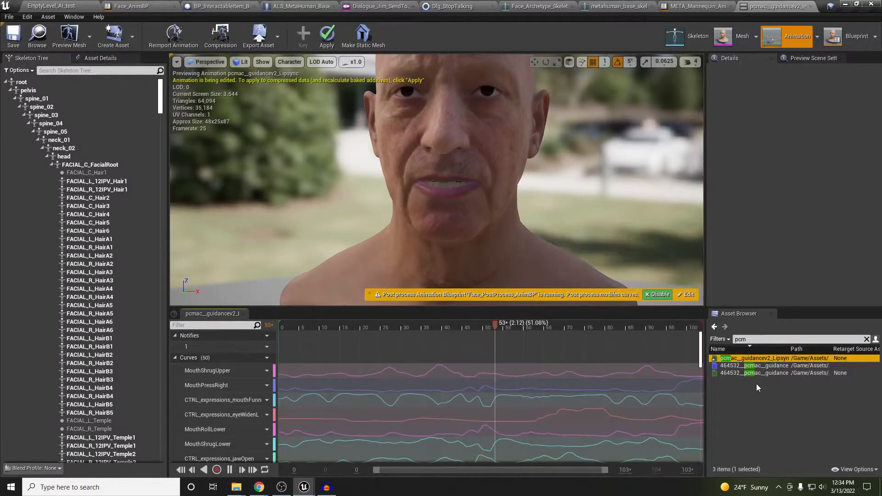
pyautogui.click(747, 372)
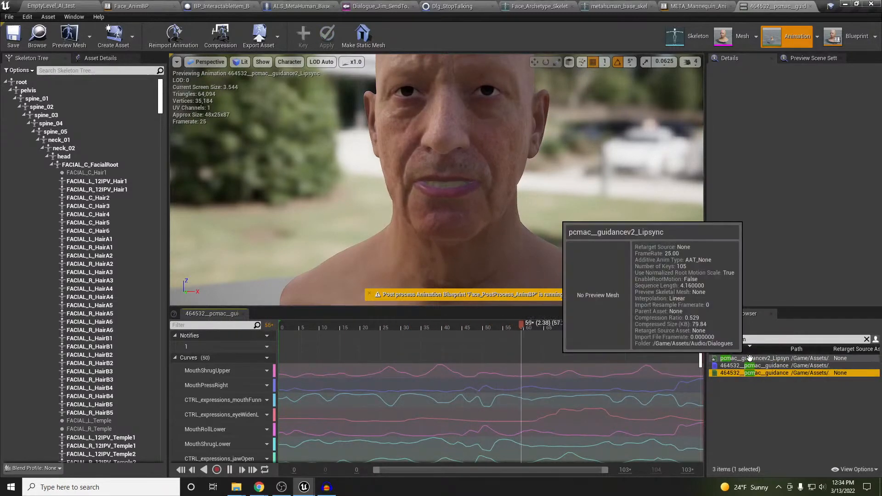
pyautogui.click(750, 358)
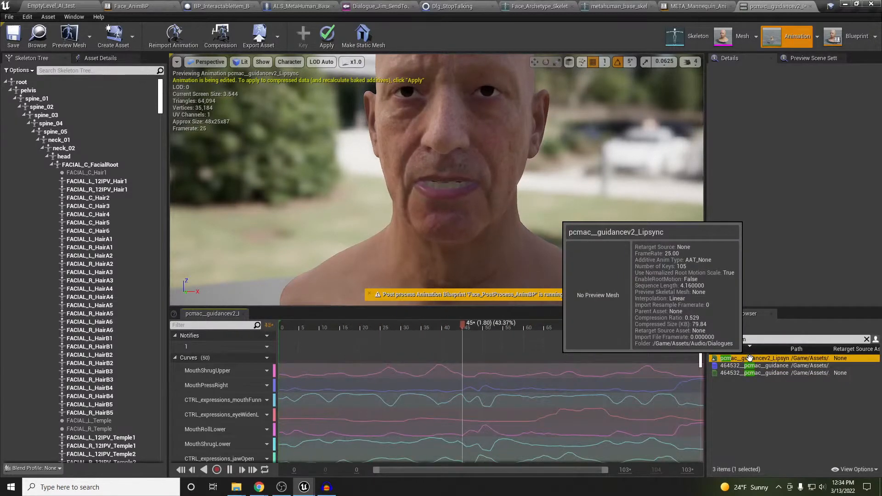
# Close the lipsync, META_Mannequin_AnimBP and metahuman_base_skel editors and return to EmptyLevel_AI_test
pyautogui.click(811, 6)
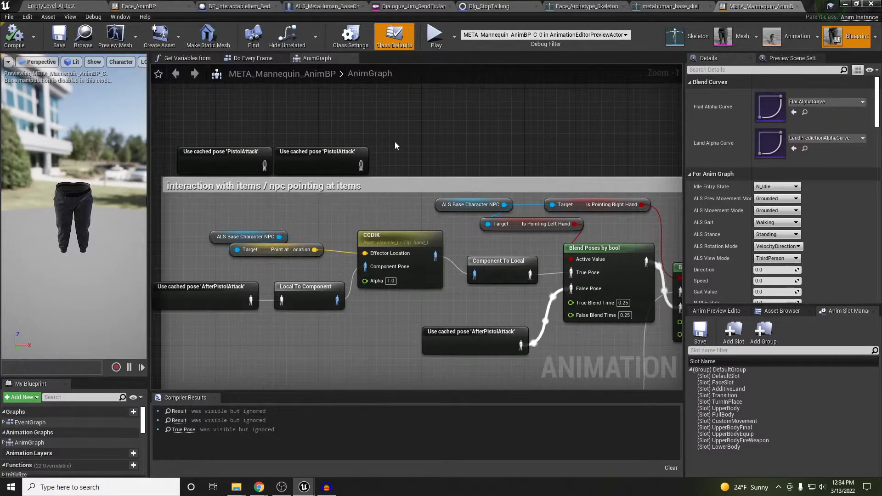
pyautogui.moveTo(431, 150); pyautogui.dragTo(431, 161, button='right')
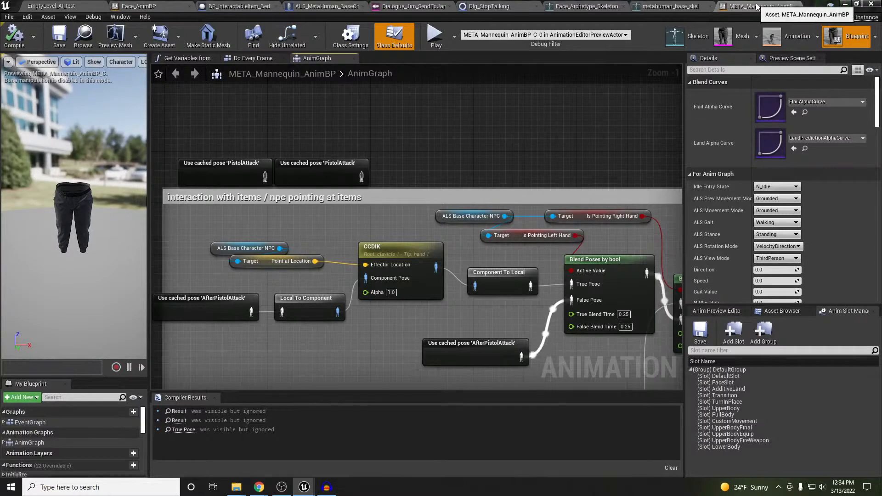
pyautogui.click(802, 6)
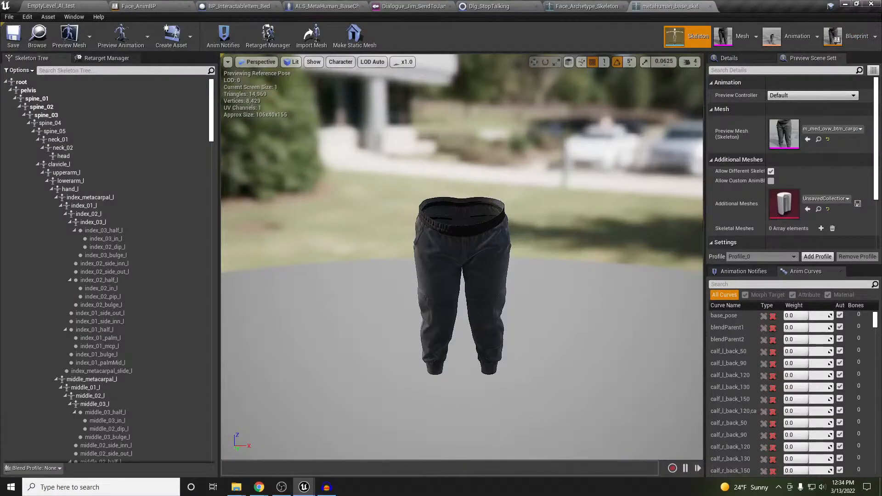
pyautogui.click(710, 6)
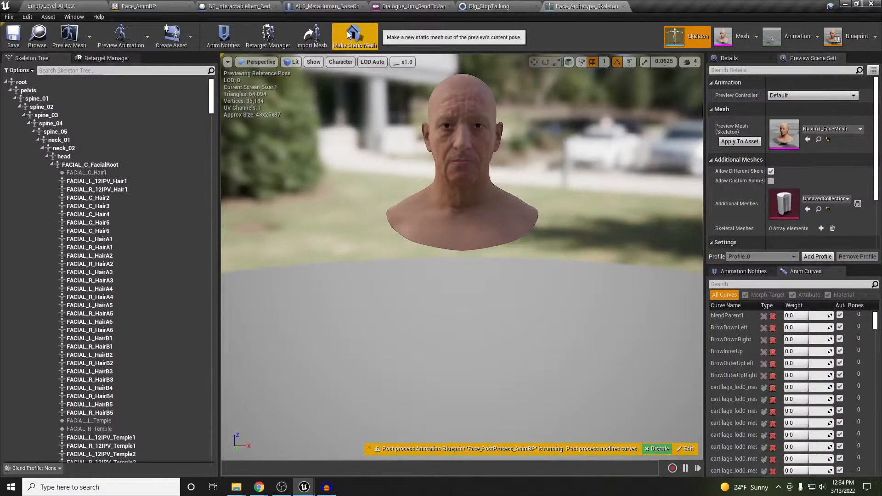
pyautogui.moveTo(471, 170); pyautogui.dragTo(474, 157, button='right')
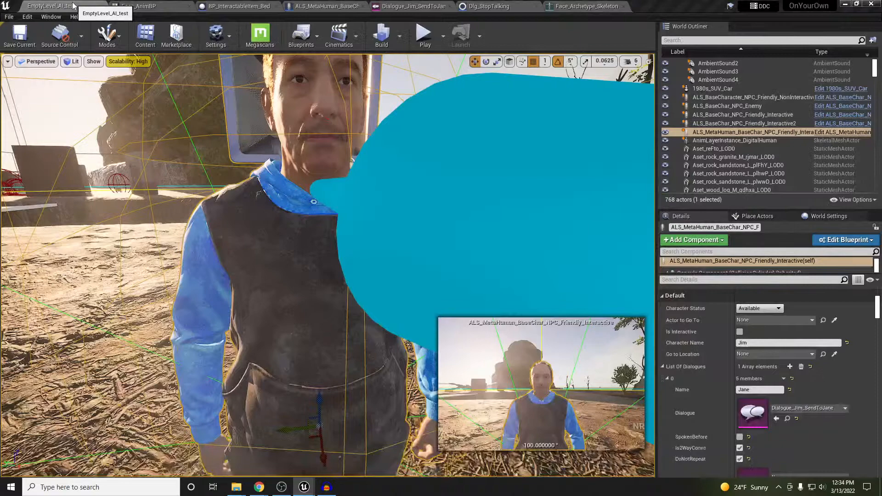
pyautogui.click(74, 5)
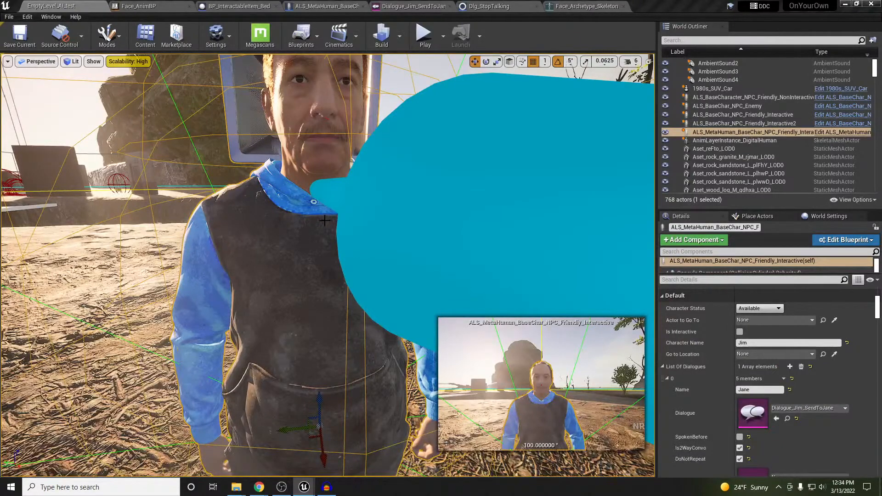
pyautogui.moveTo(325, 221)
pyautogui.mouseDown(button='middle')
pyautogui.moveTo(356, 193)
pyautogui.moveTo(352, 177)
pyautogui.moveTo(337, 171)
pyautogui.moveTo(326, 185)
pyautogui.moveTo(324, 221)
pyautogui.mouseUp(button='middle')
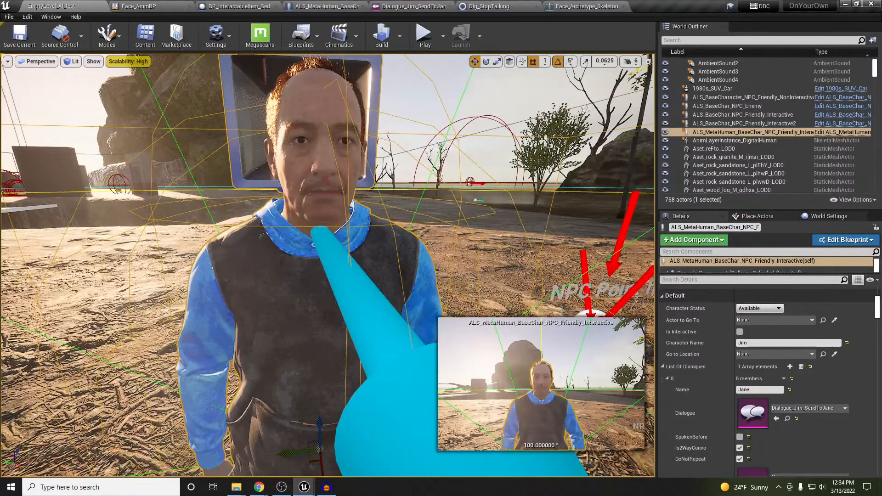
pyautogui.moveTo(381, 218); pyautogui.dragTo(381, 205, button='right')
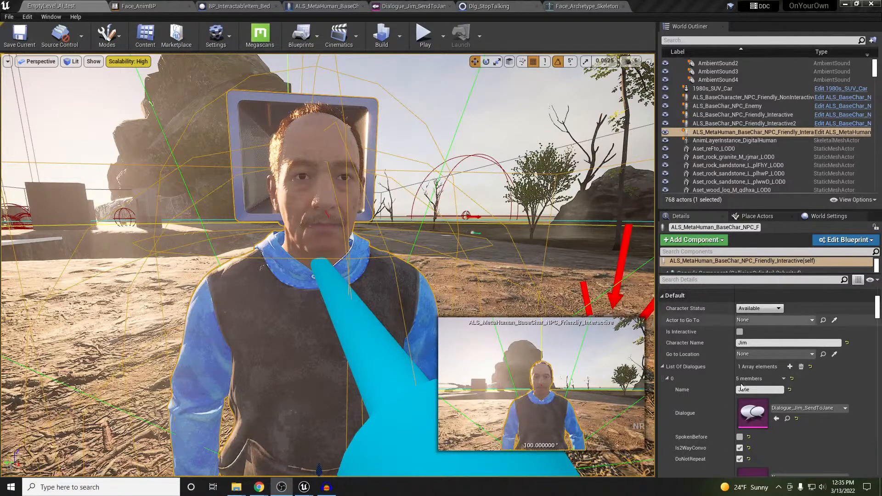
pyautogui.scroll(-4, 701, 389)
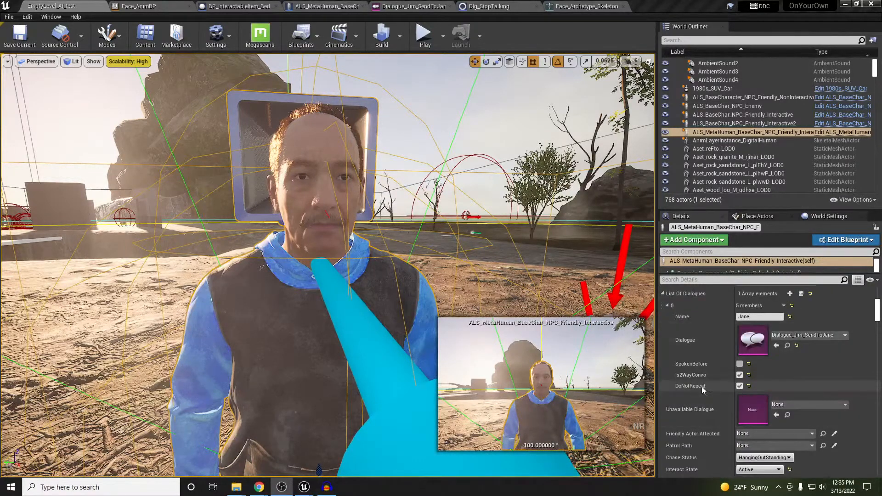
pyautogui.scroll(-2, 692, 387)
pyautogui.scroll(2, 693, 385)
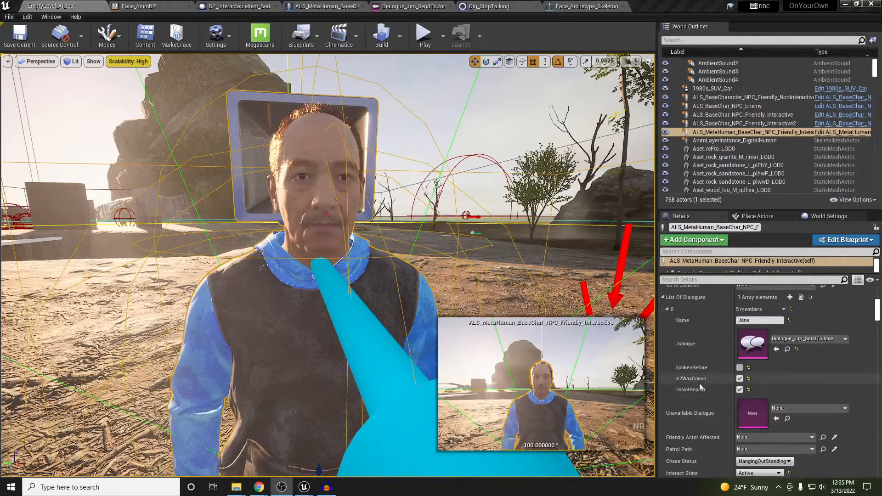
pyautogui.scroll(-10, 877, 313)
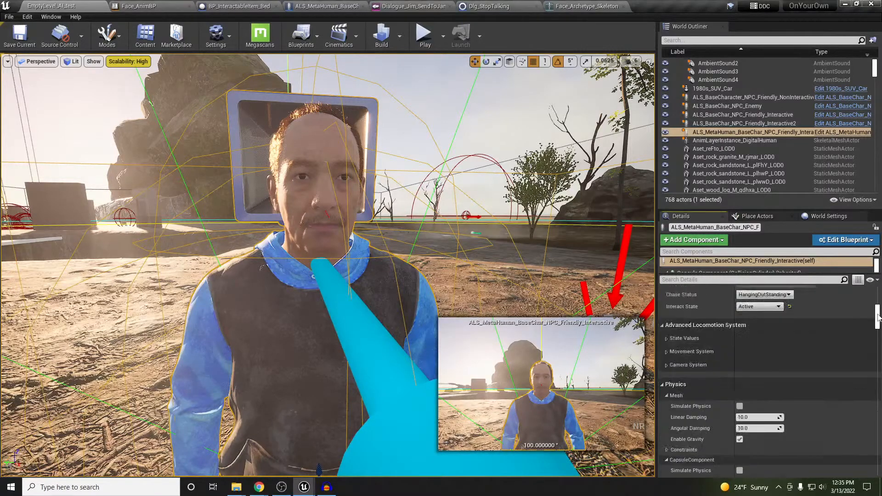
pyautogui.scroll(10, 877, 316)
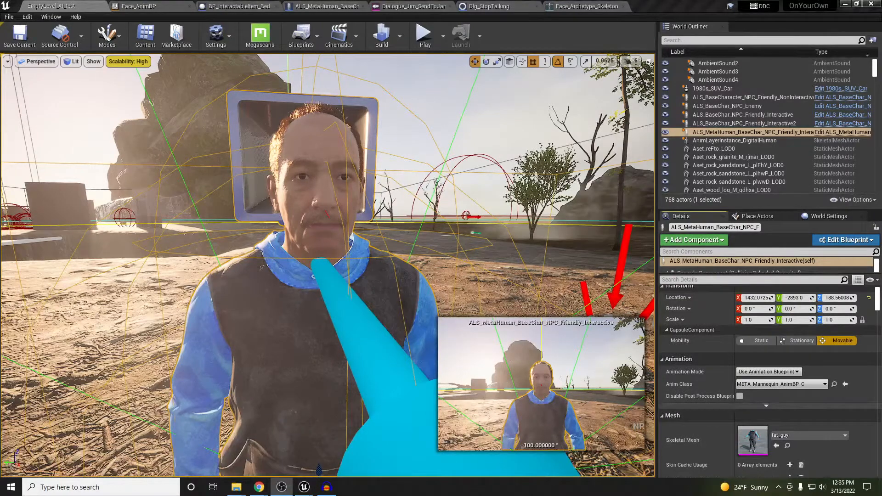
pyautogui.moveTo(226, 251); pyautogui.dragTo(241, 251, button='right')
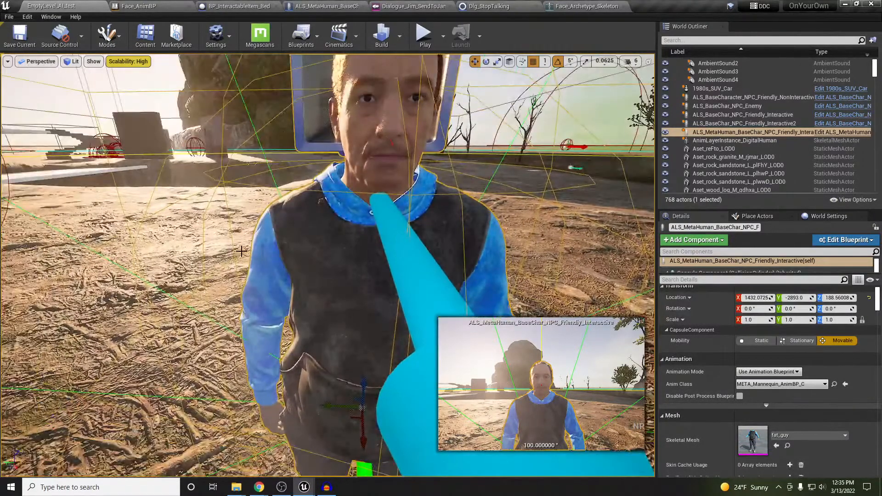
pyautogui.hotkey('alt', 'p')
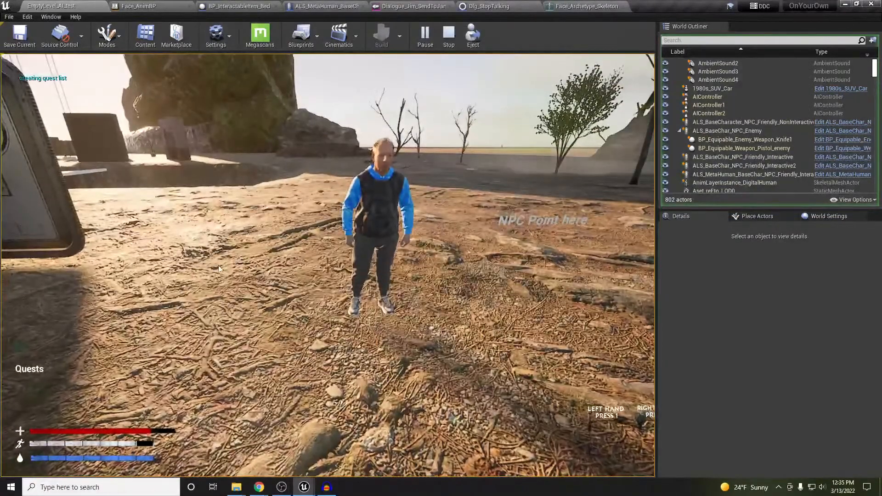
pyautogui.click(298, 270)
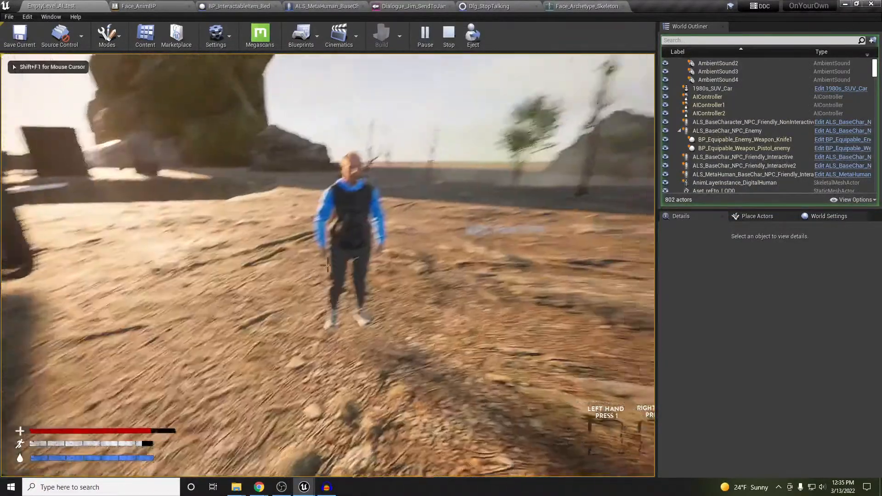
pyautogui.press('d')
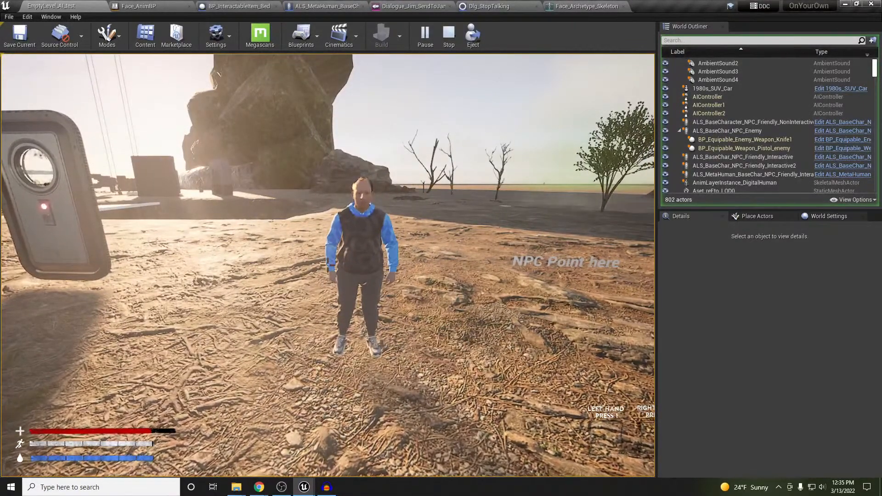
pyautogui.press('Escape')
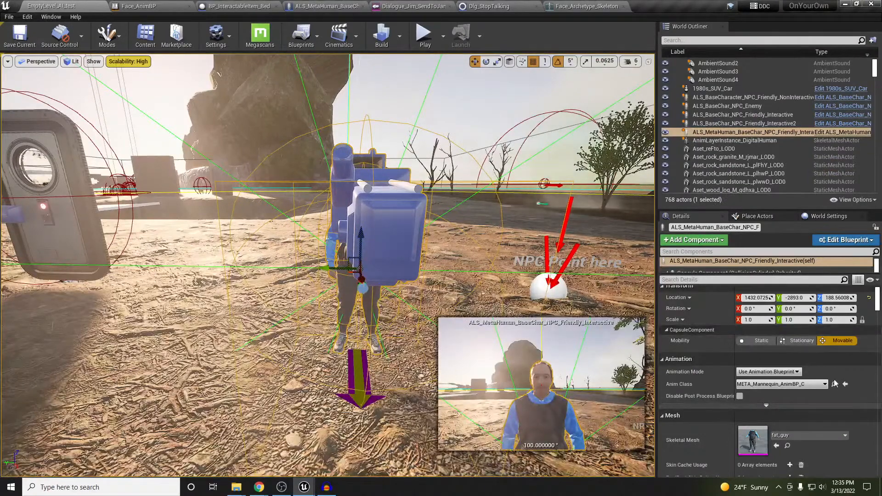
# Scroll the NPC's Details to its dialogue list and open Dialogue_Jim_InstructWhereToGo
pyautogui.scroll(-6, 837, 384)
pyautogui.scroll(-1, 837, 388)
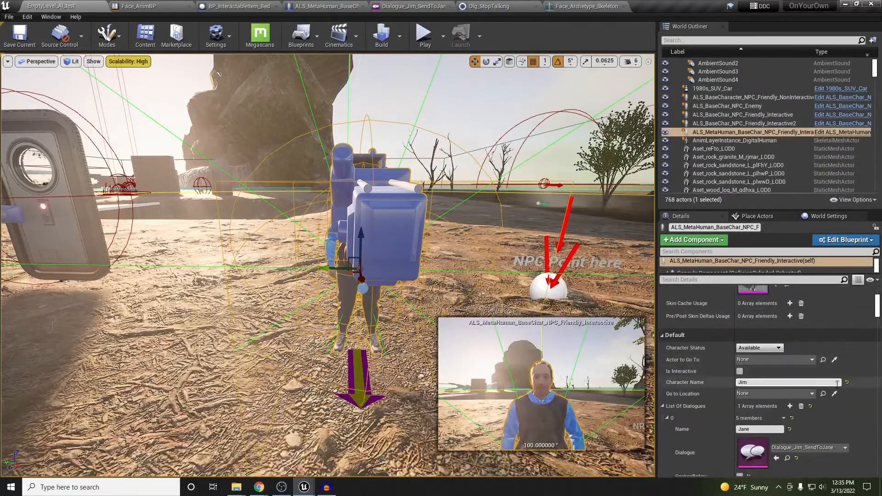
pyautogui.scroll(-1, 835, 383)
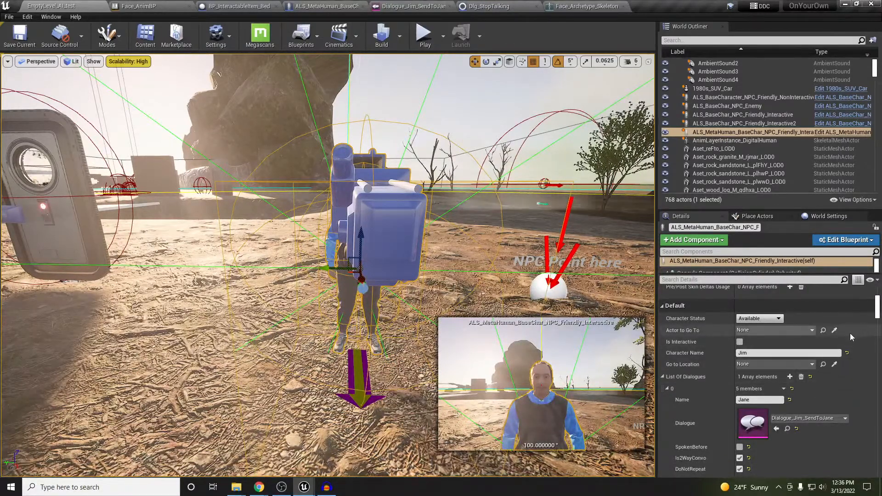
pyautogui.click(788, 431)
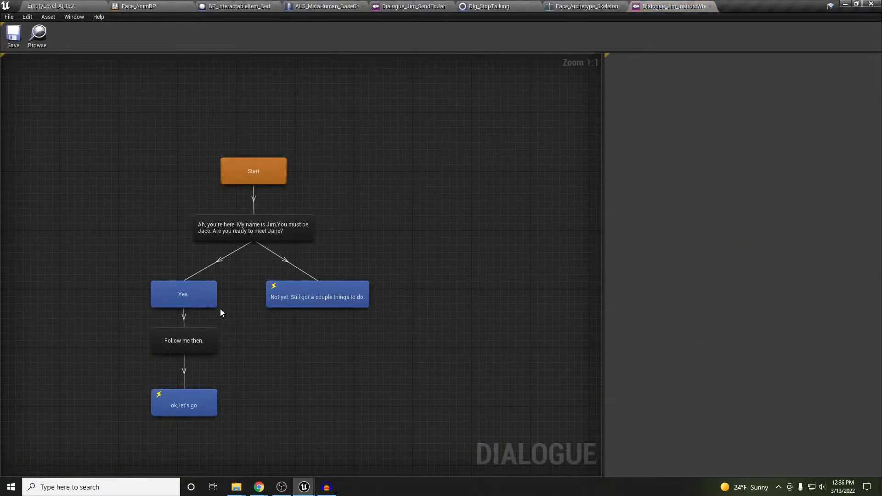
# Review the 'ok, let's go' reply's events: send NPC to location and its referenced dialogue
pyautogui.click(198, 339)
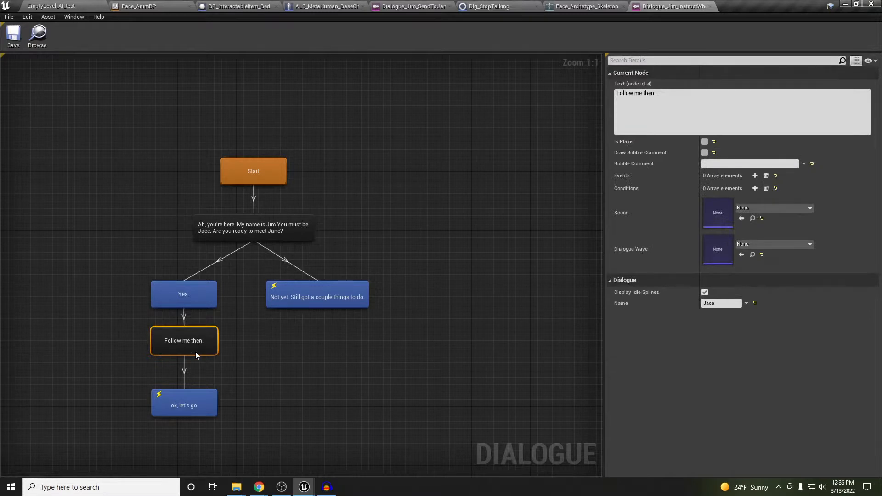
pyautogui.click(192, 398)
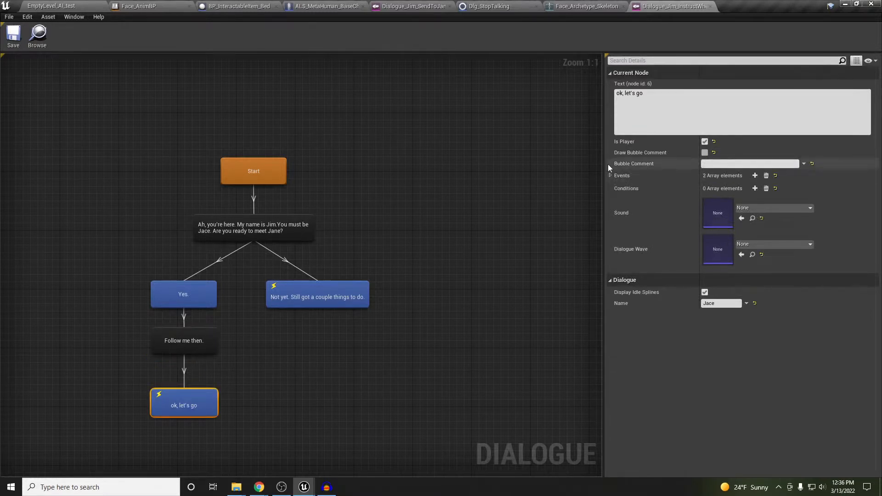
pyautogui.click(611, 176)
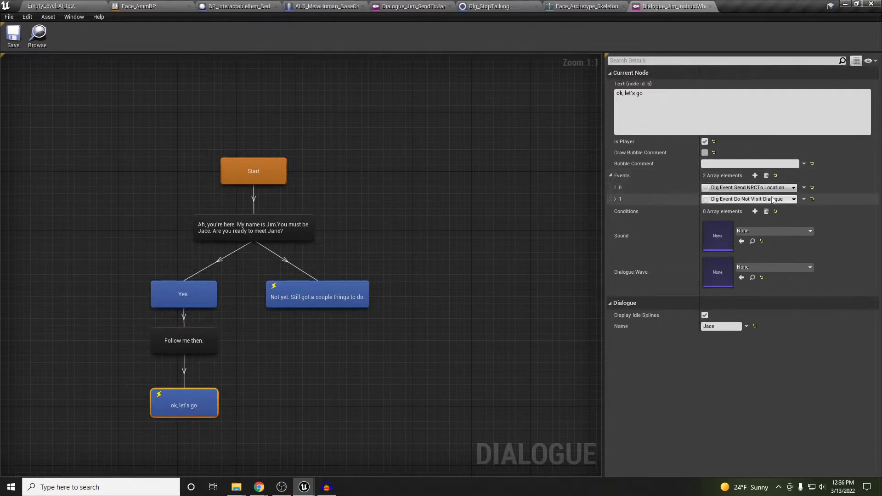
pyautogui.click(615, 188)
pyautogui.click(615, 188)
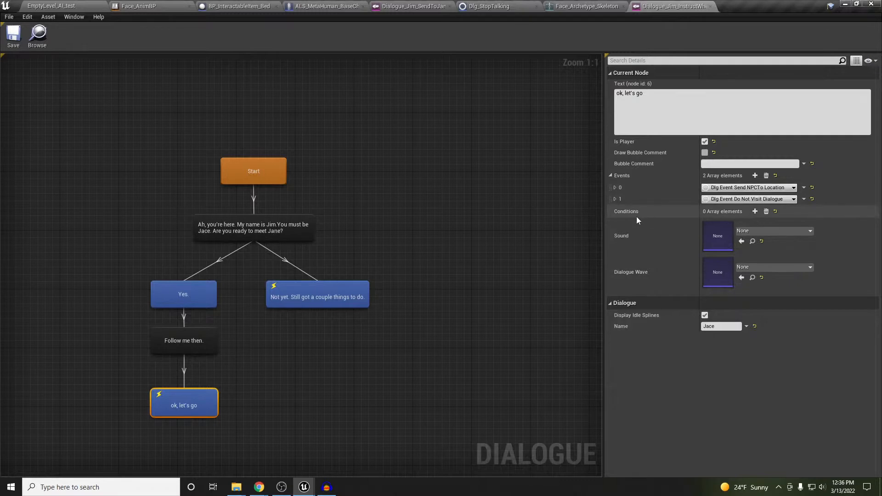
pyautogui.click(615, 199)
pyautogui.click(616, 199)
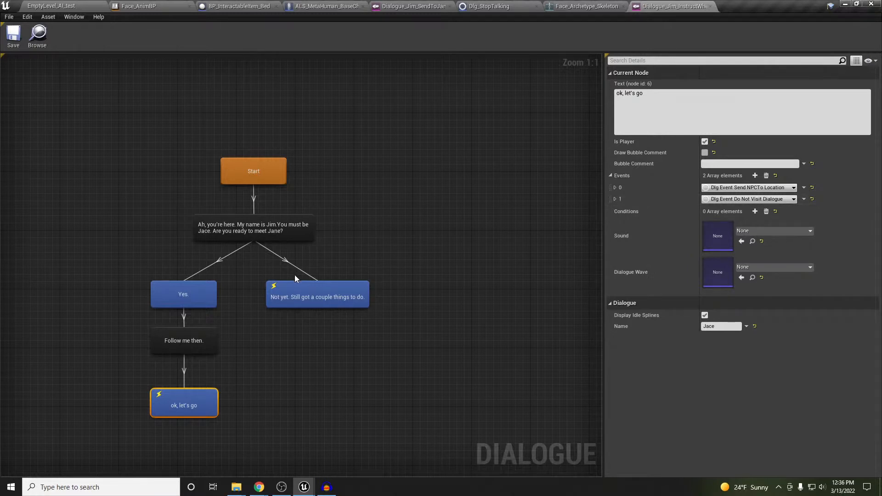
# Check the event on the 'Not yet' reply, then bring up the Dialogue_Jane_FeedRocco graph
pyautogui.click(316, 290)
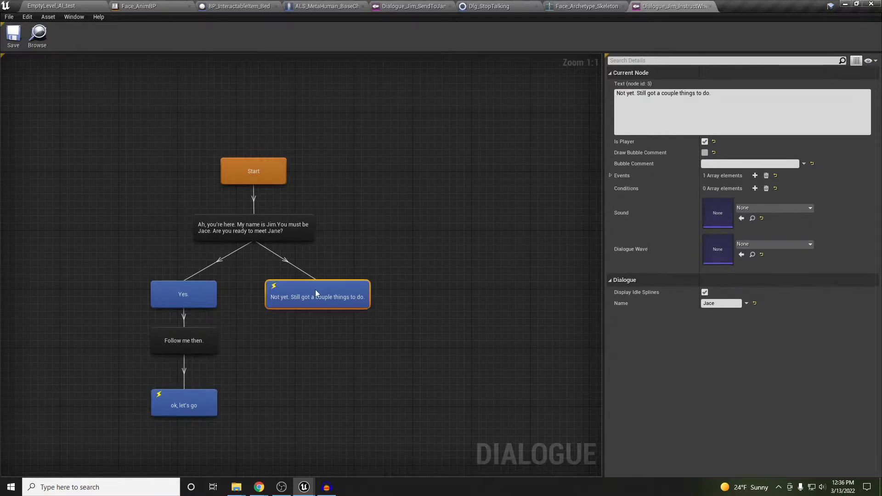
pyautogui.click(610, 176)
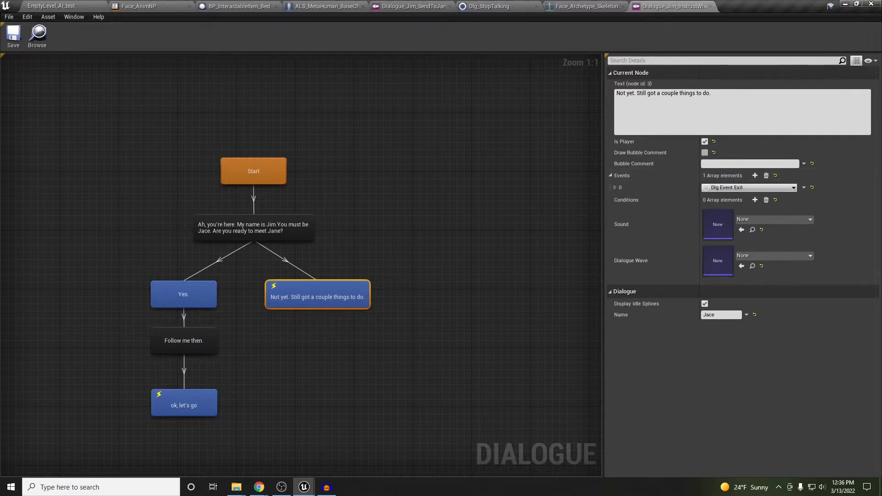
pyautogui.click(412, 6)
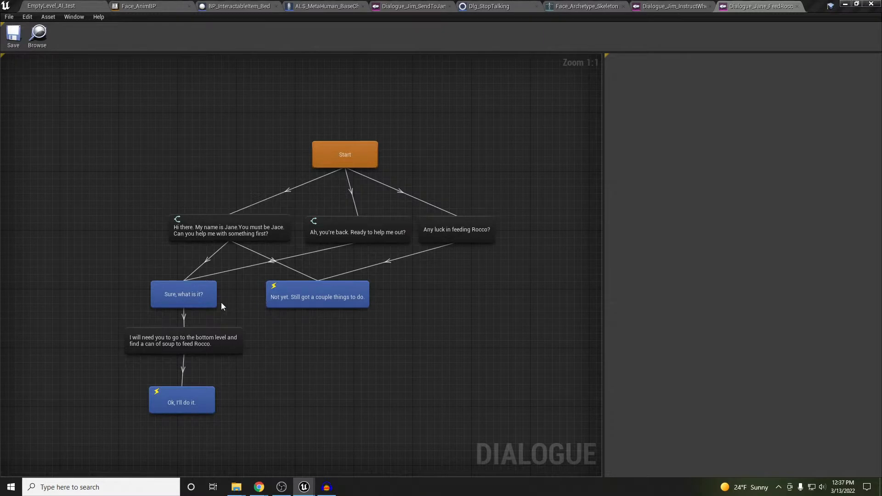
# Check the FeedRocco conditions on Jane's 'Hi there' and 'Ah, you're back' greetings
pyautogui.click(266, 231)
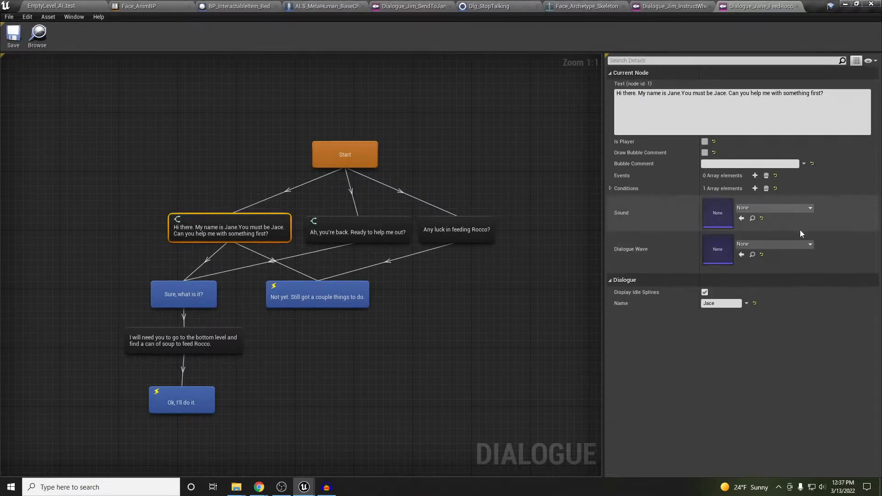
pyautogui.click(611, 189)
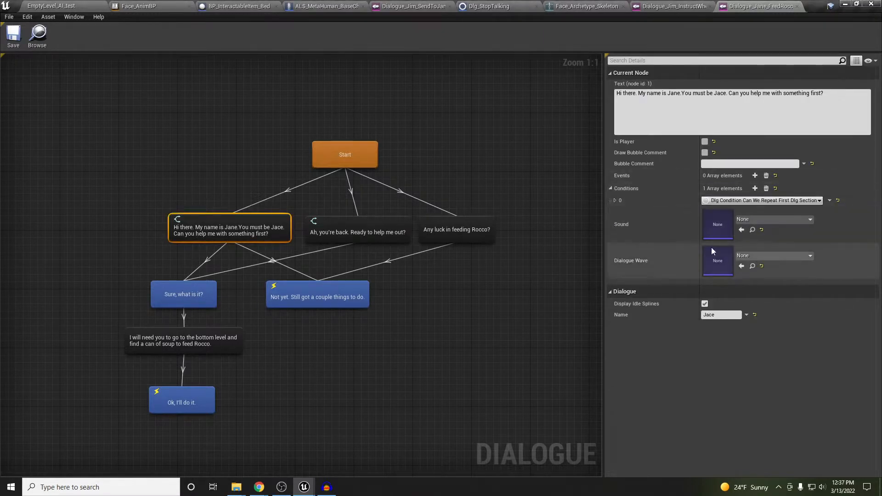
pyautogui.click(615, 201)
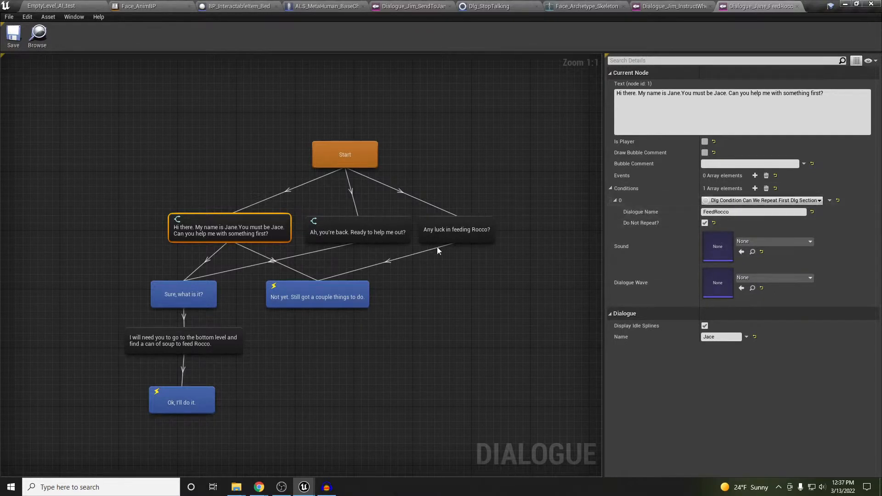
pyautogui.click(383, 225)
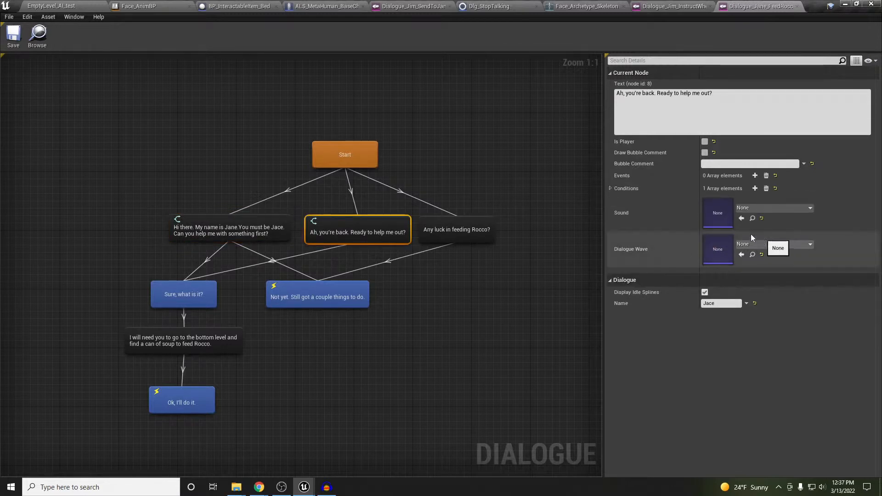
pyautogui.click(611, 189)
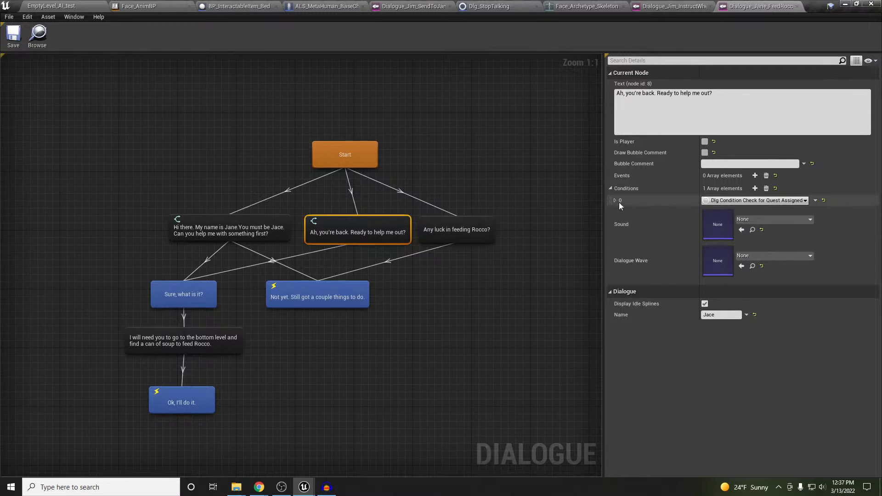
pyautogui.click(370, 163)
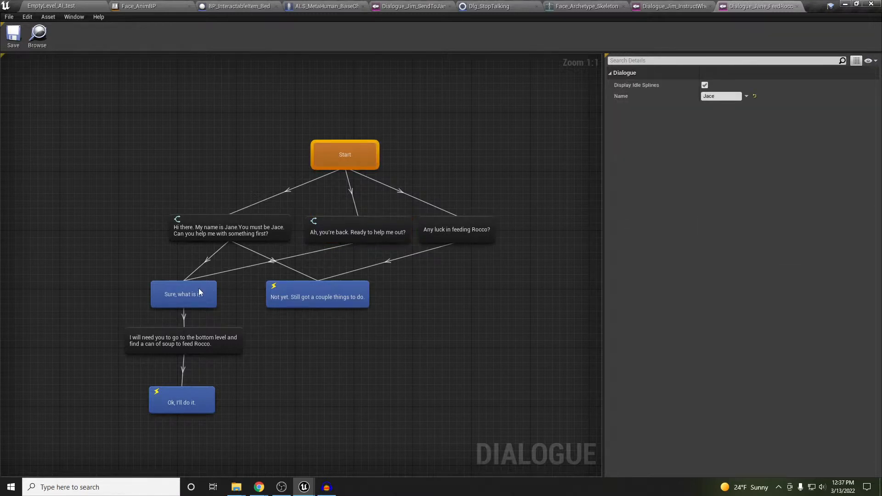
# Expand the 'Ok, I'll do it.' reply's Assign Quest event to see its data table and row
pyautogui.click(213, 340)
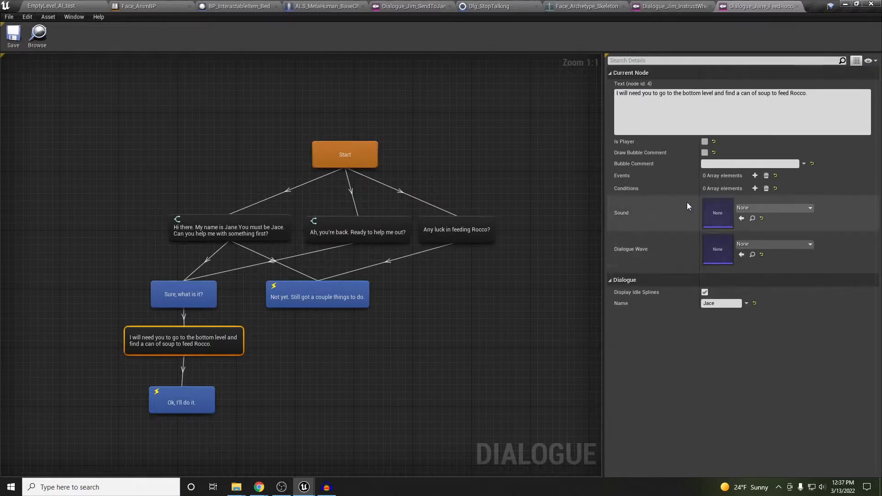
pyautogui.click(196, 405)
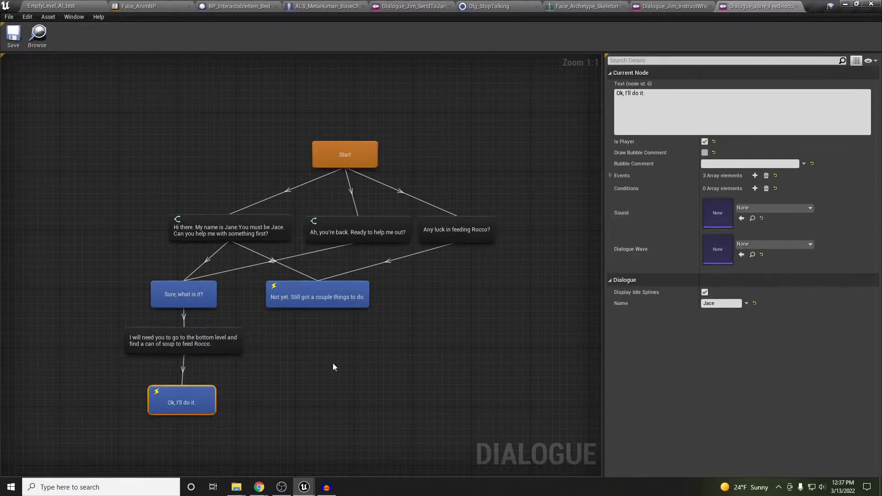
pyautogui.click(610, 176)
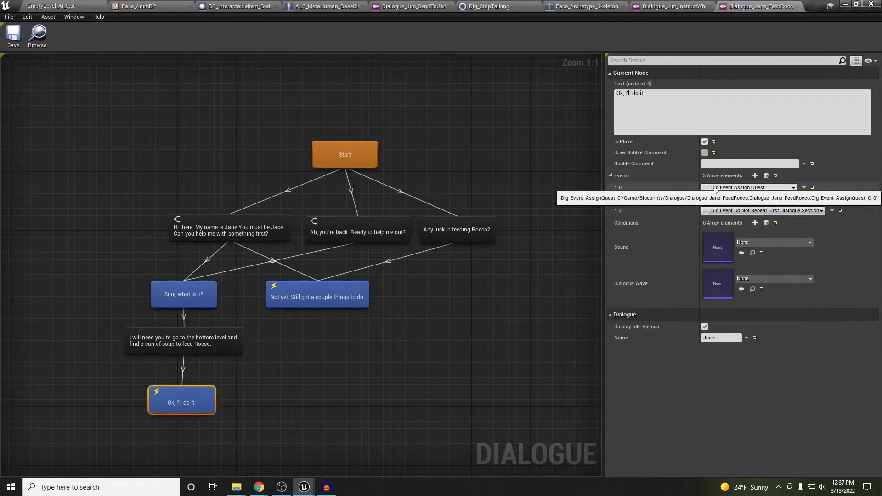
pyautogui.click(615, 187)
pyautogui.click(619, 199)
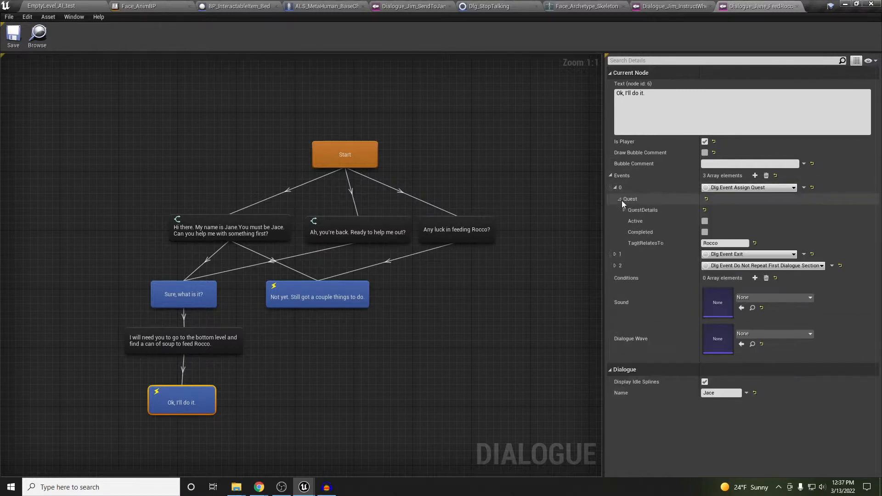
pyautogui.click(625, 210)
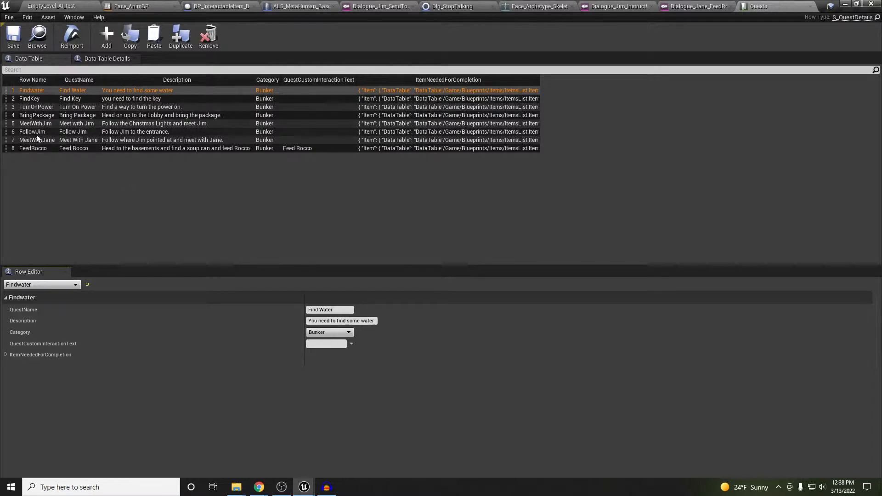
# Check row 8 FeedRocco's required SoupCan item, then go back to the EmptyLevel_AI_test level
pyautogui.click(41, 146)
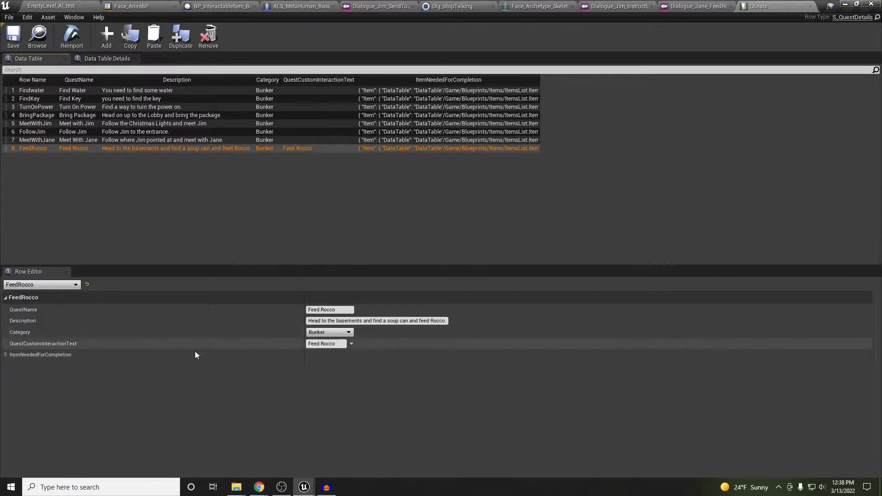
pyautogui.click(6, 355)
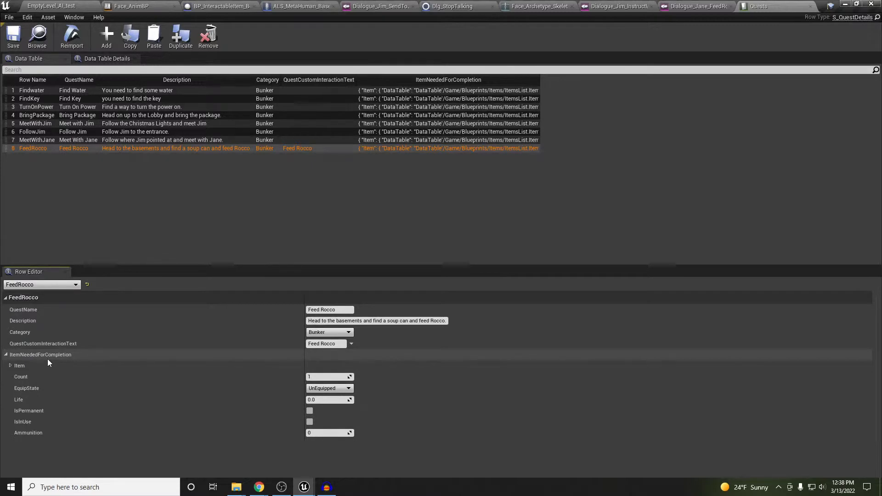
pyautogui.click(11, 366)
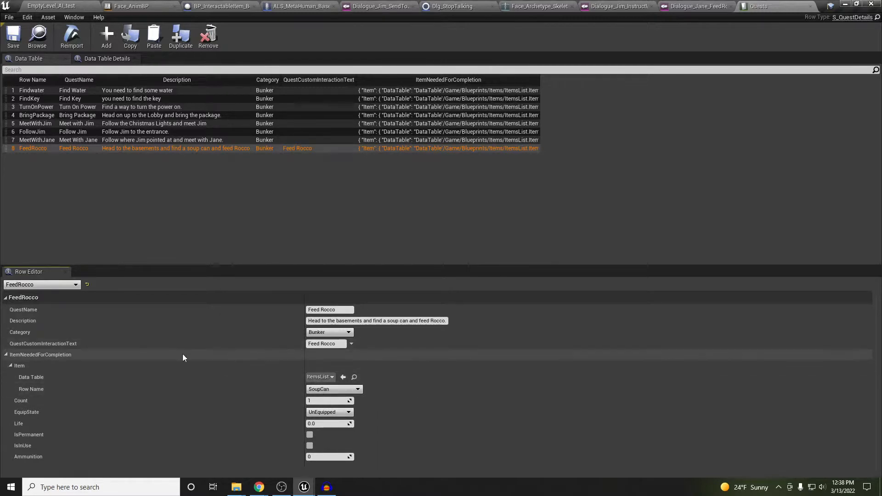
pyautogui.click(7, 356)
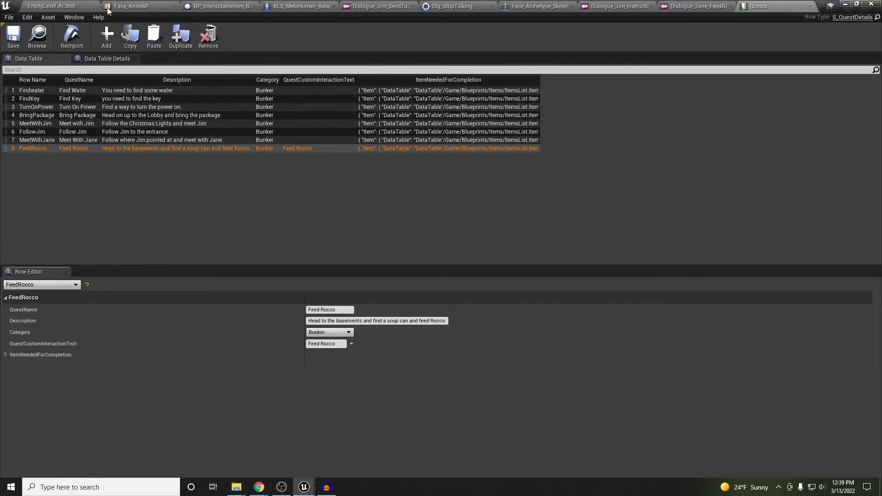
pyautogui.click(69, 8)
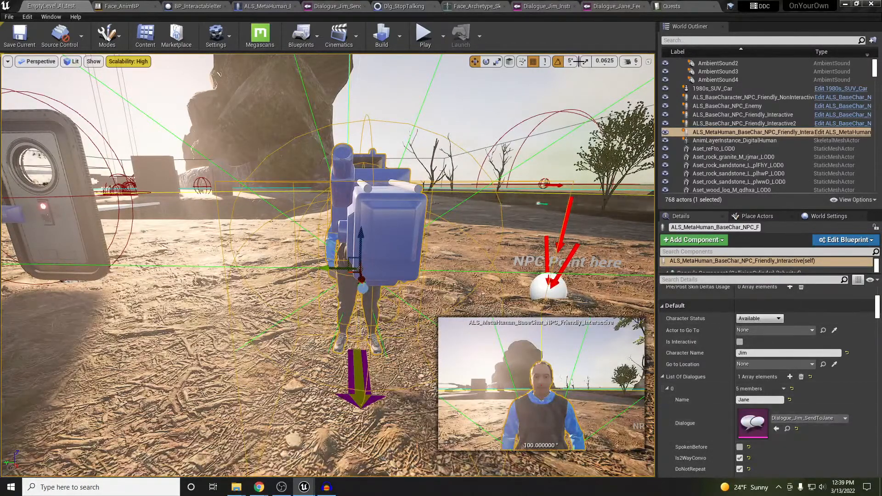
# Set the NPC's List Of Dialogues element 0 to Dialogue_Jane_FeedRocco, replacing Dialogue_Jim_SendToJane
pyautogui.click(545, 6)
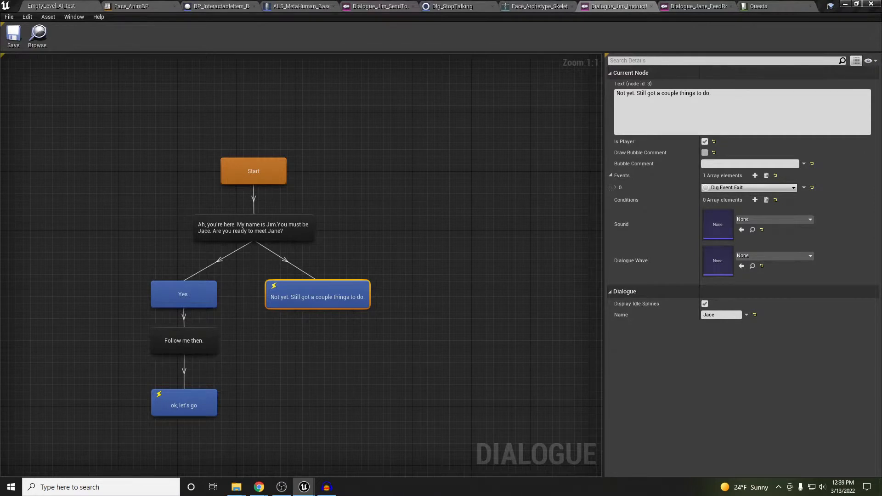
pyautogui.click(698, 6)
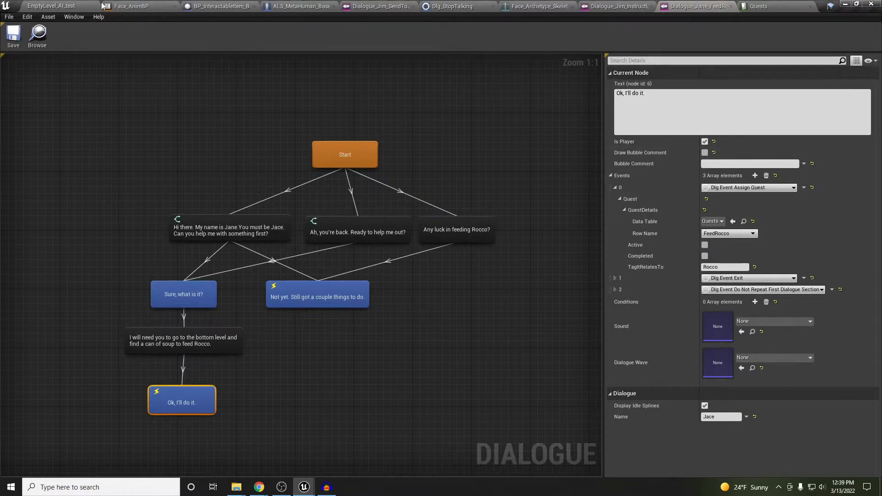
pyautogui.click(71, 7)
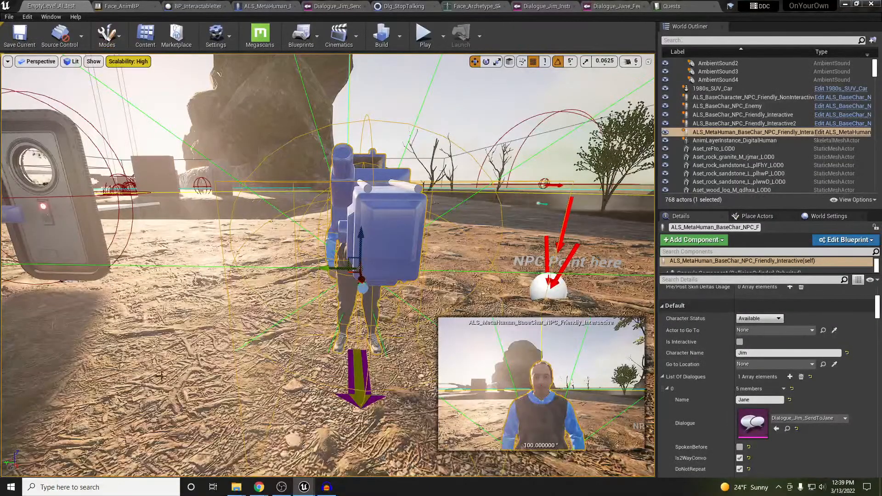
pyautogui.click(777, 428)
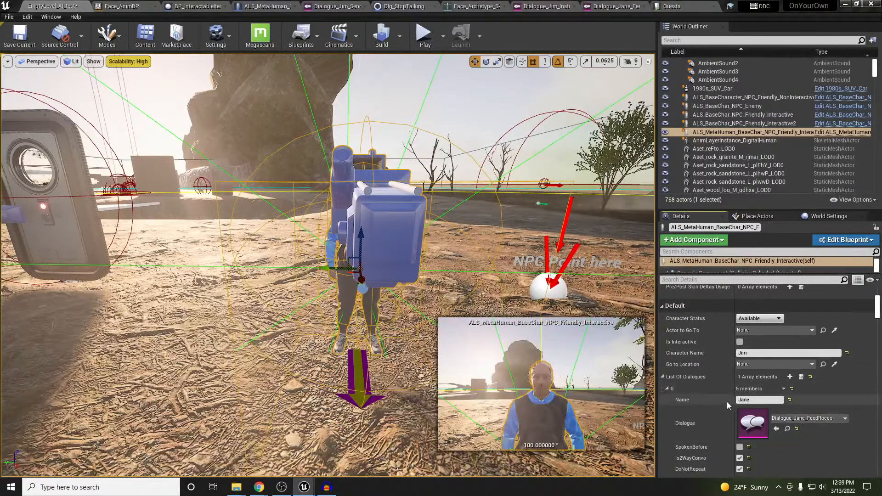
pyautogui.moveTo(377, 310); pyautogui.dragTo(394, 320, button='right')
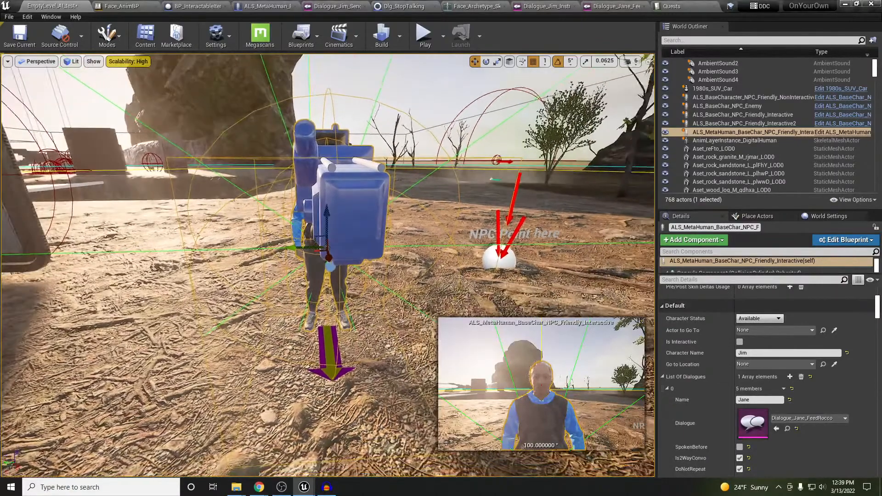
# Play-test the level, walk up to the NPC and talk to hear the Feed Rocco lines, then stop
pyautogui.hotkey('alt', 'p')
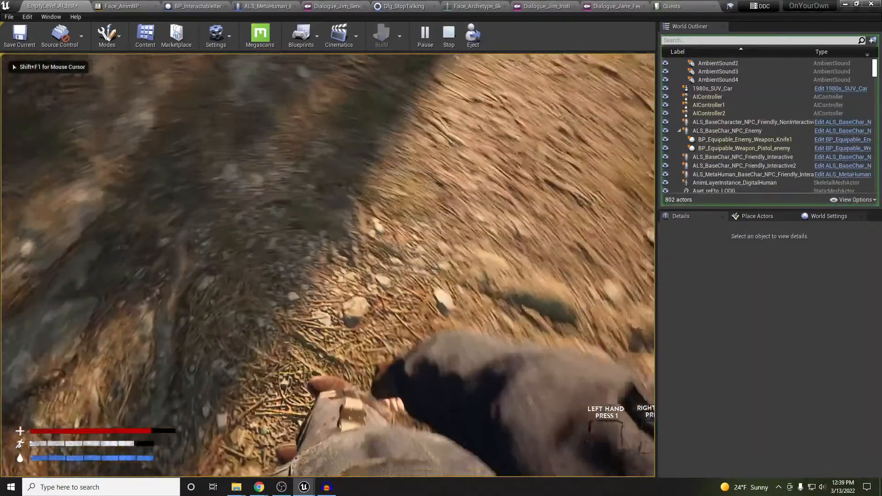
pyautogui.press('w')
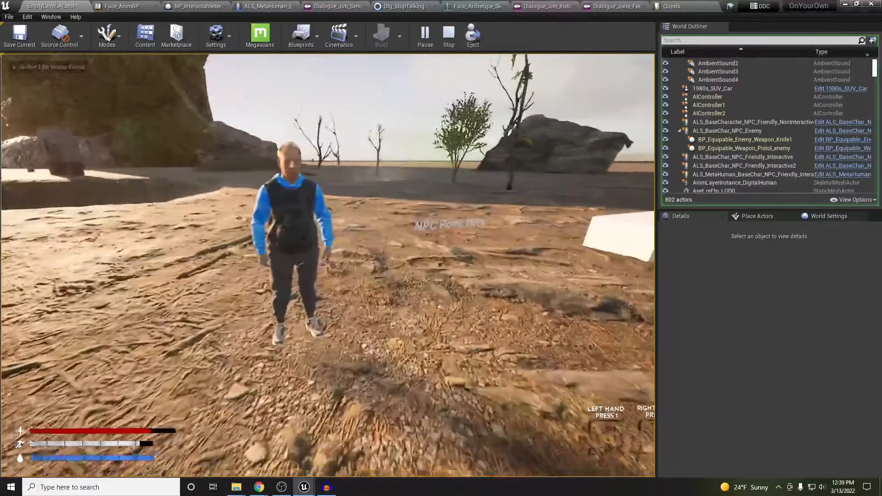
pyautogui.press('e')
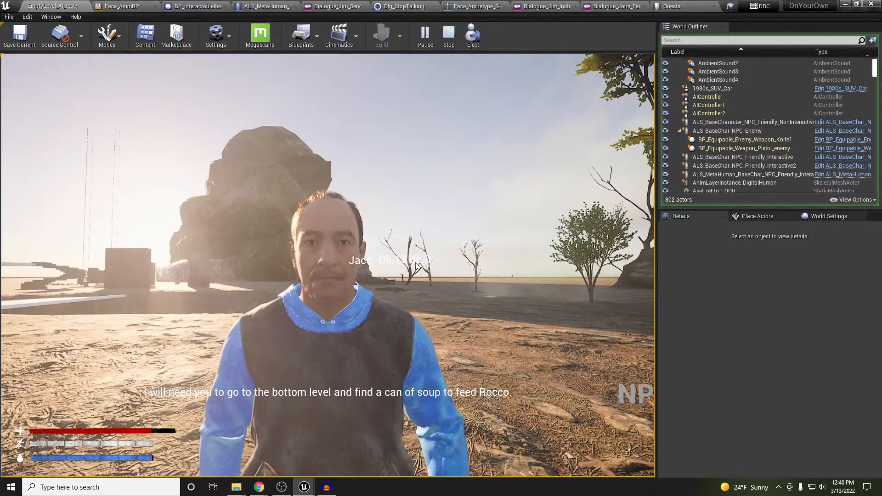
pyautogui.press('Escape')
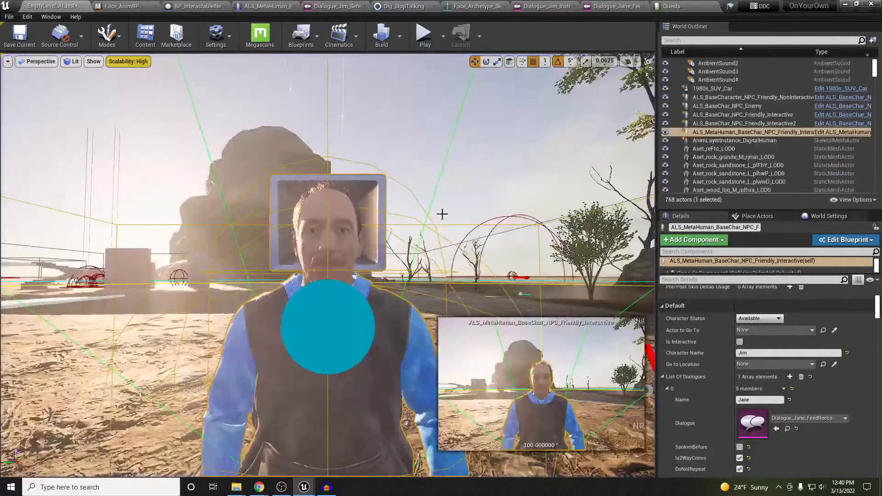
# Set BP_Sky_newV2's Lighting to Night, after trying Overcast, and start play-testing
pyautogui.click(460, 161)
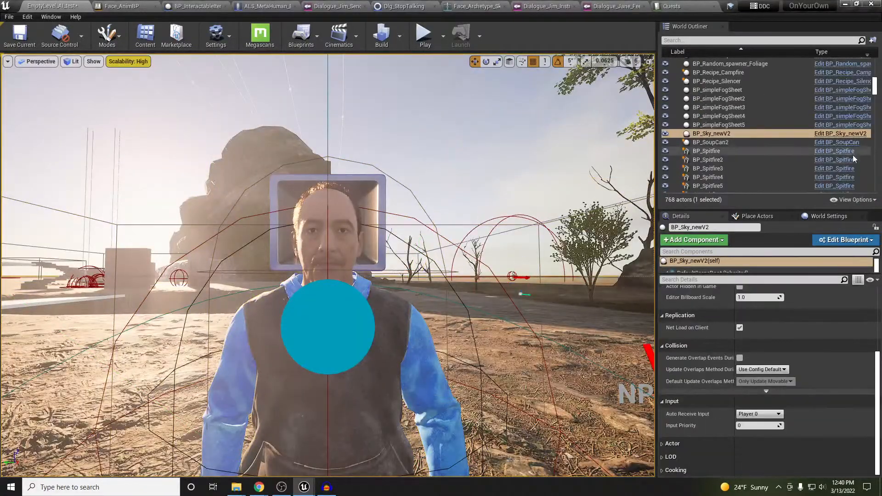
pyautogui.scroll(3, 762, 349)
pyautogui.click(759, 332)
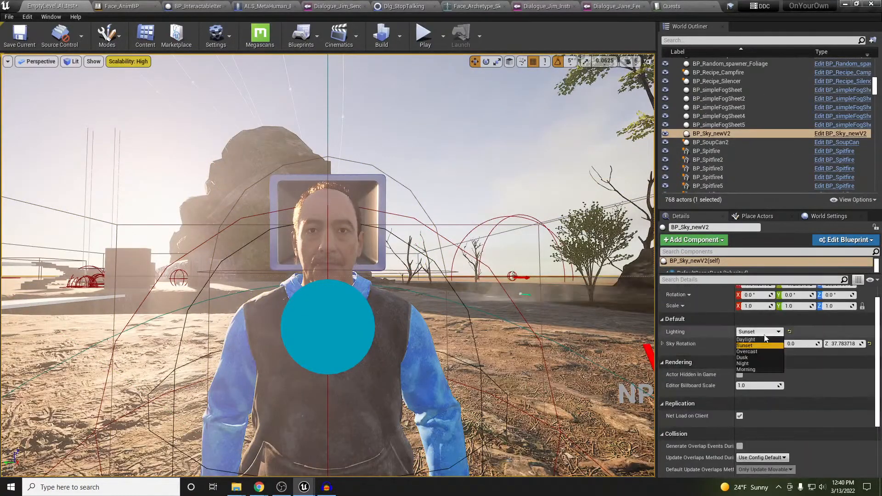
pyautogui.click(753, 352)
pyautogui.moveTo(507, 320)
pyautogui.mouseDown(button='right')
pyautogui.moveTo(507, 339)
pyautogui.moveTo(475, 311)
pyautogui.moveTo(500, 320)
pyautogui.mouseUp(button='right')
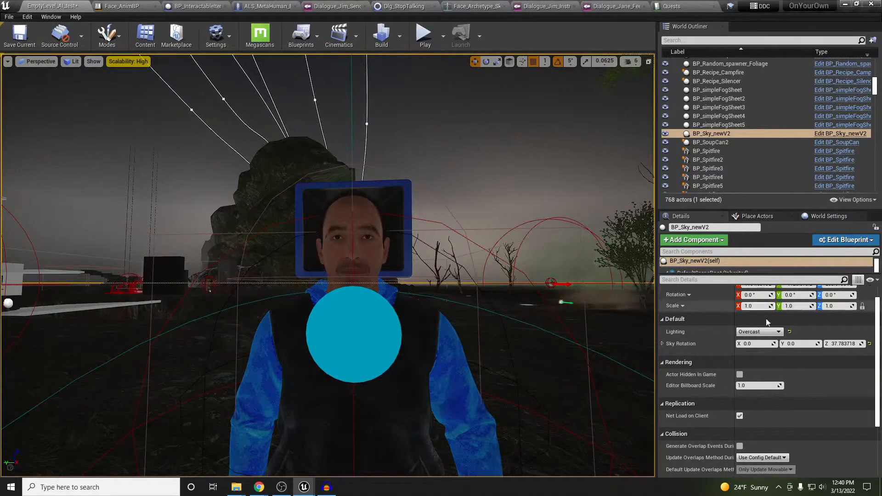
pyautogui.click(759, 332)
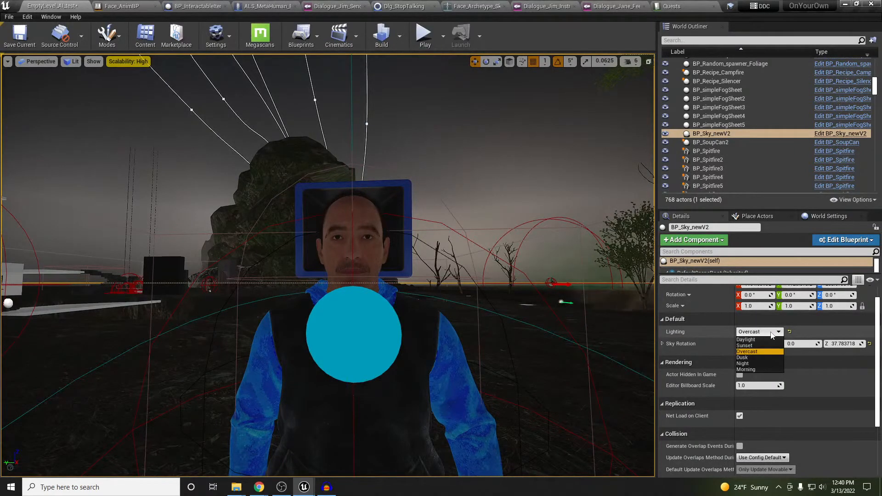
pyautogui.click(749, 363)
pyautogui.moveTo(507, 266); pyautogui.dragTo(507, 272, button='right')
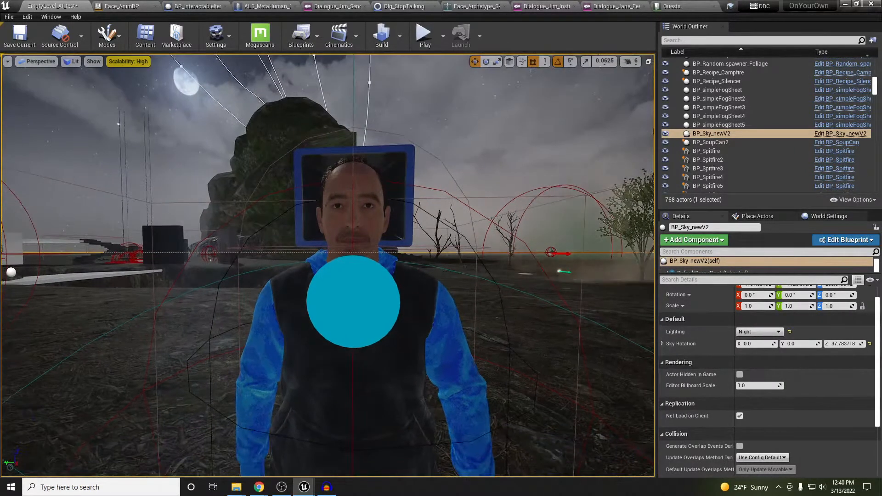
pyautogui.hotkey('alt', 'p')
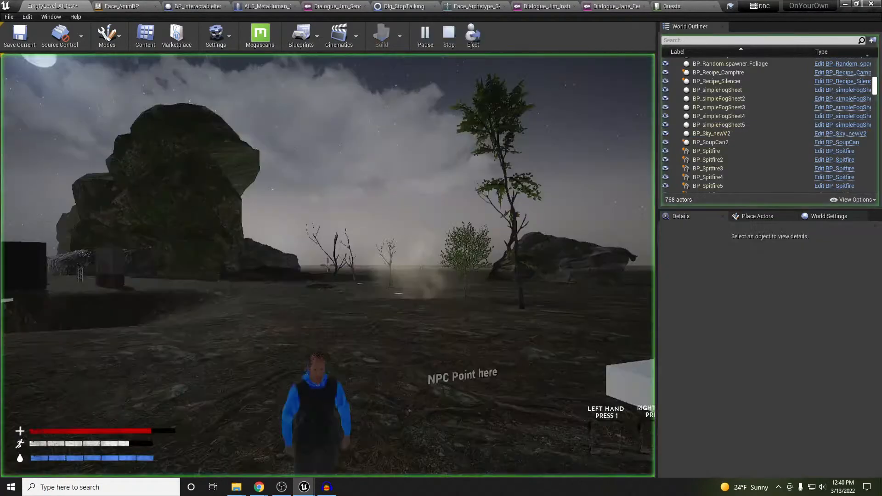
# Talk to Jim, ask what he needs and accept the Feed Rocco quest
pyautogui.press('w')
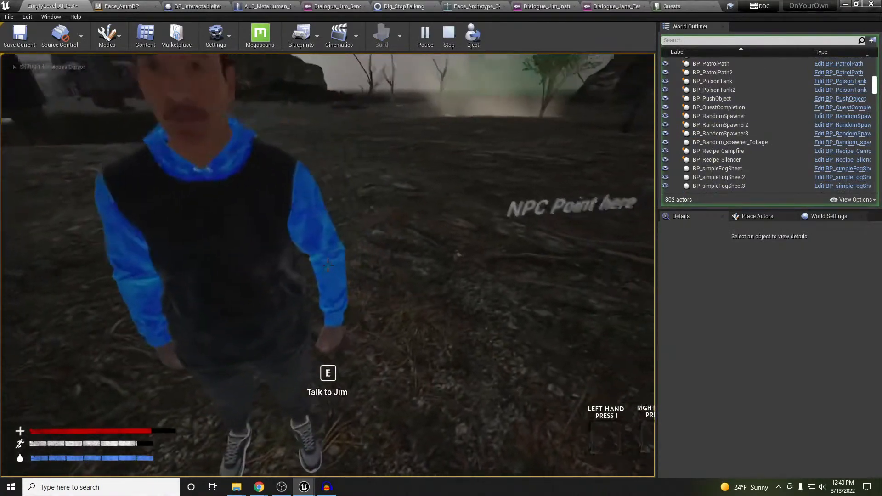
pyautogui.press('e')
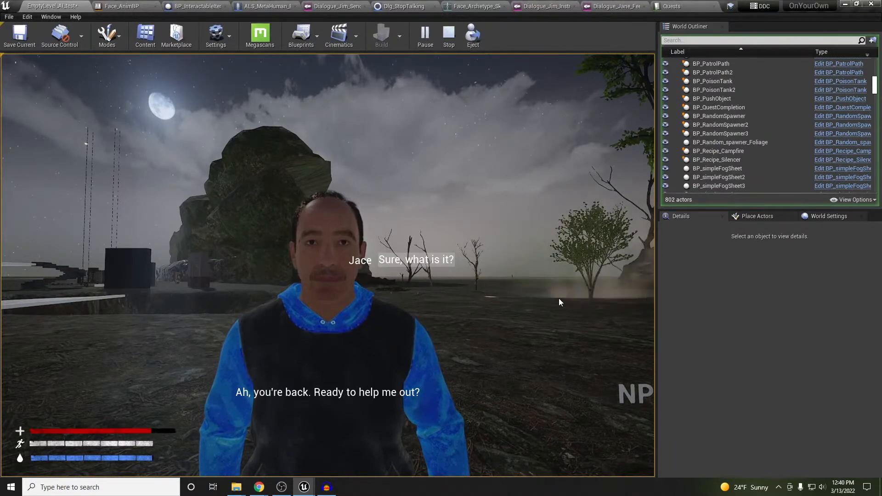
pyautogui.click(427, 261)
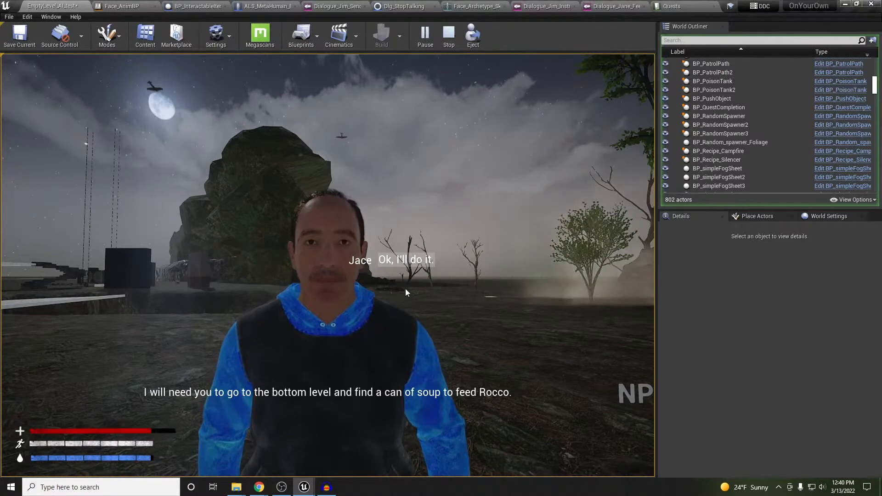
pyautogui.click(407, 261)
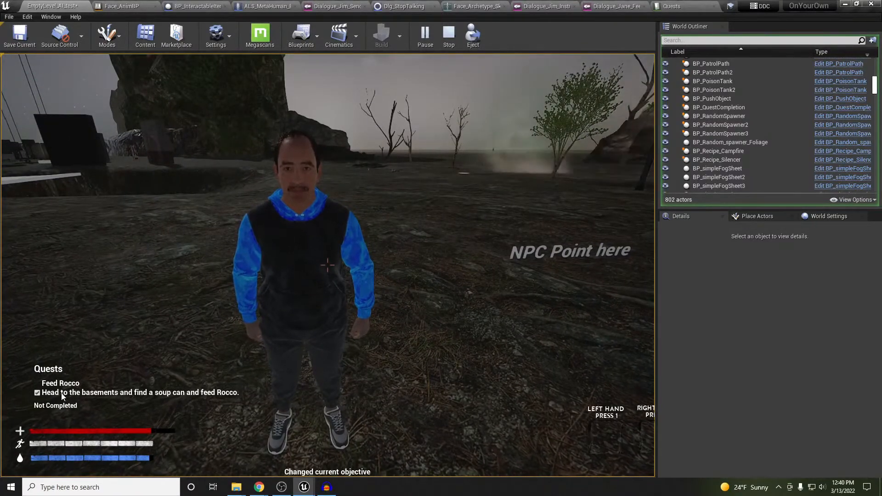
pyautogui.click(246, 390)
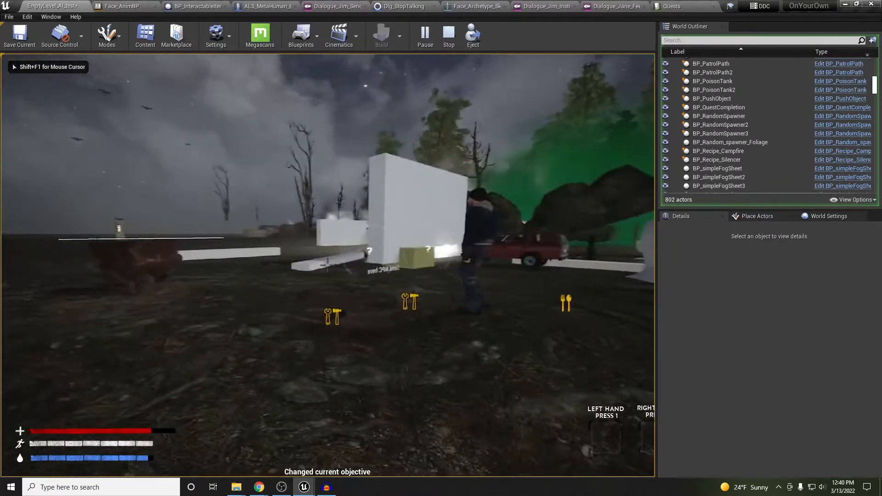
# Walk past the car and warning marker to the soup can and backpack
pyautogui.press('w')
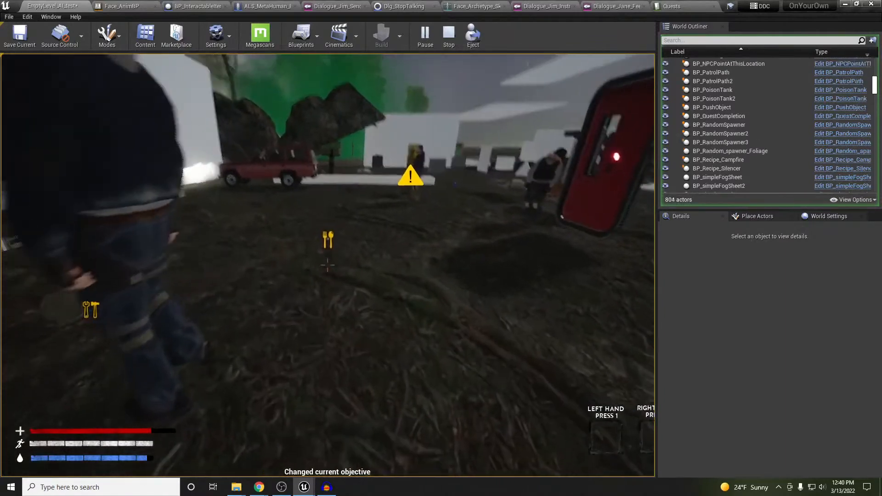
pyautogui.press('w')
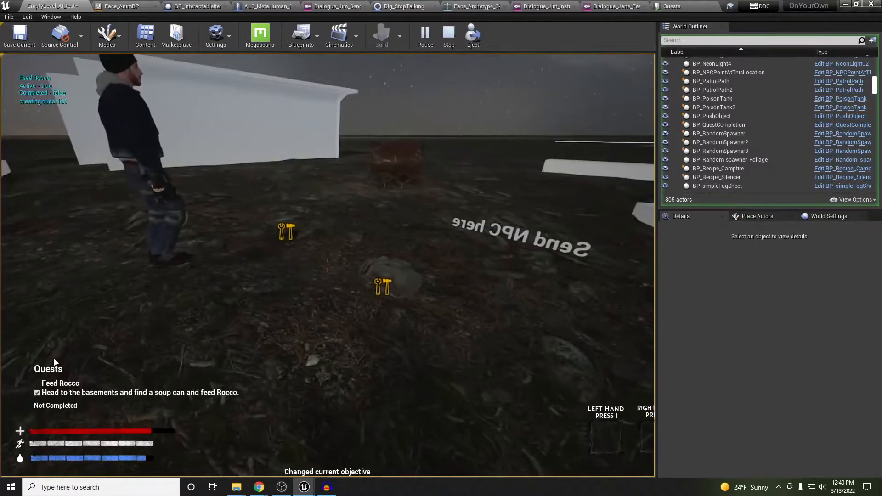
pyautogui.click(159, 350)
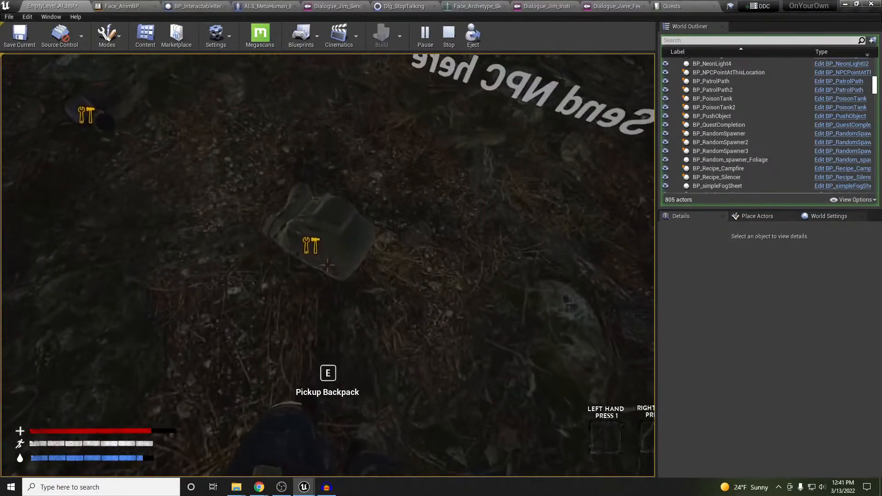
# Pick up the backpack, inspect the Can of Soup in its inventory, then stop the play-test
pyautogui.press('e')
pyautogui.press('w')
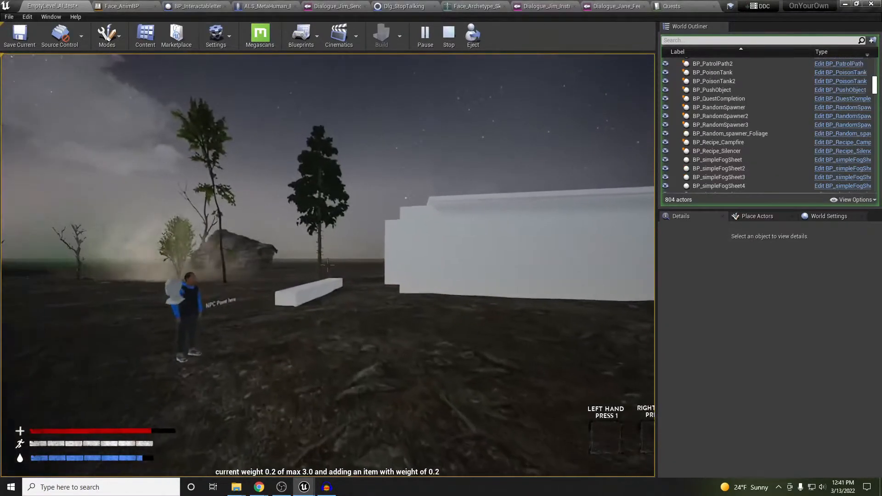
pyautogui.press('i')
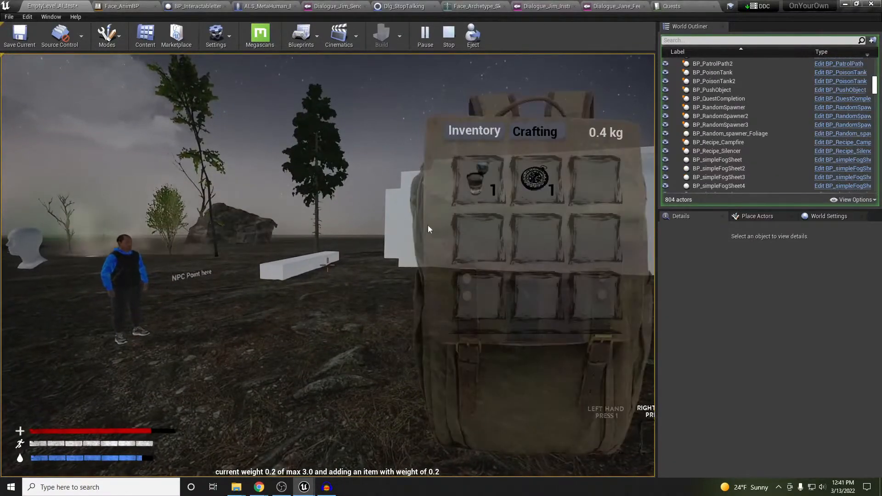
pyautogui.moveTo(469, 190)
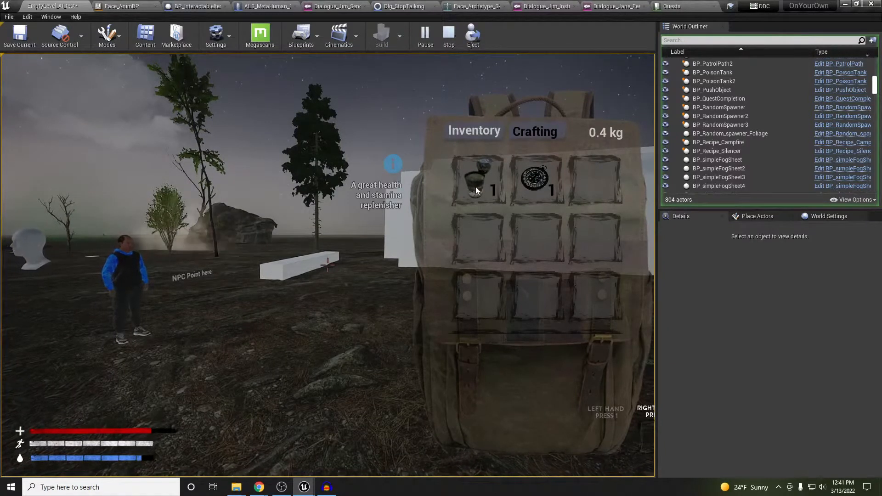
pyautogui.click(477, 185)
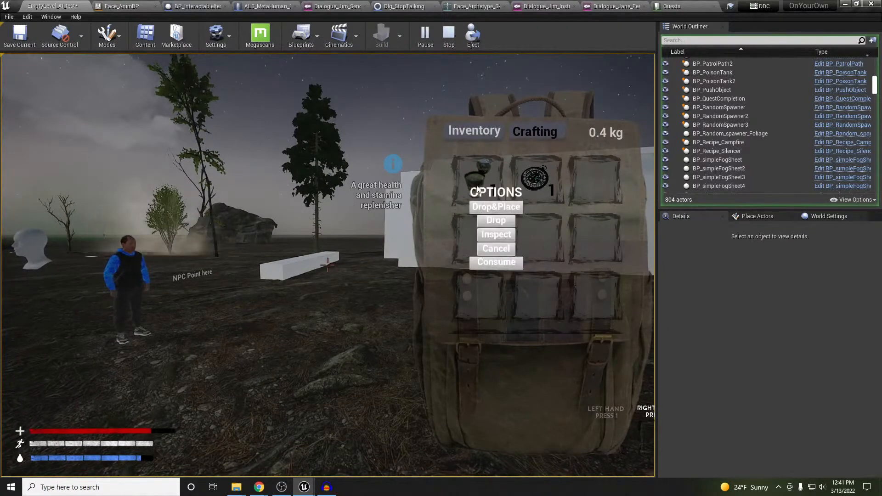
pyautogui.click(493, 235)
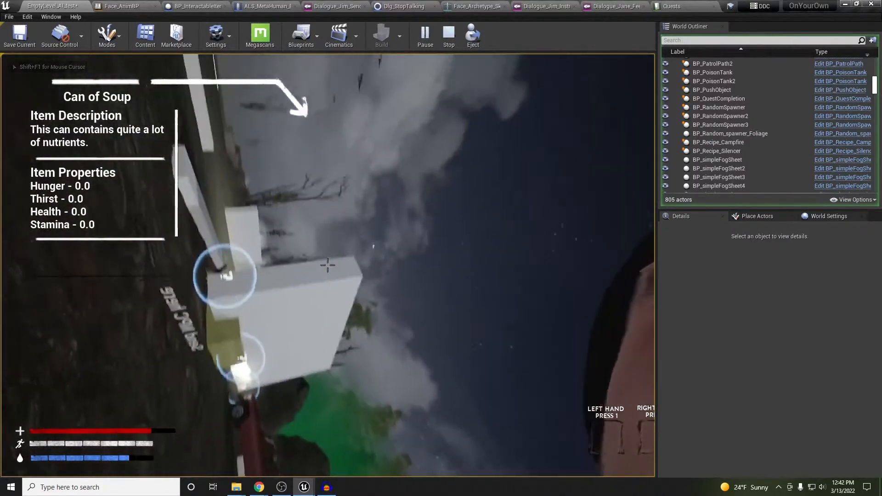
pyautogui.press('i')
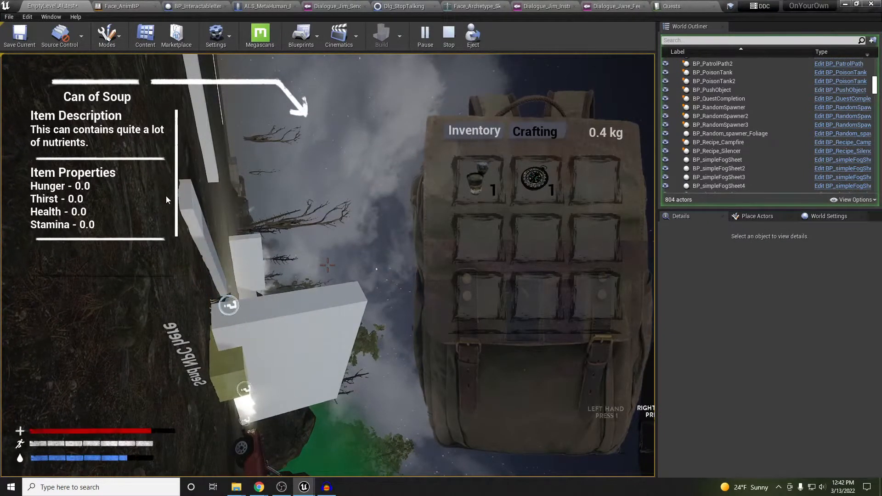
pyautogui.press('Escape')
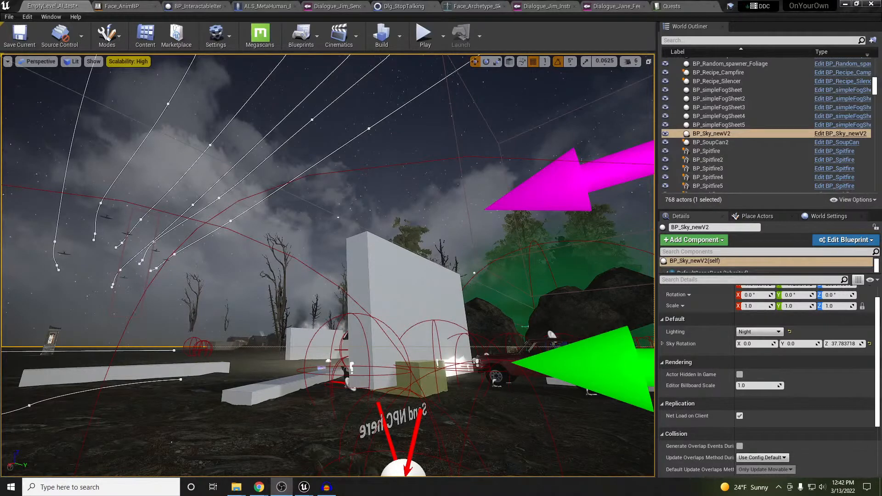
# Search the placeable classes for 'dog' and drop a DogCharacter beside the NPC Point marker
pyautogui.moveTo(378, 269)
pyautogui.mouseDown(button='right')
pyautogui.moveTo(595, 324)
pyautogui.moveTo(781, 334)
pyautogui.moveTo(792, 315)
pyautogui.moveTo(785, 323)
pyautogui.mouseUp(button='right')
pyautogui.press('w')
pyautogui.press('d')
pyautogui.moveTo(321, 247); pyautogui.dragTo(323, 282, button='right')
pyautogui.press('w')
pyautogui.press('s')
pyautogui.click(757, 215)
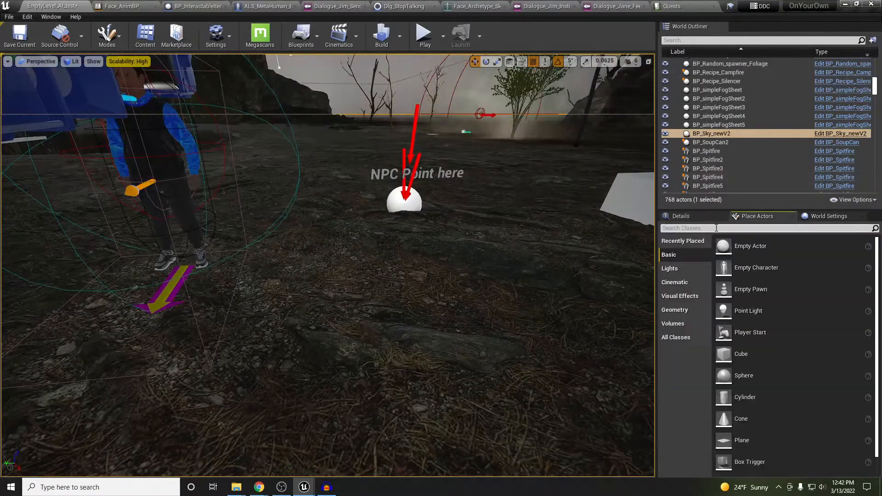
pyautogui.click(711, 229)
pyautogui.write('rocco')
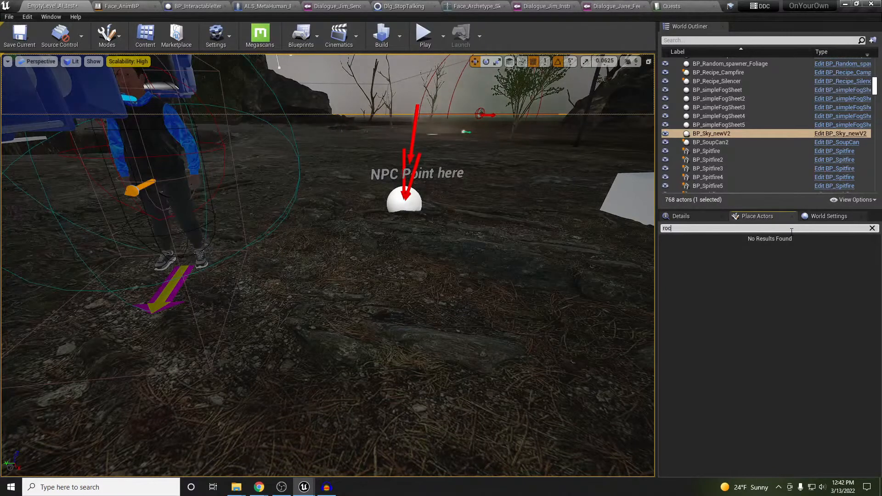
pyautogui.press('BackSpace')
pyautogui.press('BackSpace')
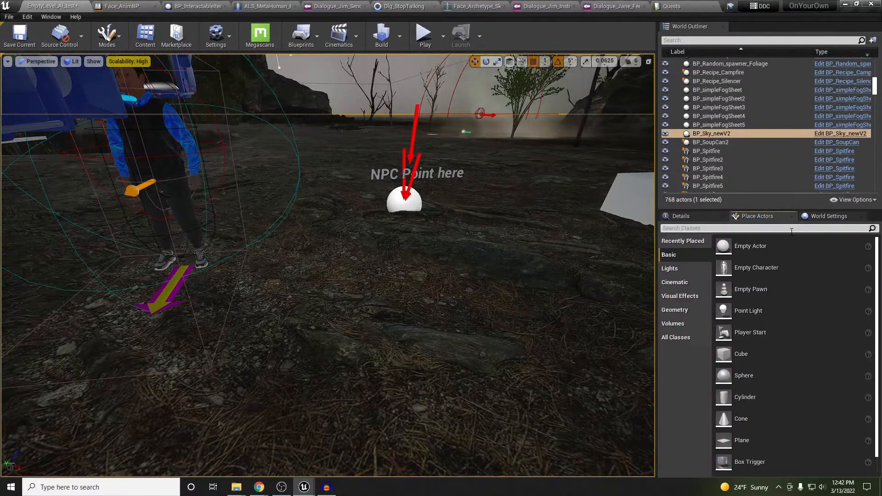
pyautogui.write('dog')
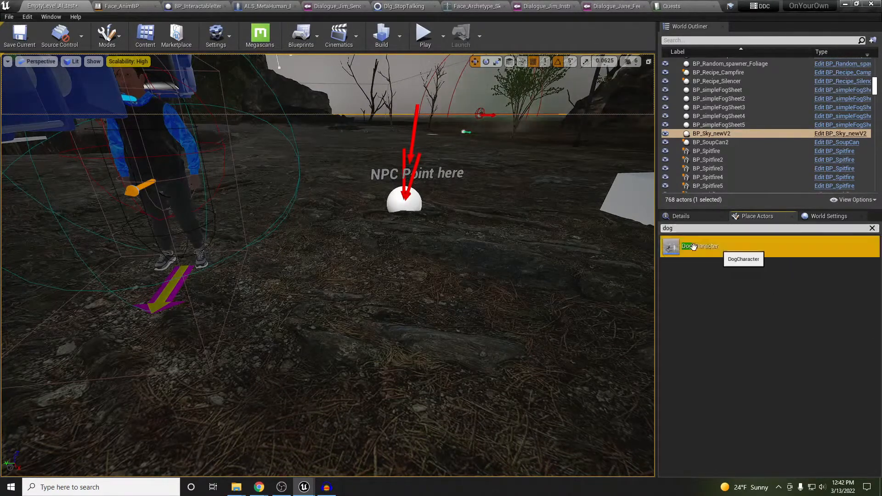
pyautogui.moveTo(700, 246); pyautogui.dragTo(280, 272)
# Try tilting the dog about 30 degrees with the rotate tool, then undo the tilt
pyautogui.press('e')
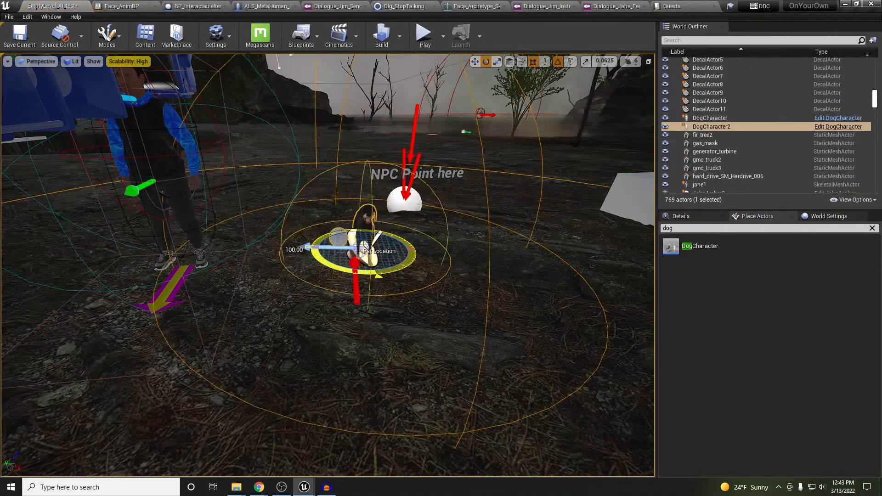
pyautogui.click(681, 216)
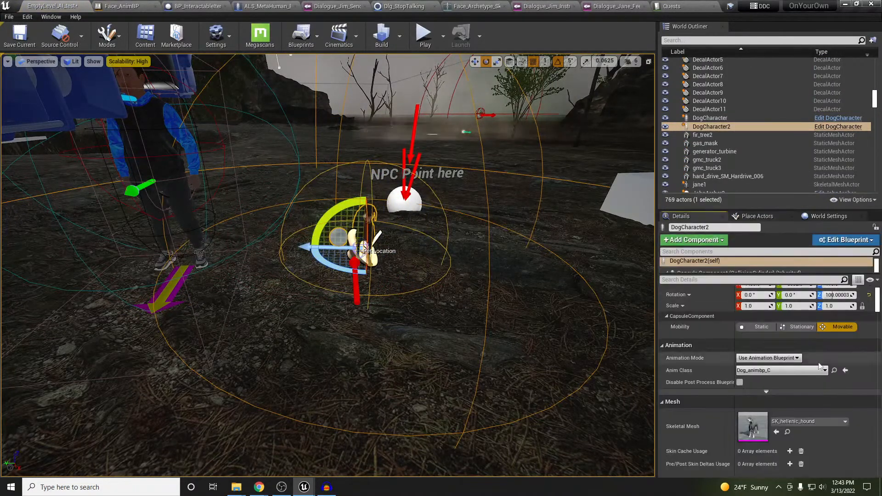
pyautogui.scroll(-2, 807, 380)
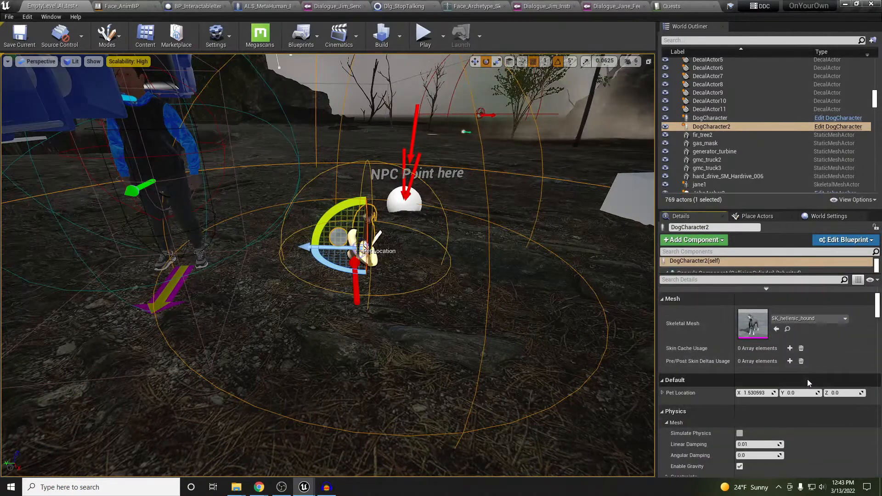
pyautogui.scroll(3, 807, 379)
pyautogui.scroll(1, 807, 379)
pyautogui.scroll(-1, 807, 379)
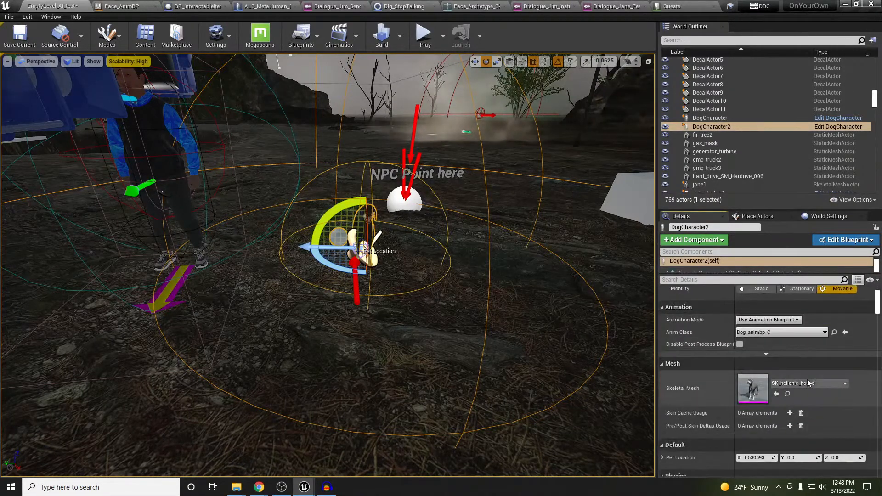
pyautogui.scroll(-1, 807, 379)
pyautogui.scroll(-1, 823, 375)
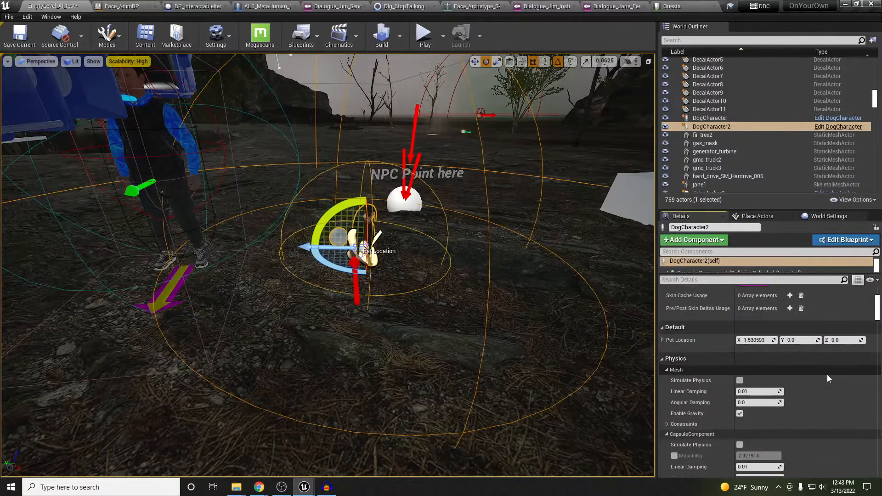
pyautogui.scroll(-4, 823, 390)
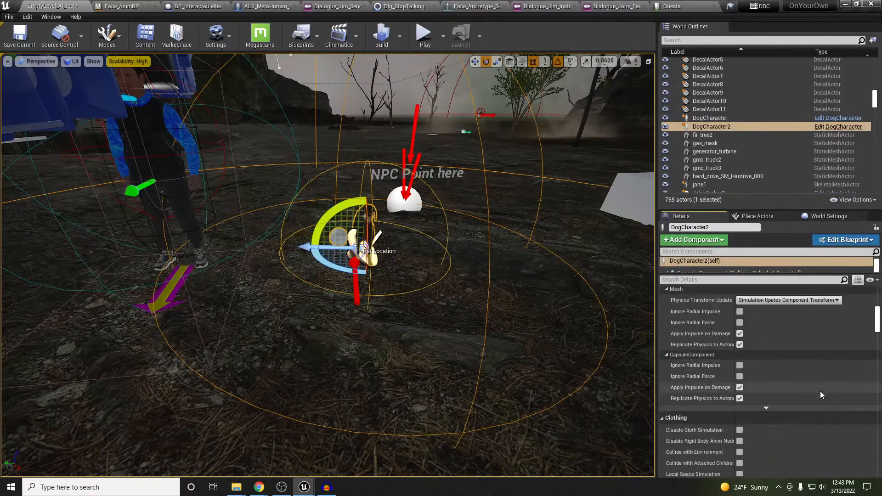
pyautogui.scroll(-5, 820, 393)
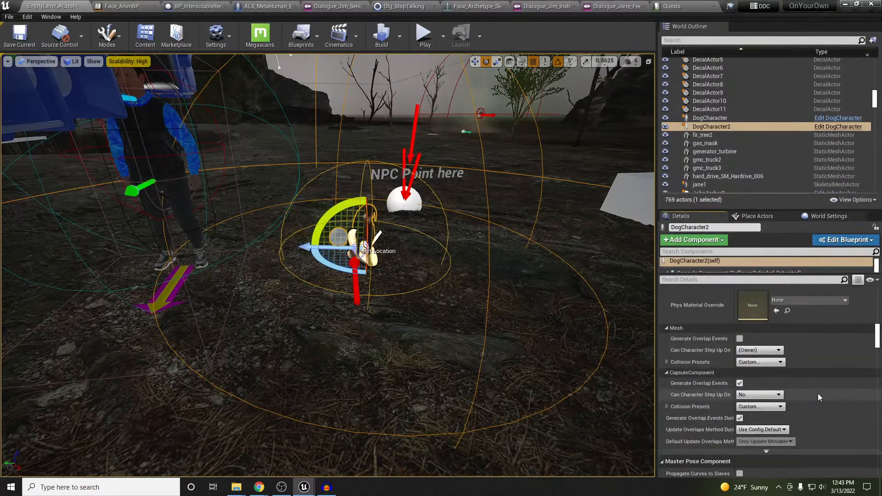
pyautogui.scroll(10, 832, 322)
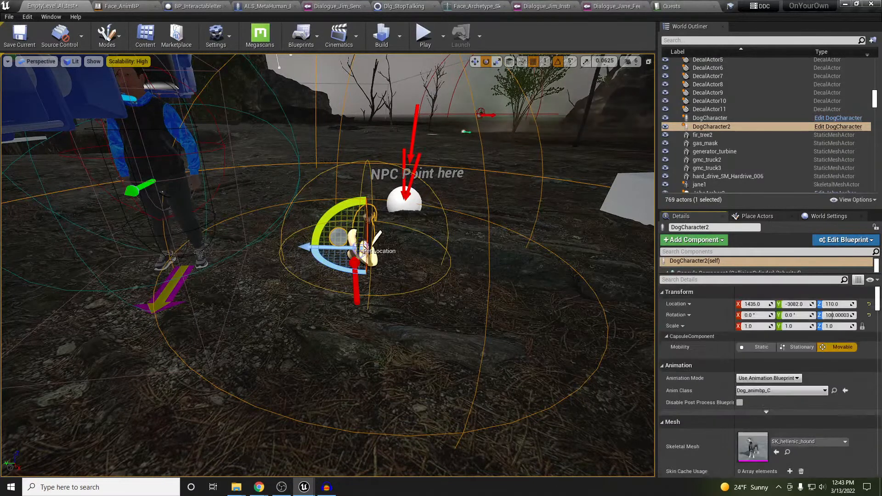
pyautogui.moveTo(311, 248); pyautogui.dragTo(318, 225)
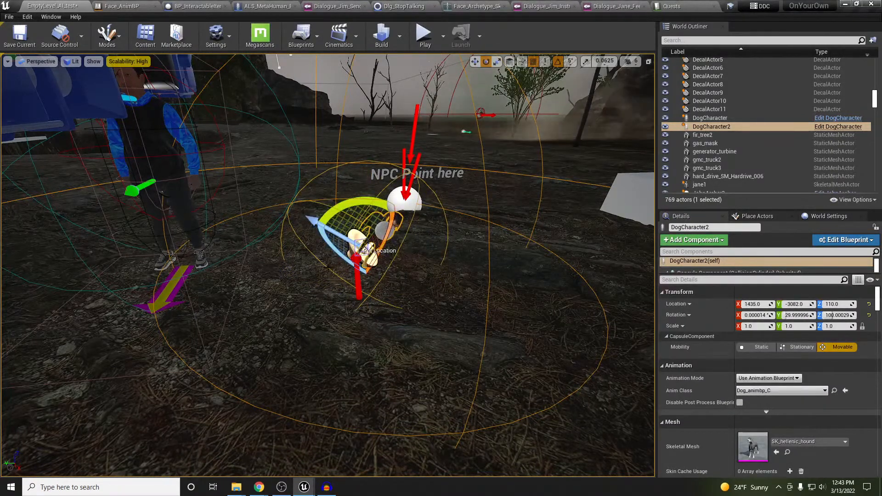
pyautogui.rightClick(317, 282)
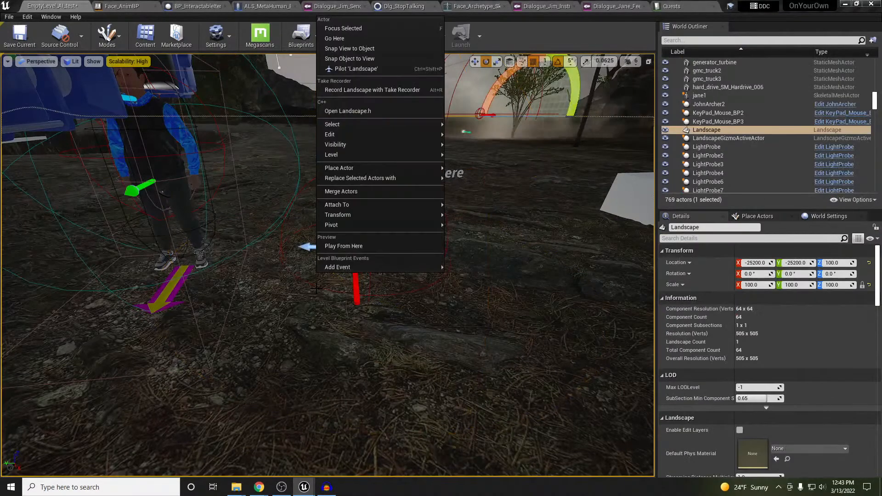
pyautogui.moveTo(341, 314); pyautogui.dragTo(340, 300, button='right')
pyautogui.hotkey('ctrl', 'z')
pyautogui.hotkey('ctrl', 'z')
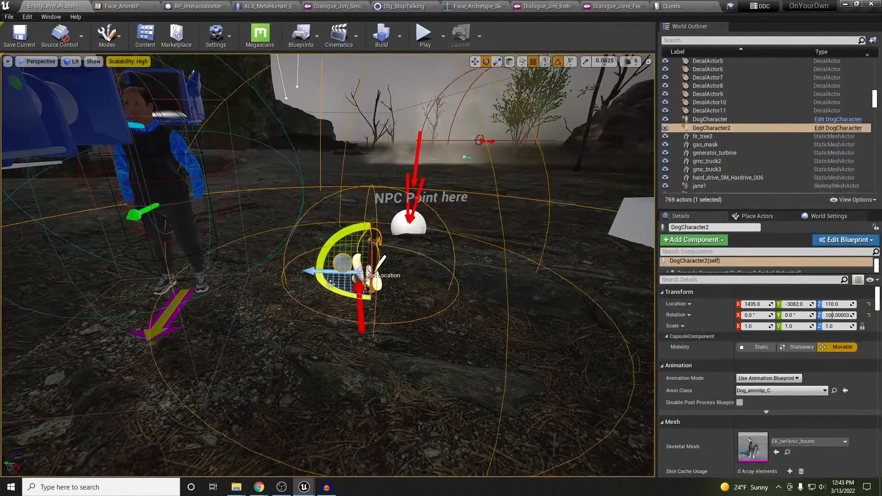
# Move the dog to about 1459.8, -3222.8 right of the NPC point and start play-testing
pyautogui.moveTo(333, 273); pyautogui.dragTo(475, 276)
pyautogui.moveTo(475, 276); pyautogui.dragTo(504, 287, button='right')
pyautogui.press('s')
pyautogui.press('a')
pyautogui.moveTo(301, 339); pyautogui.dragTo(301, 337, button='right')
pyautogui.press('d')
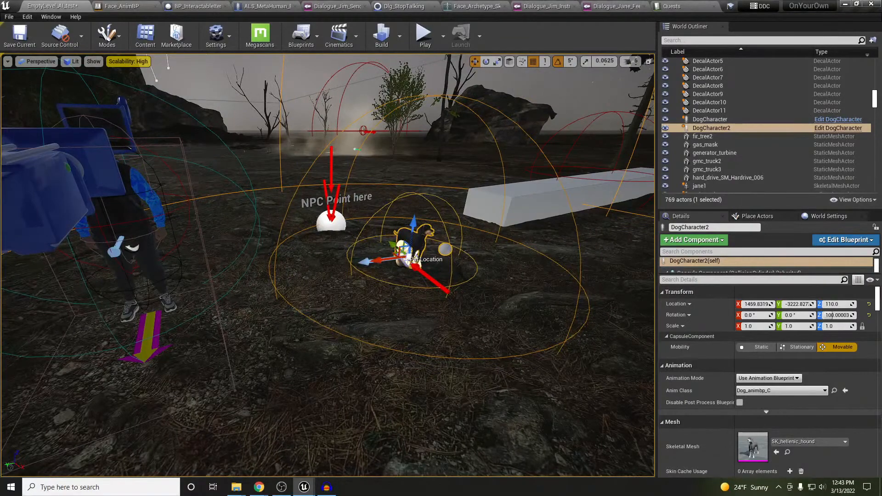
pyautogui.hotkey('alt', 'p')
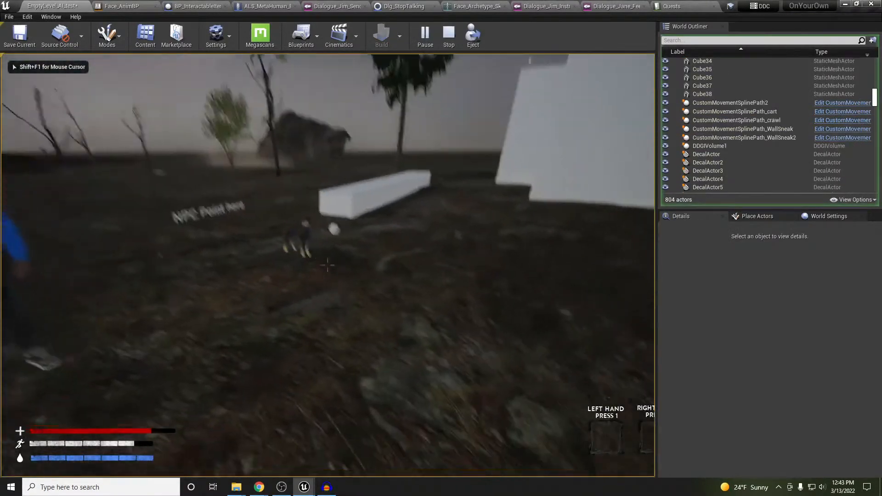
# Walk up to Rocco for the Pet Rocco prompt, then to Jim for Talk to Jim, and stop play
pyautogui.press('w')
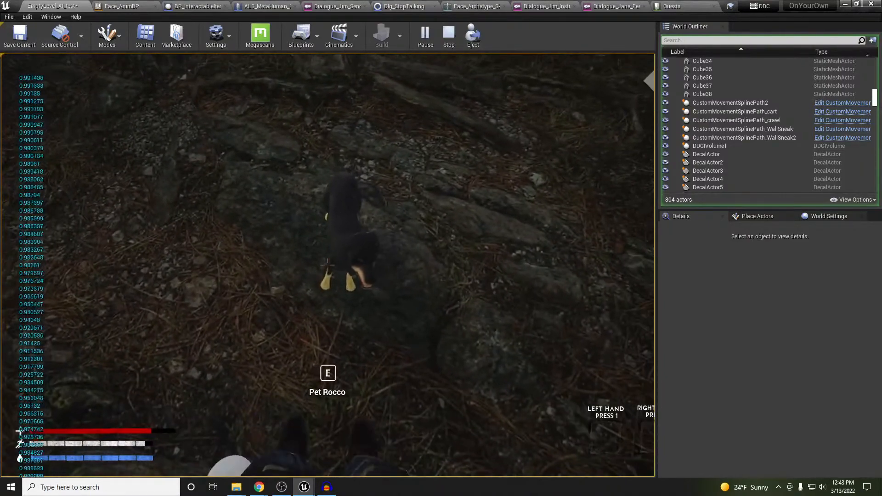
pyautogui.press('s')
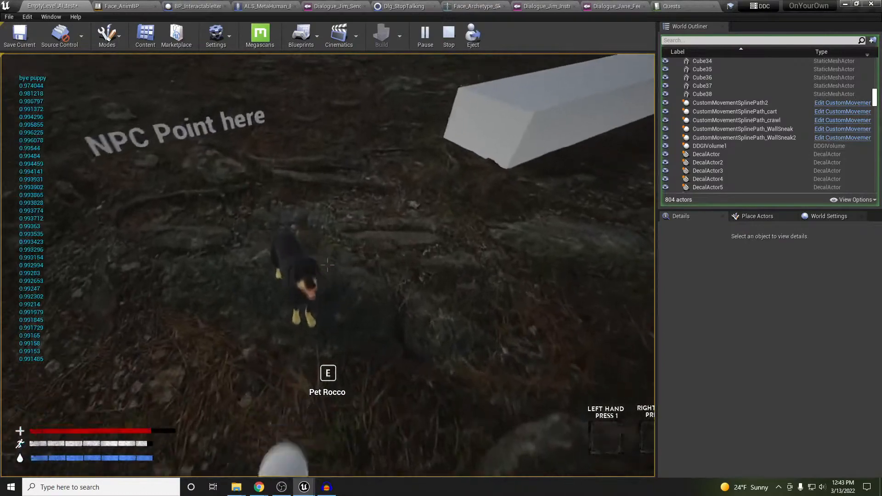
pyautogui.press('s')
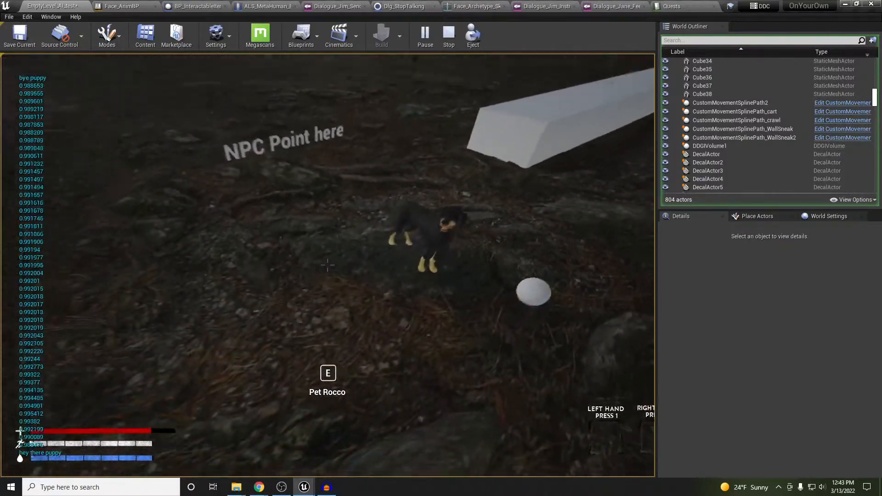
pyautogui.press('w')
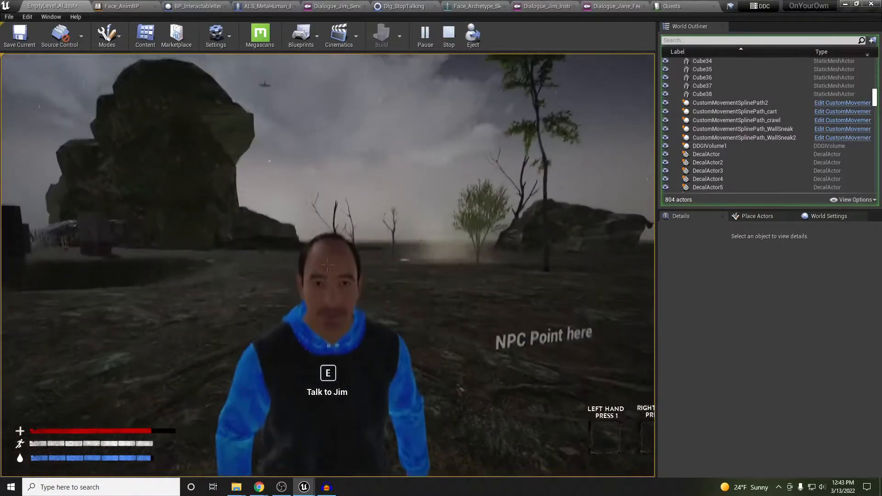
pyautogui.press('s')
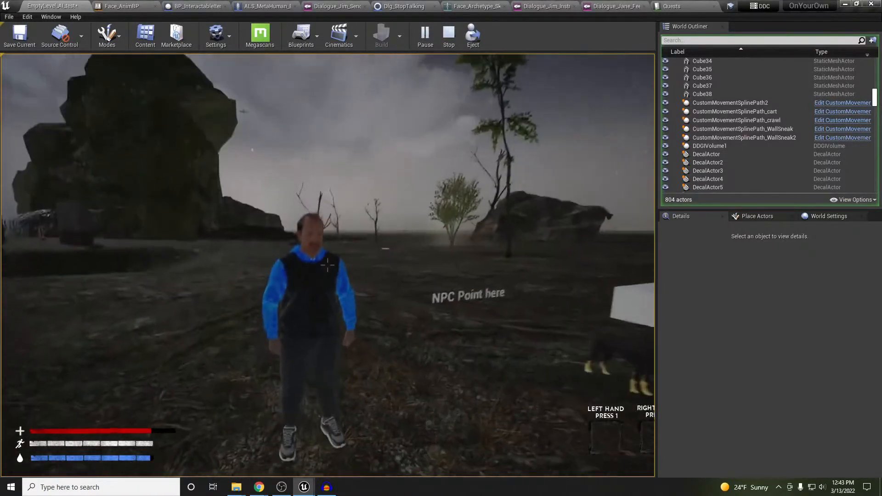
pyautogui.press('Escape')
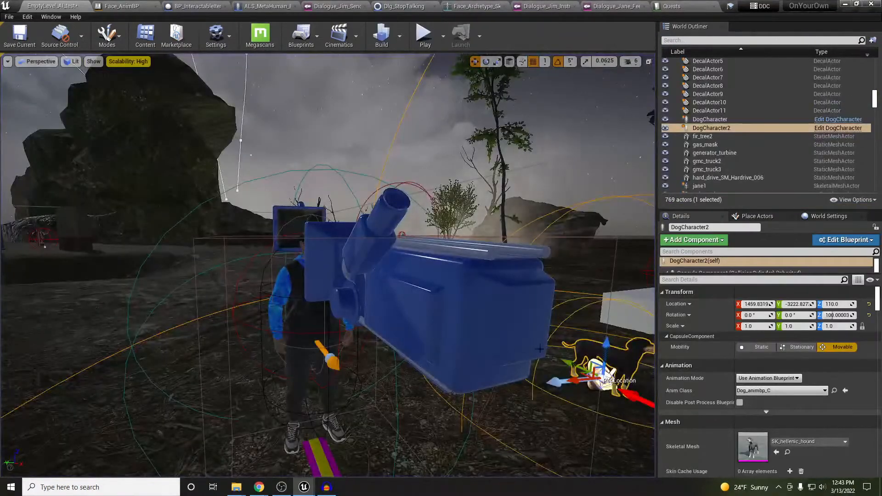
# Move DogCharacter2 along the white block to about 1528.4, -3611.8, then start Play-in-editor again
pyautogui.moveTo(574, 381); pyautogui.dragTo(669, 371)
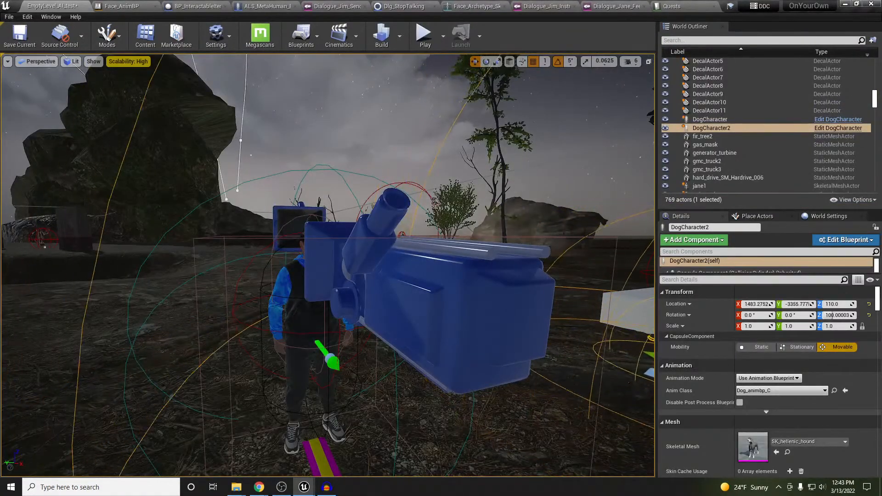
pyautogui.press('f')
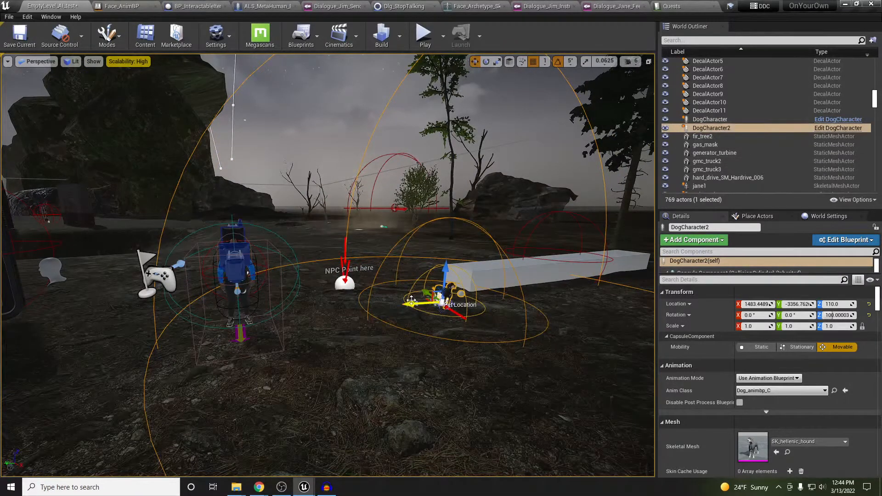
pyautogui.moveTo(411, 300); pyautogui.dragTo(533, 298)
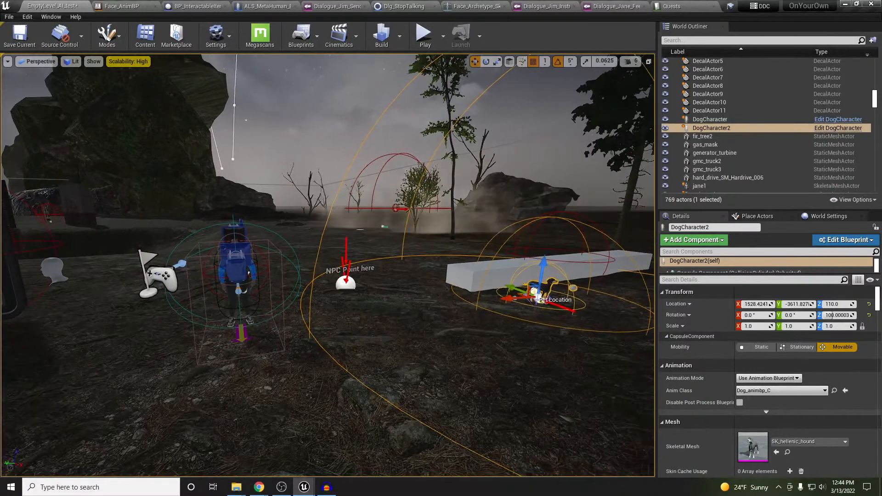
pyautogui.hotkey('alt', 'p')
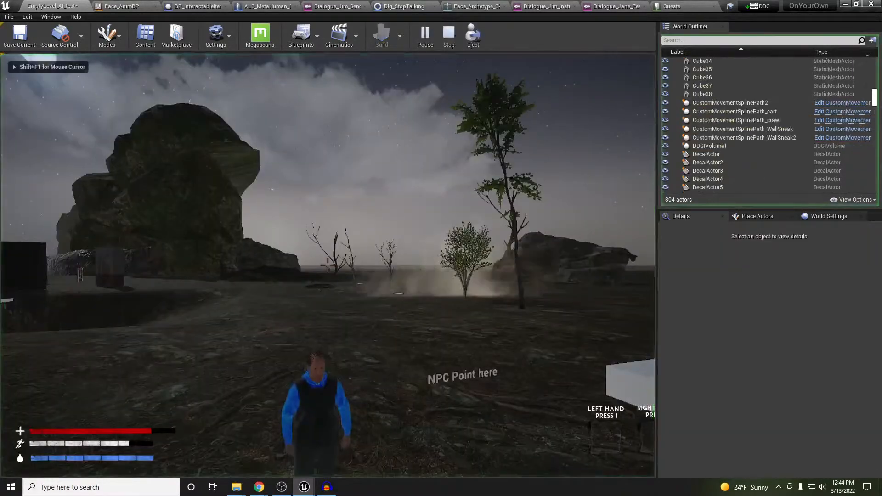
# Talk to Jim, reply 'Sure, what is it?', and accept the Feed Rocco quest
pyautogui.press('w')
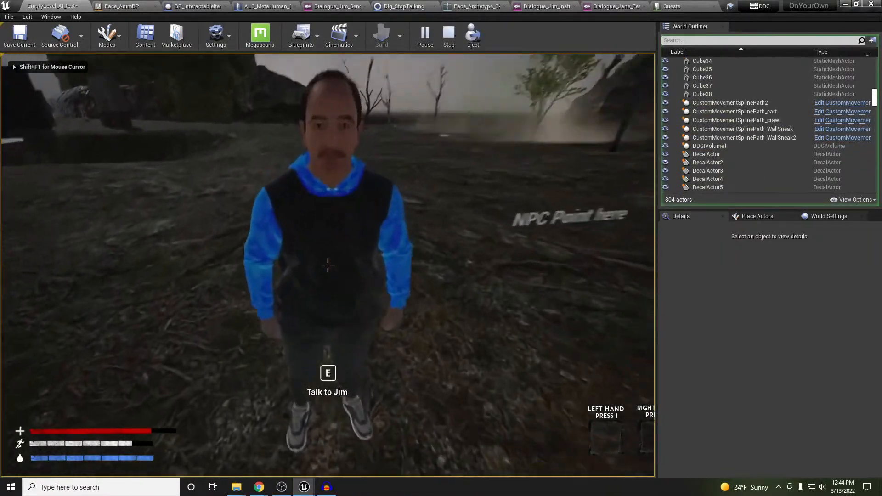
pyautogui.press('e')
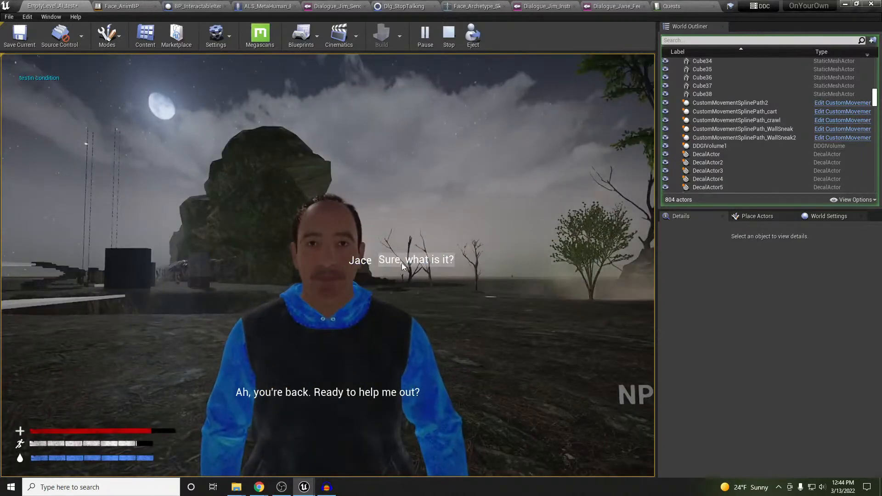
pyautogui.click(401, 263)
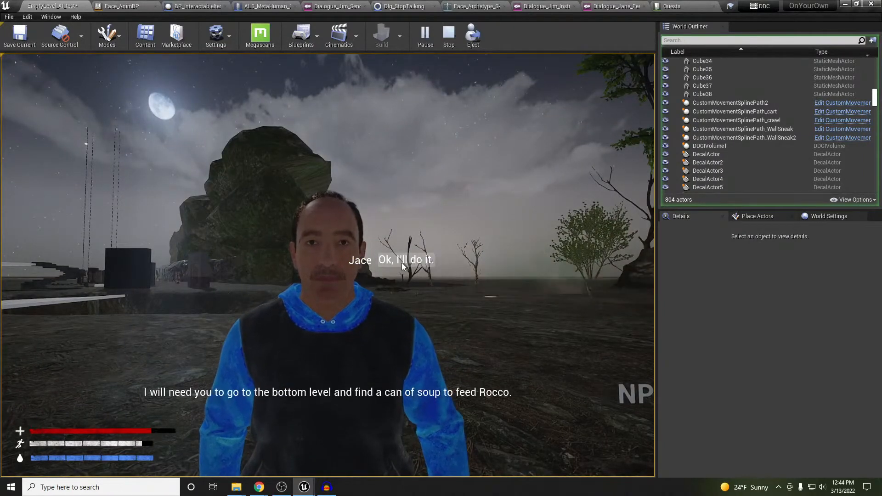
pyautogui.click(402, 263)
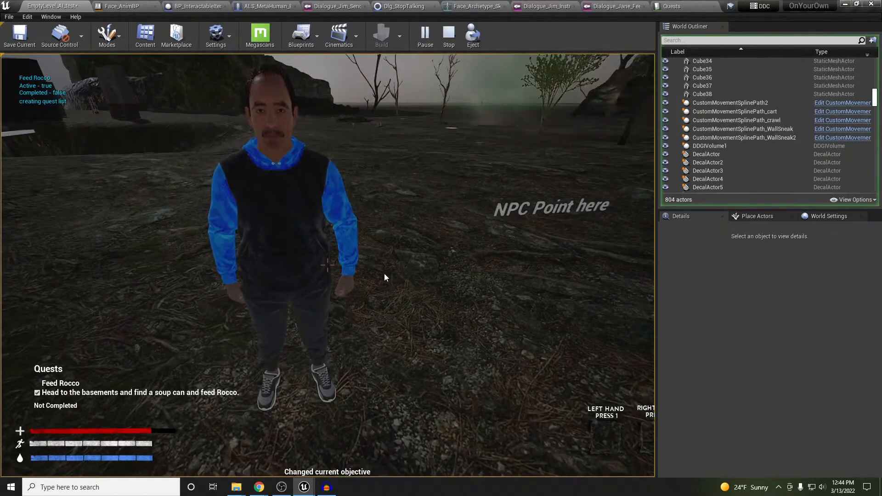
pyautogui.click(291, 316)
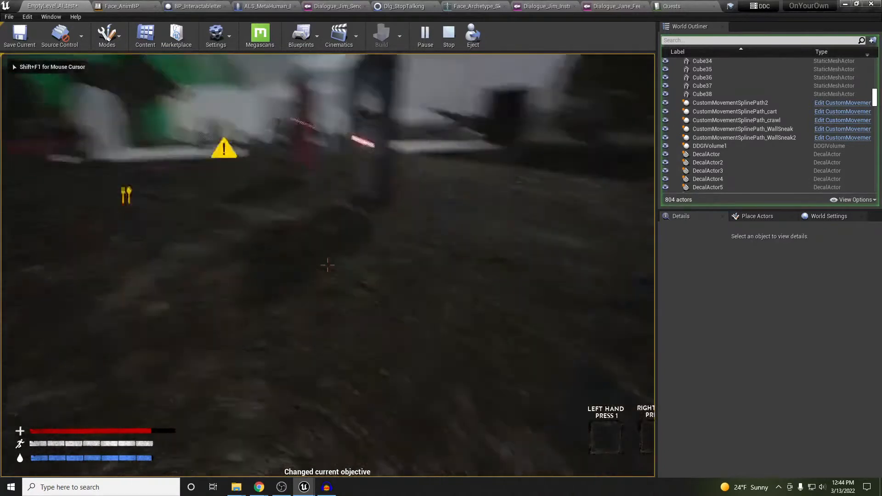
# Walk to the food marker, pick up the soup can, and head back to Rocco
pyautogui.press('w')
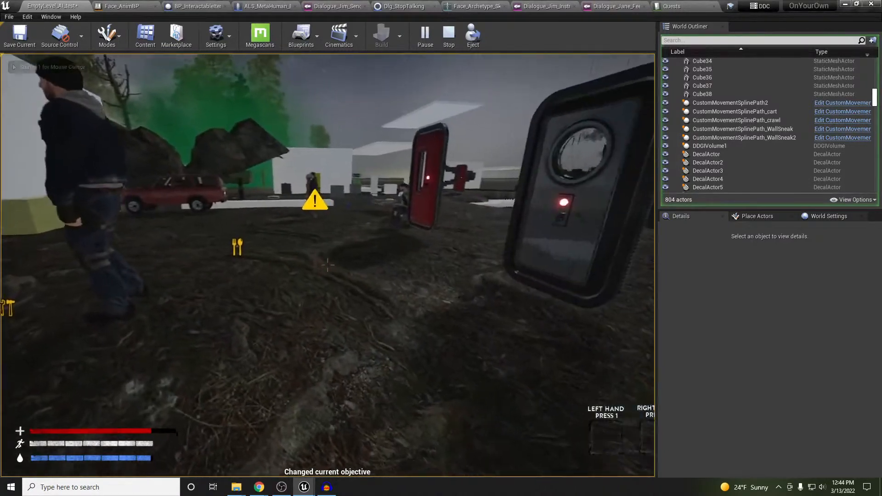
pyautogui.press('w')
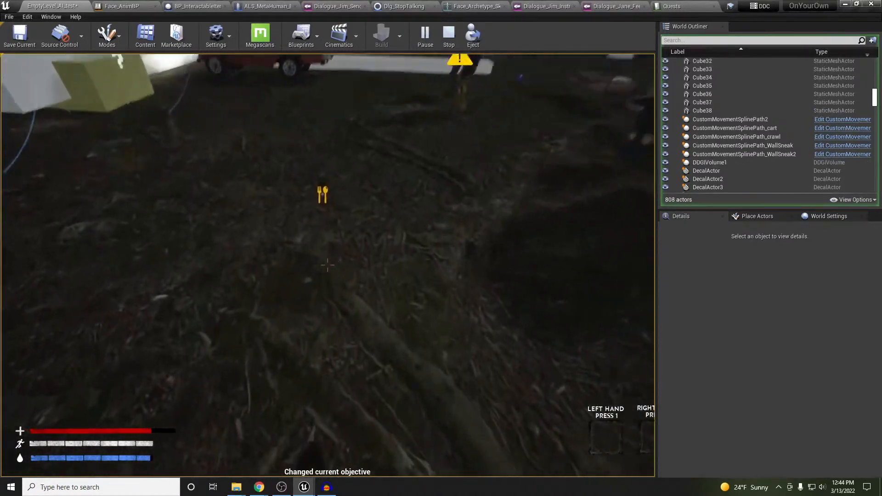
pyautogui.press('e')
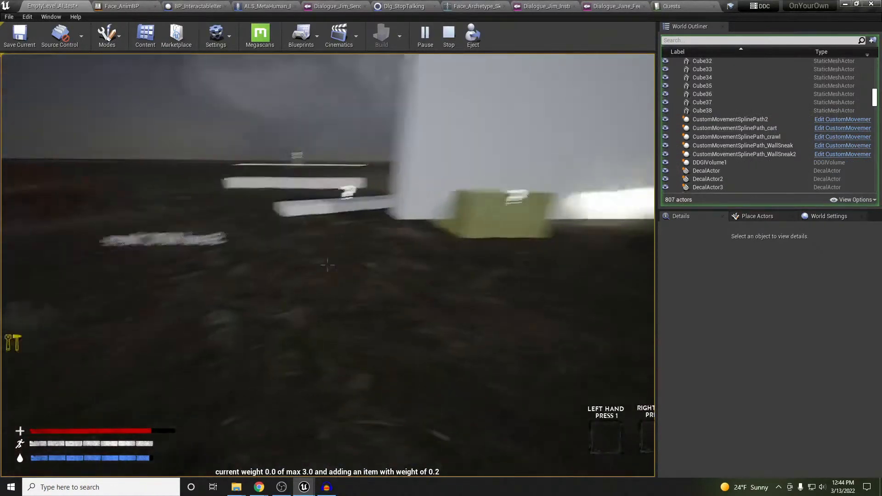
pyautogui.press('w')
pyautogui.press('w')
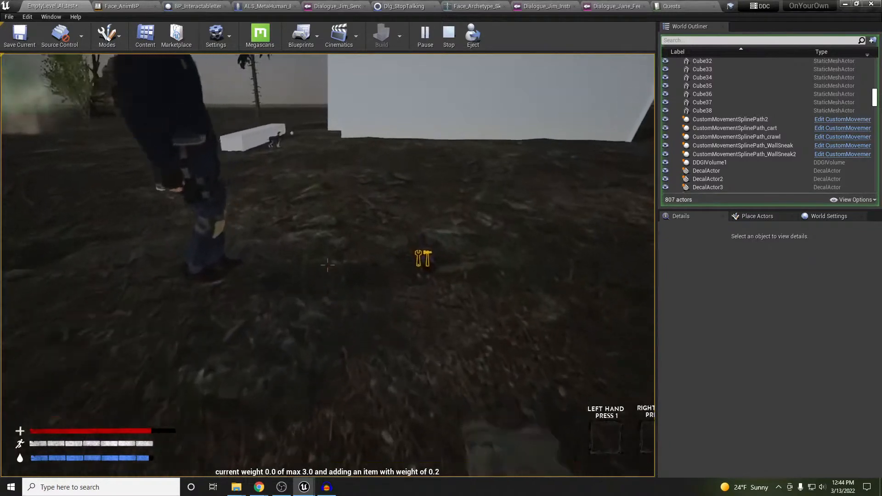
pyautogui.press('w')
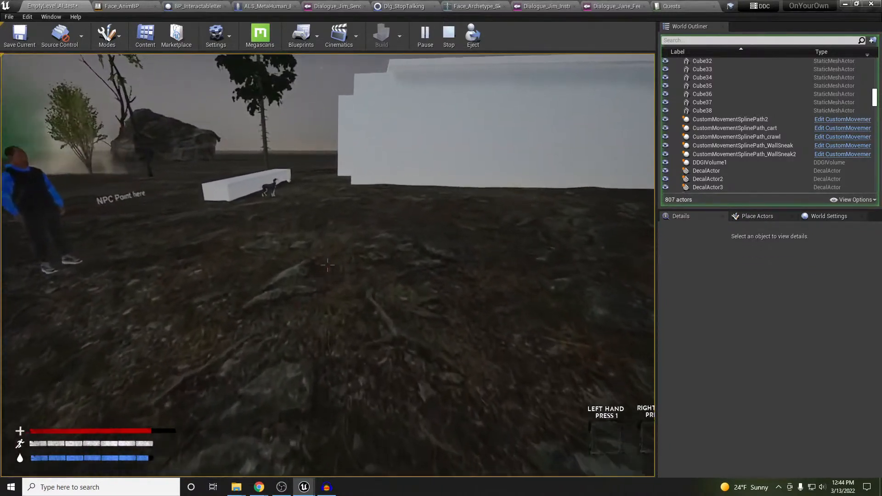
pyautogui.press('w')
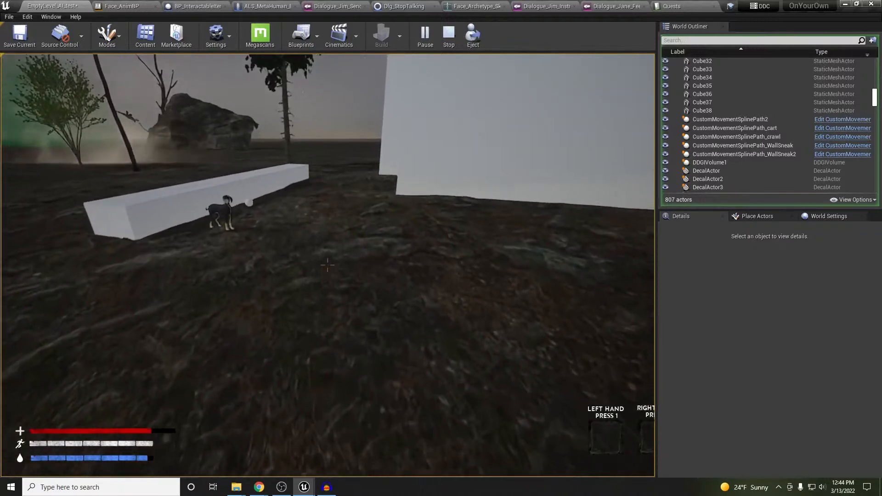
pyautogui.press('w')
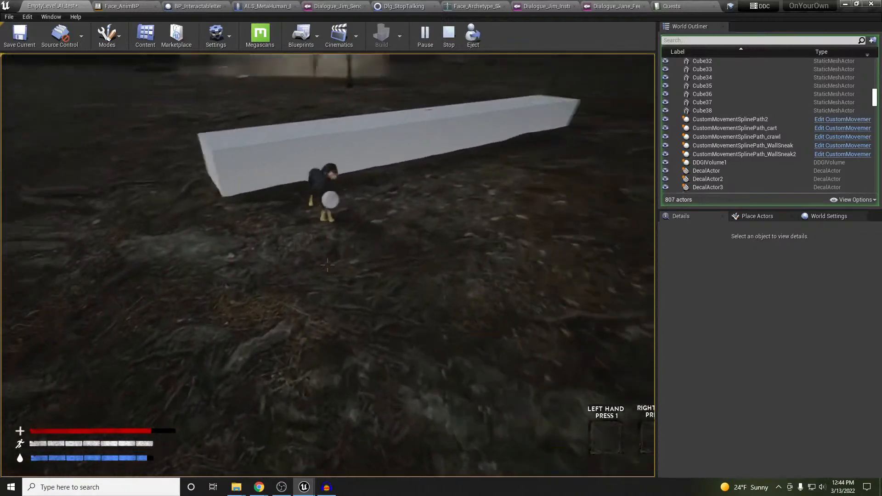
pyautogui.press('w')
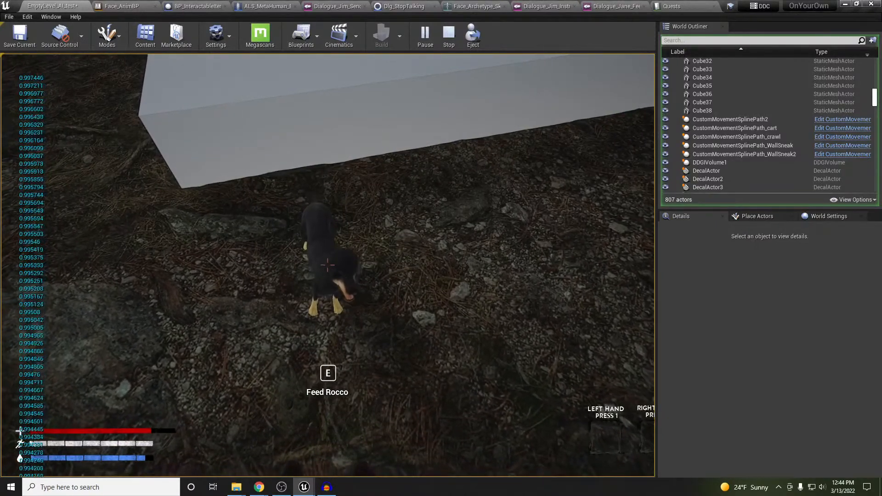
# Step toward and away from the dog to check the Feed Rocco prompt, then stop playing
pyautogui.press('s')
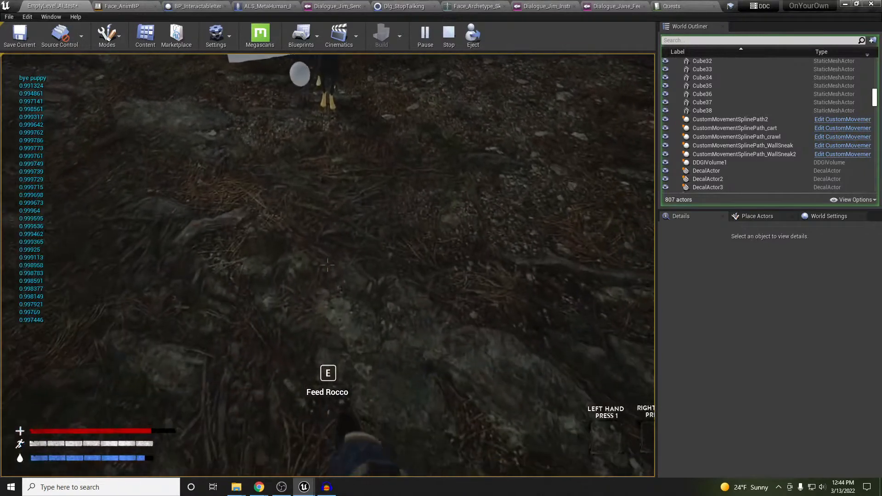
pyautogui.press('w')
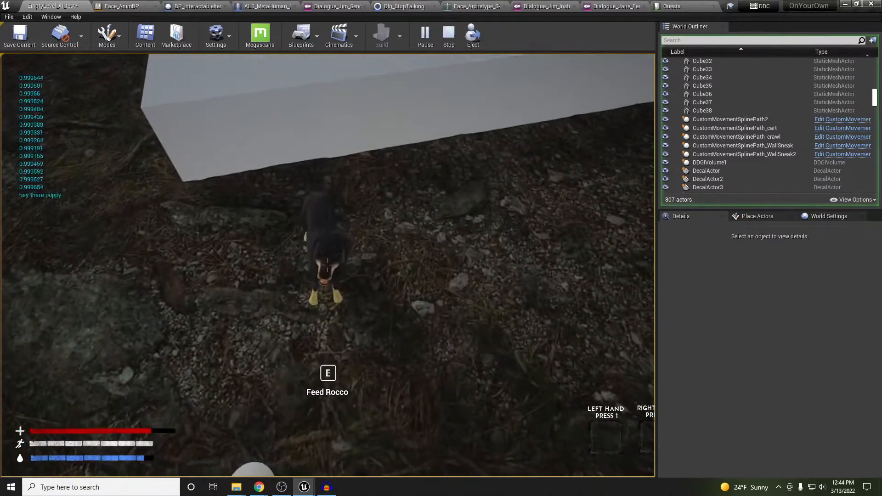
pyautogui.press('w')
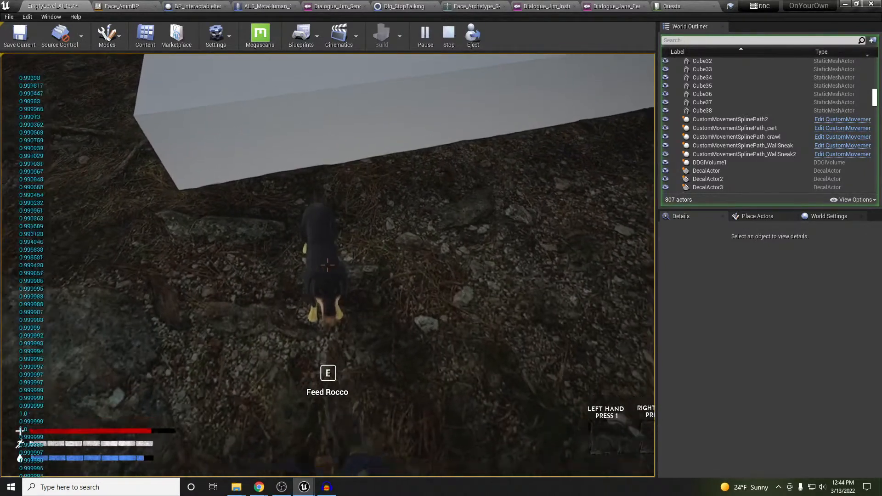
pyautogui.press('s')
pyautogui.press('Escape')
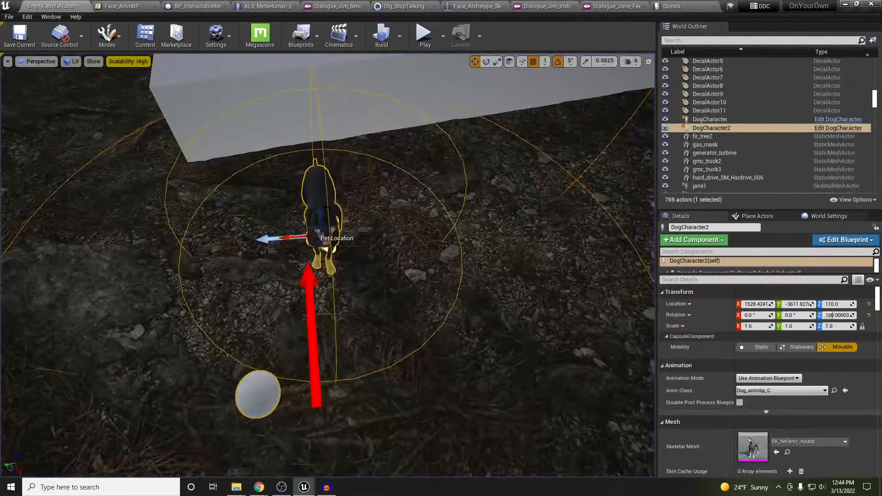
# In the DogCharacter blueprint, align the Event Interact Dot and Event Interact nodes in the interact with dog section
pyautogui.click(842, 129)
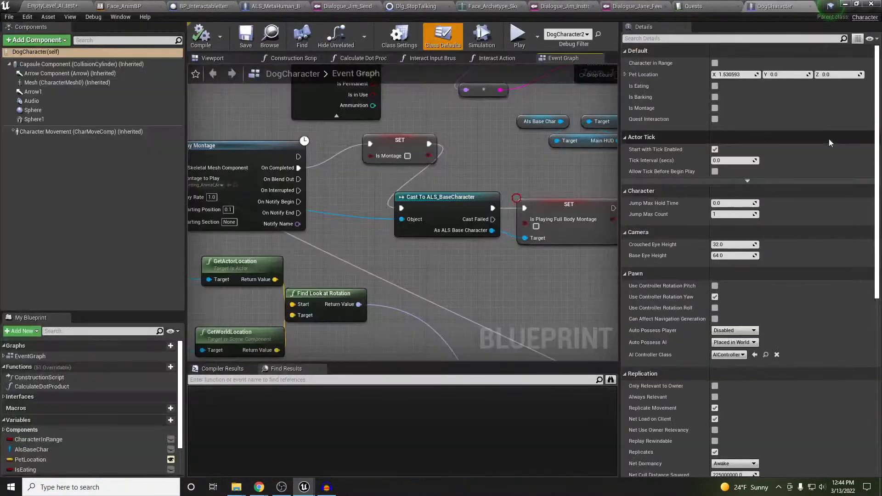
pyautogui.moveTo(552, 270); pyautogui.dragTo(617, 300, button='right')
pyautogui.scroll(-2, 492, 279)
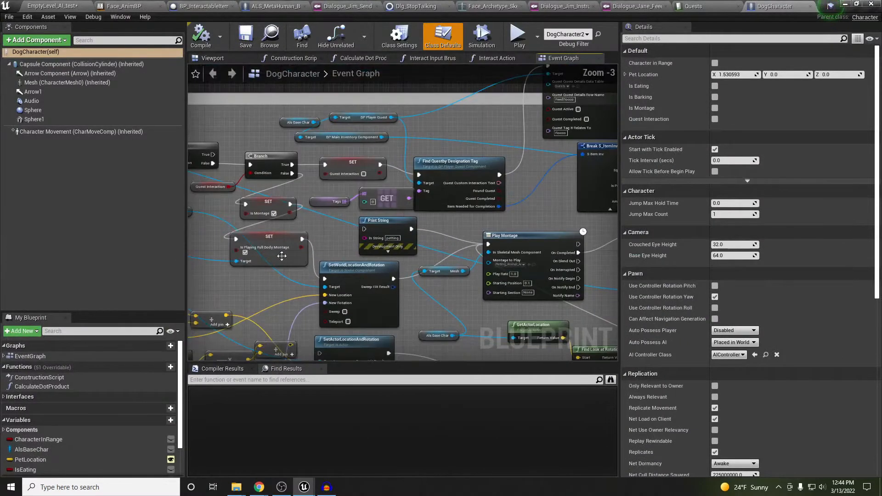
pyautogui.moveTo(281, 256); pyautogui.dragTo(584, 291, button='right')
pyautogui.moveTo(307, 207); pyautogui.dragTo(420, 235, button='right')
pyautogui.moveTo(338, 255); pyautogui.dragTo(319, 266, button='right')
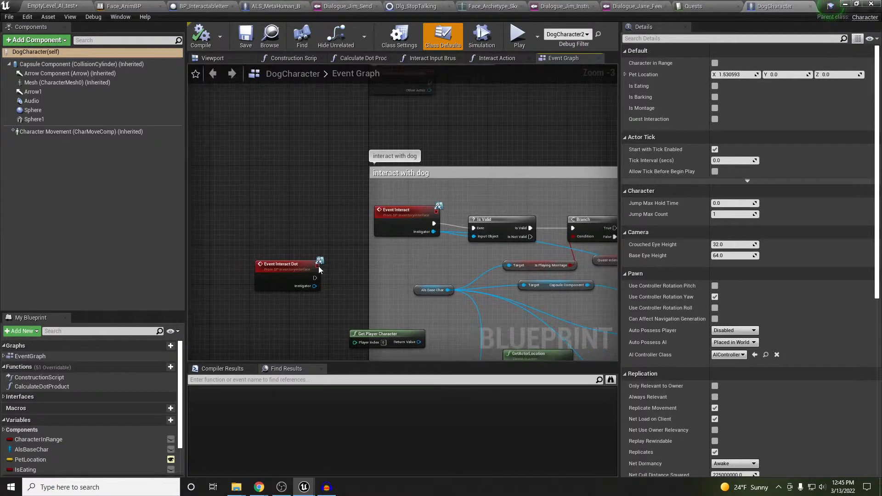
pyautogui.moveTo(289, 268); pyautogui.dragTo(290, 254)
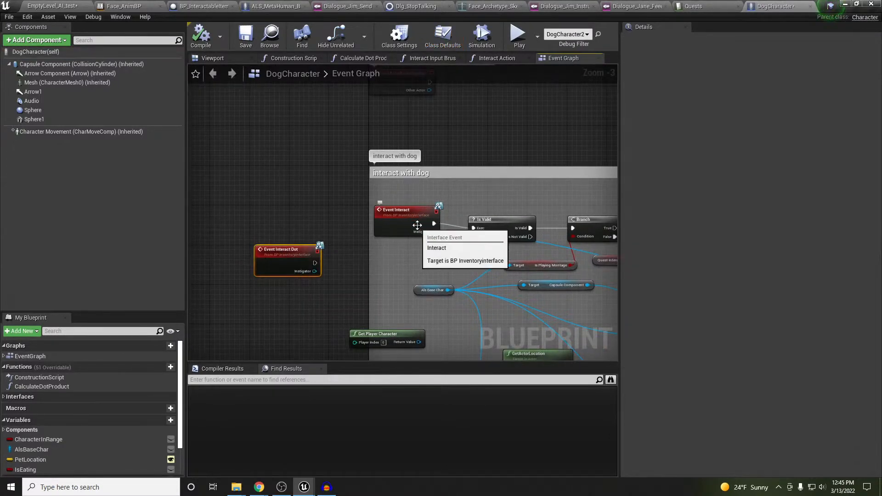
pyautogui.moveTo(412, 222); pyautogui.dragTo(412, 238)
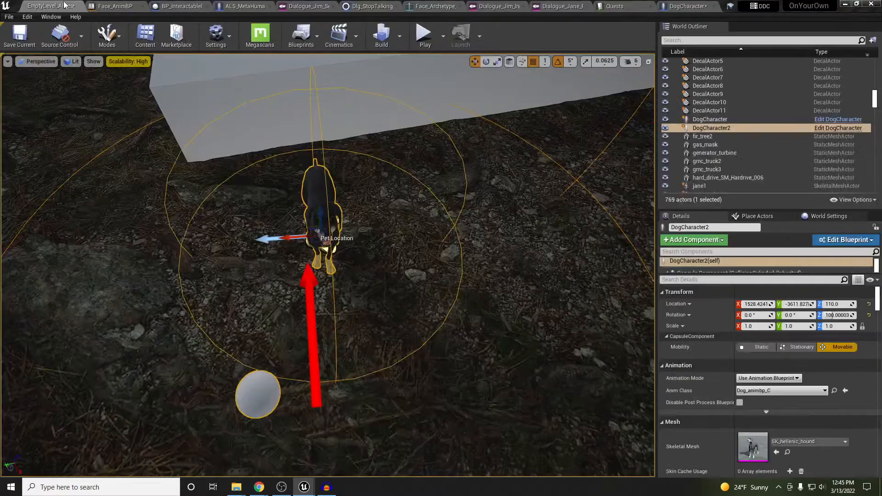
# Back in the level, select the interactive MetaHuman NPC near the NPC point
pyautogui.click(69, 6)
pyautogui.moveTo(329, 266); pyautogui.dragTo(237, 202, button='right')
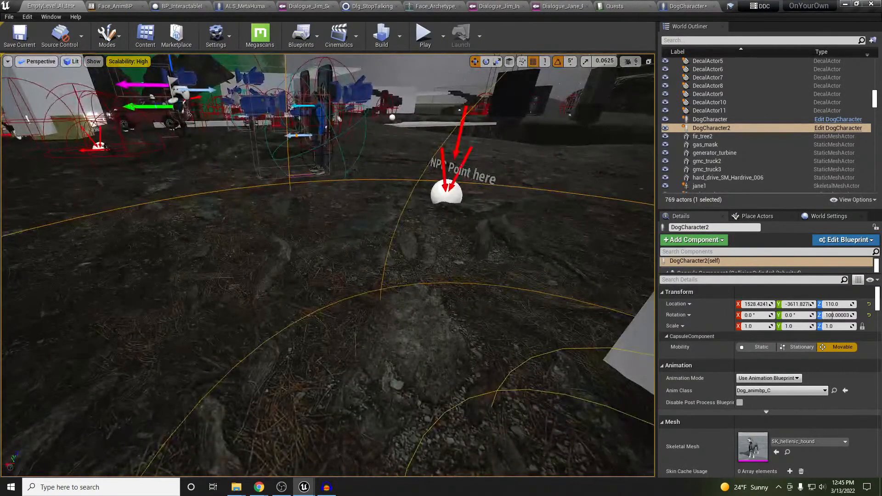
pyautogui.click(325, 132)
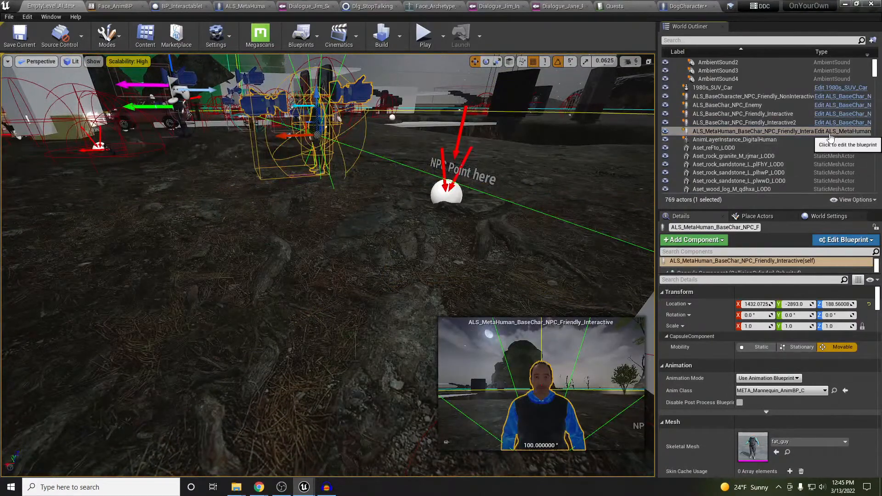
# Open the ALS_MetaHuman_BaseChar_NPC_Friendly_Interactive blueprint and centre its Event Graph on the Interact dot nodes
pyautogui.click(822, 131)
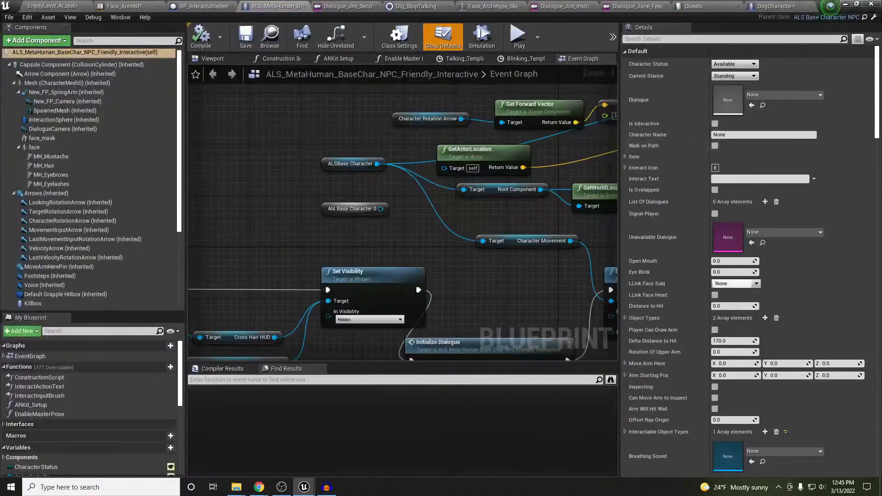
pyautogui.scroll(-6, 453, 227)
pyautogui.scroll(-3, 579, 216)
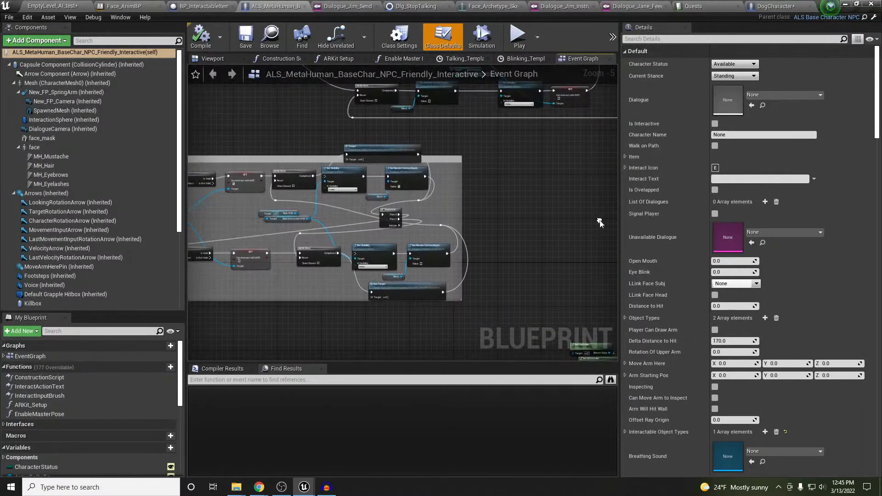
pyautogui.scroll(6, 377, 244)
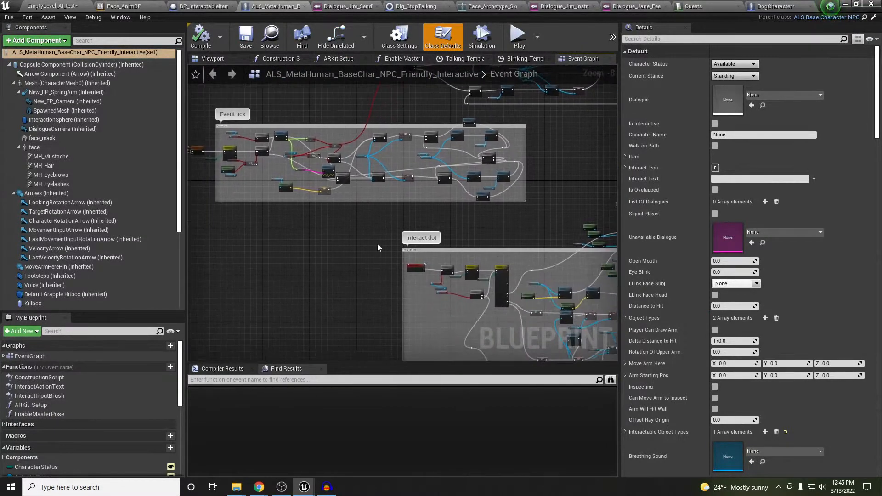
pyautogui.scroll(2, 428, 268)
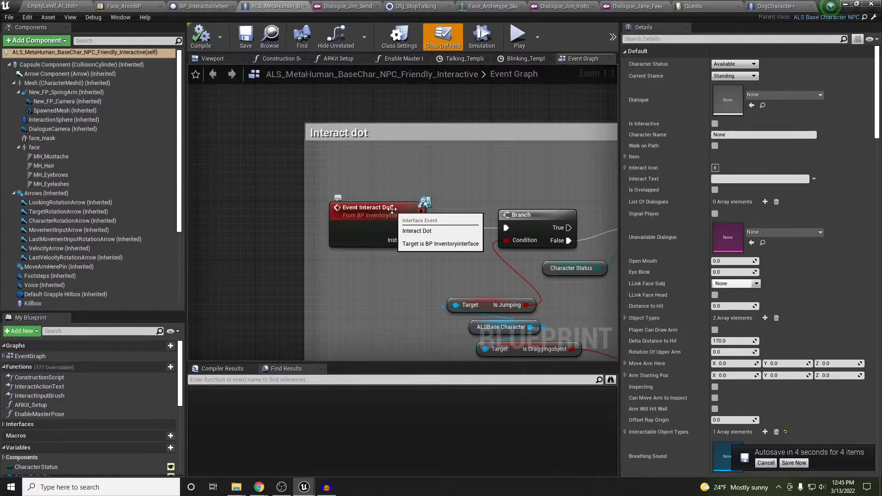
pyautogui.moveTo(448, 176); pyautogui.dragTo(416, 188, button='right')
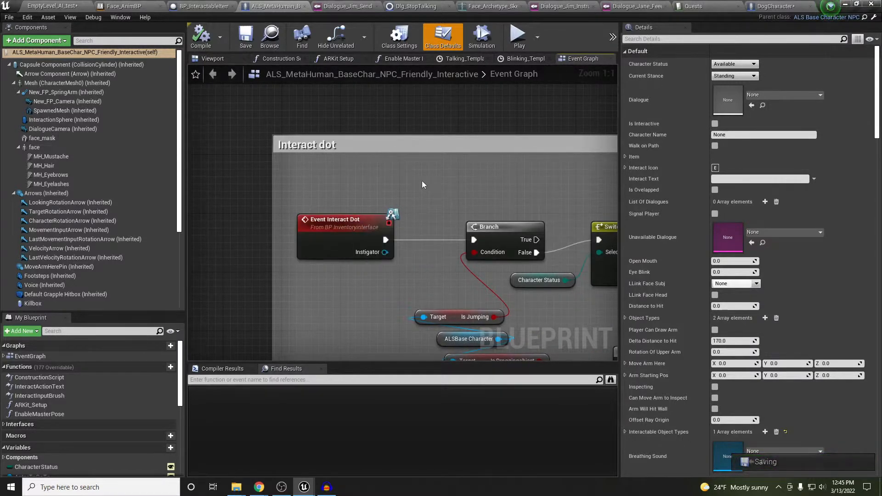
# Move DogCharacter's Event Interact Dot into the interact with dog comment and wire it to Is Valid
pyautogui.click(775, 7)
pyautogui.moveTo(294, 252); pyautogui.dragTo(419, 192)
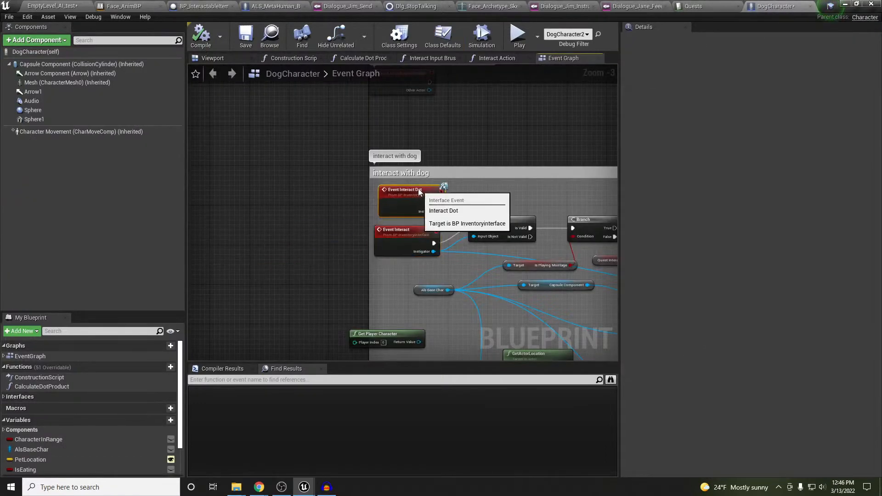
pyautogui.scroll(4, 412, 189)
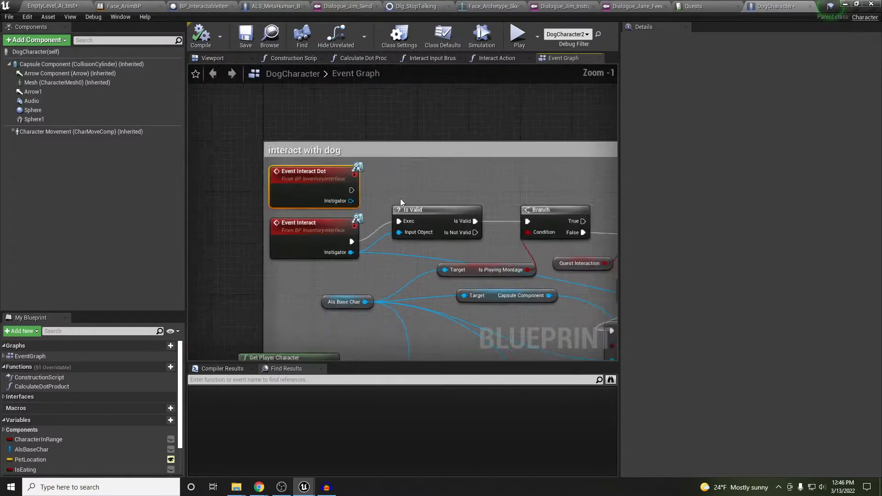
pyautogui.moveTo(342, 188); pyautogui.dragTo(403, 238)
pyautogui.moveTo(424, 204); pyautogui.dragTo(329, 163, button='right')
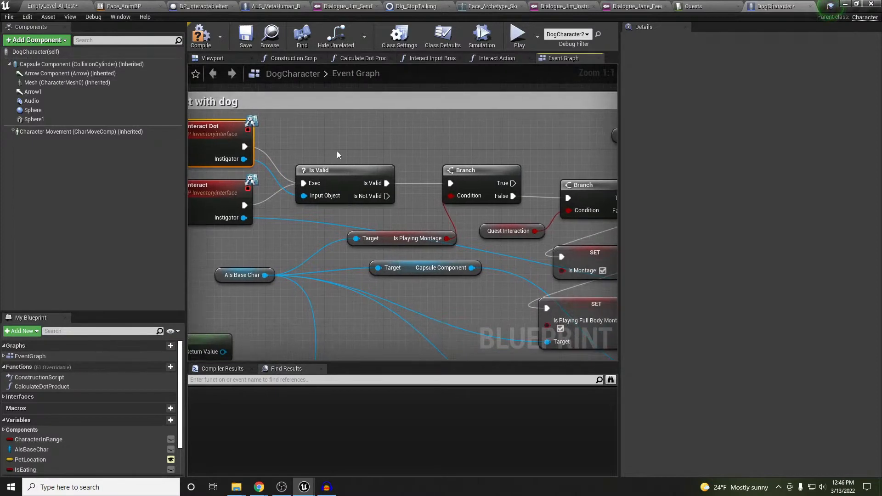
# Add a reroute point on the Instigator wire and select the Is Valid node
pyautogui.scroll(-1, 338, 155)
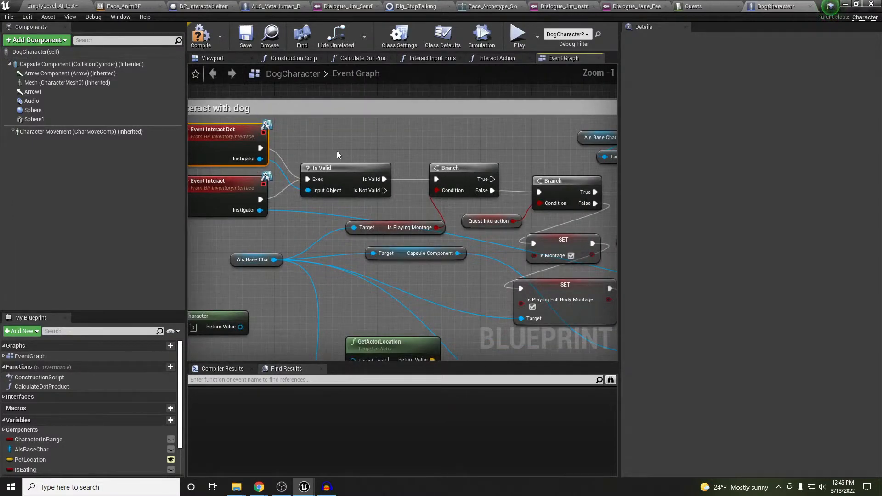
pyautogui.click(314, 214)
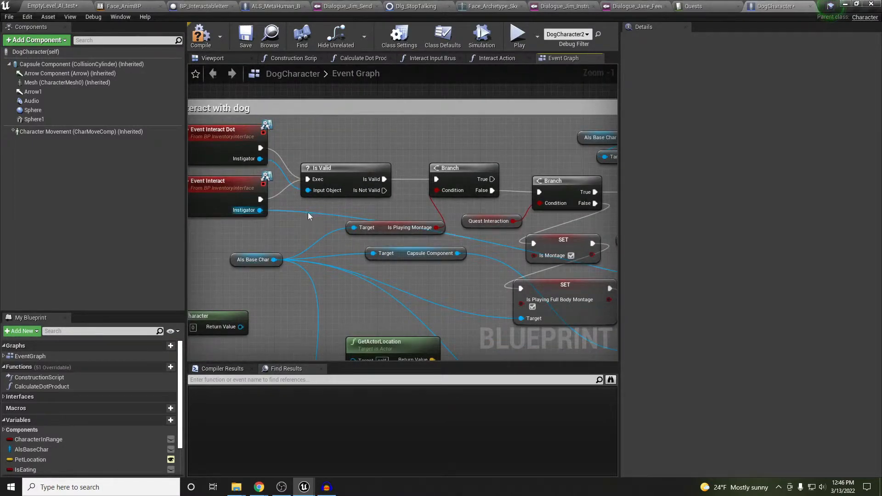
pyautogui.doubleClick(308, 212)
pyautogui.moveTo(309, 212)
pyautogui.mouseDown()
pyautogui.moveTo(284, 193)
pyautogui.moveTo(308, 213)
pyautogui.mouseUp()
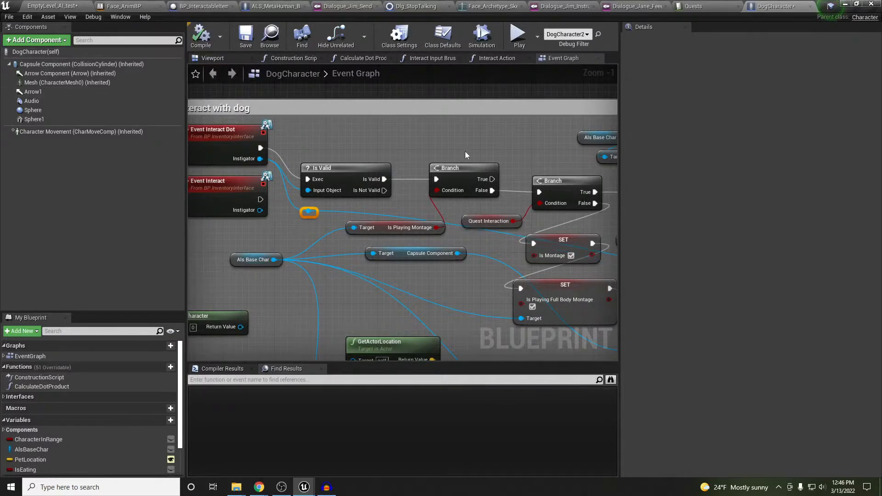
pyautogui.click(358, 165)
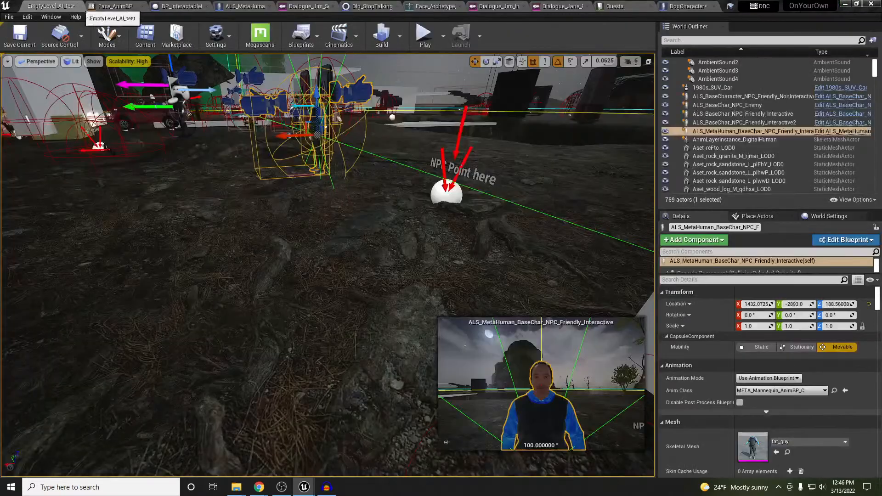
pyautogui.click(50, 6)
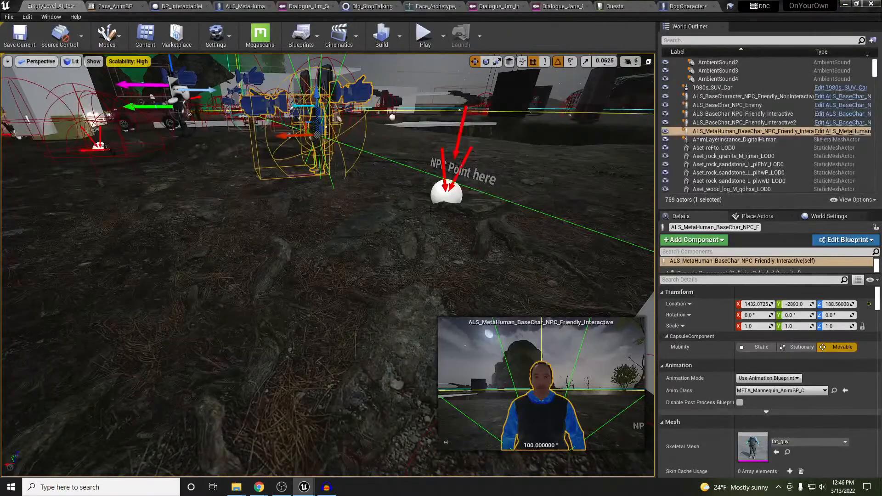
# Play, pet Rocco at the Pet Rocco prompt, then clear the Is Valid breakpoint with F9 and resume
pyautogui.moveTo(431, 210); pyautogui.dragTo(438, 198, button='right')
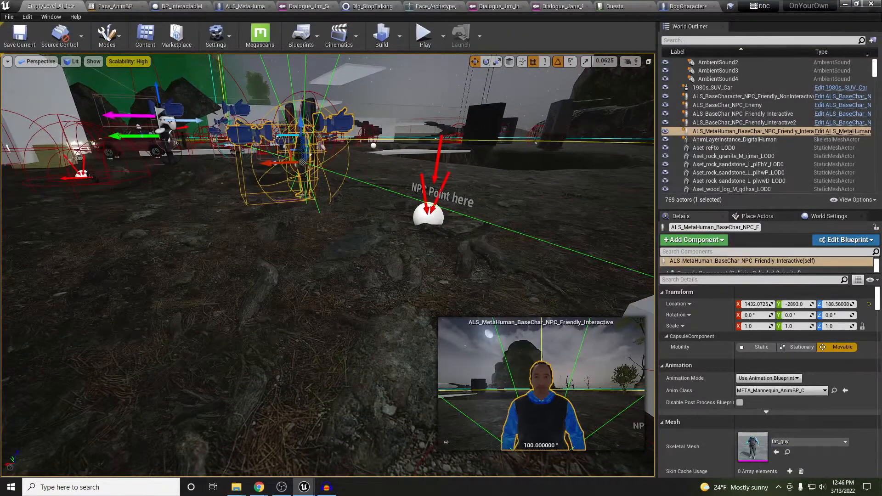
pyautogui.hotkey('alt', 'p')
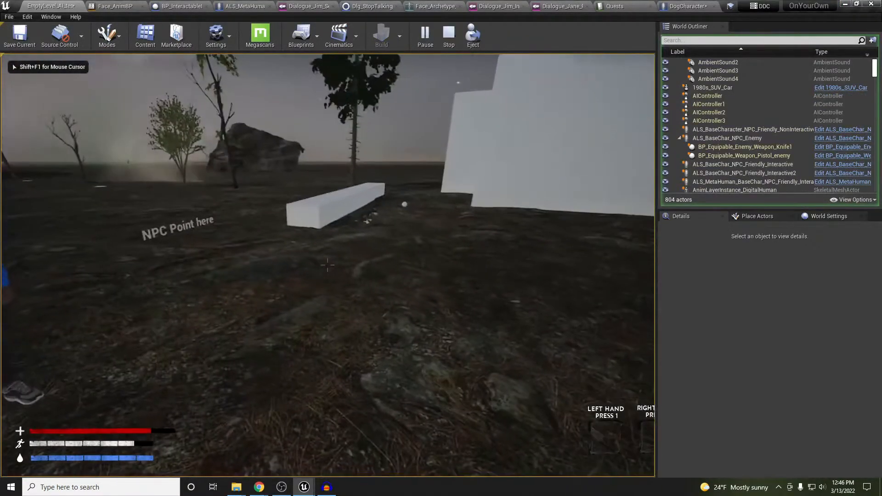
pyautogui.press('w')
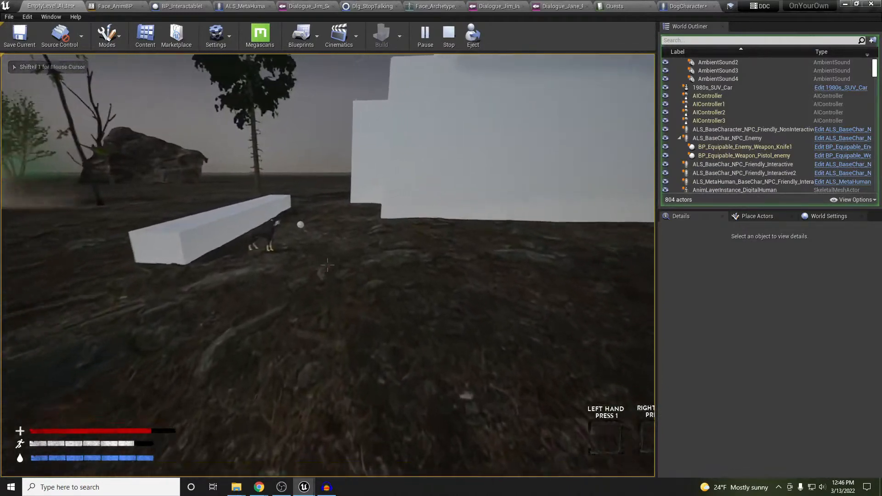
pyautogui.press('w')
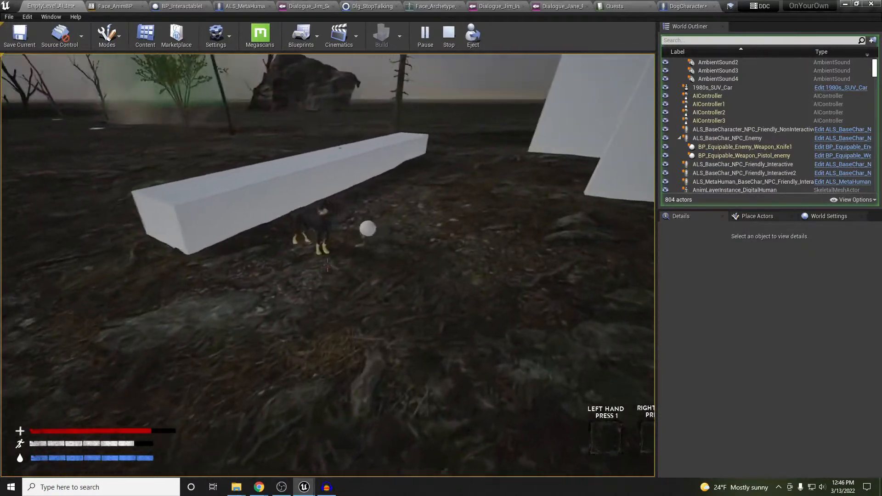
pyautogui.press('w')
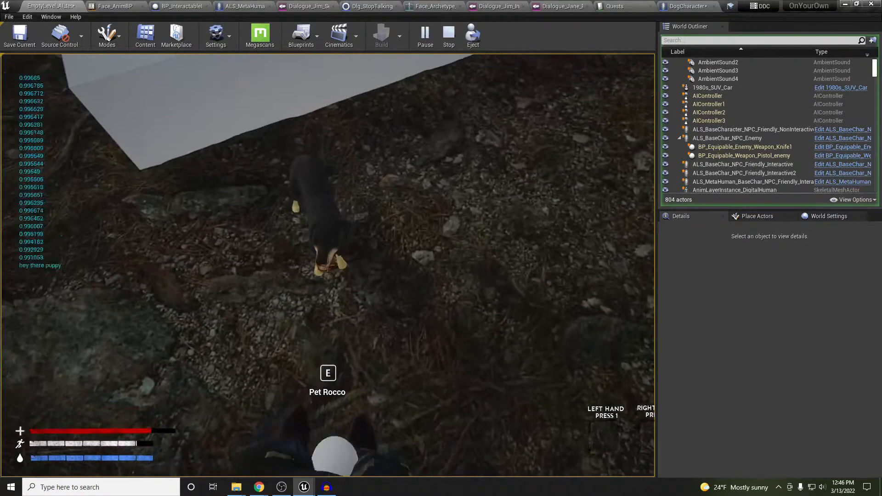
pyautogui.press('e')
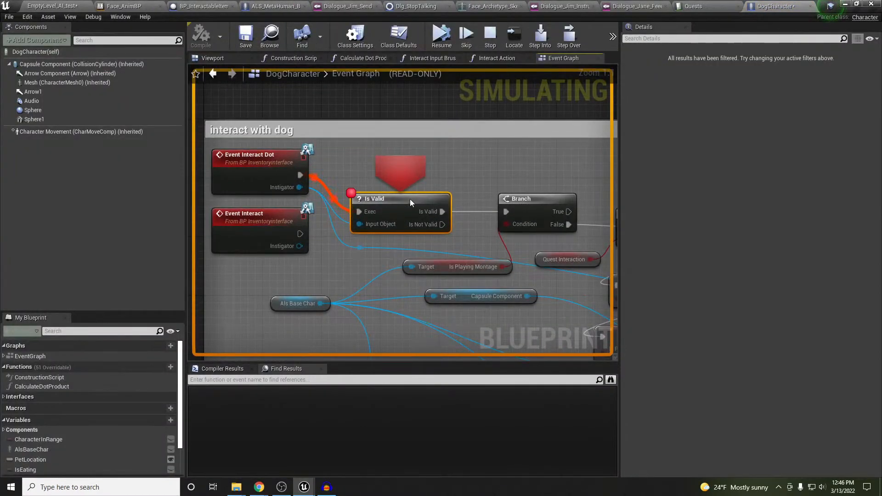
pyautogui.press('F9')
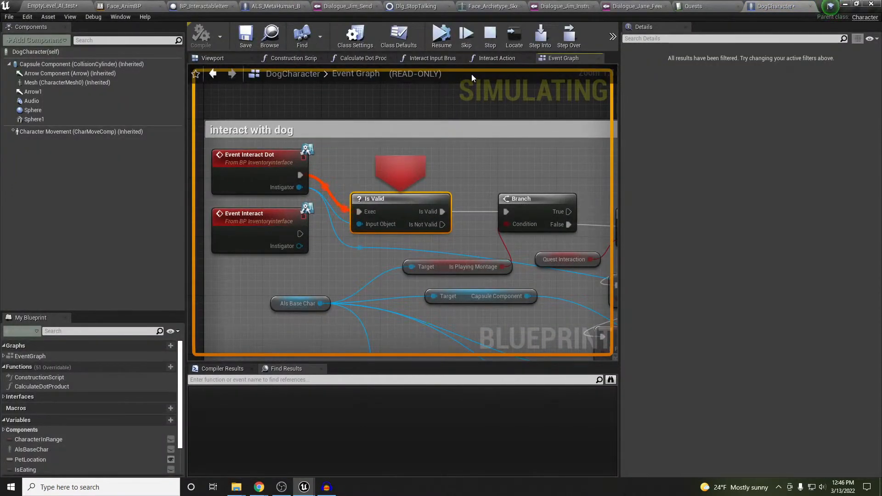
pyautogui.click(442, 36)
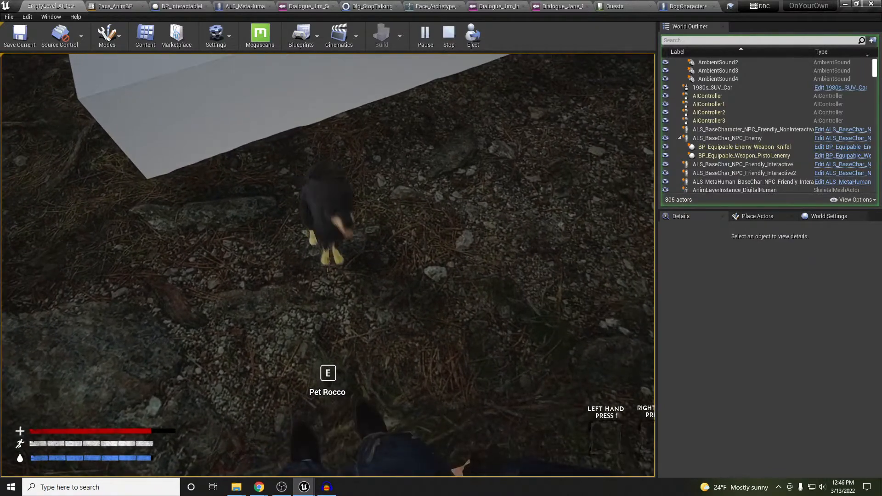
# Walk the player away from Rocco up to Jim, then stop the play-test
pyautogui.click(327, 265)
pyautogui.press('w')
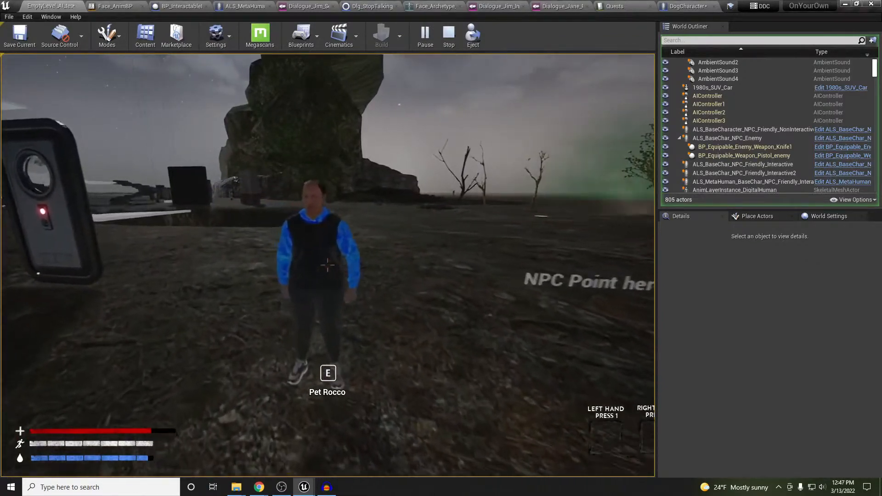
pyautogui.press('w')
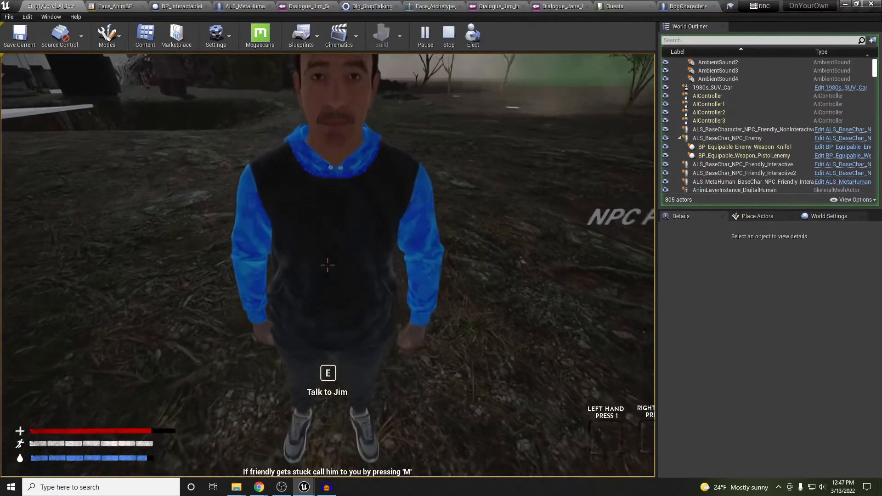
pyautogui.press('Escape')
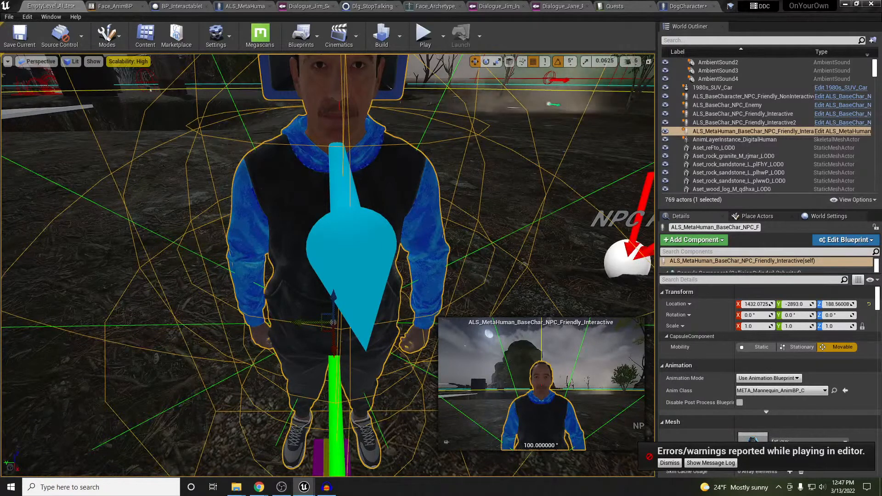
# Start a new play-test, talk to Jim and accept his Feed Rocco quest
pyautogui.moveTo(450, 243); pyautogui.dragTo(440, 272, button='right')
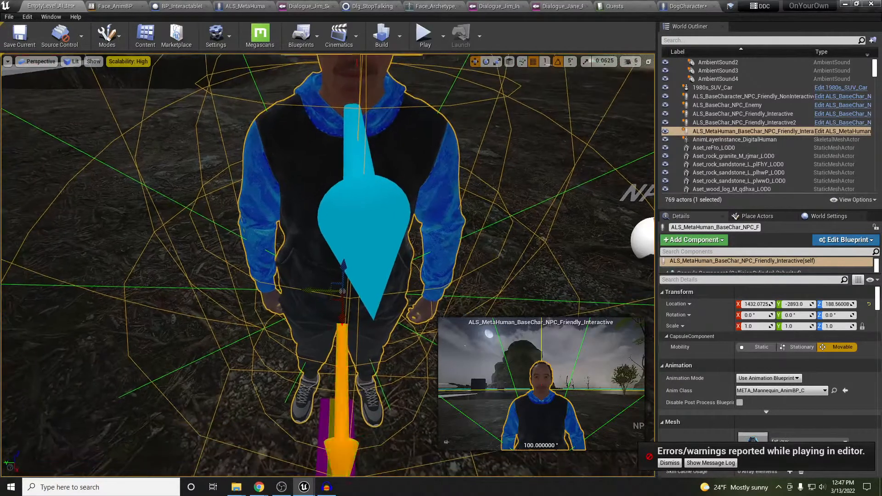
pyautogui.hotkey('alt', 'p')
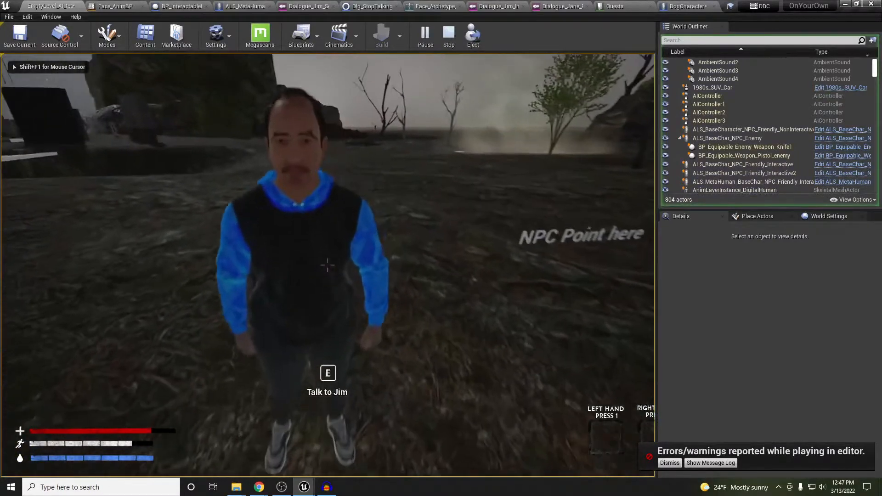
pyautogui.press('e')
pyautogui.click(409, 261)
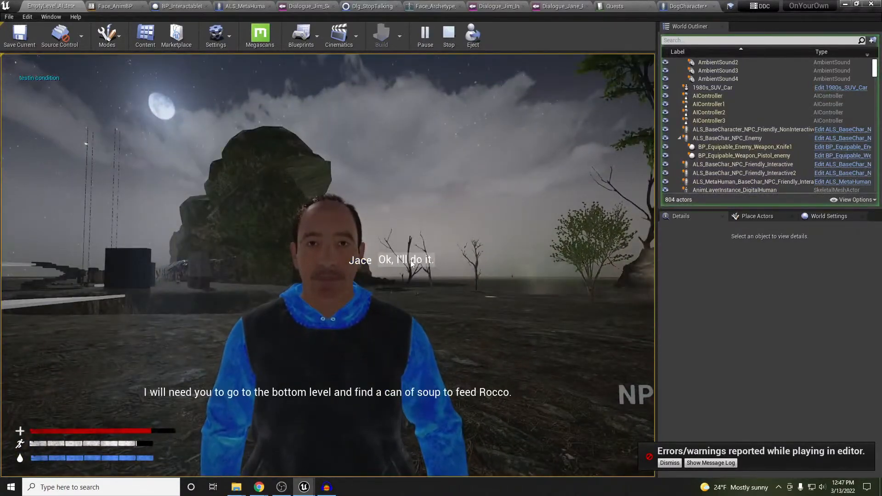
pyautogui.click(407, 260)
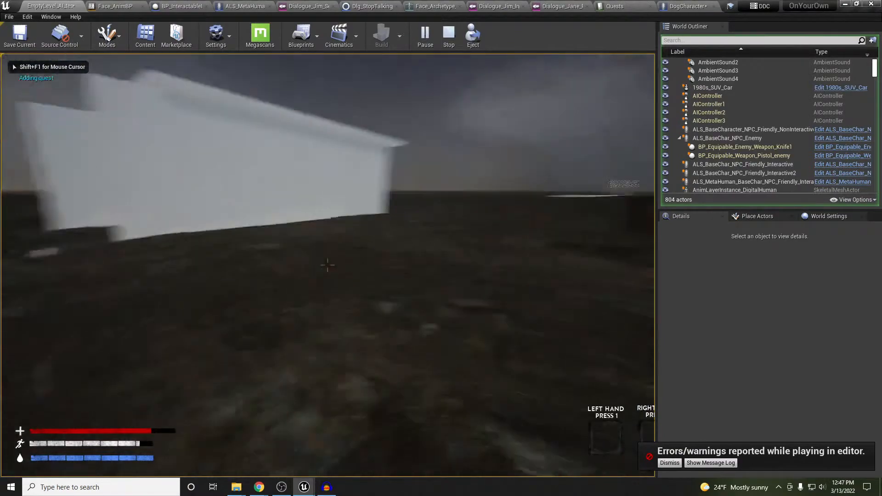
# Pick up the backpack and soup can, then walk to Rocco beside the white block
pyautogui.press('e')
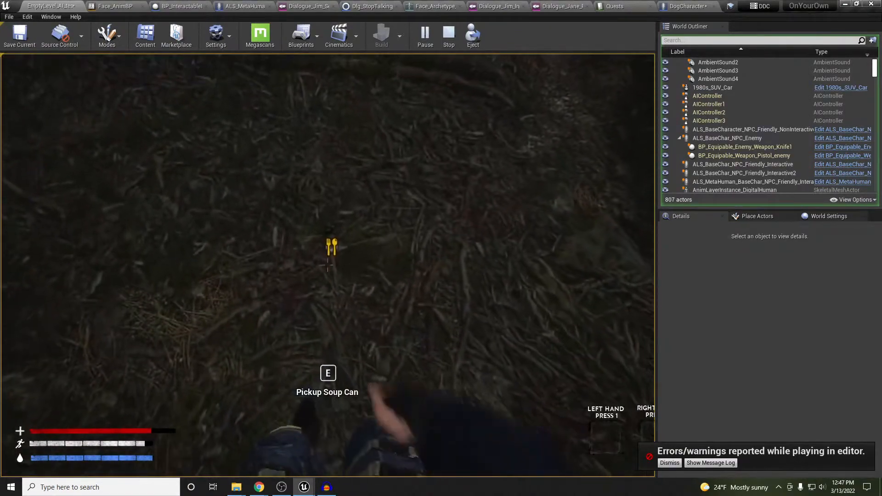
pyautogui.press('e')
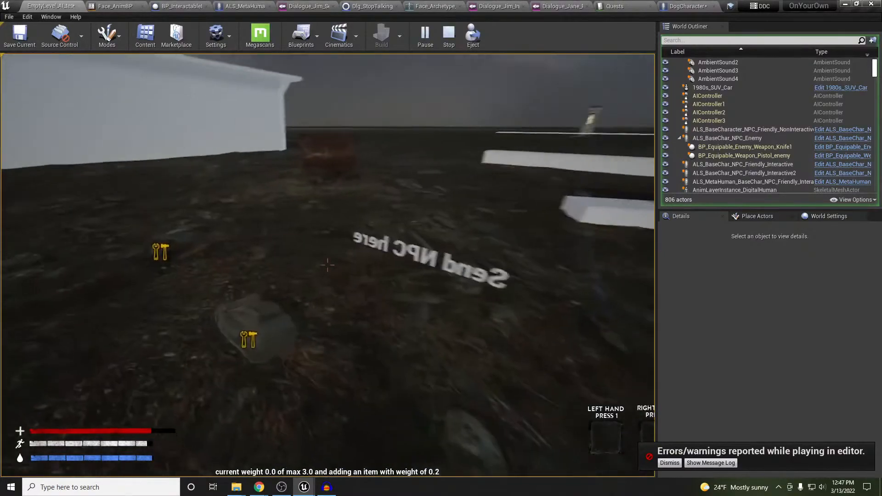
pyautogui.press('w')
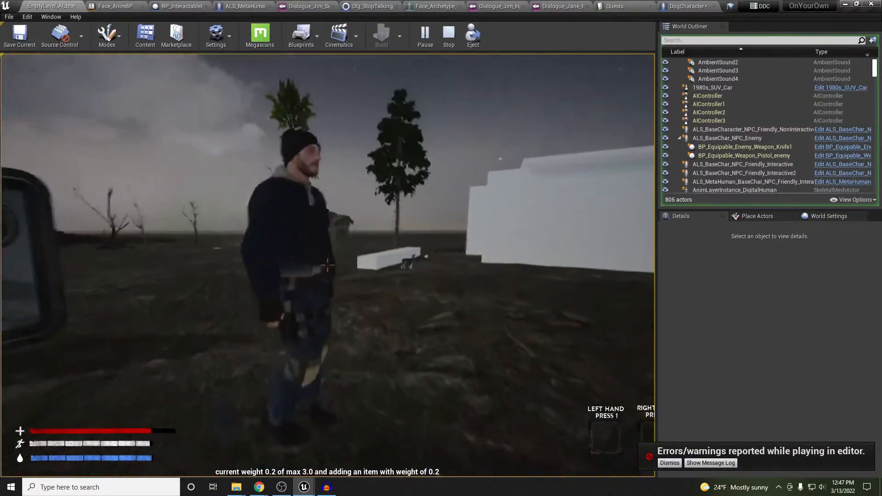
pyautogui.press('w')
pyautogui.press('w')
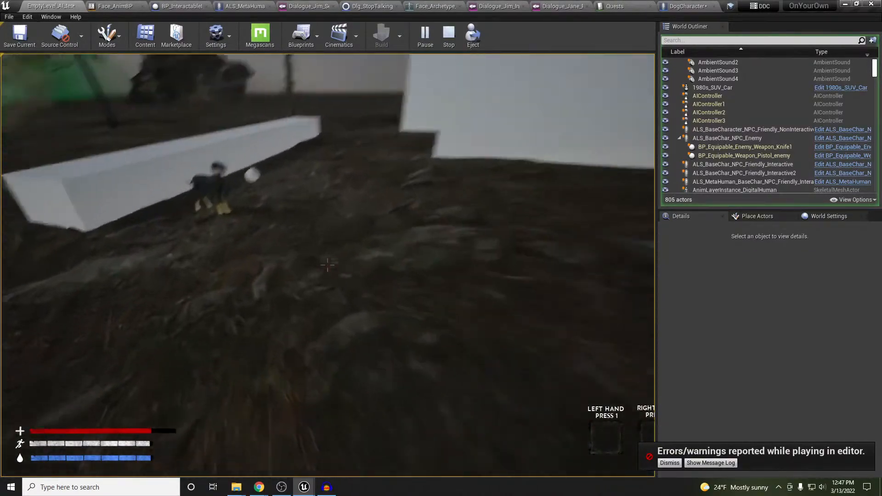
pyautogui.press('w')
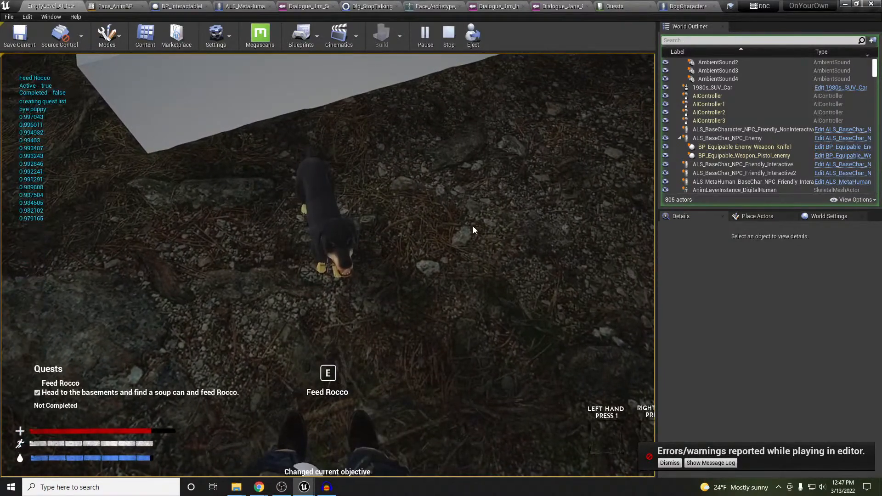
# Toggle the quest list with J, circle Rocco at the Feed Rocco prompt, and back away
pyautogui.click(474, 229)
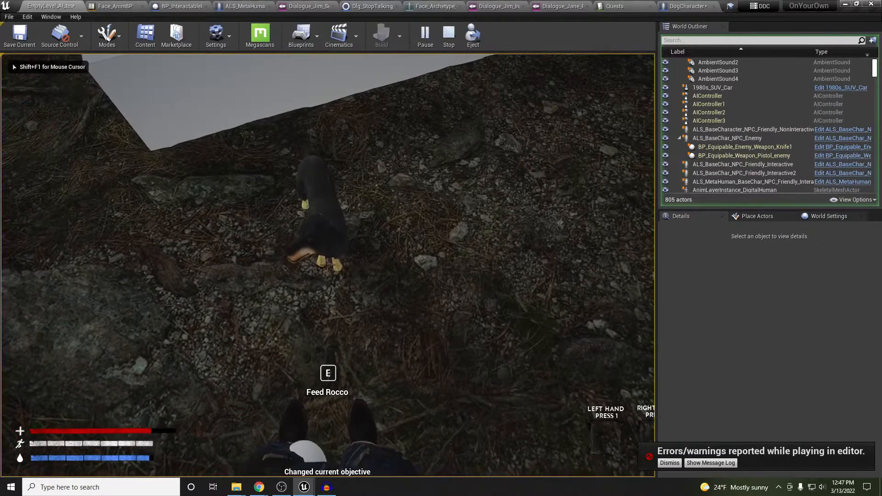
pyautogui.press('j')
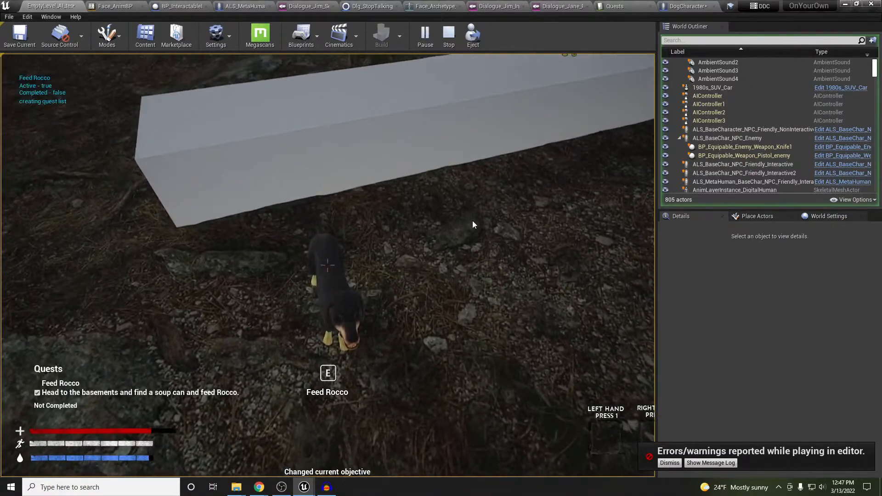
pyautogui.click(473, 221)
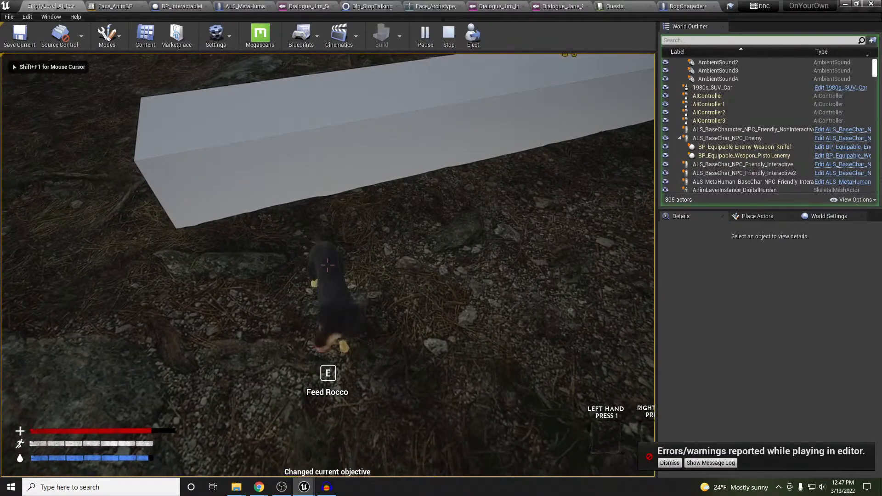
pyautogui.press('e')
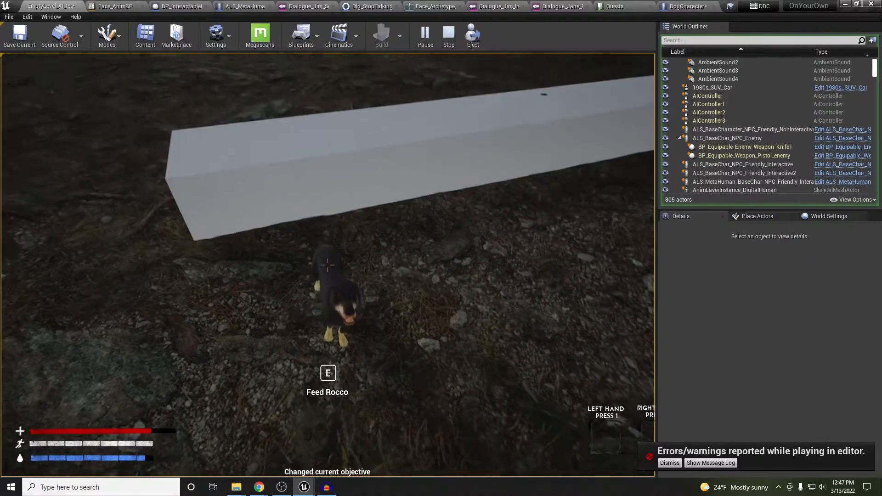
pyautogui.press('s')
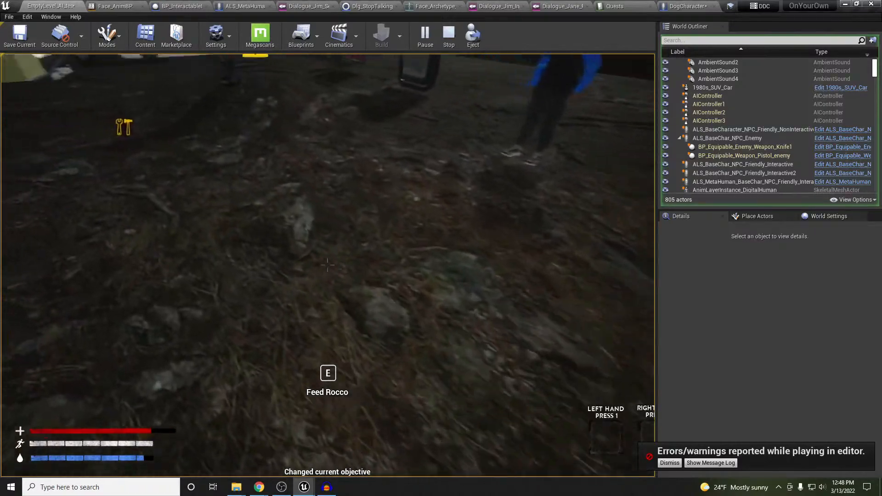
# Walk past the pickups up to Jim, then stop the play-test
pyautogui.press('w')
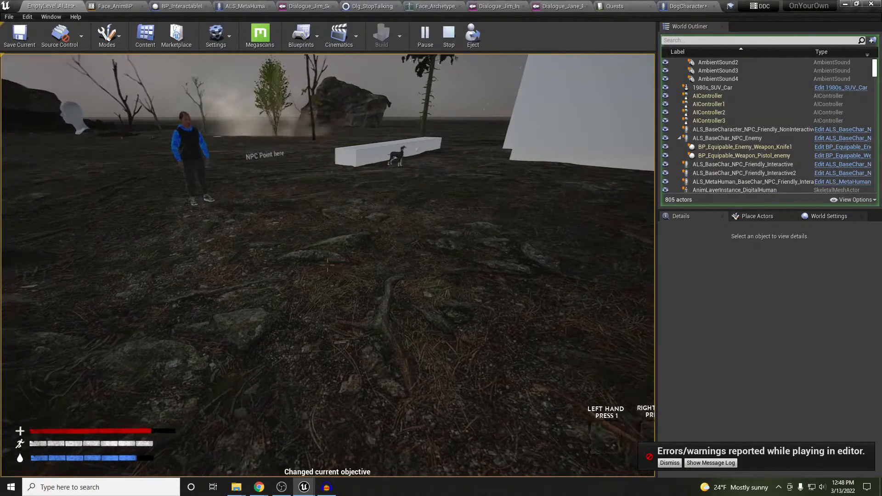
pyautogui.press('w')
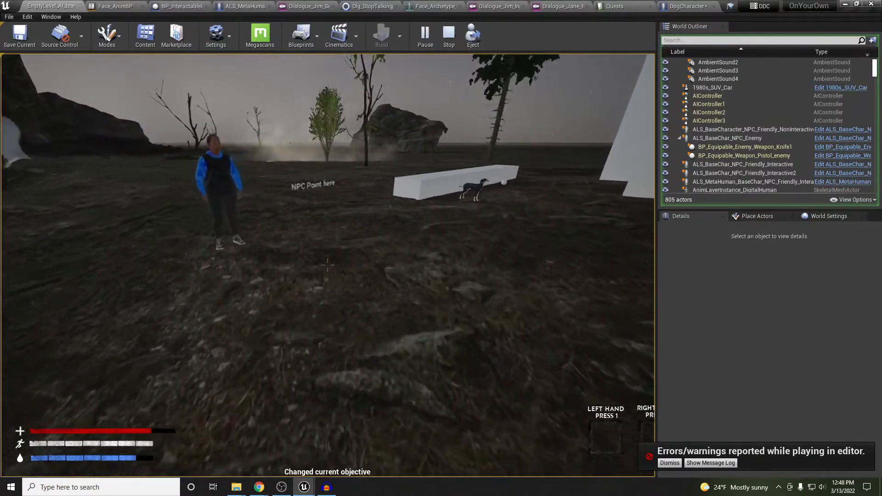
pyautogui.press('w')
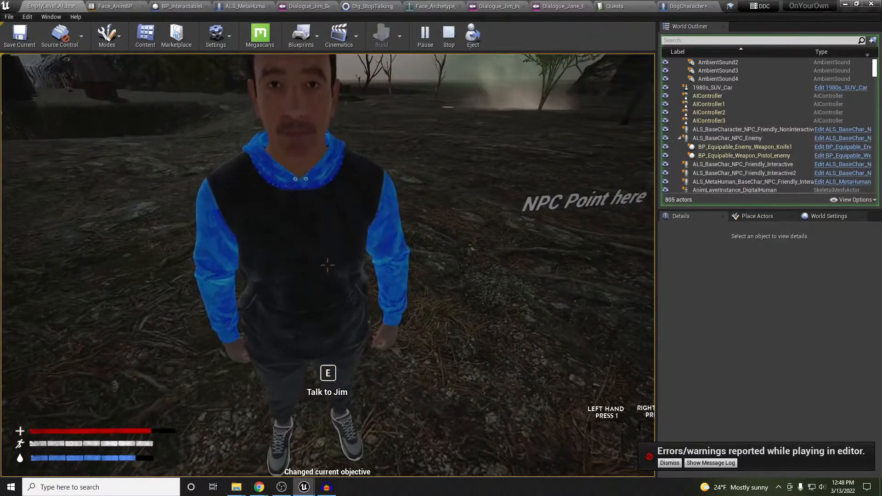
pyautogui.press('Escape')
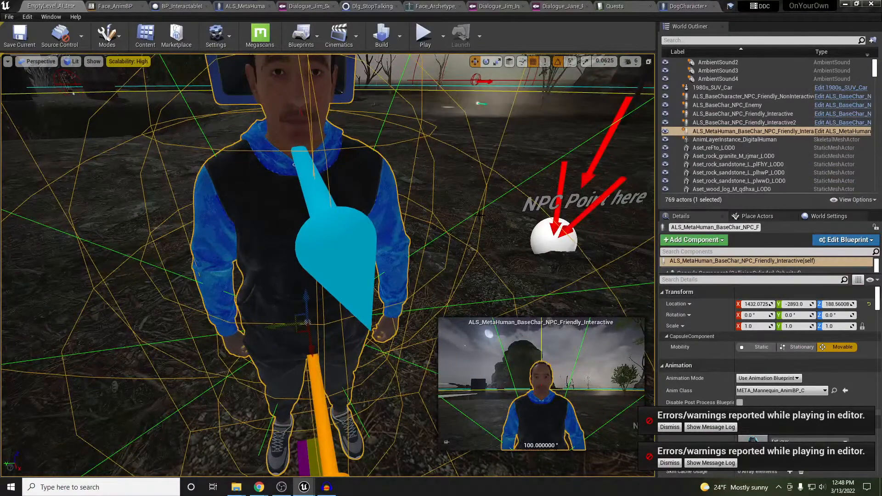
# Restart the play-test, pick up the backpack among the tool pickups, and walk back to Jim
pyautogui.hotkey('alt', 'p')
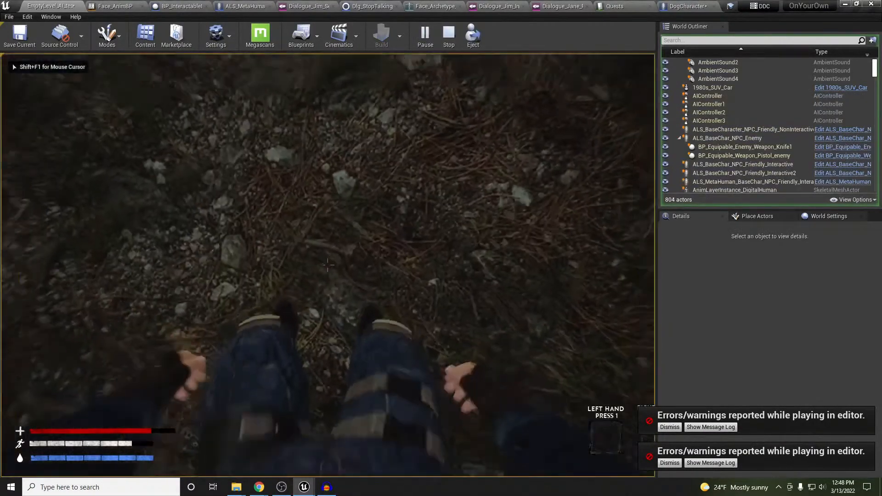
pyautogui.press('w')
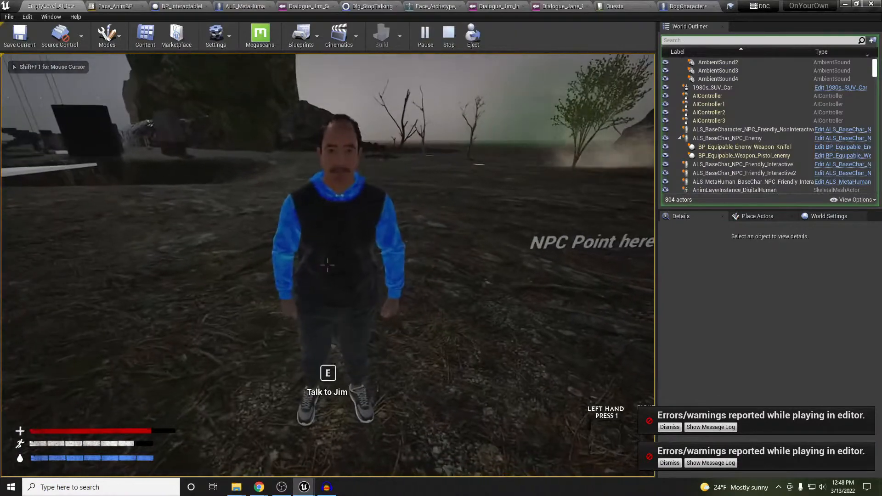
pyautogui.press('w')
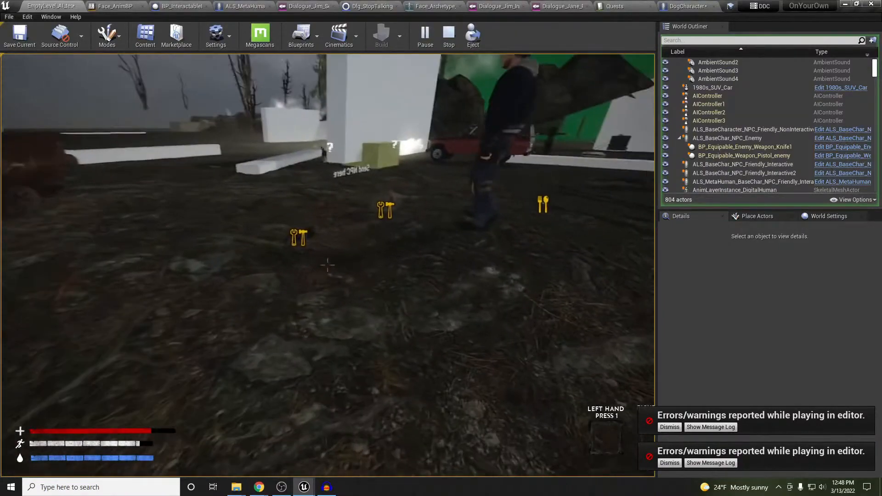
pyautogui.press('w')
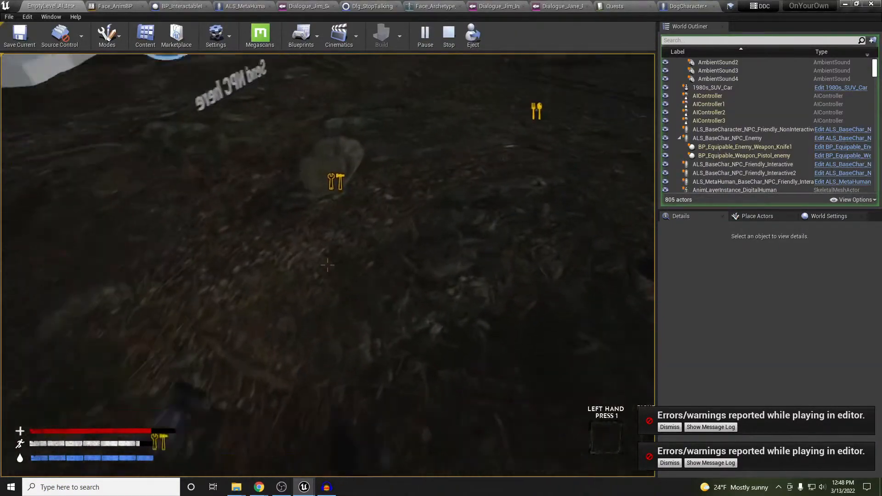
pyautogui.press('e')
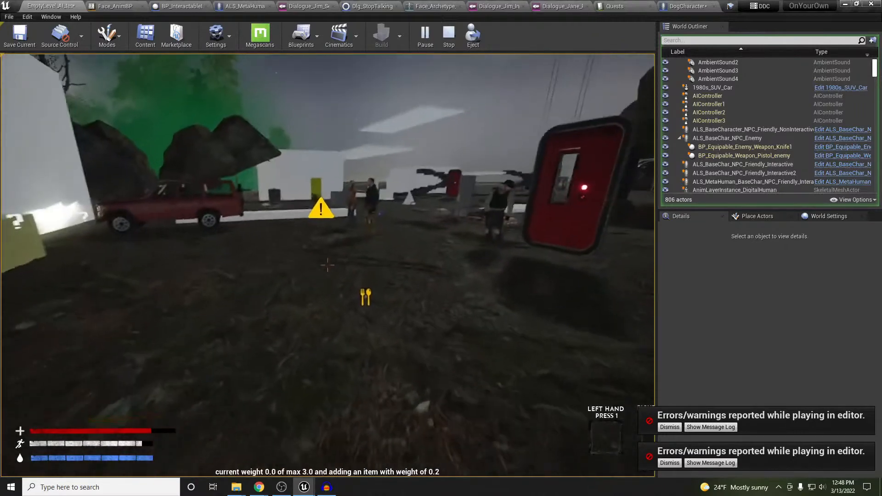
pyautogui.press('w')
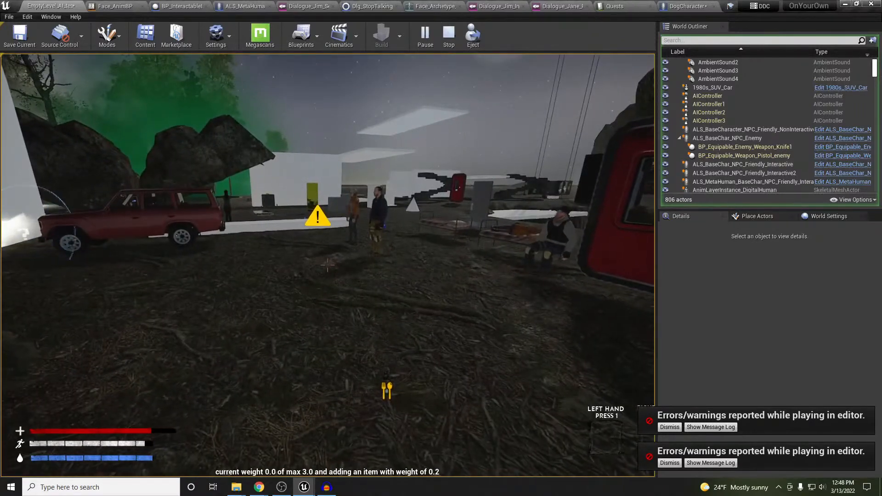
pyautogui.press('w')
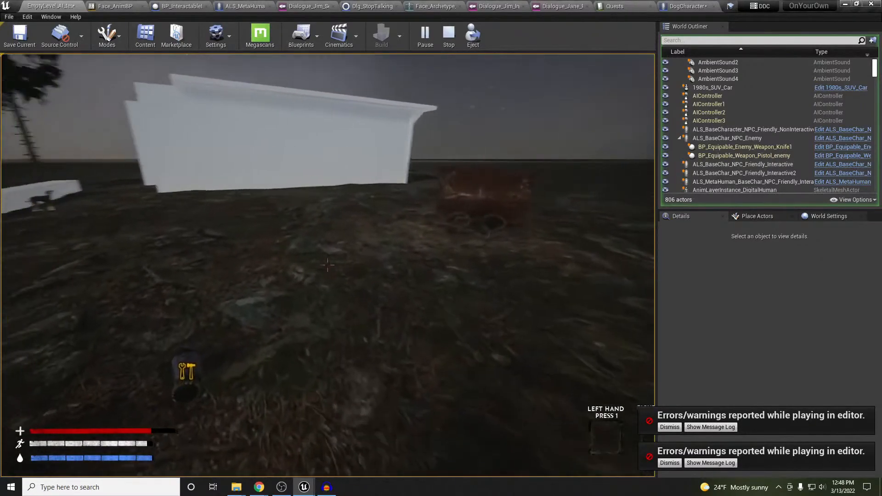
pyautogui.press('w')
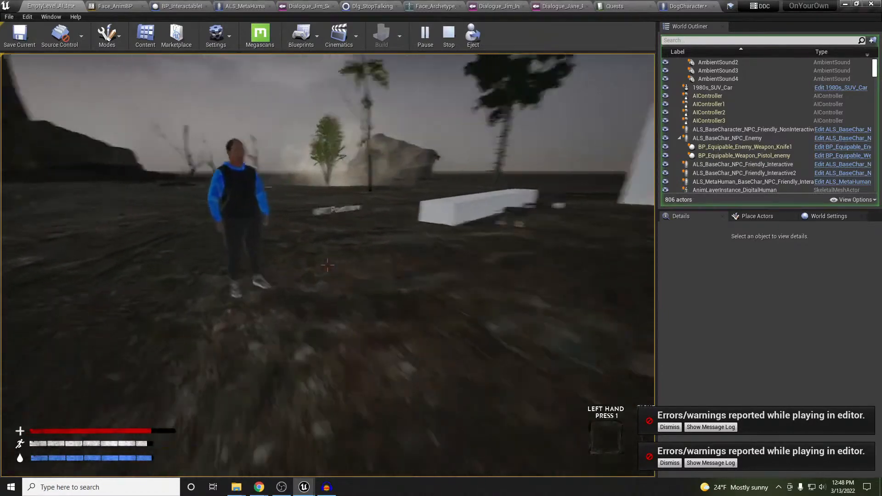
pyautogui.press('w')
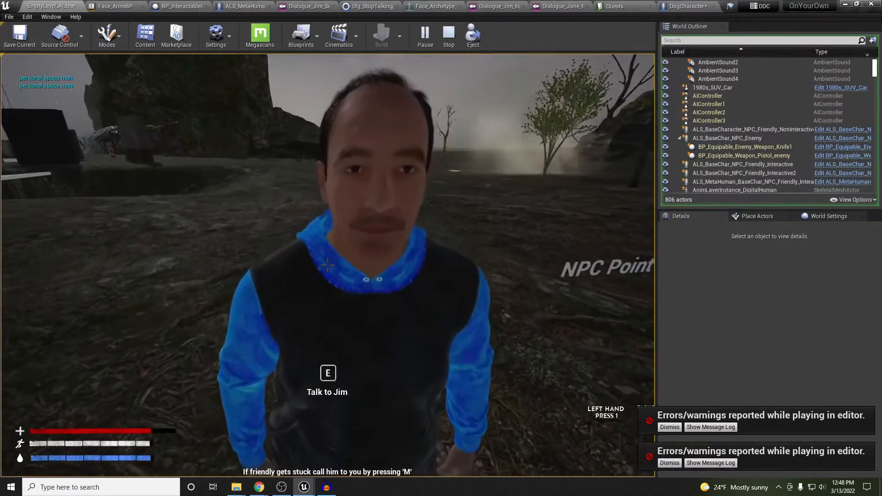
# Talk to Jim, answer 'Sure, what is it?' and 'Ok, I'll do it', then stop playing
pyautogui.press('e')
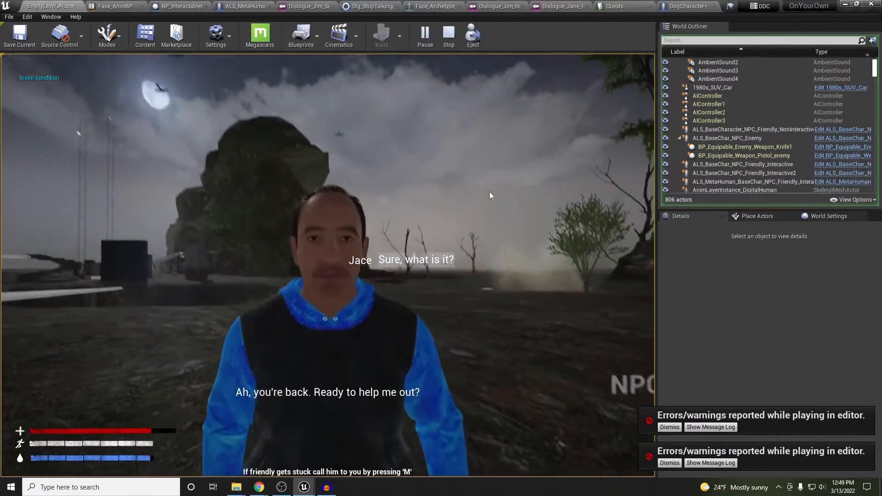
pyautogui.click(431, 261)
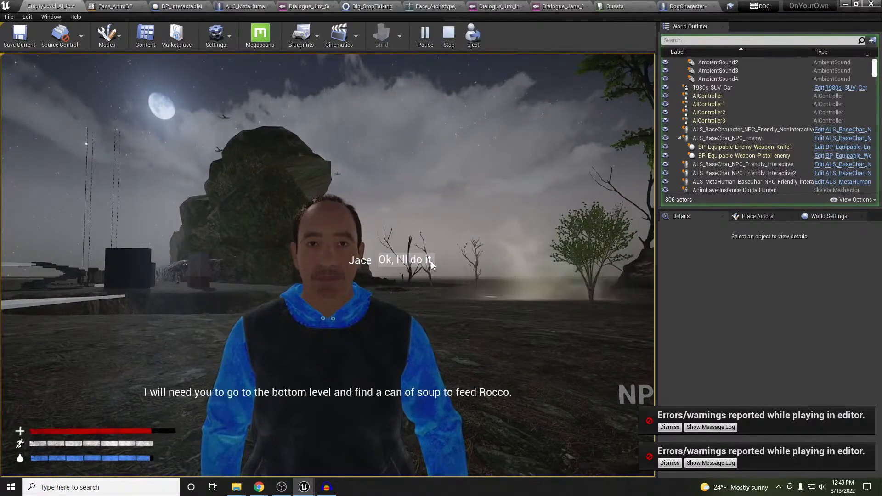
pyautogui.click(427, 260)
pyautogui.press('Escape')
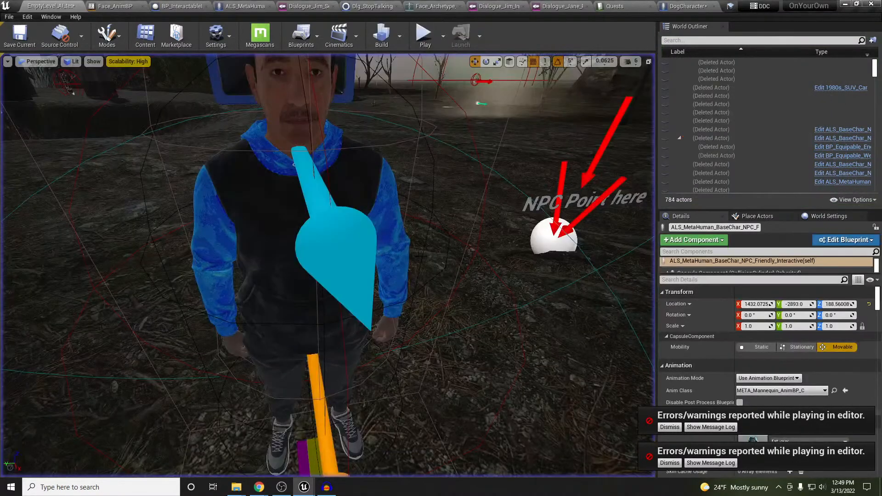
# Open the pcmac_guidancev2_Lipsync animation from the Face_Archetype tab and dismiss the warnings notice
pyautogui.moveTo(364, 280); pyautogui.dragTo(364, 292, button='right')
pyautogui.press('s')
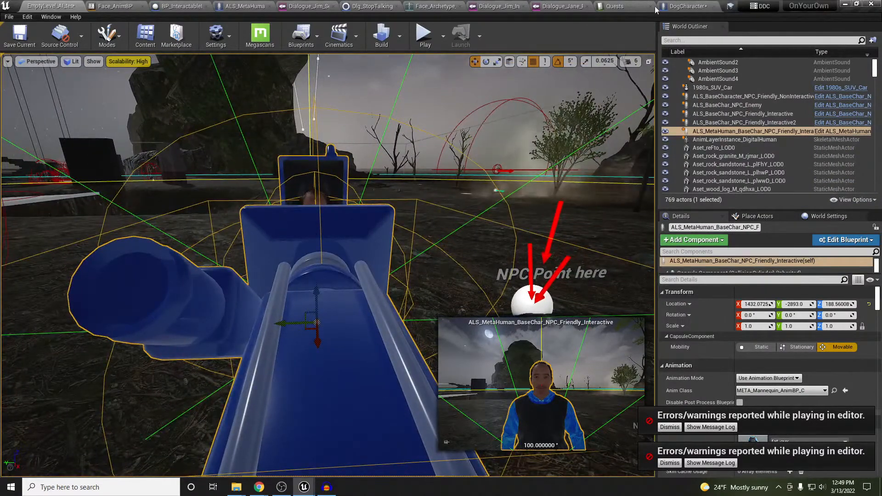
pyautogui.click(434, 6)
pyautogui.scroll(5, 492, 216)
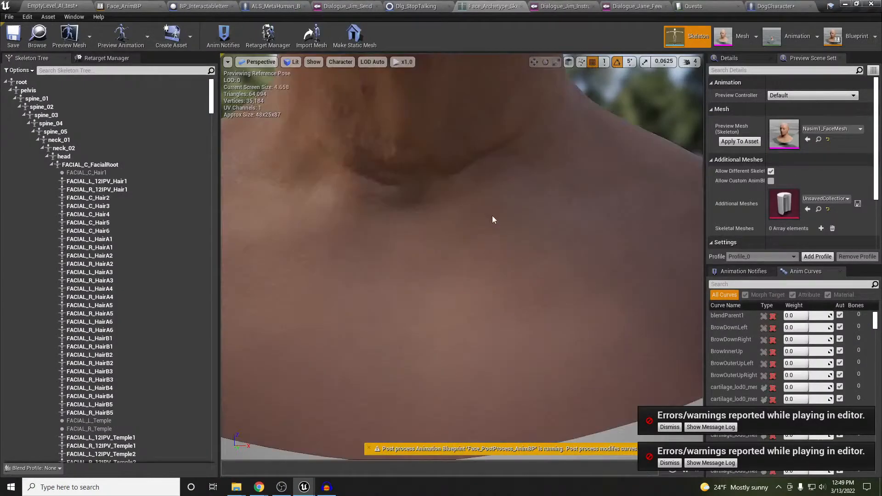
pyautogui.scroll(-5, 492, 216)
pyautogui.click(792, 35)
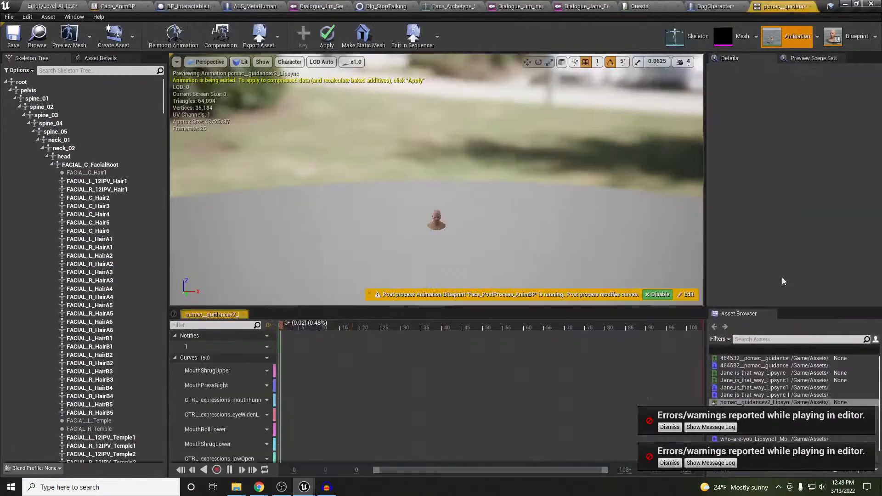
pyautogui.click(674, 464)
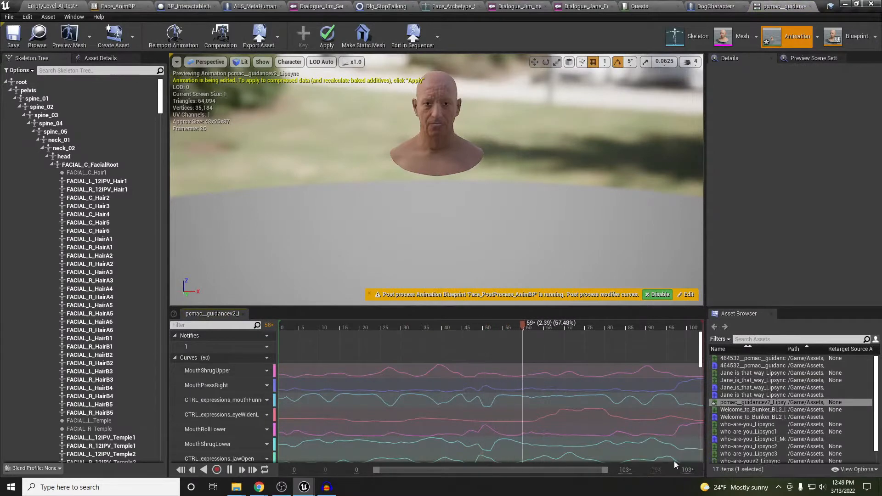
# Frame the face to watch the lipsync, then open Edit > Plugins showing 395 plugins
pyautogui.moveTo(501, 257); pyautogui.dragTo(495, 238, button='right')
pyautogui.press('w')
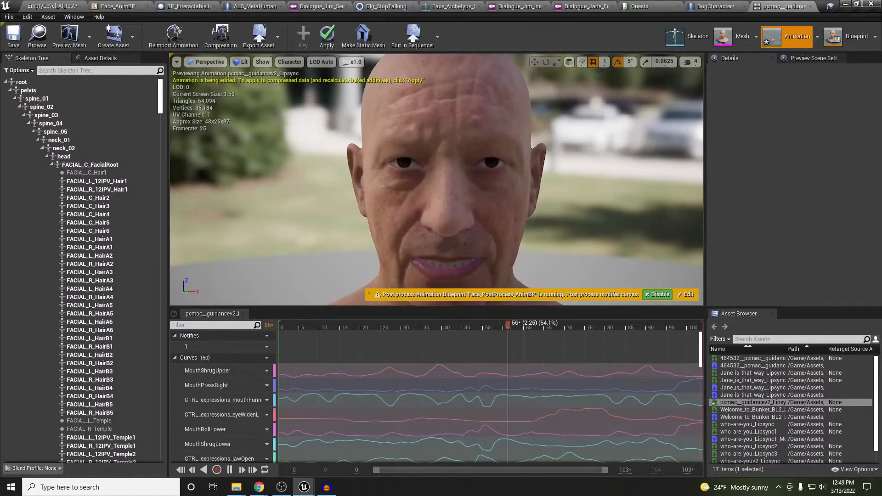
pyautogui.press('s')
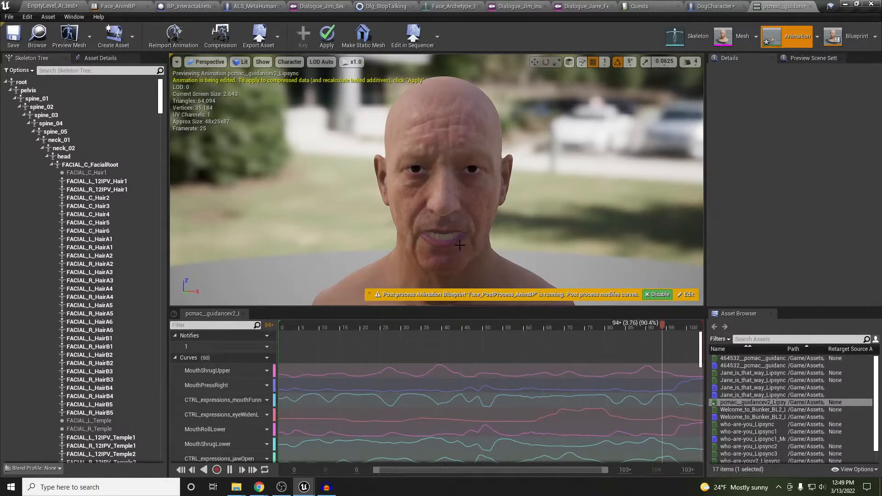
pyautogui.click(27, 17)
pyautogui.click(46, 95)
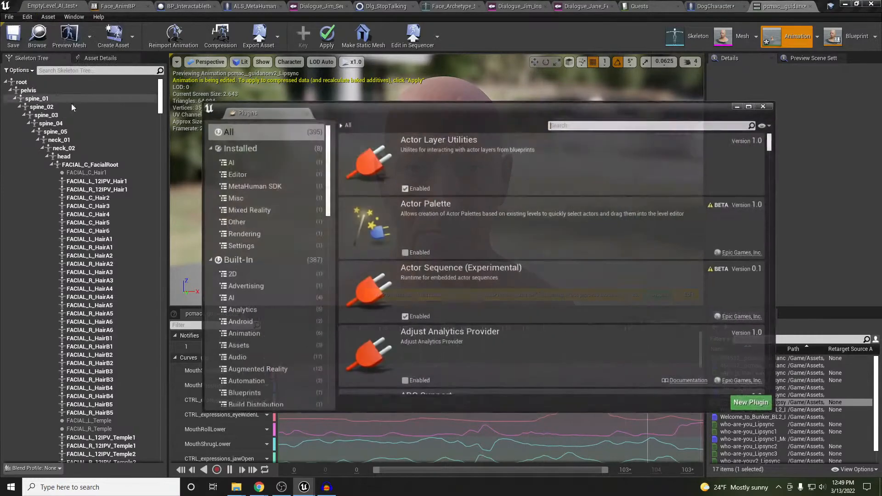
# Search plugins for 'metah', confirm MetaHuman SDK 1.2.4 is enabled, and close the Plugins window
pyautogui.click(551, 128)
pyautogui.write('me')
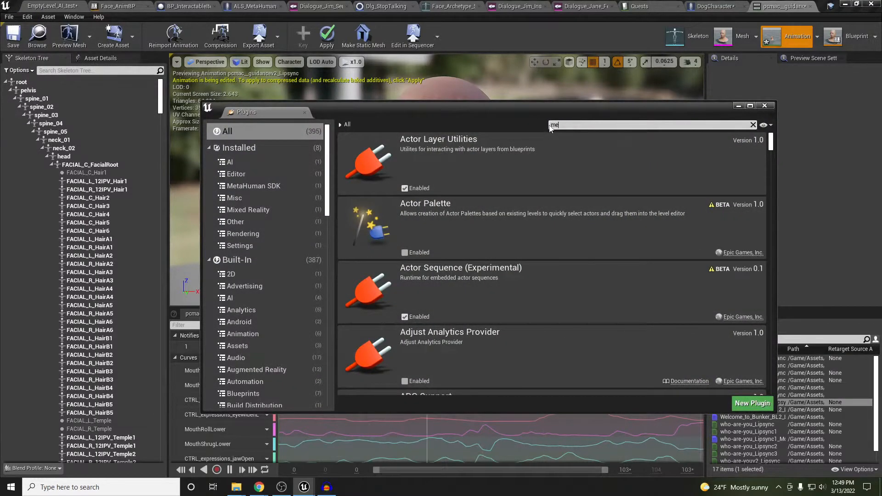
pyautogui.write('tah')
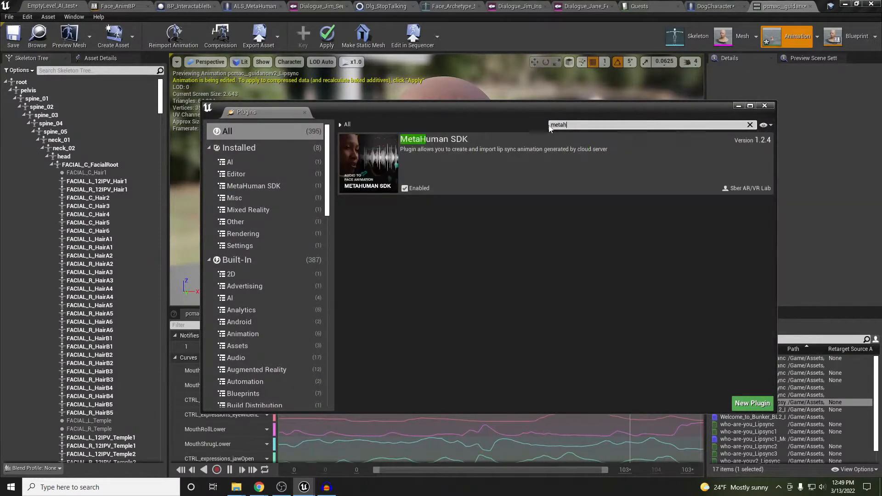
pyautogui.click(767, 107)
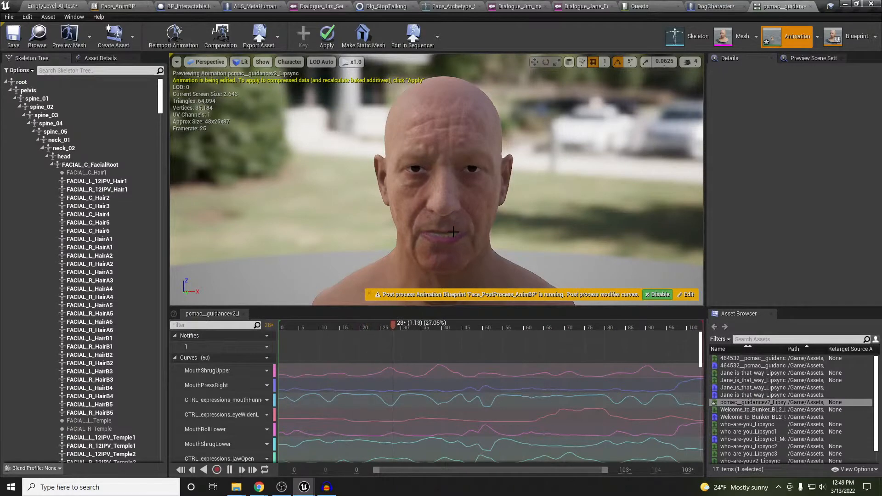
pyautogui.scroll(-2, 237, 390)
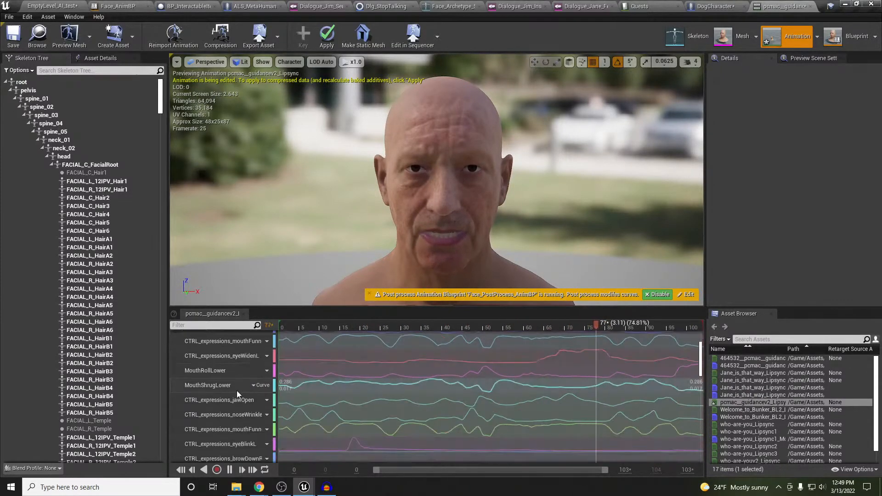
pyautogui.scroll(2, 236, 390)
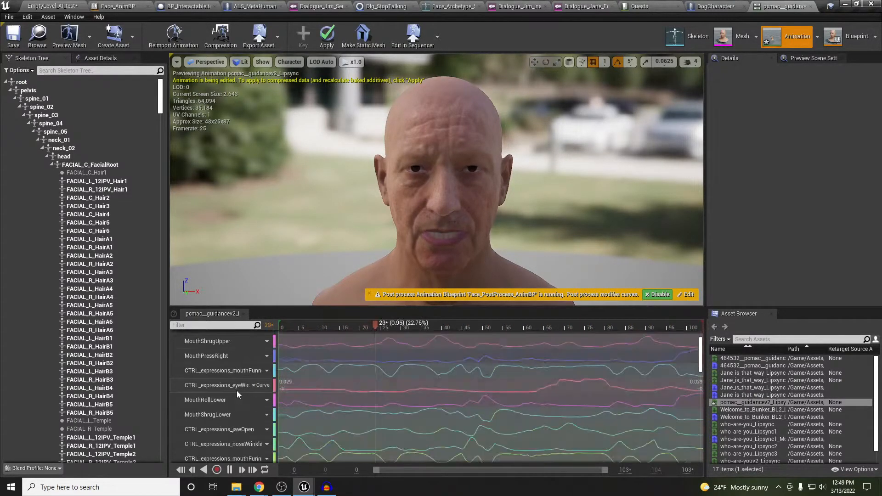
pyautogui.scroll(2, 236, 390)
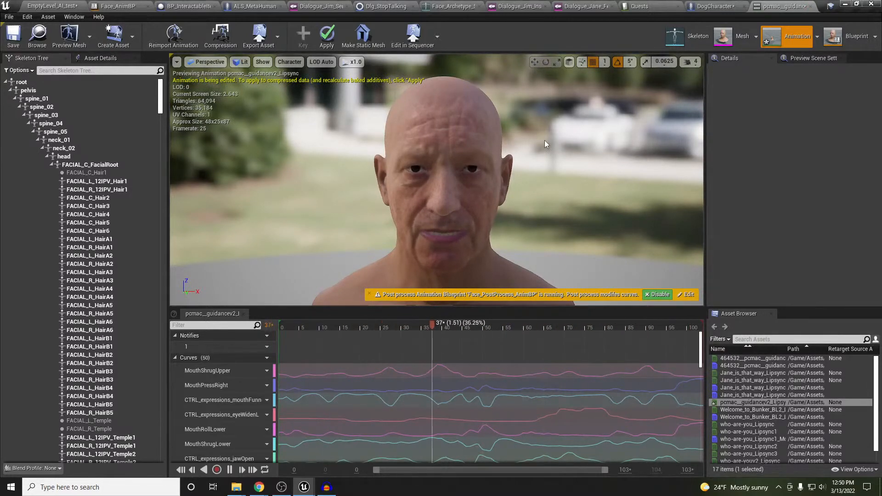
# Close the pcmac lipsync animation, save all with Ctrl+Shift+S, and view the Face_AnimBP graph
pyautogui.click(808, 6)
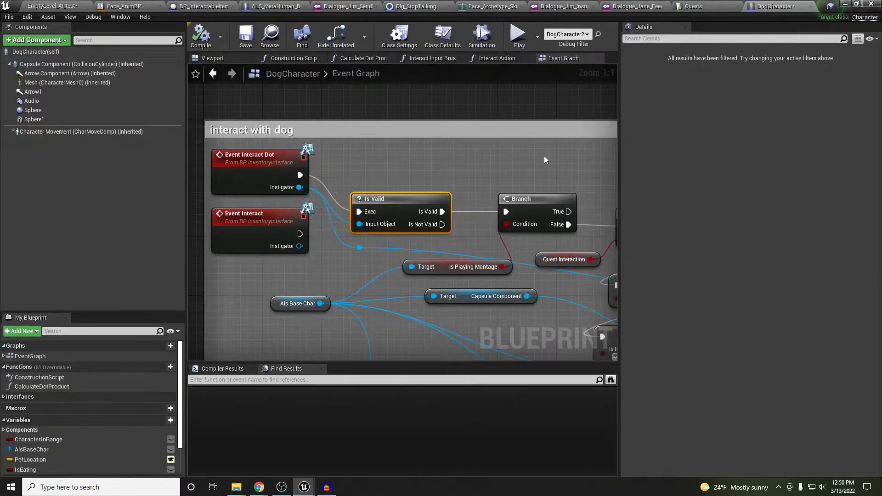
pyautogui.hotkey('ctrl', 'shift', 's')
pyautogui.click(123, 6)
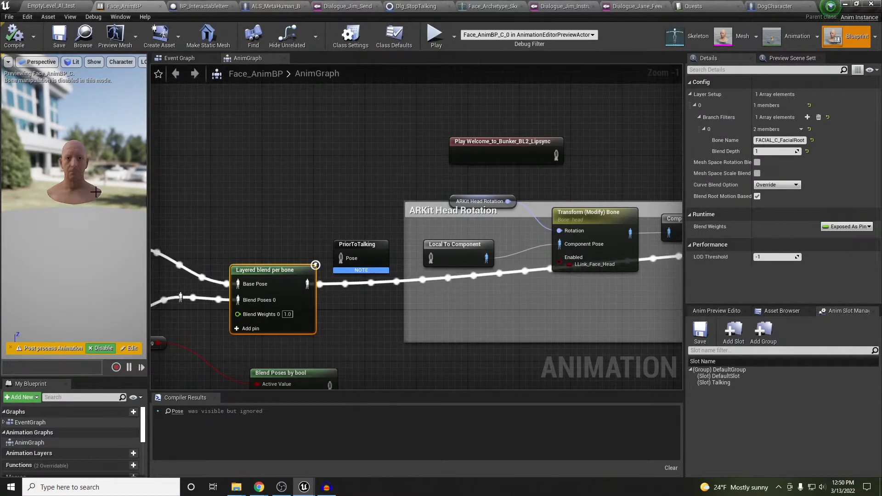
pyautogui.click(66, 17)
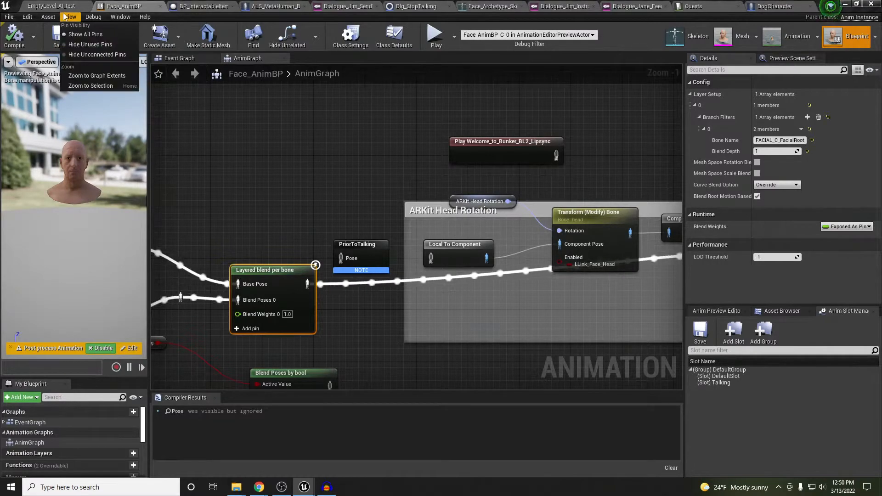
# Return to EmptyLevel_AI_test and fly the viewport up beside the MetaHuman NPC
pyautogui.click(63, 7)
pyautogui.moveTo(321, 257); pyautogui.dragTo(478, 289, button='right')
pyautogui.press('a')
pyautogui.press('w')
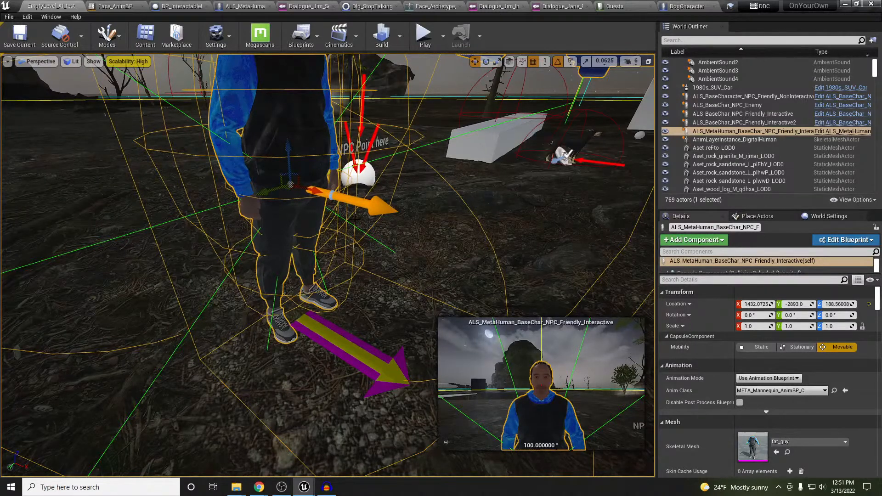
# Open the ALS_MetaHuman_BaseChar_NPC_Friendly_Interactive blueprint from its World Outliner row
pyautogui.moveTo(355, 219); pyautogui.dragTo(350, 189, button='right')
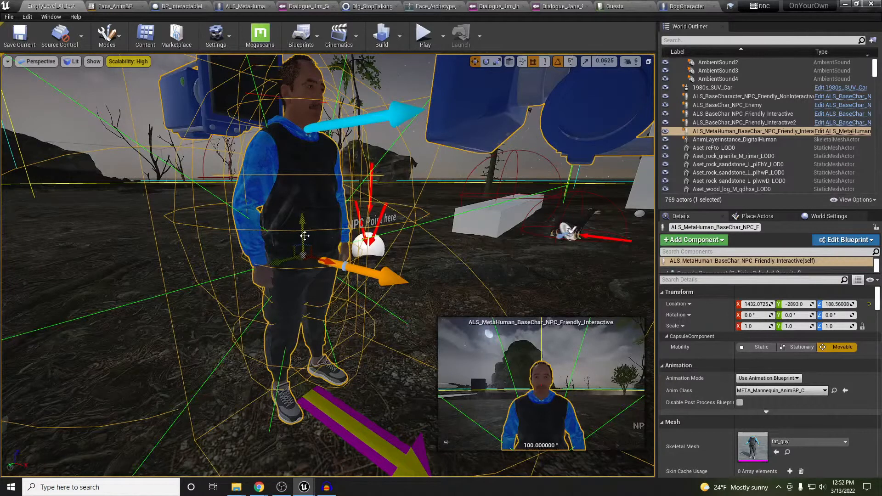
pyautogui.click(832, 131)
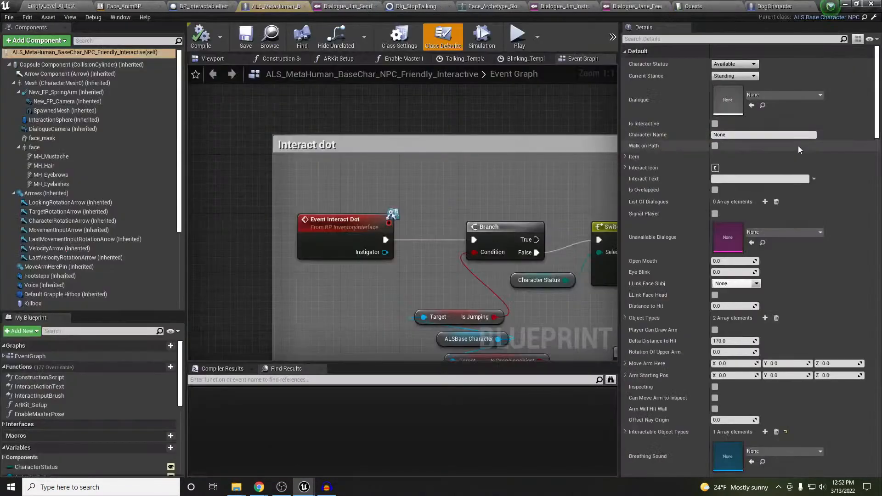
# In the blueprint Viewport, select Mesh (CharacterMesh0) and fly around the fat_guy character
pyautogui.click(216, 59)
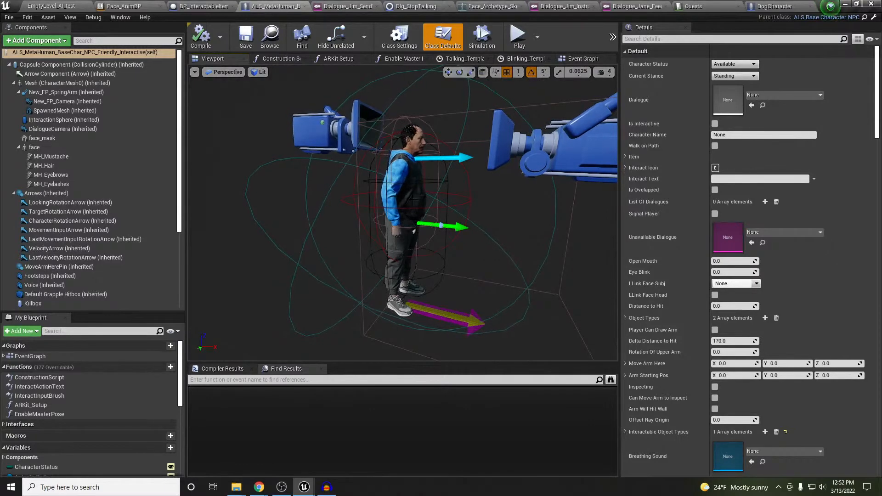
pyautogui.click(410, 201)
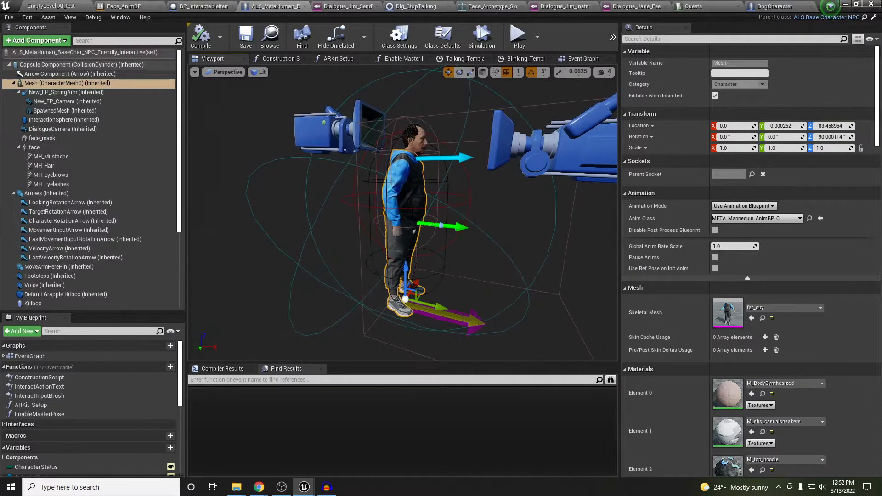
pyautogui.moveTo(439, 250); pyautogui.dragTo(444, 267, button='right')
pyautogui.press('w')
pyautogui.press('s')
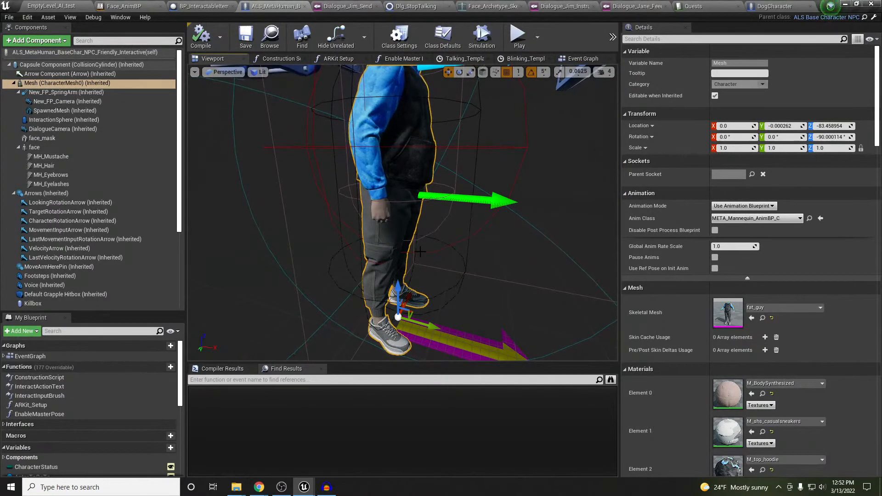
pyautogui.moveTo(420, 251)
pyautogui.mouseDown(button='right')
pyautogui.moveTo(420, 233)
pyautogui.moveTo(419, 271)
pyautogui.moveTo(419, 253)
pyautogui.mouseUp(button='right')
pyautogui.press('s')
pyautogui.press('w')
pyautogui.press('s')
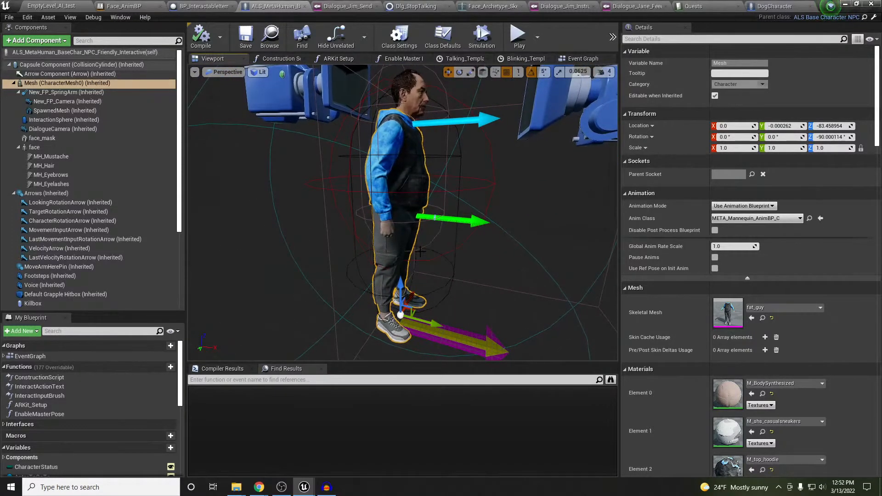
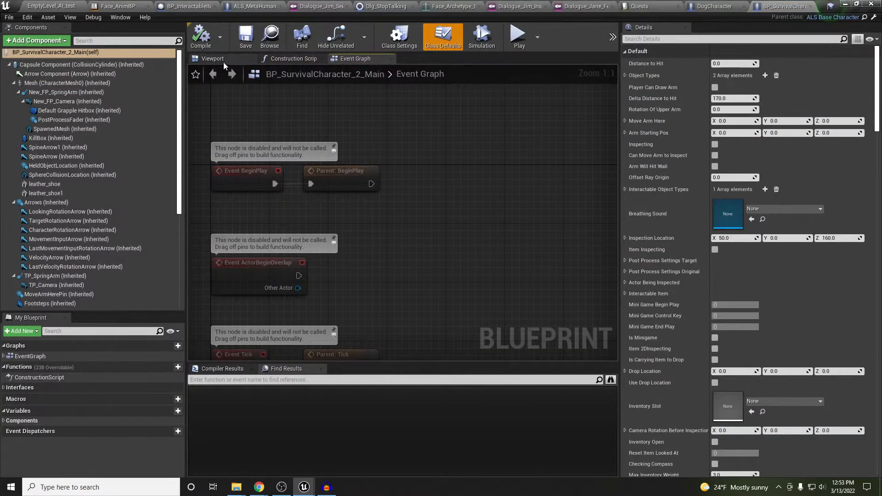
# Inspect the survival character's body mesh in the BP_SurvivalCharacter blueprint viewport
pyautogui.click(222, 60)
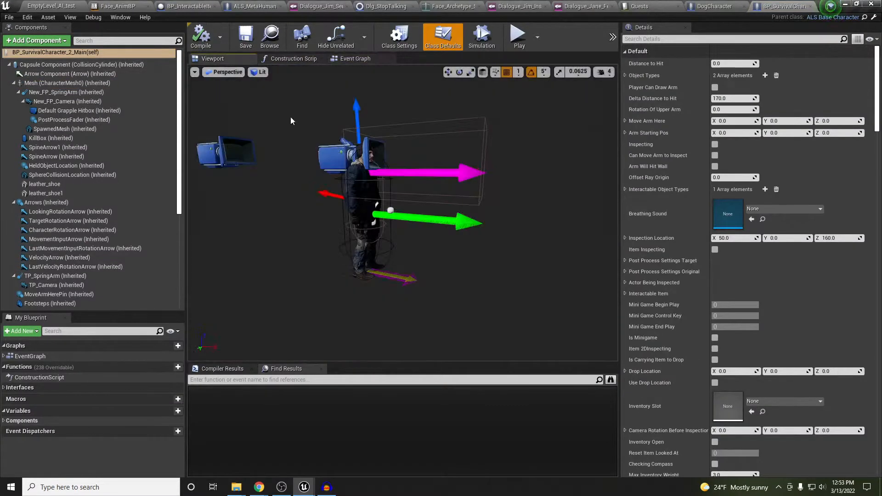
pyautogui.click(67, 84)
pyautogui.scroll(3, 402, 212)
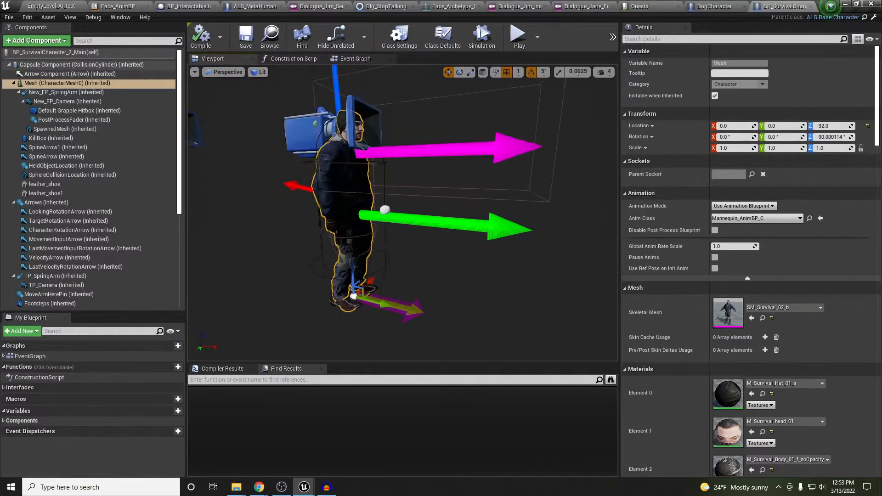
pyautogui.moveTo(402, 213); pyautogui.dragTo(373, 217, button='middle')
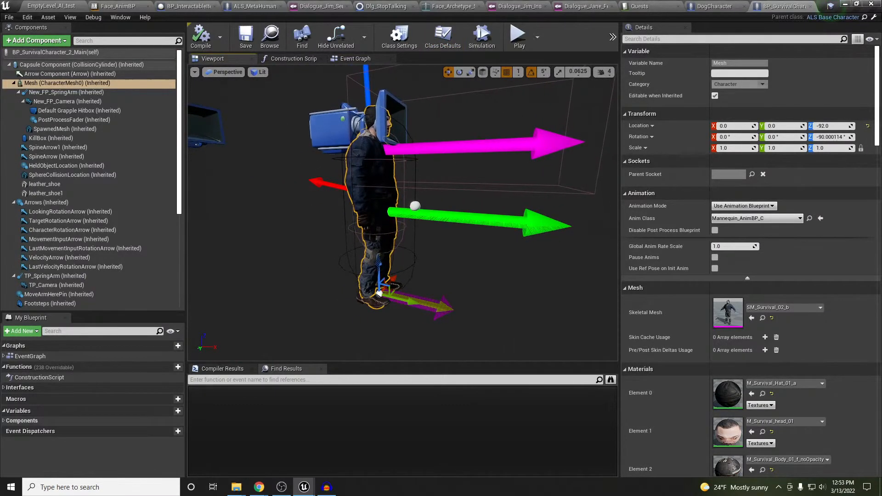
pyautogui.scroll(3, 402, 212)
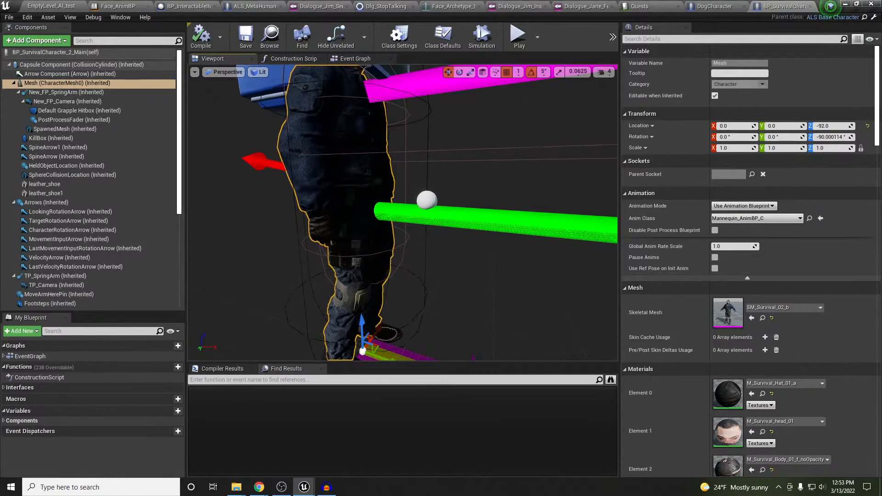
pyautogui.scroll(-3, 402, 213)
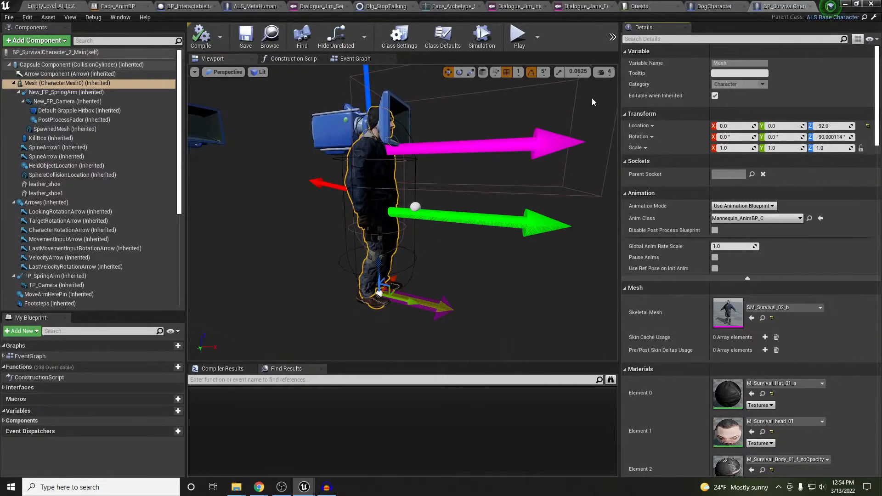
# In the MetaHuman NPC blueprint, set the Skeletal Mesh to SM_Survival_02_b with Use Selected Asset
pyautogui.click(717, 6)
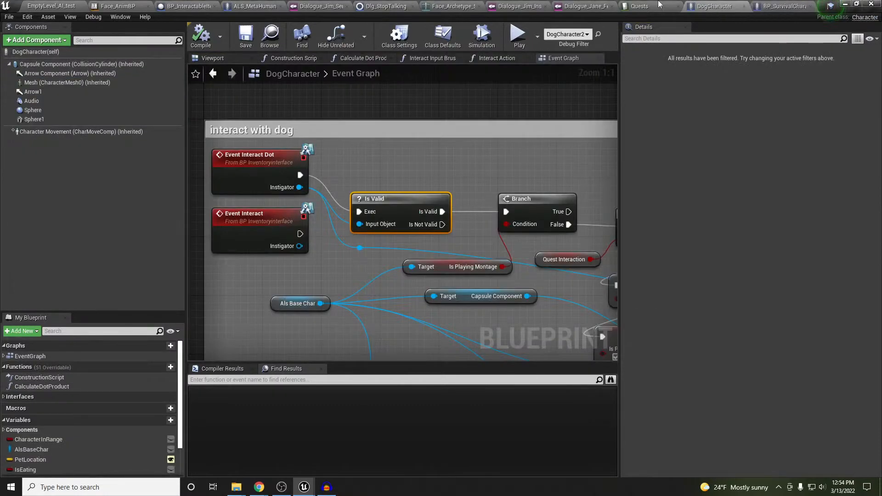
pyautogui.click(255, 6)
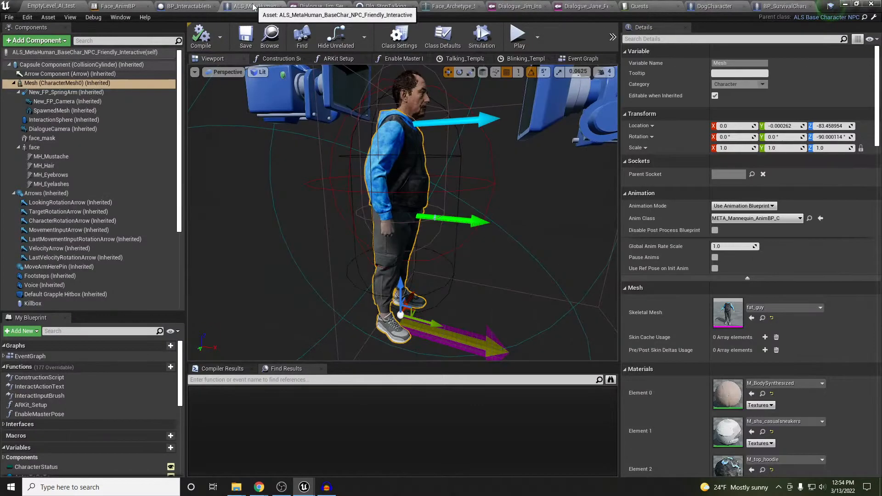
pyautogui.click(752, 318)
pyautogui.moveTo(493, 225); pyautogui.dragTo(525, 209, button='right')
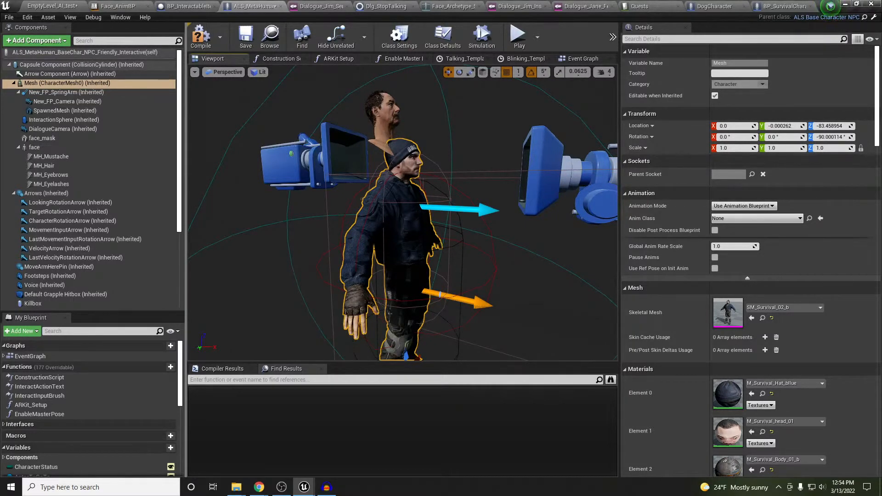
# Inspect the MetaHuman face component and the M_Survival_head_01 material on the survival body
pyautogui.click(34, 147)
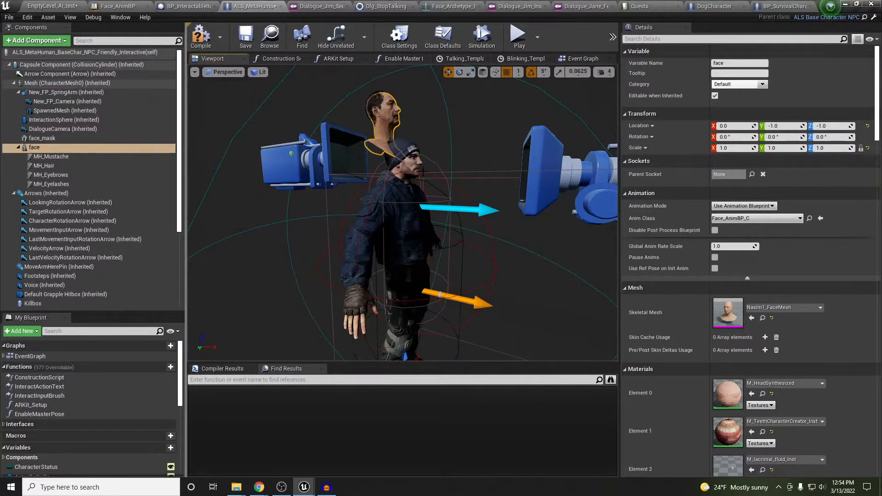
pyautogui.click(411, 169)
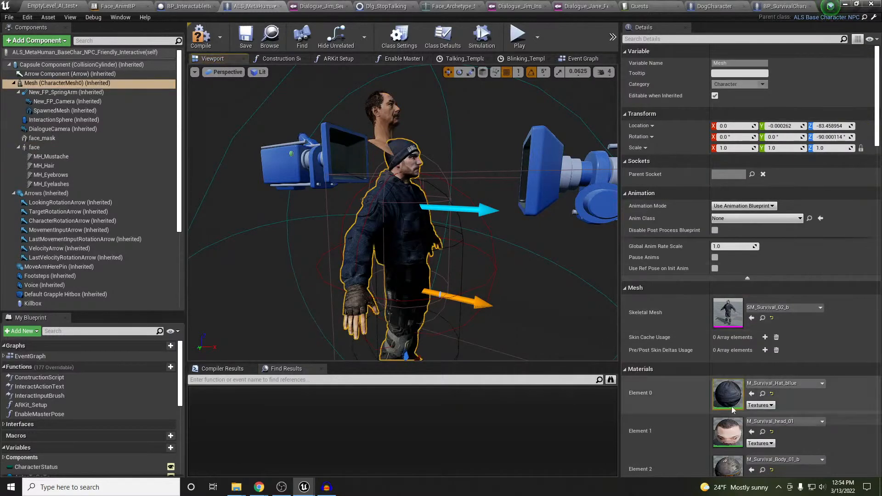
pyautogui.doubleClick(727, 436)
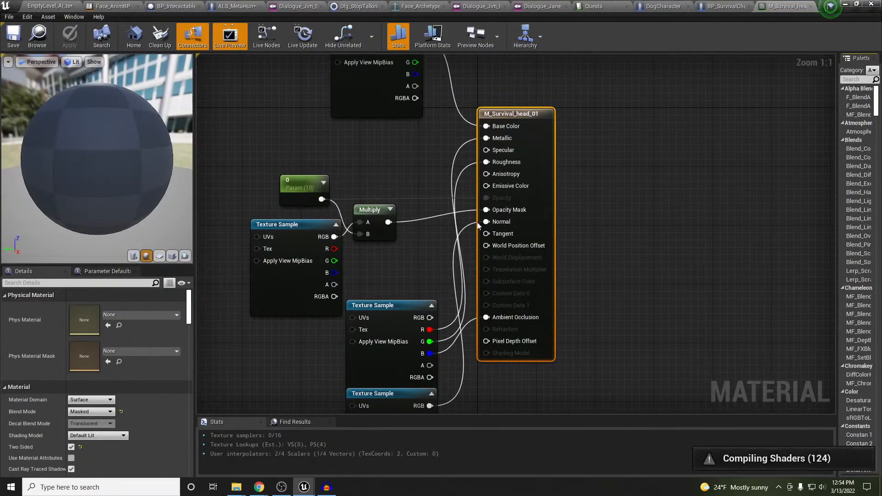
pyautogui.click(810, 7)
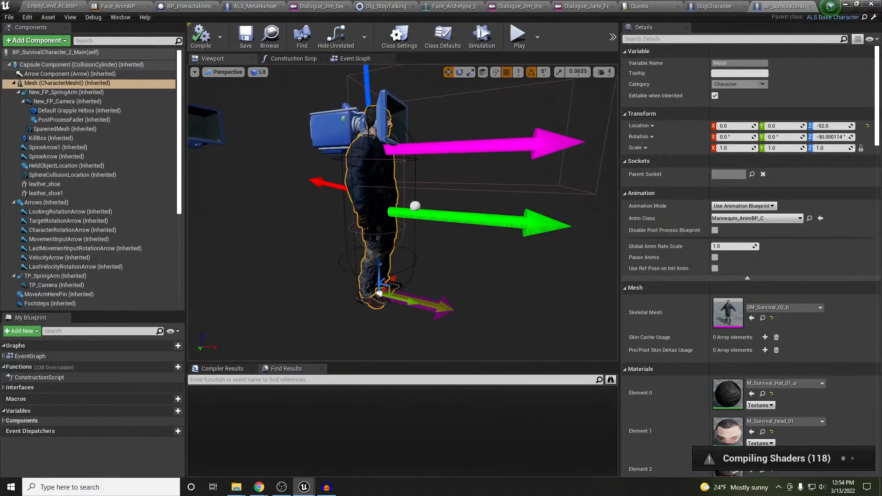
# Frame the whole character in the MetaHuman NPC blueprint and save everything with Ctrl+Shift+S
pyautogui.moveTo(448, 147); pyautogui.dragTo(448, 133, button='right')
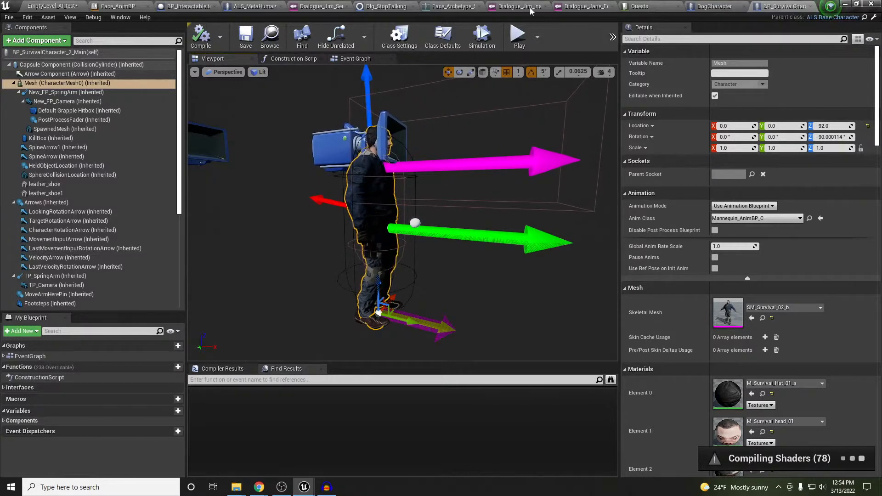
pyautogui.click(253, 8)
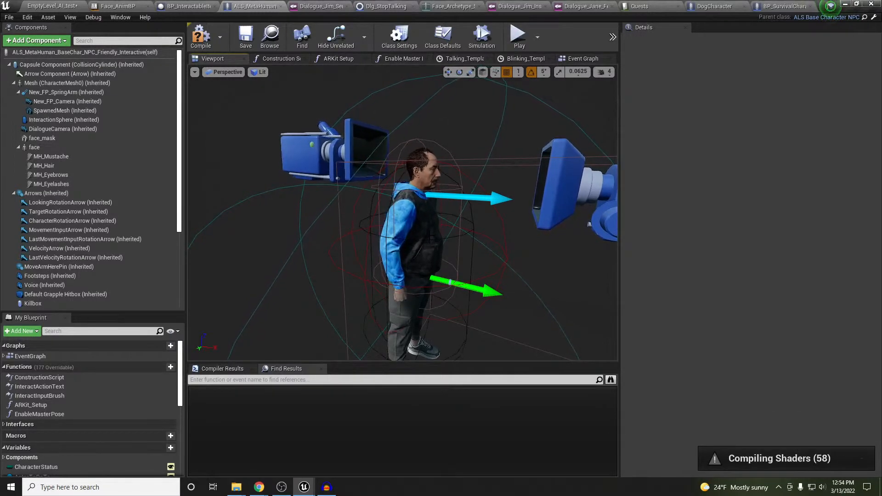
pyautogui.moveTo(403, 213); pyautogui.dragTo(444, 250, button='middle')
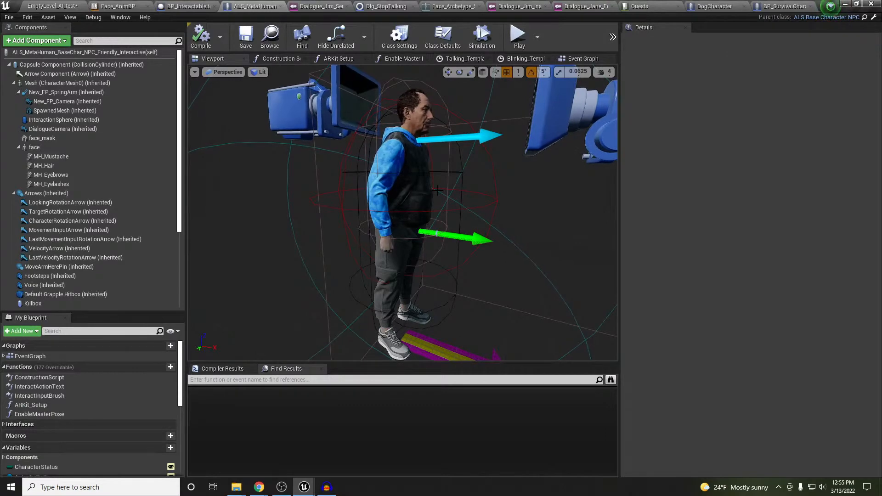
pyautogui.hotkey('ctrl', 'shift', 's')
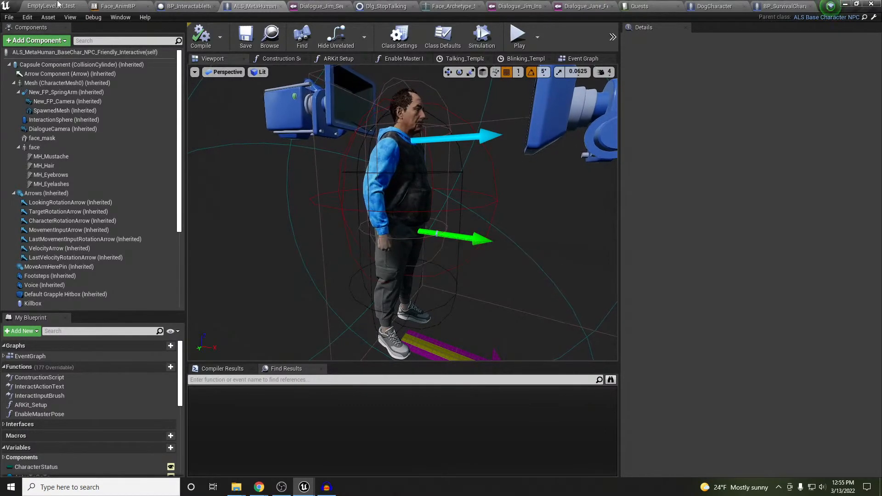
# Go back to the EmptyLevel_AI_test level editor and open the Windows taskbar search
pyautogui.click(58, 6)
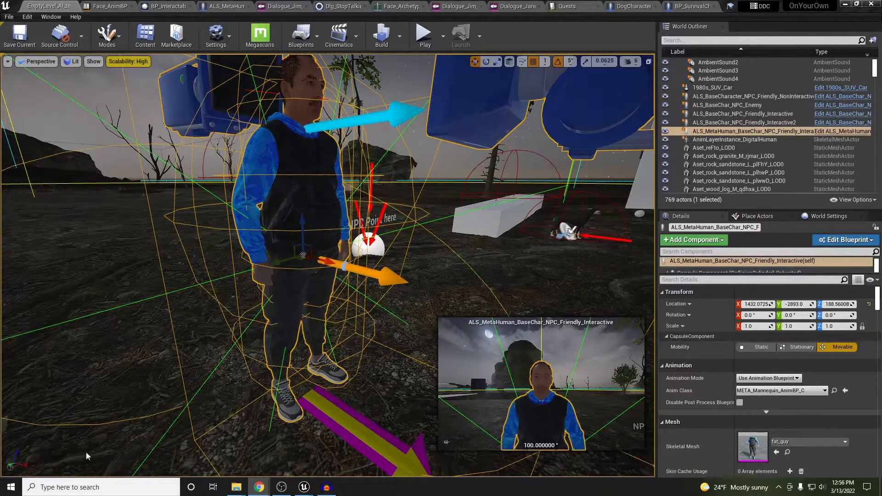
pyautogui.click(116, 489)
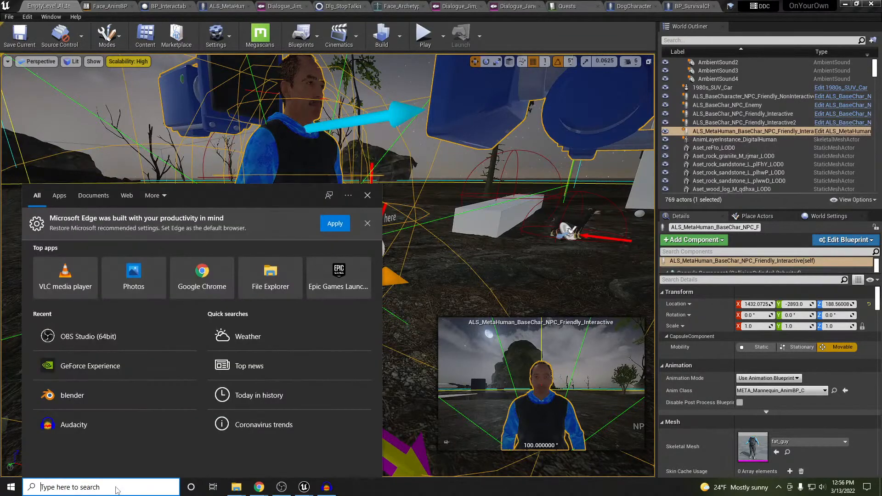
# Launch Quixel Bridge from Windows search with 'bri' and maximize its window
pyautogui.write('bri')
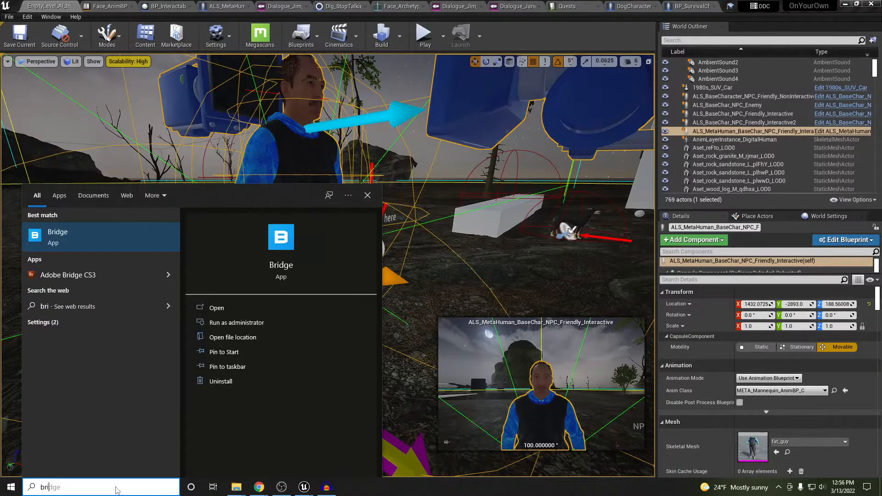
pyautogui.press('Return')
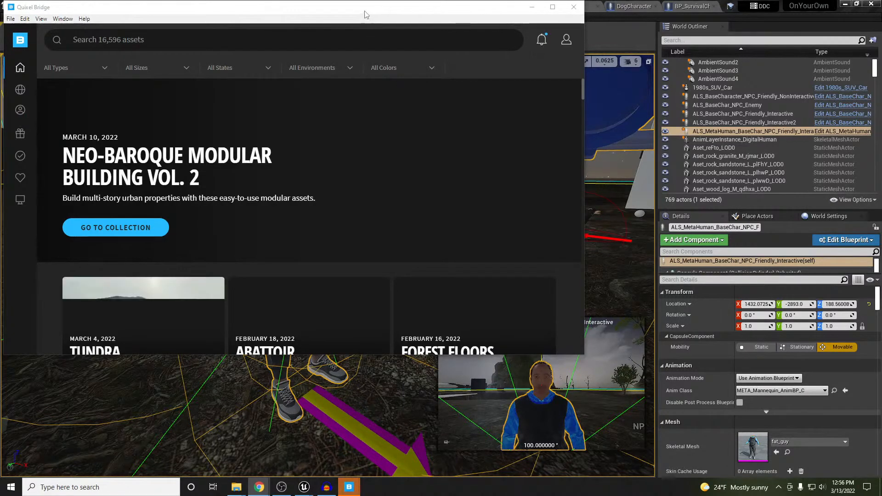
pyautogui.moveTo(367, 14); pyautogui.dragTo(538, 23)
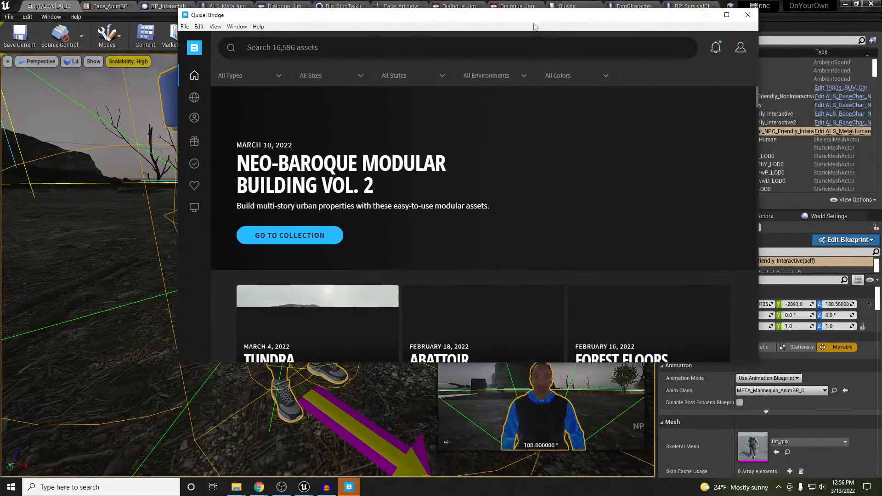
pyautogui.doubleClick(409, 18)
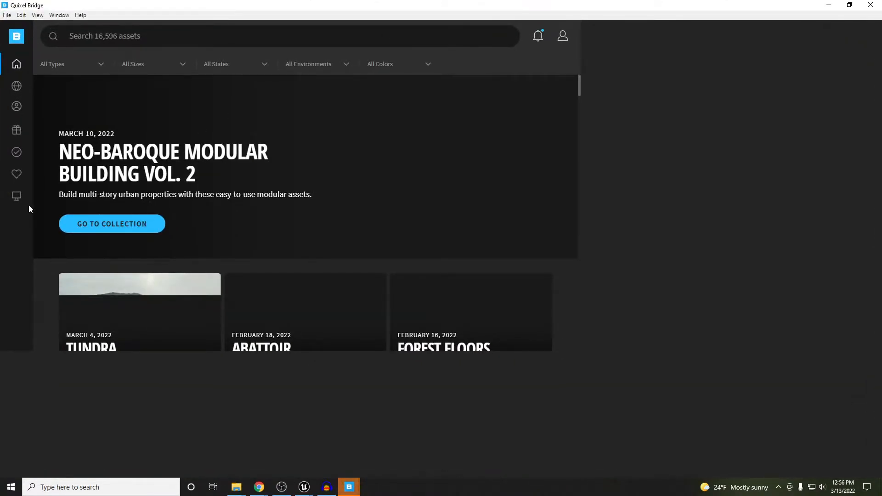
# Reposition the Bridge window so its Home page fills this display
pyautogui.moveTo(30, 210)
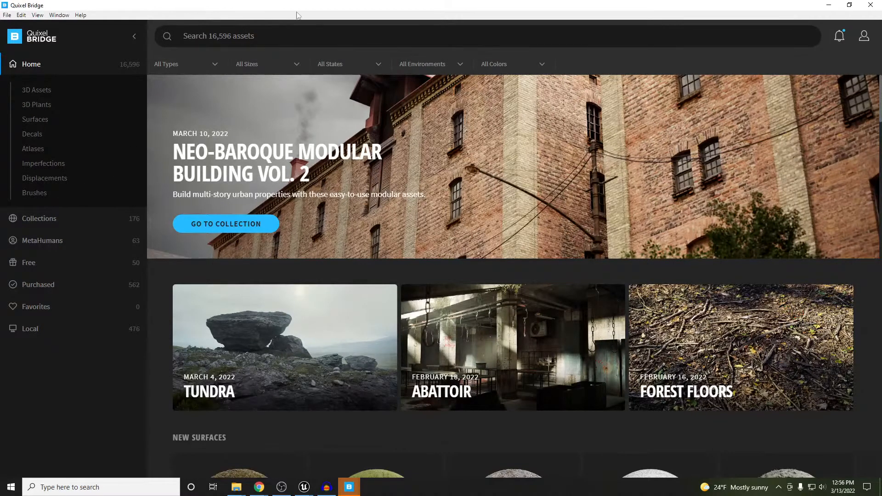
pyautogui.moveTo(313, 7); pyautogui.dragTo(0, 160)
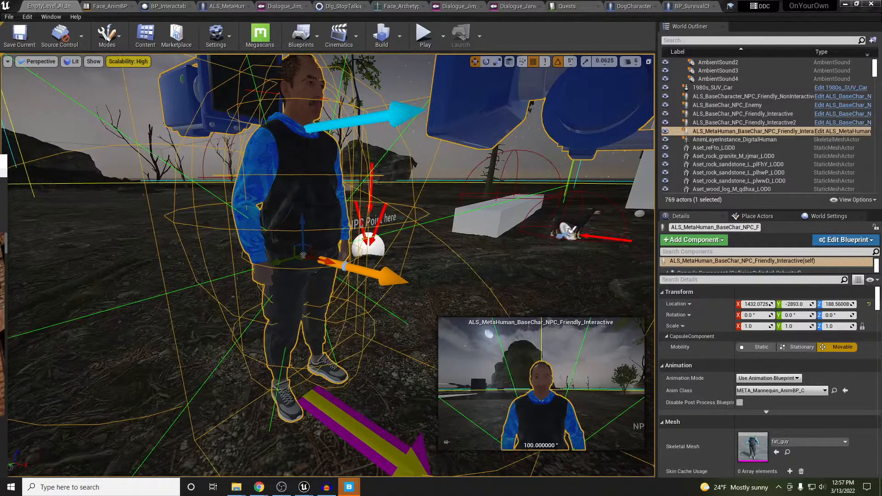
pyautogui.moveTo(0, 162); pyautogui.dragTo(490, 111)
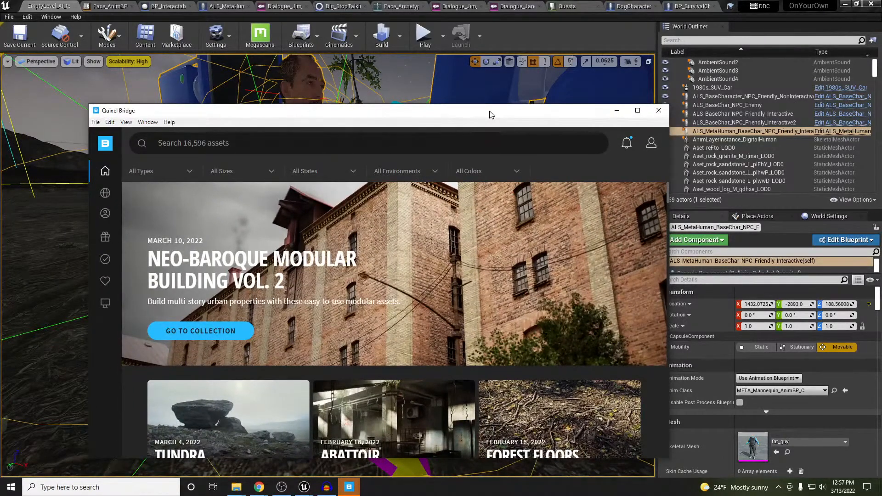
pyautogui.moveTo(490, 115); pyautogui.dragTo(465, 289)
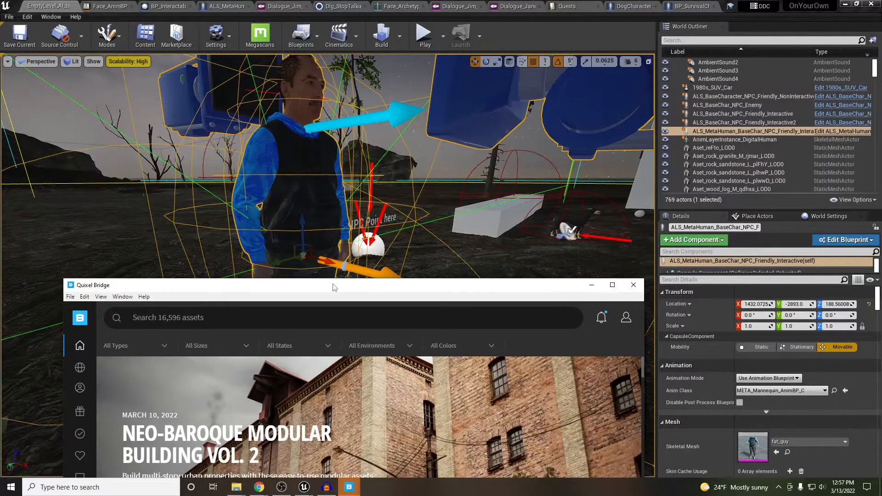
pyautogui.moveTo(335, 289); pyautogui.dragTo(405, 1)
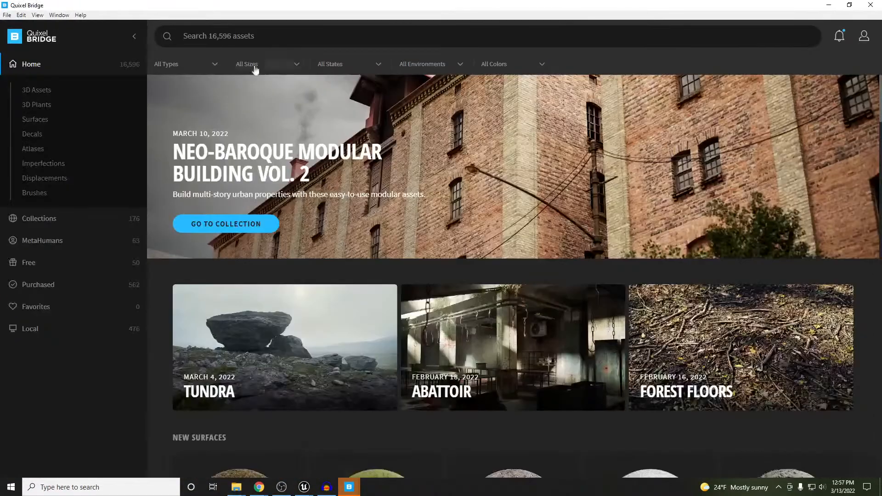
# Under Local > MetaHumans, select the bearded Omar tile and start MetaHuman Creator
pyautogui.click(57, 243)
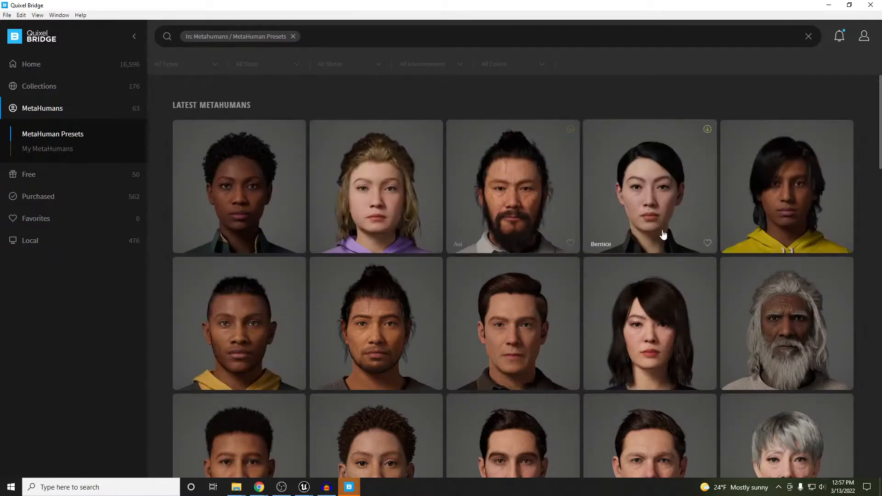
pyautogui.click(36, 242)
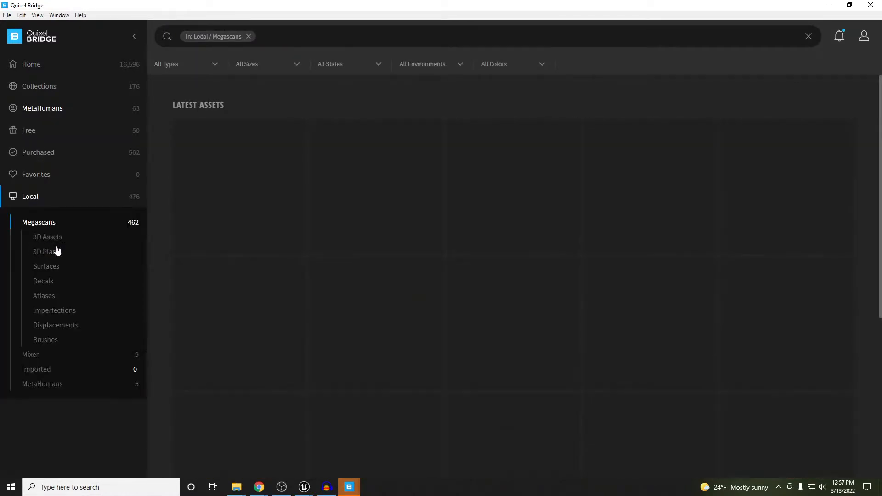
pyautogui.click(42, 384)
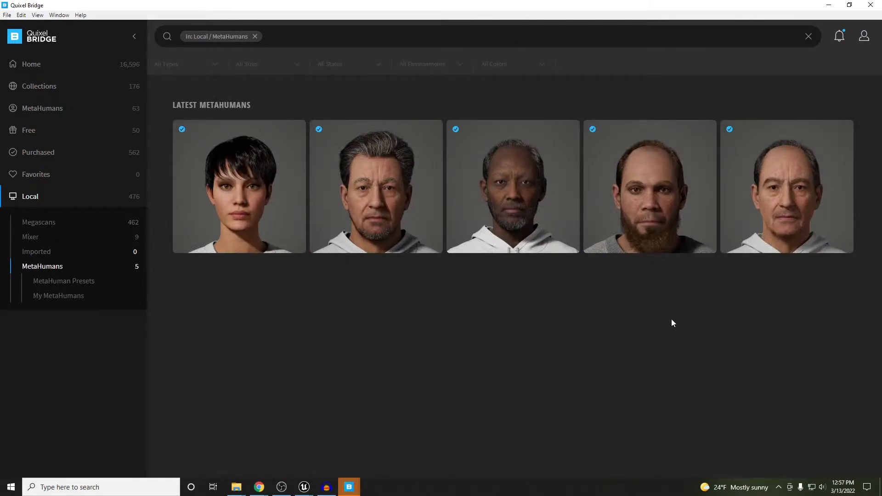
pyautogui.click(640, 210)
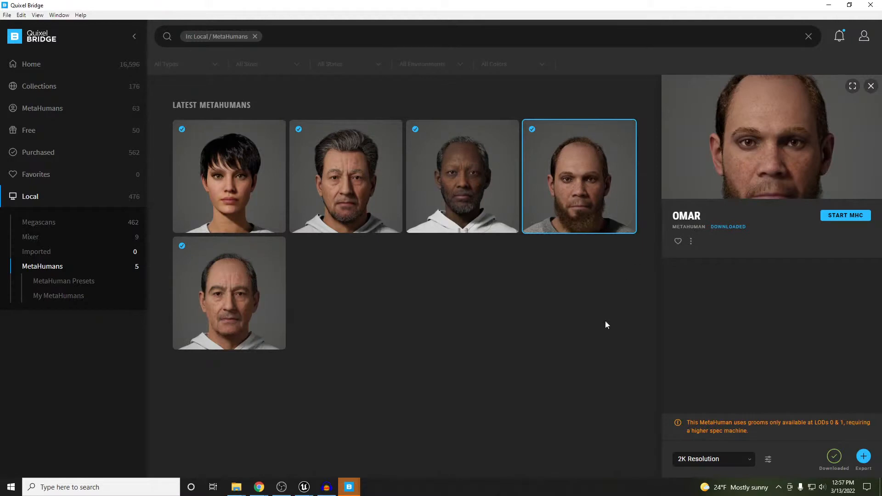
pyautogui.click(839, 216)
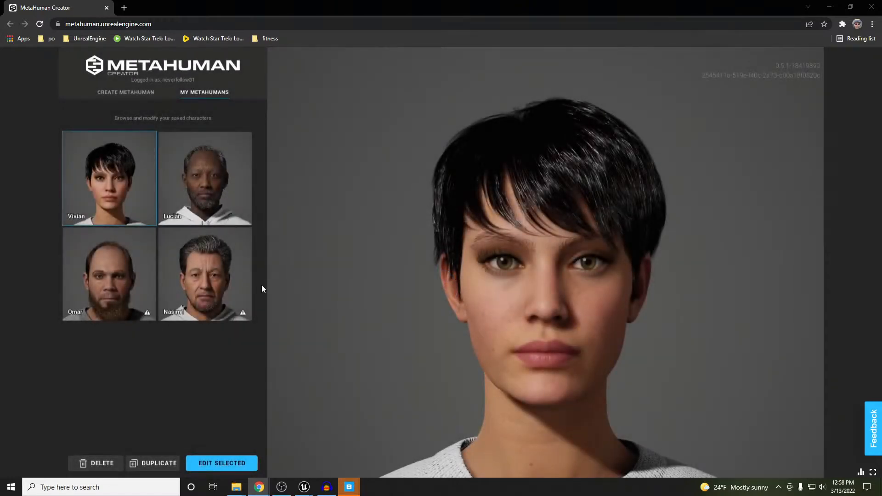
# Select the Omar card in My MetaHumans and choose Edit Selected
pyautogui.click(125, 270)
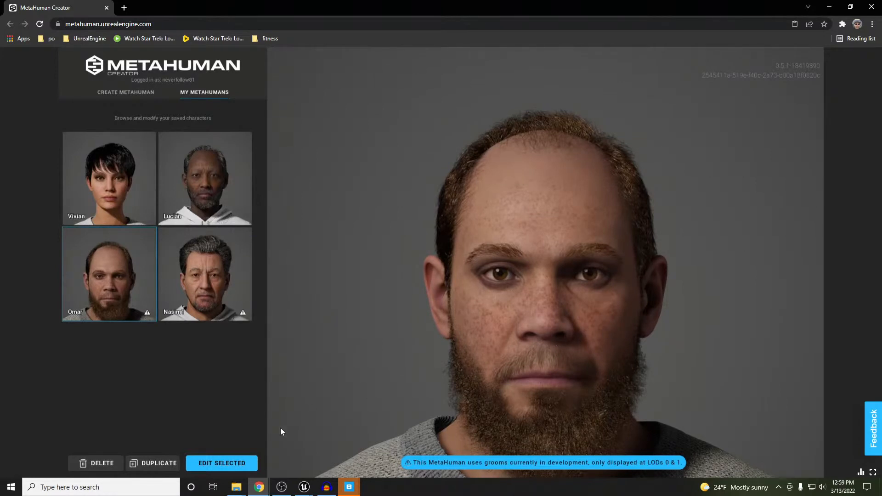
pyautogui.click(228, 467)
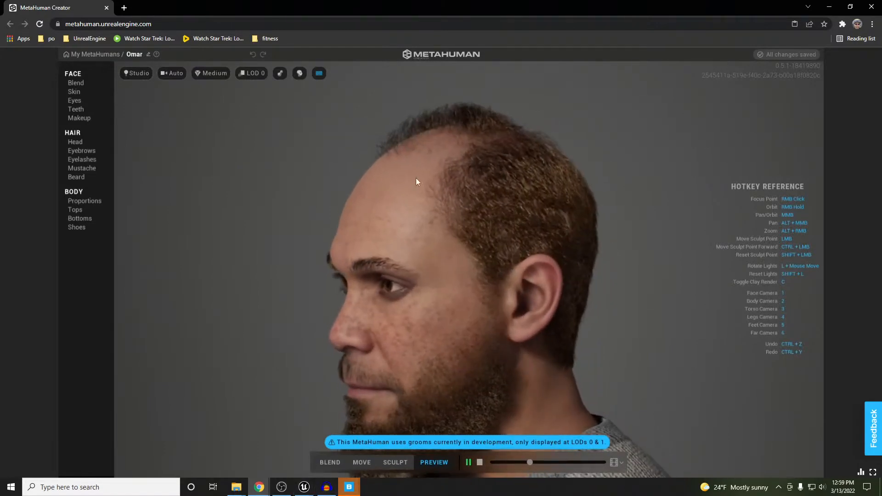
# Switch to the Unreal level editor and fly the viewport up to the NPC's face
pyautogui.moveTo(303, 487)
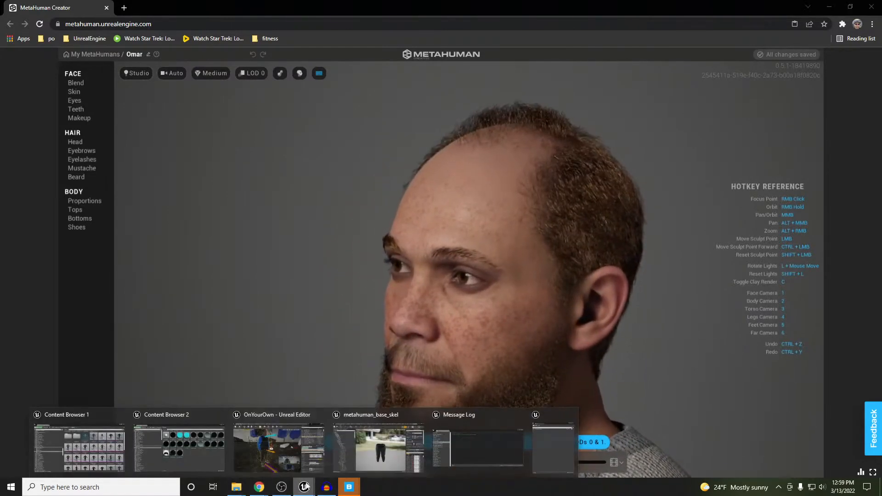
pyautogui.click(279, 448)
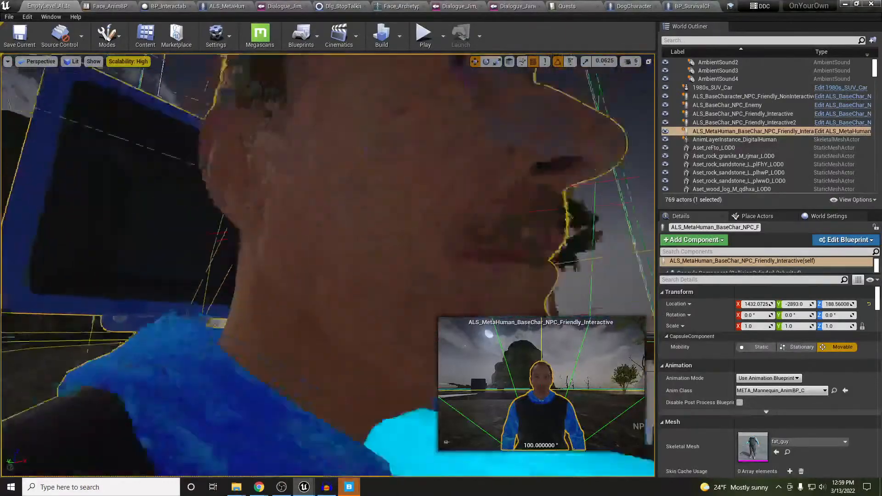
pyautogui.moveTo(294, 203); pyautogui.dragTo(280, 219, button='right')
pyautogui.moveTo(349, 299); pyautogui.dragTo(350, 299, button='right')
# Lower the camera speed, view the NPC's head in game view, then open its ALS_MetaHuman blueprint
pyautogui.click(629, 61)
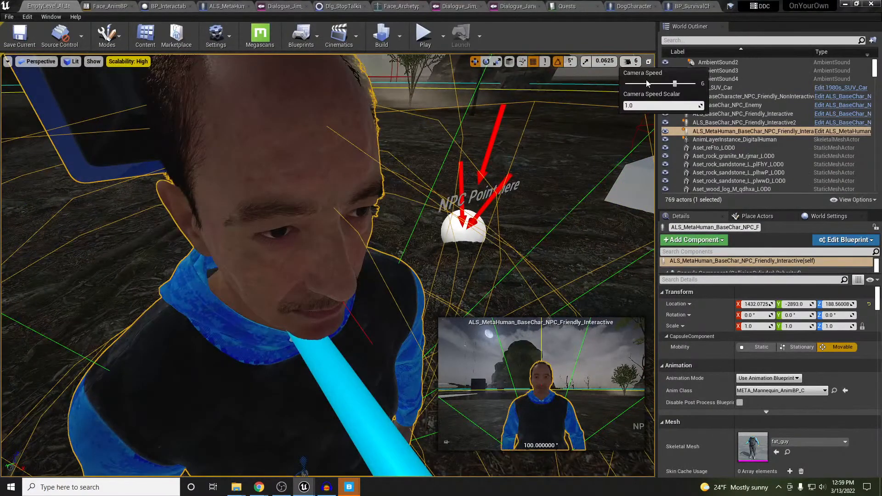
pyautogui.moveTo(674, 84); pyautogui.dragTo(665, 84)
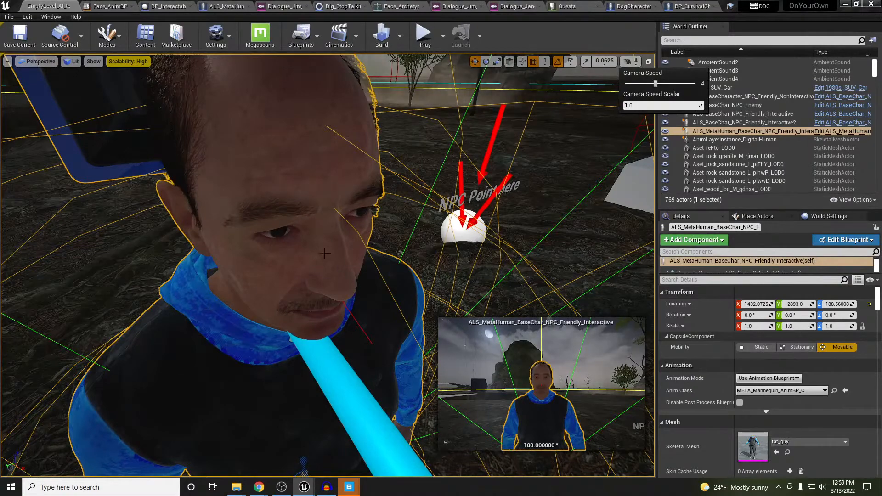
pyautogui.moveTo(324, 254); pyautogui.dragTo(332, 236, button='right')
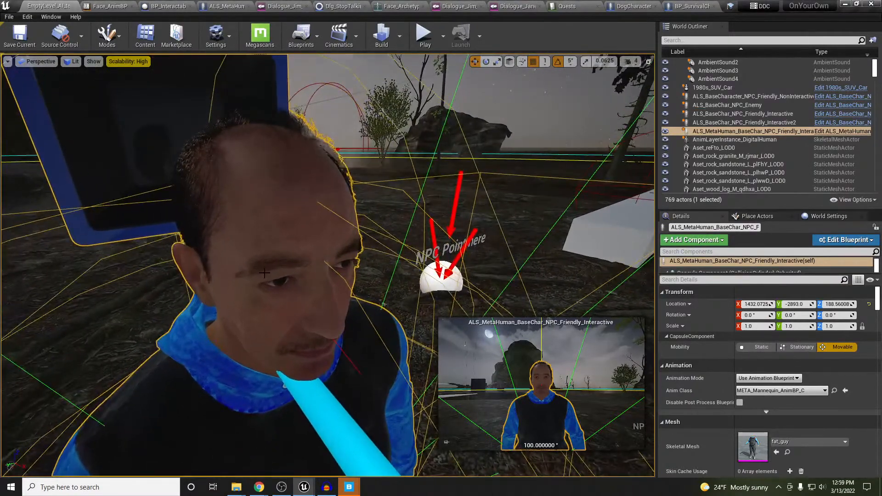
pyautogui.press('g')
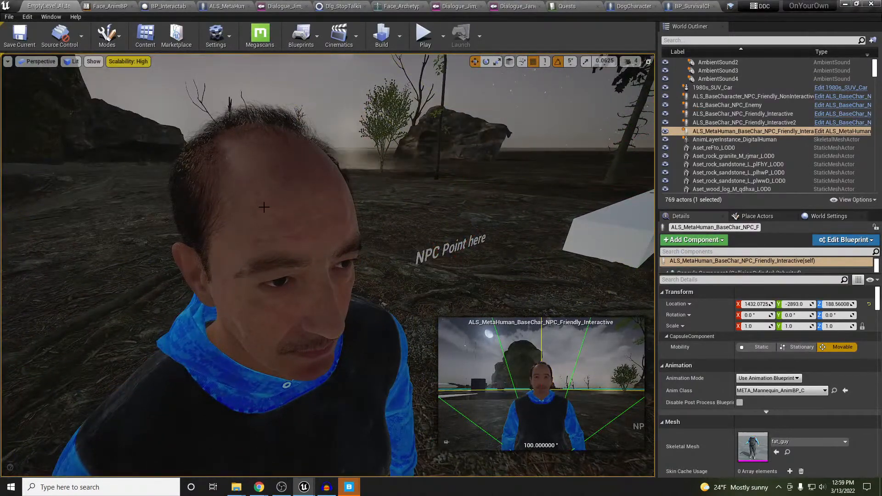
pyautogui.click(237, 7)
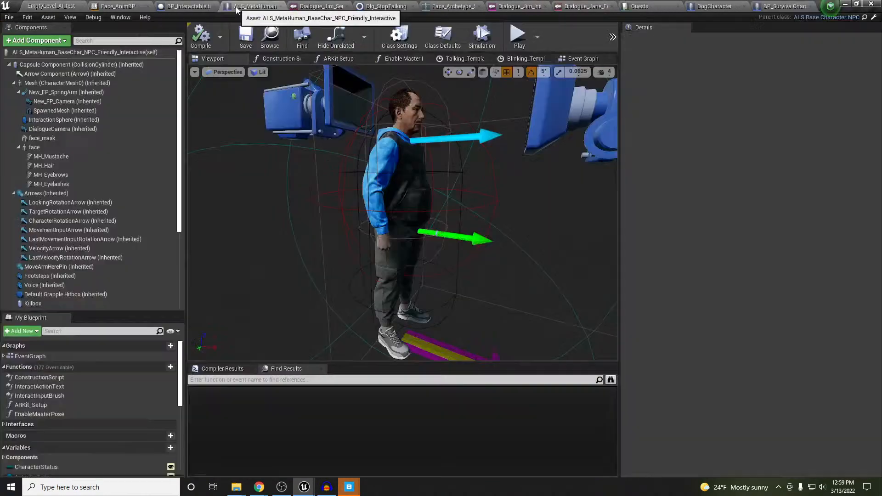
# Review the MH_Mustache groom component's Details, then return to MetaHuman Creator in Chrome
pyautogui.click(51, 158)
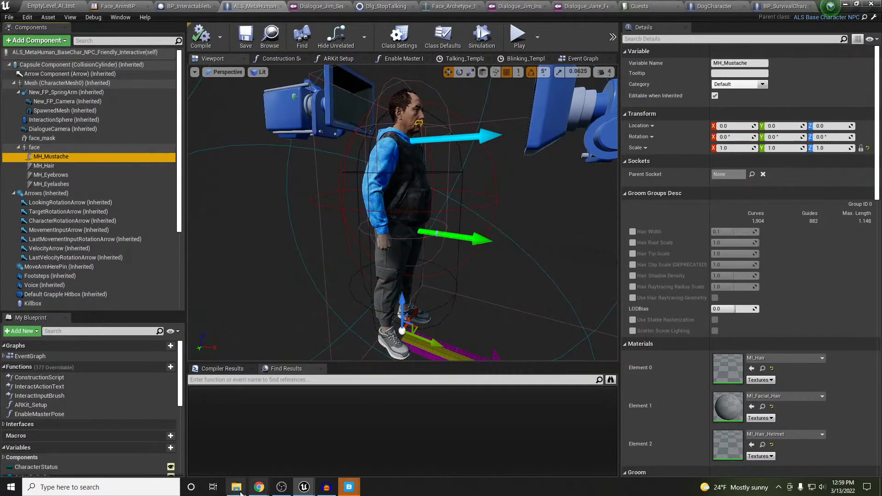
pyautogui.moveTo(260, 487)
pyautogui.click(350, 444)
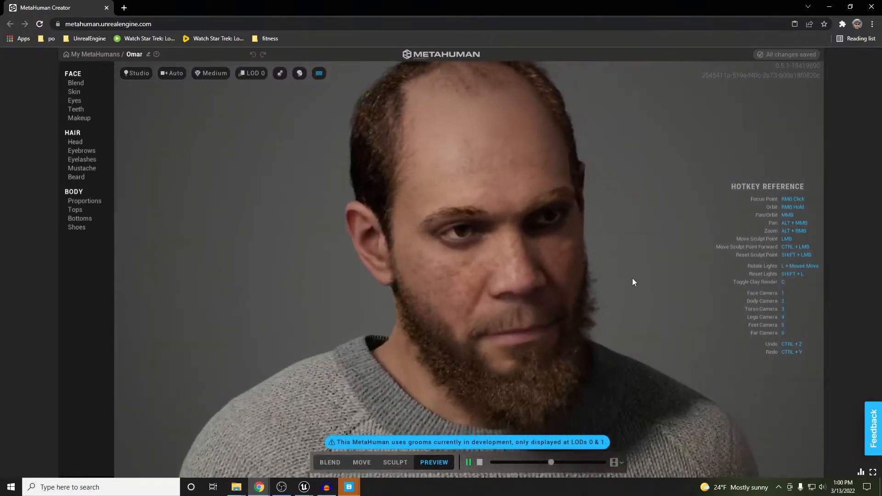
# Zoom out to Omar's full body and open Body > Tops
pyautogui.scroll(-5, 633, 278)
pyautogui.moveTo(569, 308); pyautogui.dragTo(583, 172, button='middle')
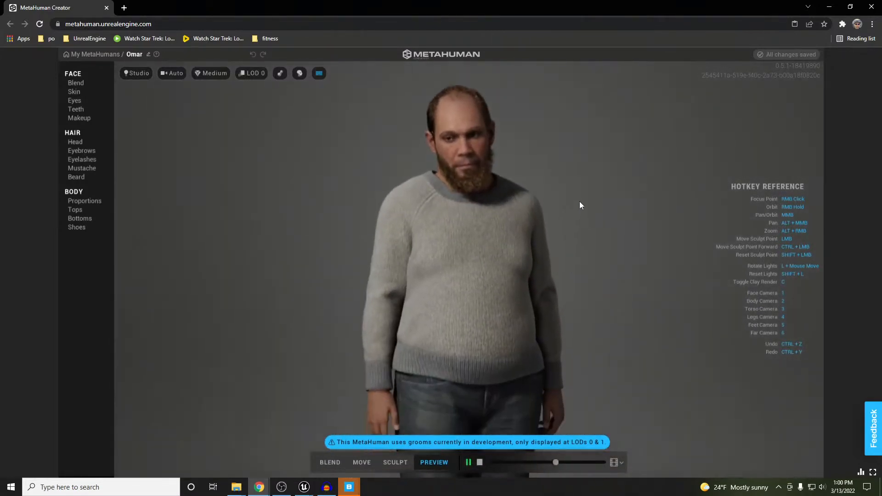
pyautogui.scroll(-1, 481, 218)
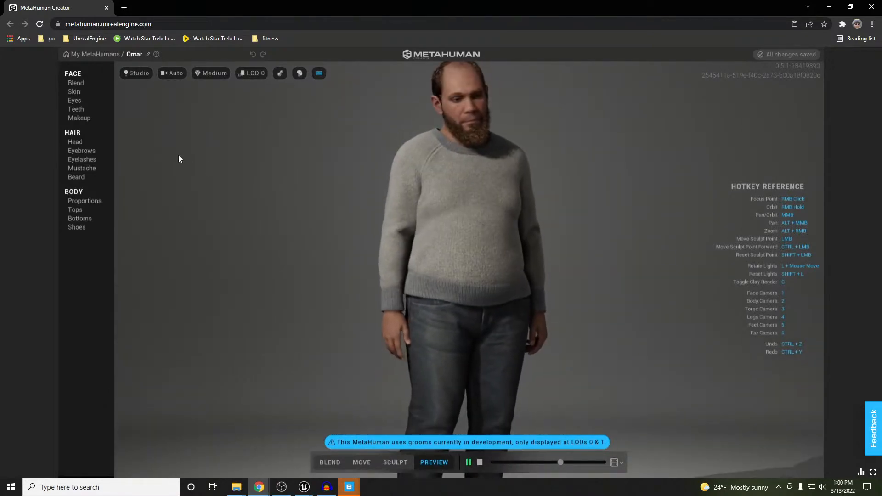
pyautogui.click(101, 211)
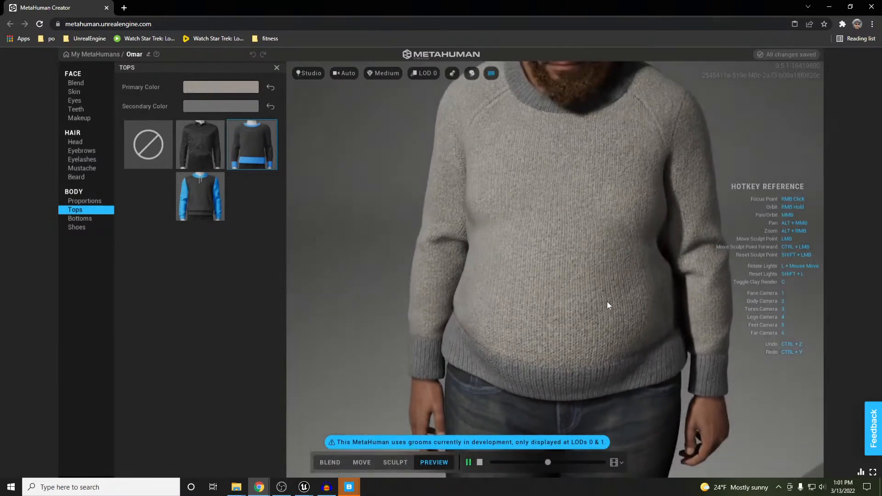
# Try trousers, joggers, pants, jeans and slacks on Omar, settling on the blue-trimmed shorts
pyautogui.scroll(-3, 610, 307)
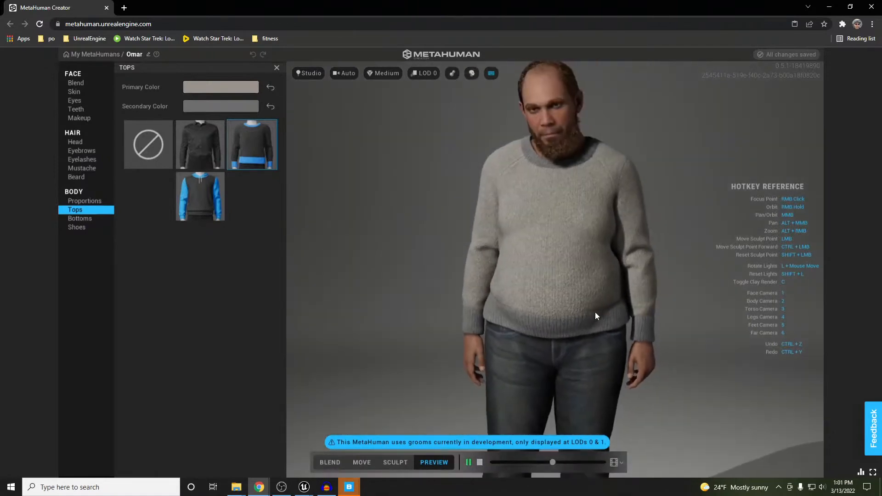
pyautogui.moveTo(595, 313); pyautogui.dragTo(586, 219, button='middle')
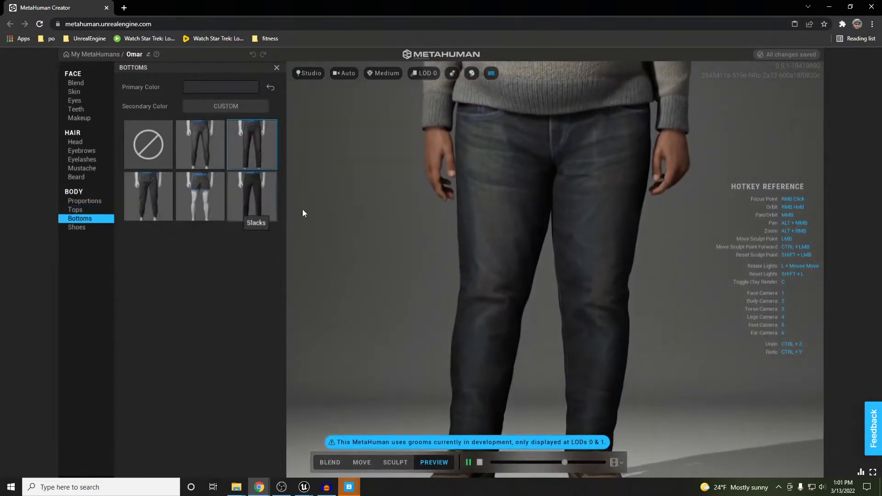
pyautogui.click(258, 198)
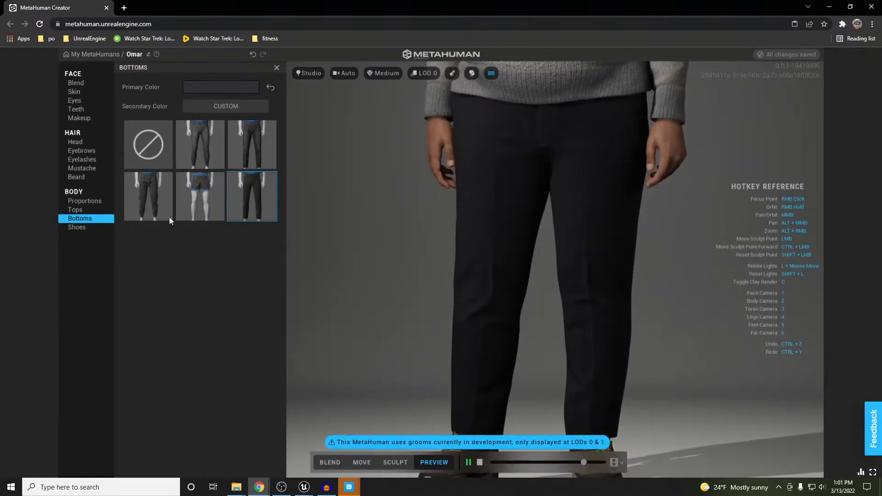
pyautogui.click(150, 194)
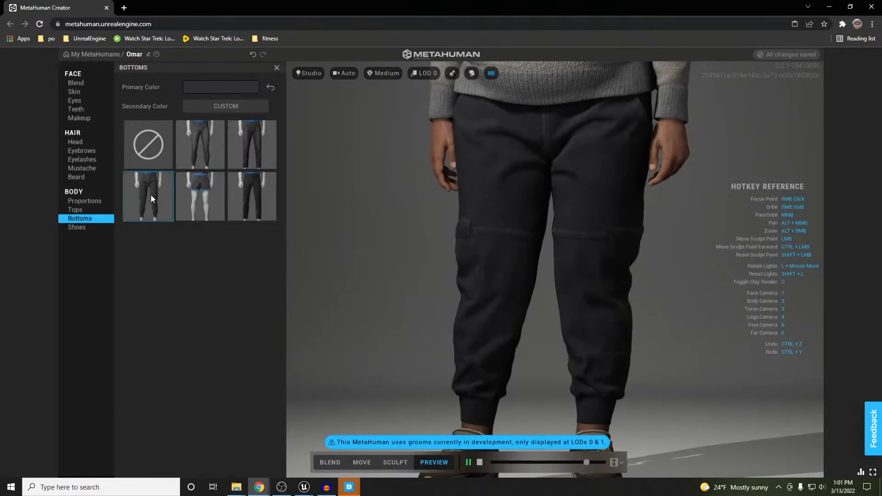
pyautogui.click(207, 208)
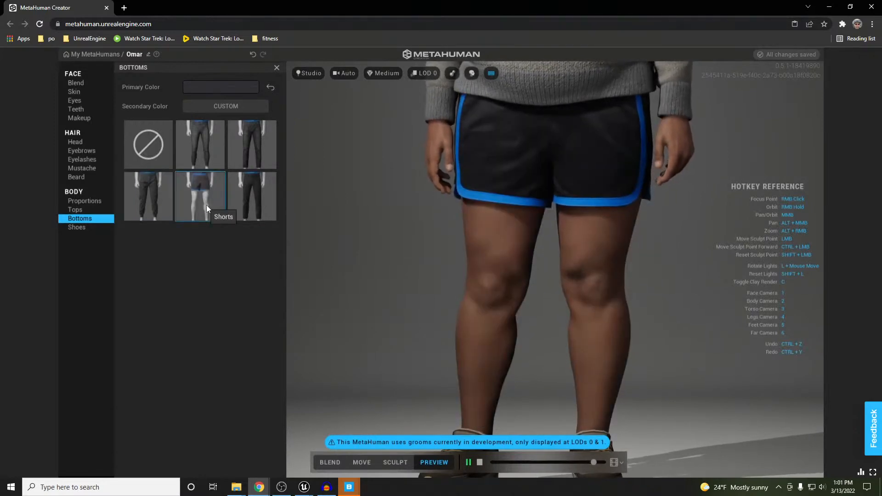
pyautogui.click(203, 144)
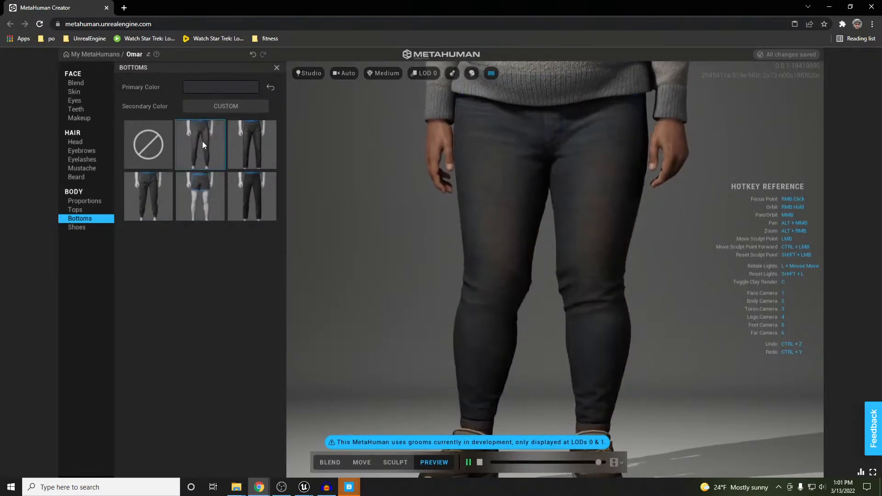
pyautogui.click(241, 148)
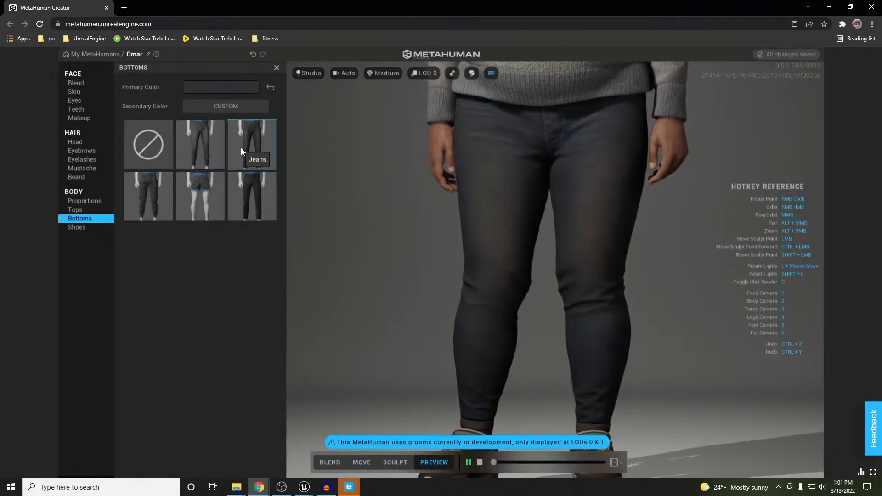
pyautogui.click(249, 205)
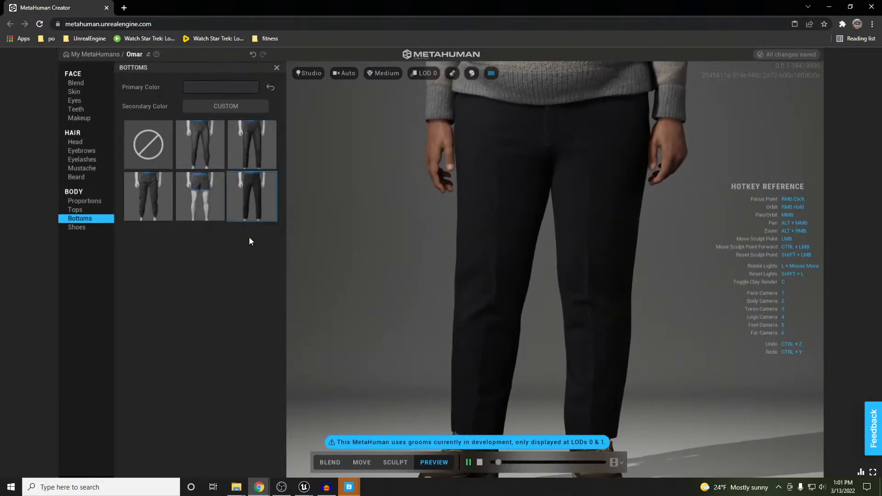
pyautogui.click(199, 198)
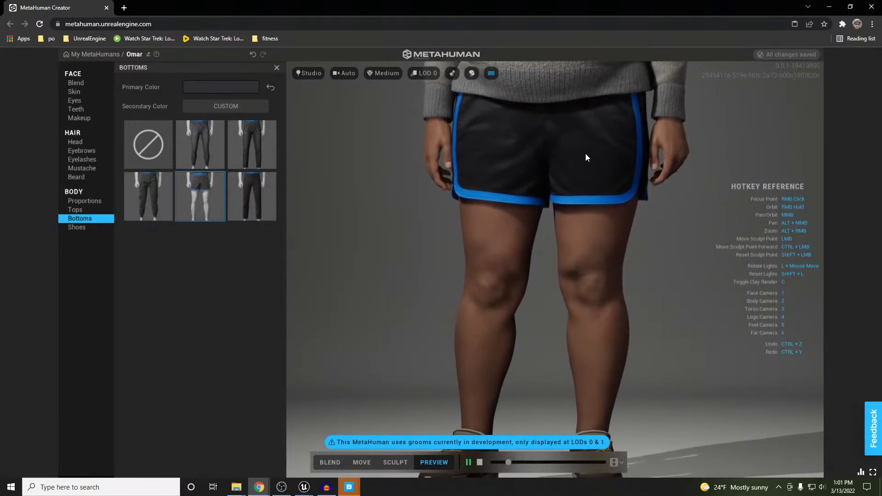
# Set the shorts' Secondary Color trim to white (FFFFFF)
pyautogui.click(220, 104)
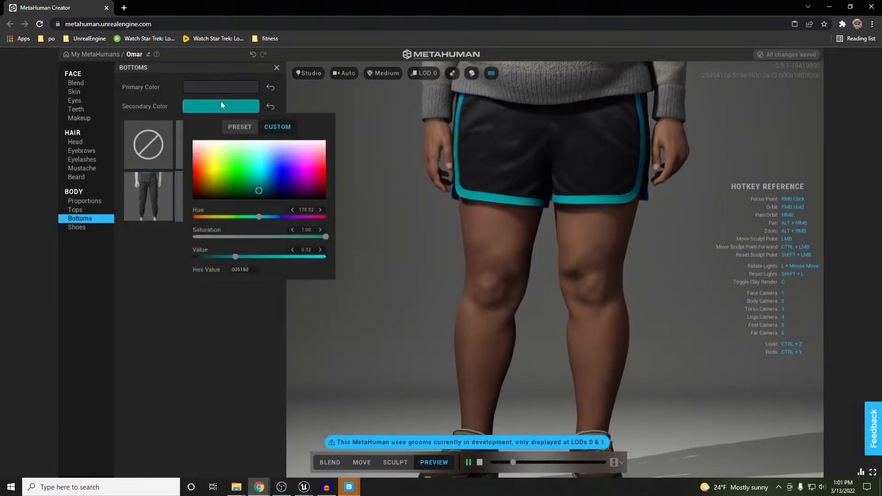
pyautogui.moveTo(268, 148); pyautogui.dragTo(264, 140)
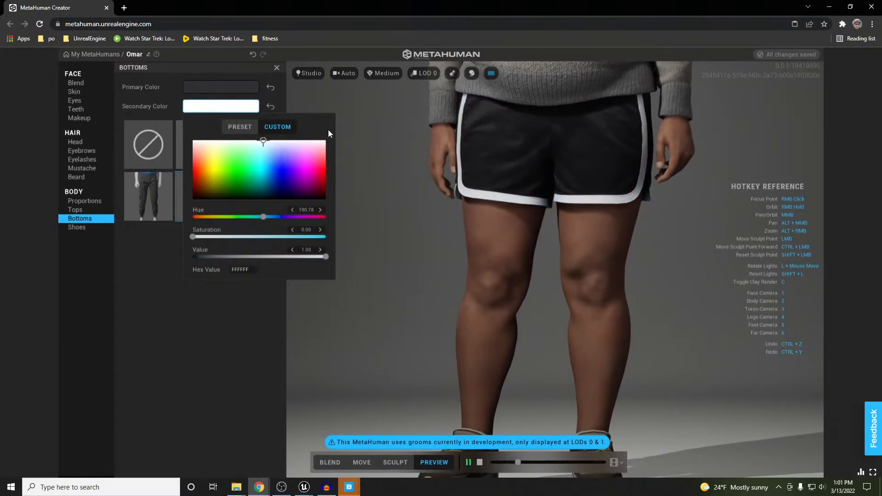
pyautogui.click(239, 294)
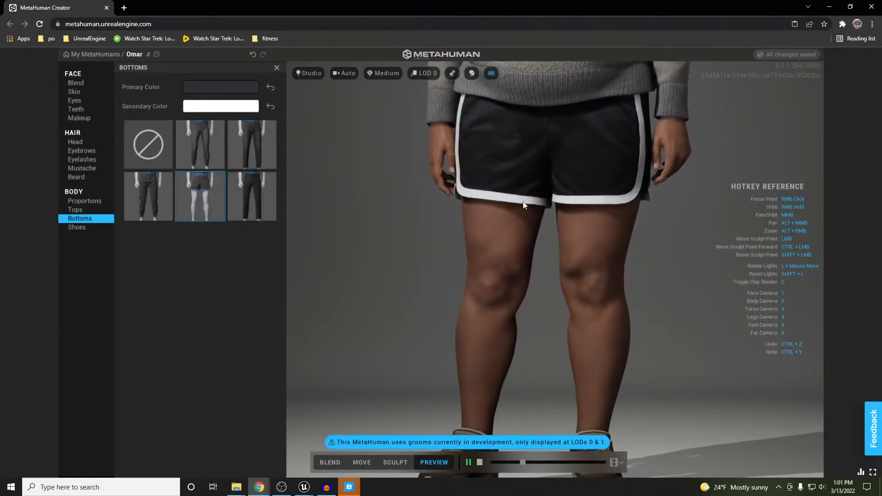
# Colour the shoes white with light blue laces and soles
pyautogui.click(81, 228)
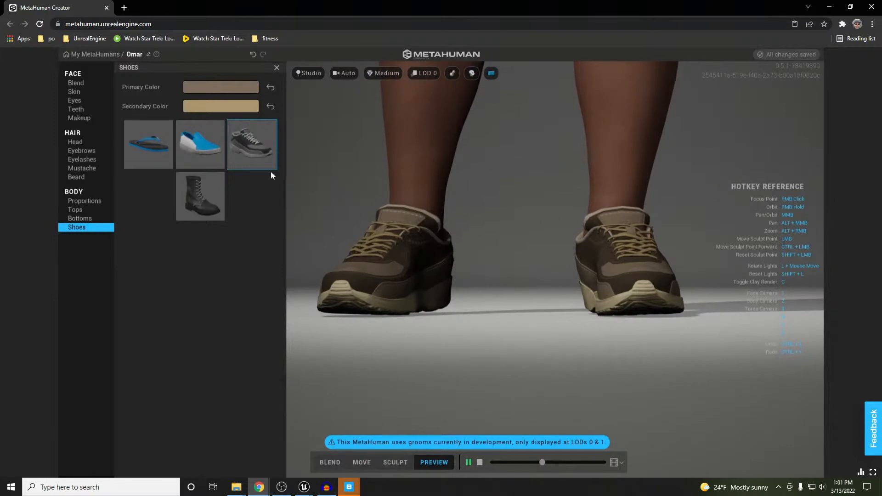
pyautogui.click(237, 107)
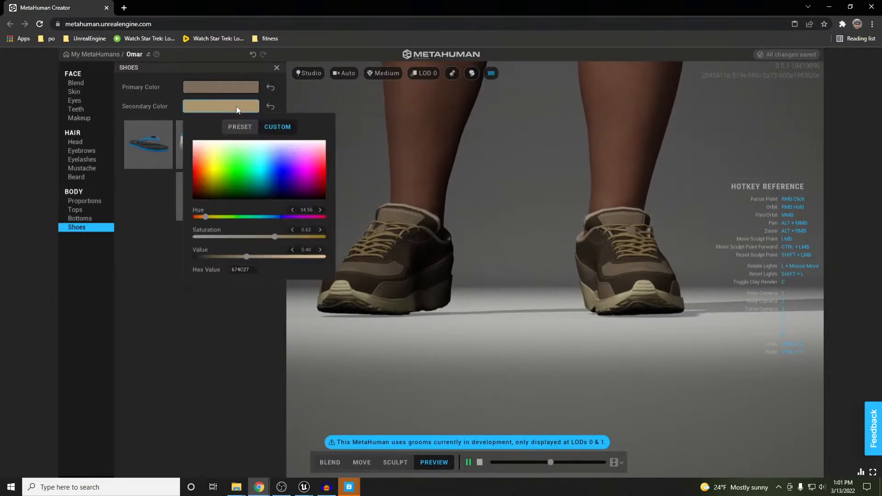
pyautogui.click(264, 141)
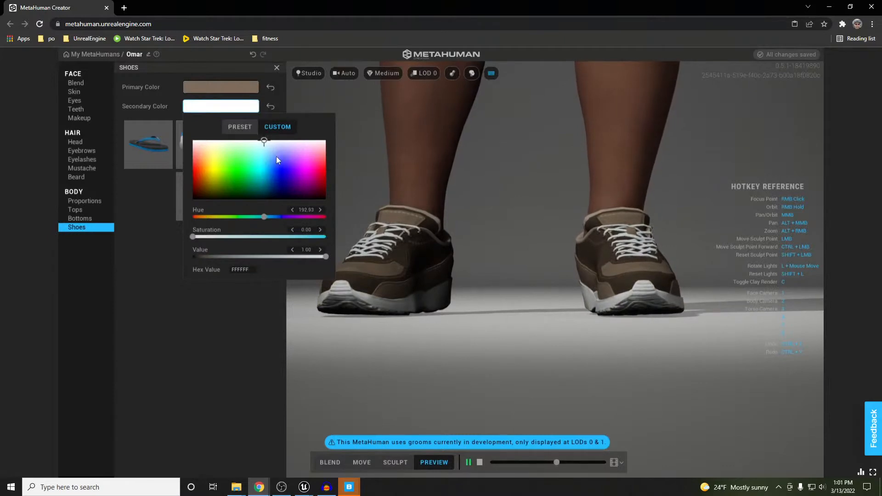
pyautogui.click(262, 158)
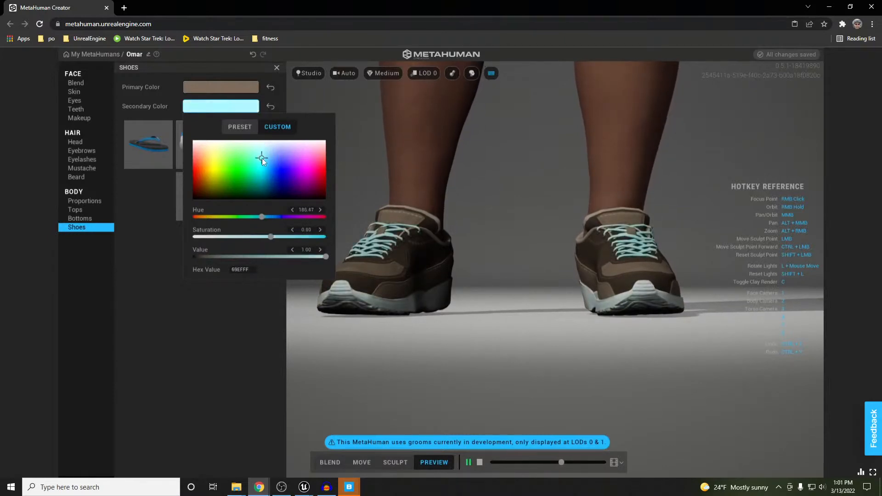
pyautogui.click(231, 90)
pyautogui.click(261, 122)
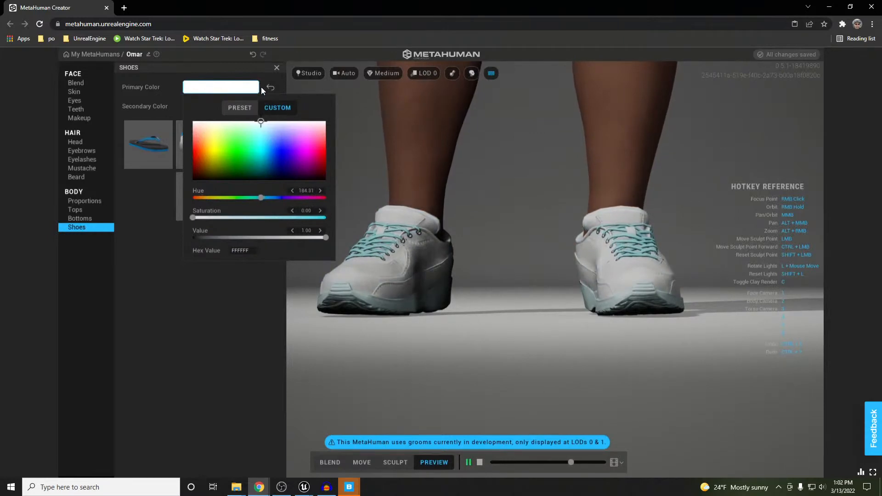
pyautogui.moveTo(260, 123)
pyautogui.mouseDown()
pyautogui.moveTo(257, 197)
pyautogui.moveTo(265, 116)
pyautogui.mouseUp()
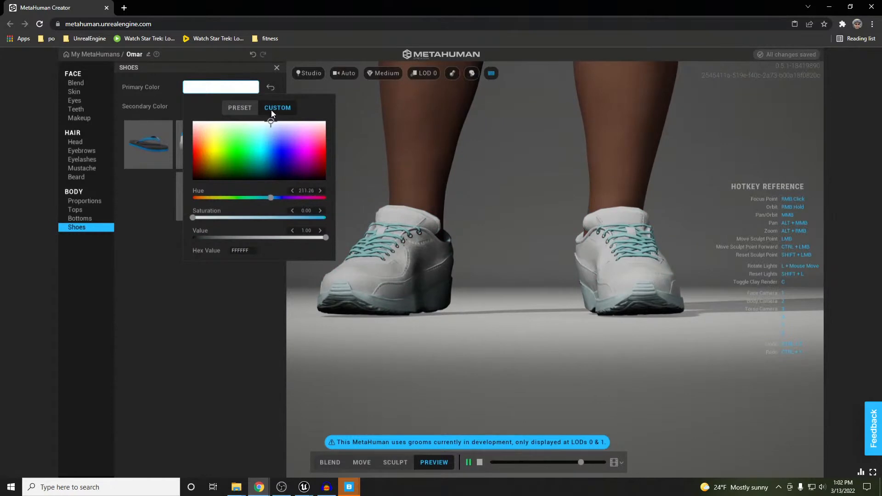
pyautogui.click(388, 268)
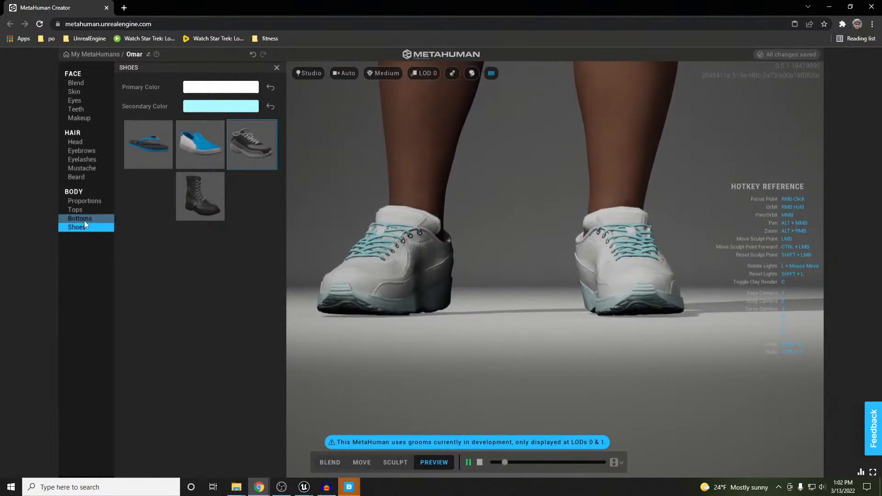
# Preview flip flops, flats and boots, then settle back on the Casual Sneakers
pyautogui.click(154, 147)
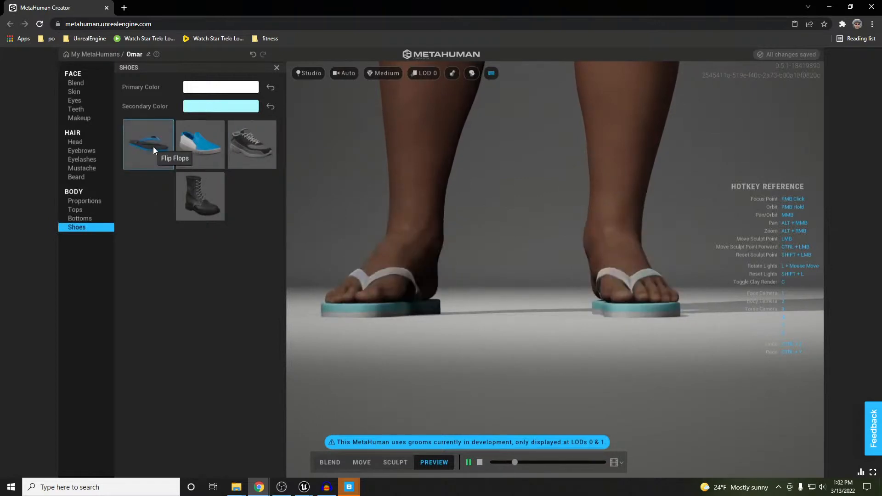
pyautogui.click(208, 150)
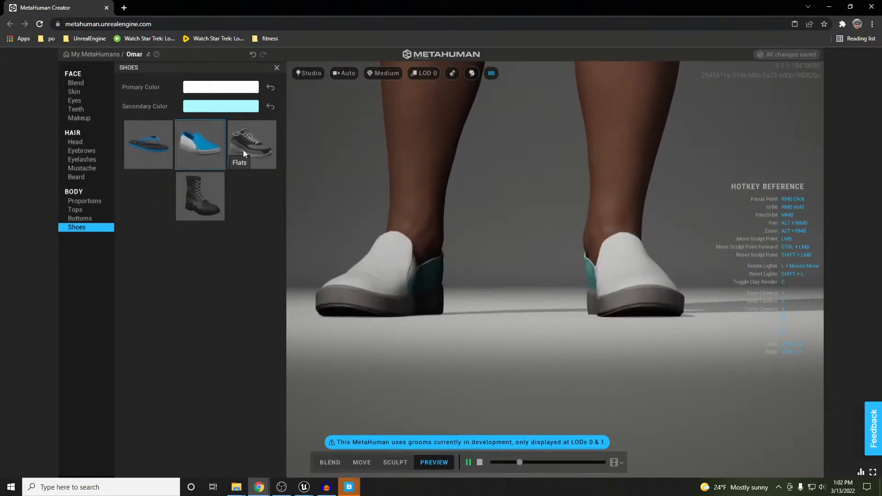
pyautogui.click(265, 148)
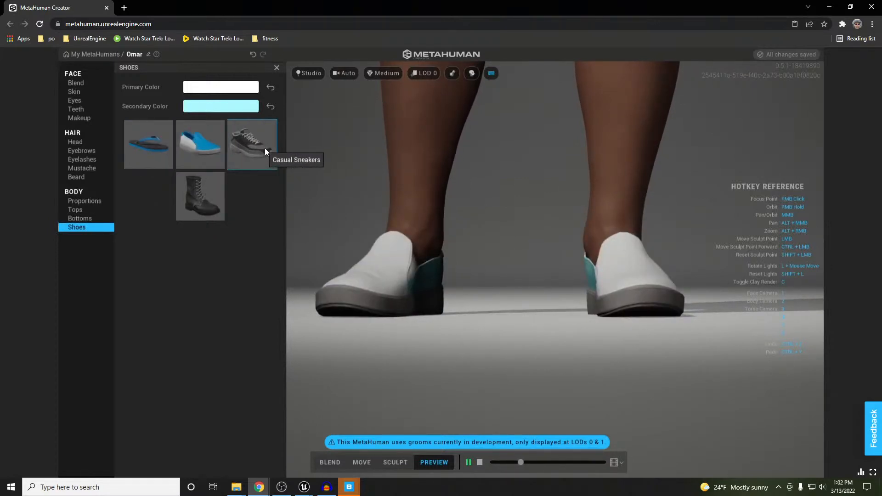
pyautogui.click(186, 206)
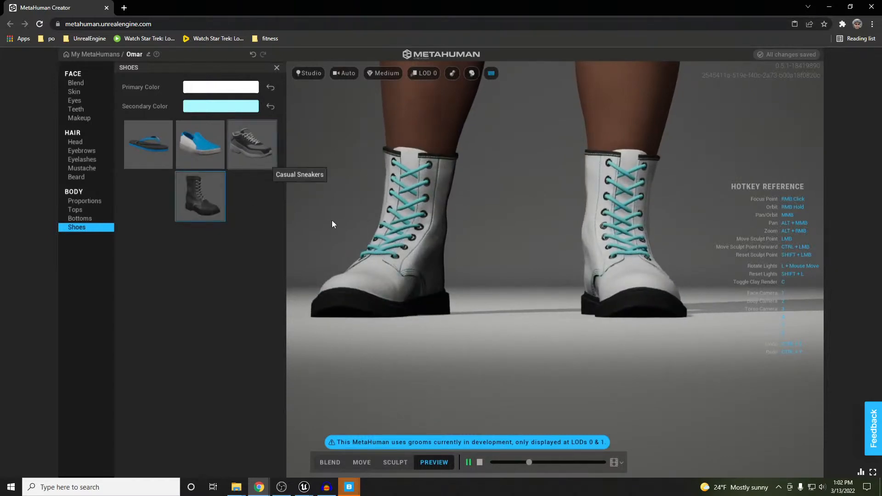
pyautogui.click(257, 151)
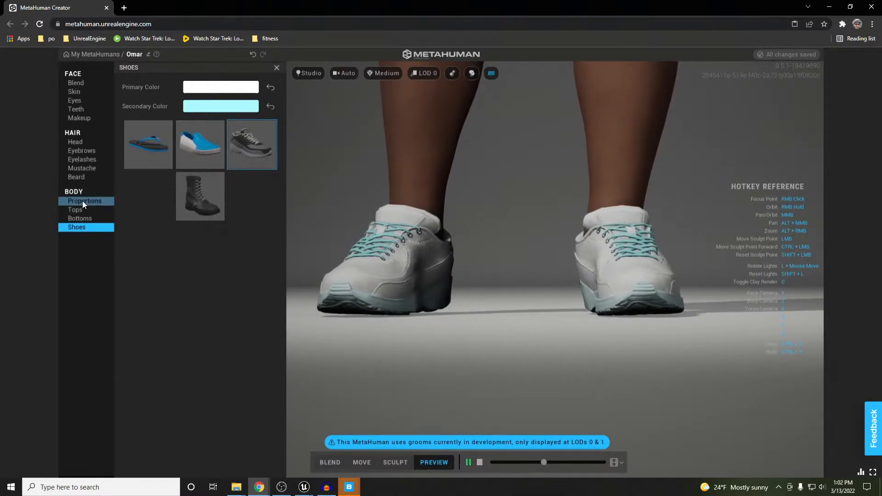
# Pan the view up from the feet to frame the character's bearded face
pyautogui.moveTo(518, 262); pyautogui.dragTo(475, 476, button='middle')
pyautogui.scroll(-2, 531, 235)
pyautogui.moveTo(531, 235); pyautogui.dragTo(478, 453, button='middle')
pyautogui.moveTo(524, 173); pyautogui.dragTo(522, 297, button='middle')
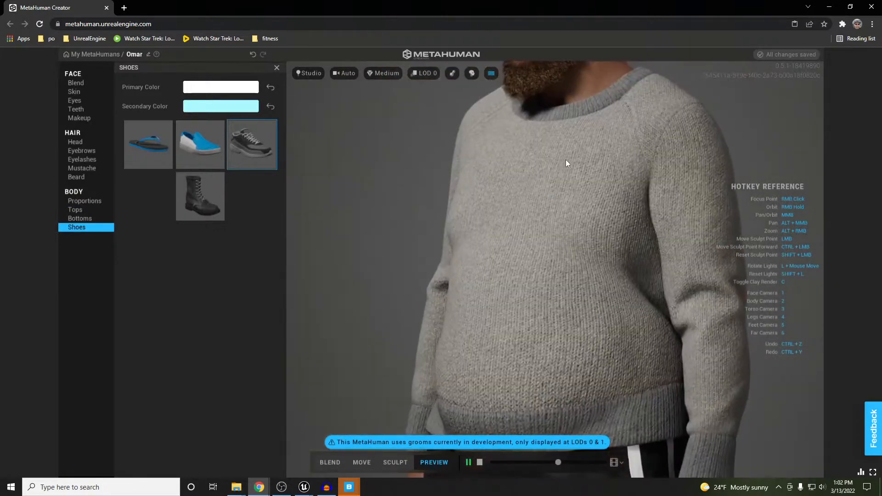
pyautogui.moveTo(566, 159); pyautogui.dragTo(539, 286, button='middle')
pyautogui.moveTo(590, 213); pyautogui.dragTo(583, 281, button='middle')
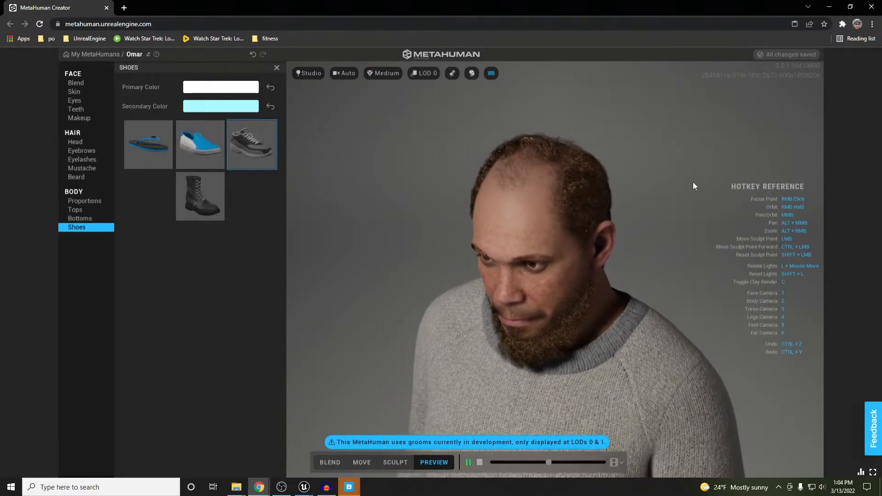
# Open the M_top_hoodie material from the character blueprint's body mesh
pyautogui.click(839, 11)
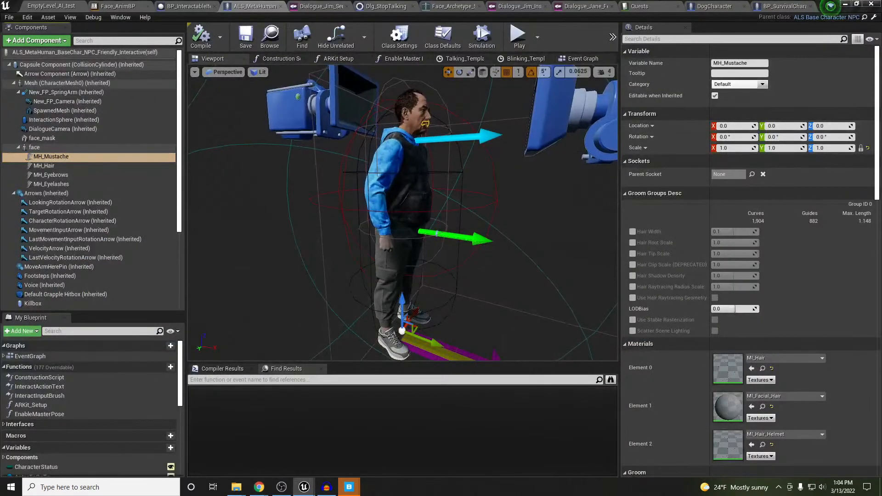
pyautogui.click(403, 188)
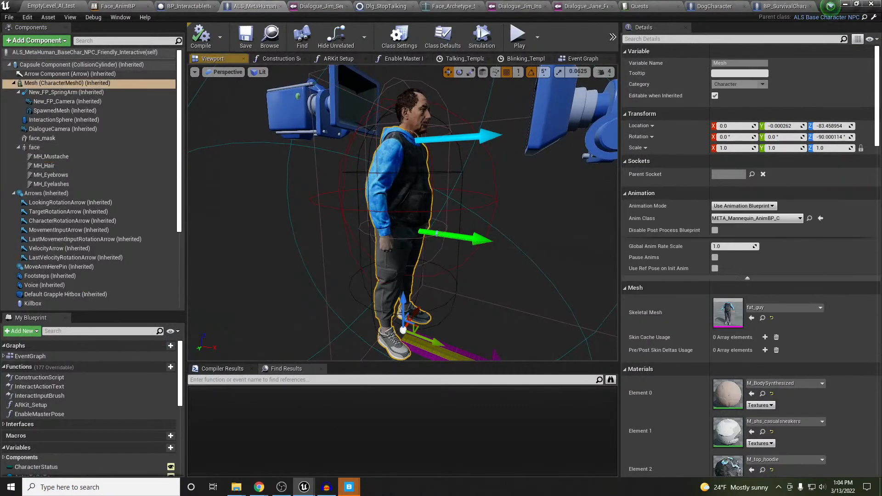
pyautogui.scroll(-3, 741, 395)
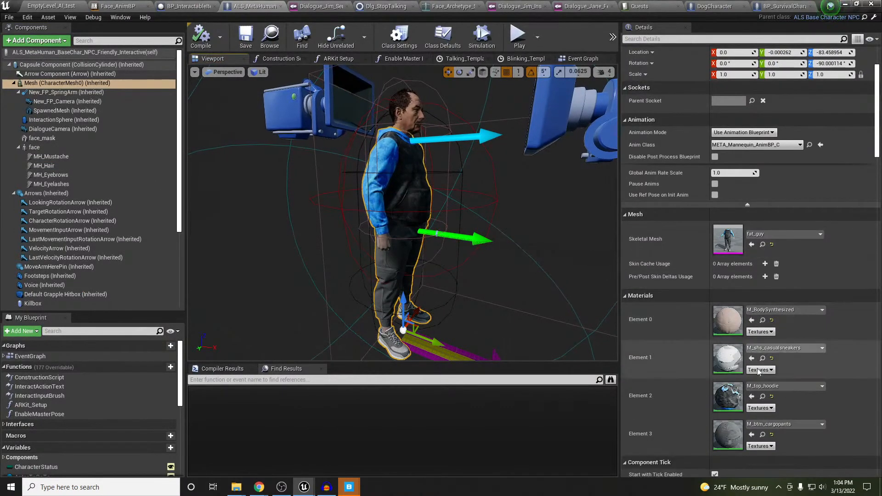
pyautogui.doubleClick(729, 398)
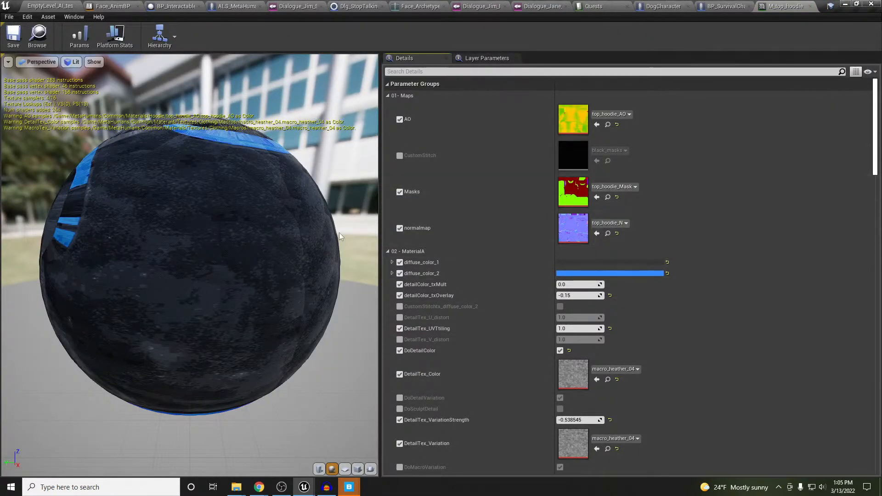
pyautogui.moveTo(270, 249); pyautogui.dragTo(467, 282)
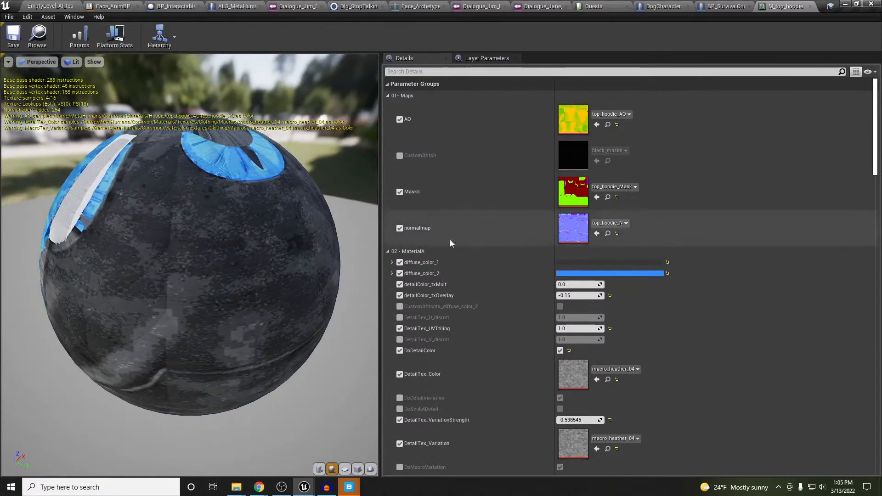
# Set the hoodie's first diffuse colour to white and the second to orange (FF7B00)
pyautogui.click(618, 262)
pyautogui.moveTo(753, 280); pyautogui.dragTo(756, 265)
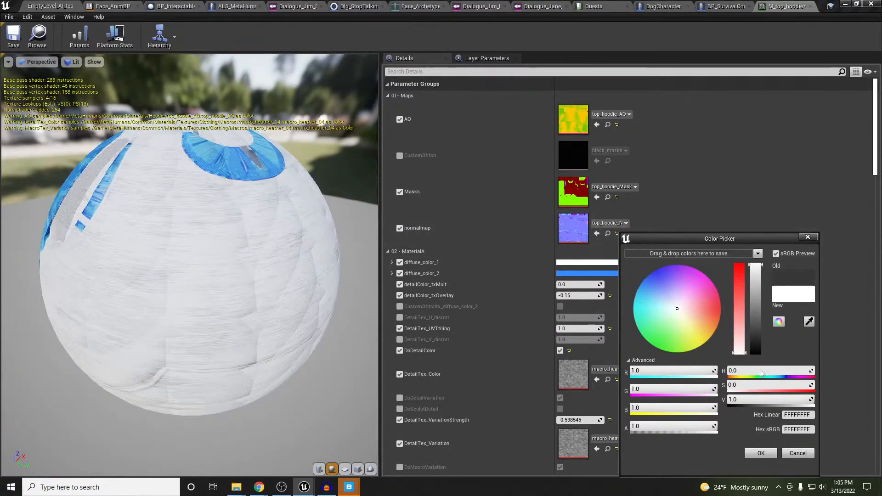
pyautogui.click(760, 452)
pyautogui.click(635, 273)
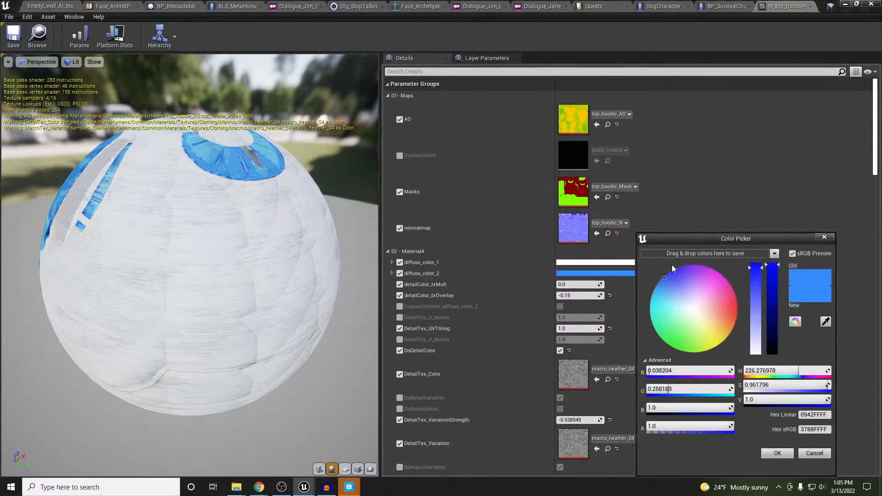
pyautogui.moveTo(706, 335); pyautogui.dragTo(735, 346)
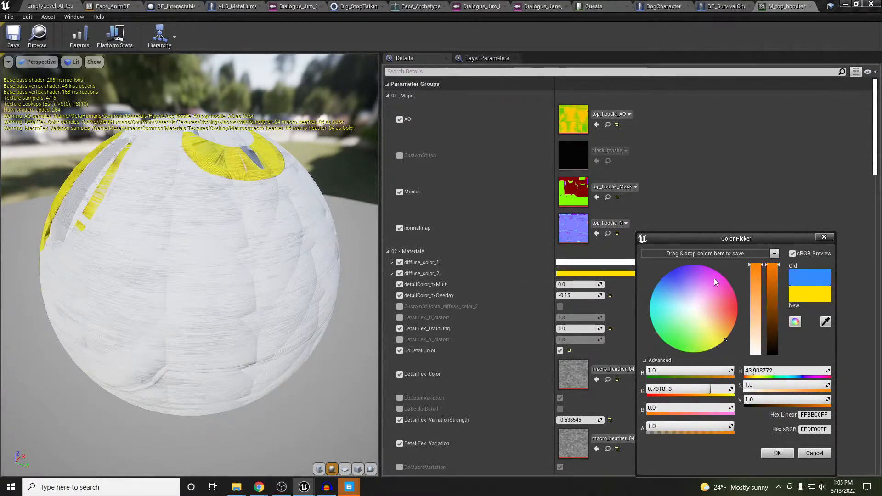
pyautogui.moveTo(727, 320); pyautogui.dragTo(756, 321)
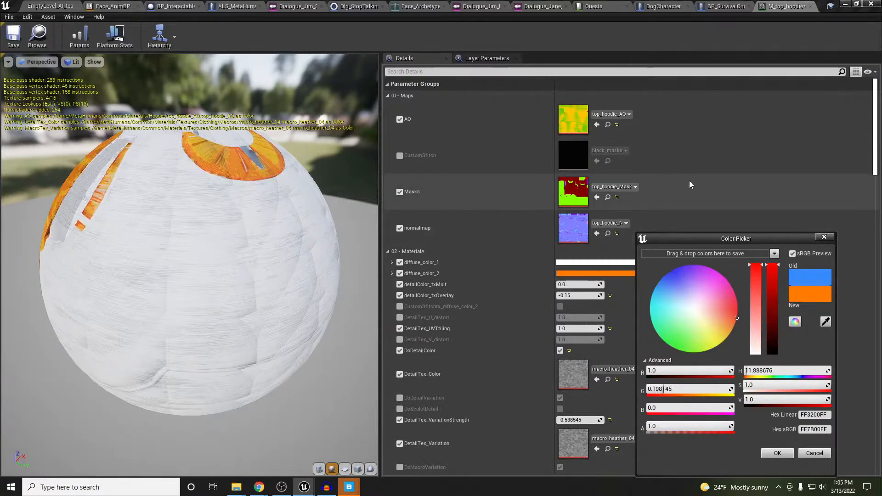
pyautogui.click(776, 456)
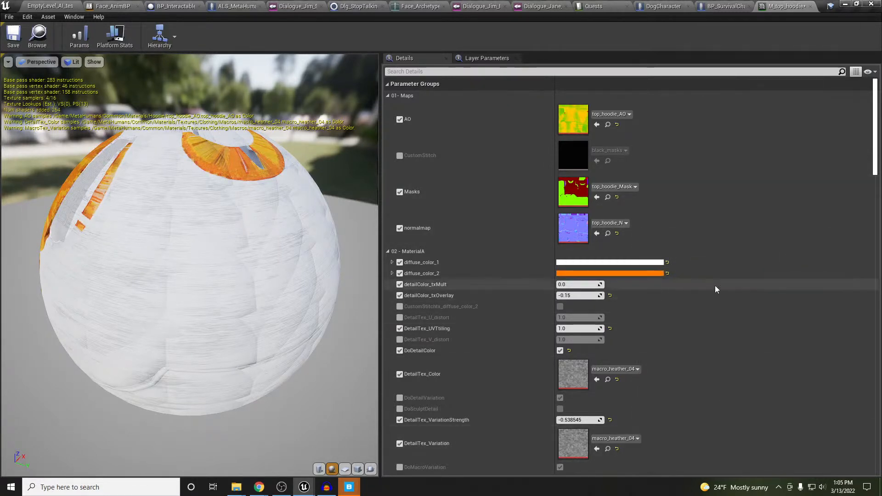
# Switch the material preview to the cube and return to the level to view the NPC
pyautogui.scroll(-3, 710, 284)
pyautogui.scroll(-3, 707, 288)
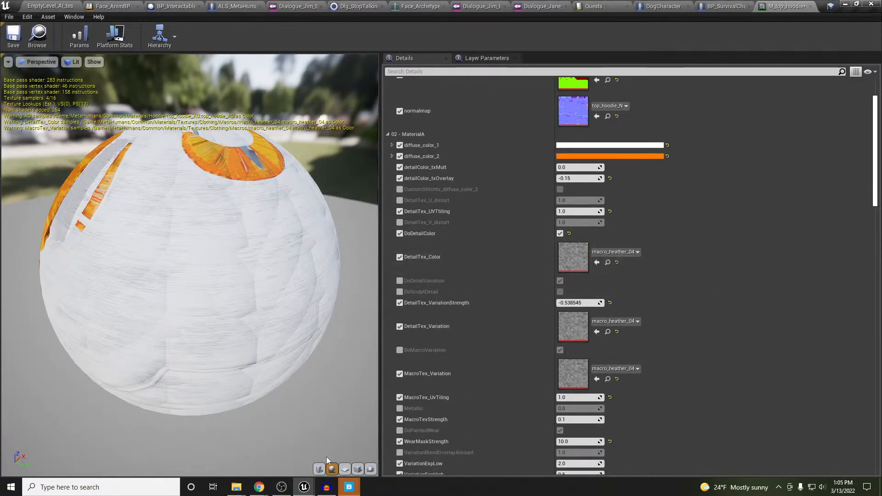
pyautogui.click(358, 469)
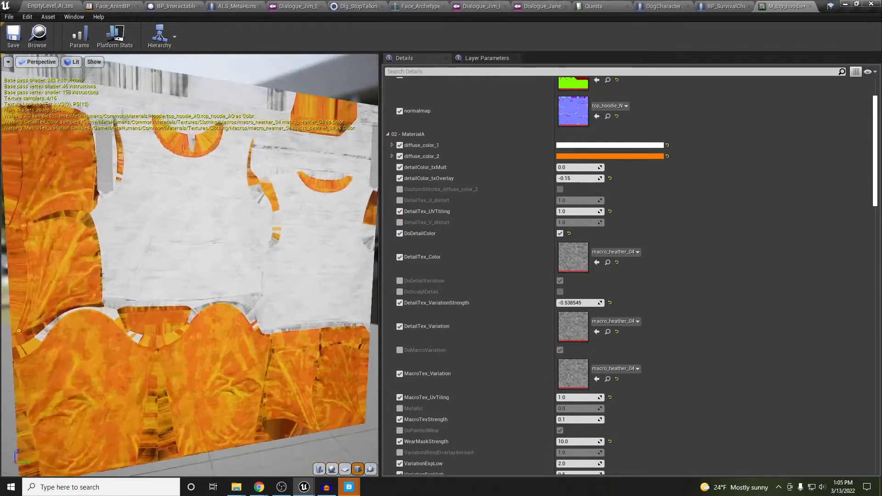
pyautogui.click(49, 6)
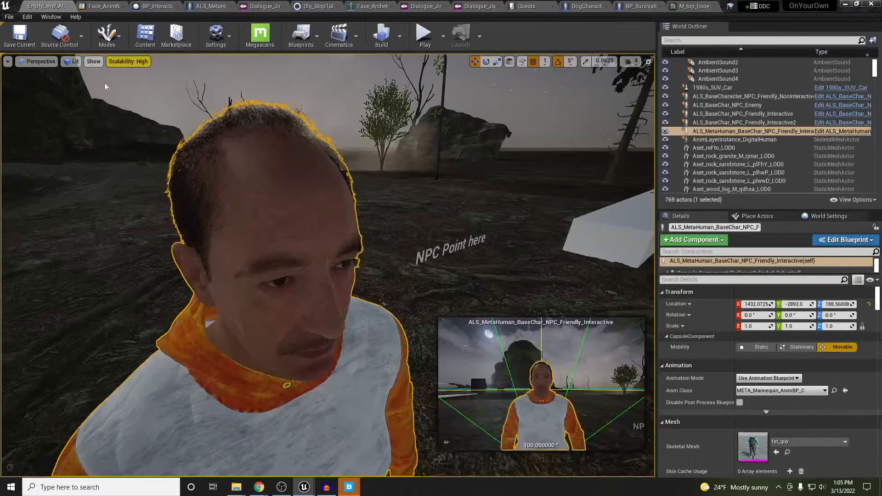
pyautogui.moveTo(322, 257)
pyautogui.mouseDown(button='right')
pyautogui.moveTo(303, 262)
pyautogui.moveTo(312, 367)
pyautogui.moveTo(294, 229)
pyautogui.moveTo(303, 257)
pyautogui.moveTo(317, 261)
pyautogui.mouseUp(button='right')
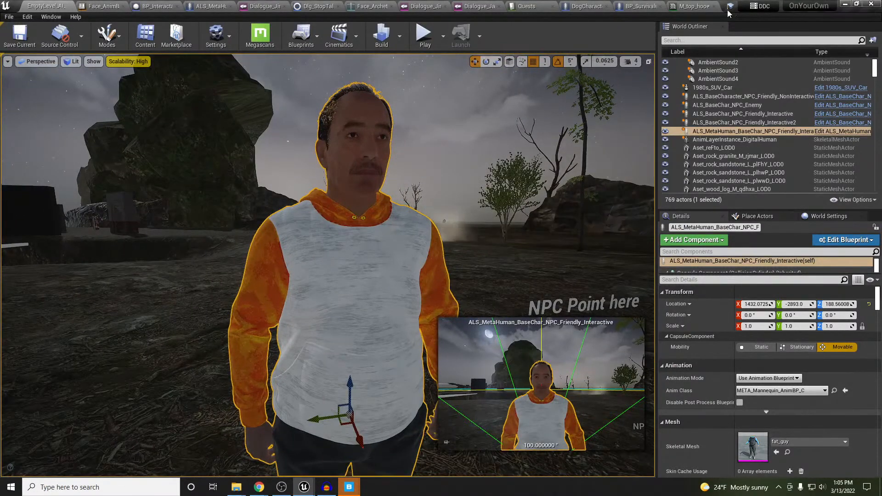
# Enable B_DoPaintedWear under 03 - MaterialB in M_top_hoodie, then go back to the level
pyautogui.click(667, 7)
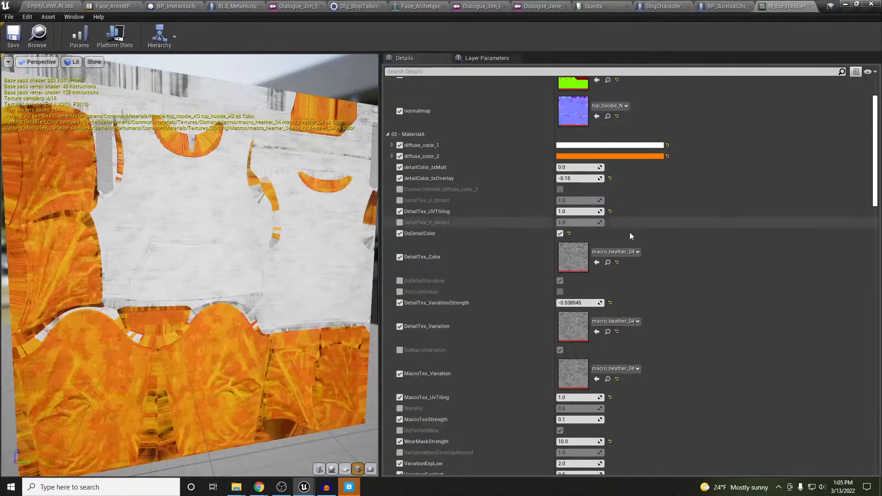
pyautogui.scroll(-5, 677, 245)
pyautogui.scroll(-10, 677, 246)
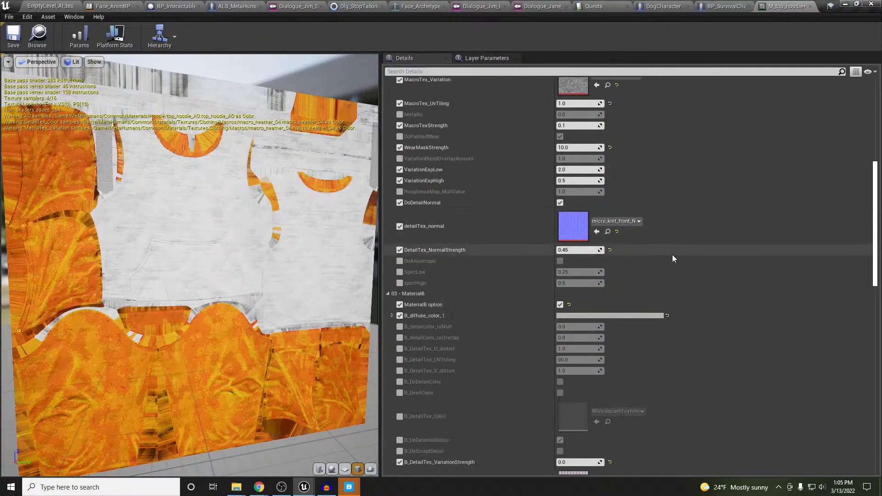
pyautogui.scroll(-5, 669, 260)
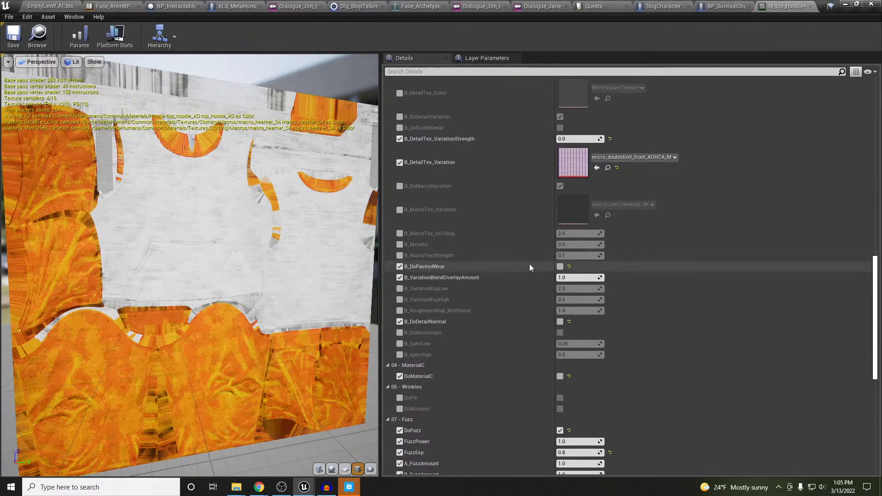
pyautogui.click(560, 268)
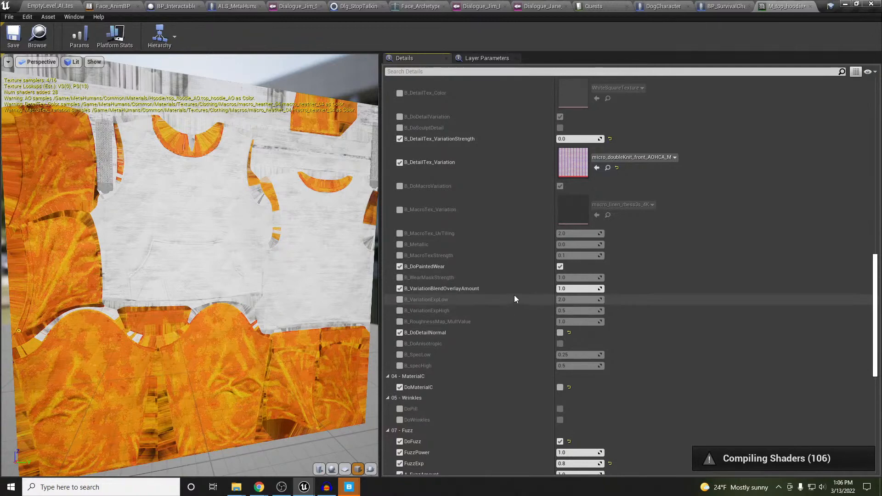
pyautogui.scroll(-5, 526, 287)
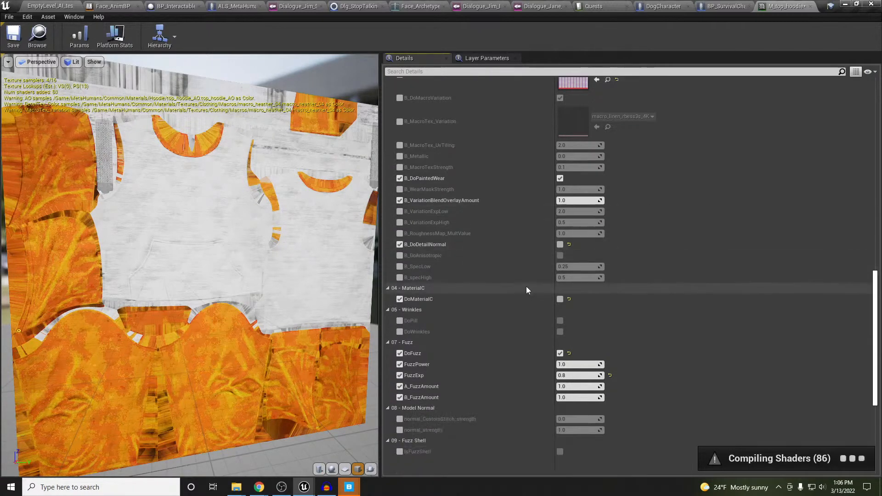
pyautogui.scroll(5, 527, 291)
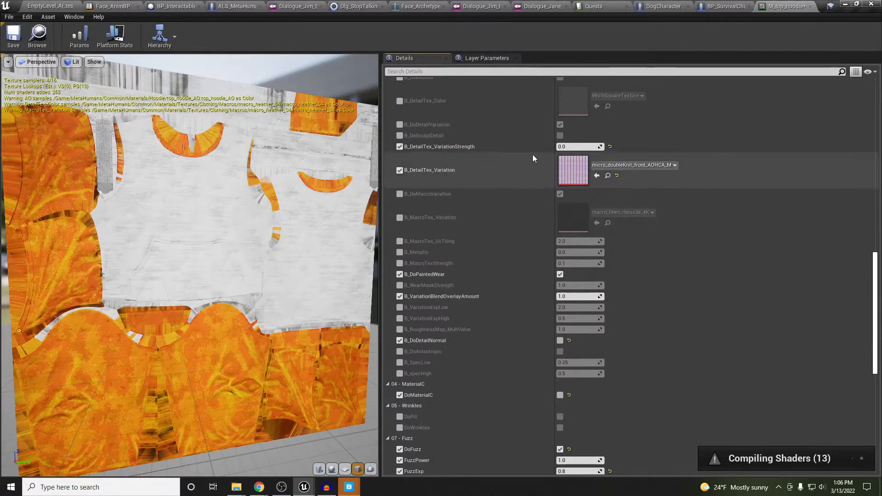
pyautogui.click(44, 6)
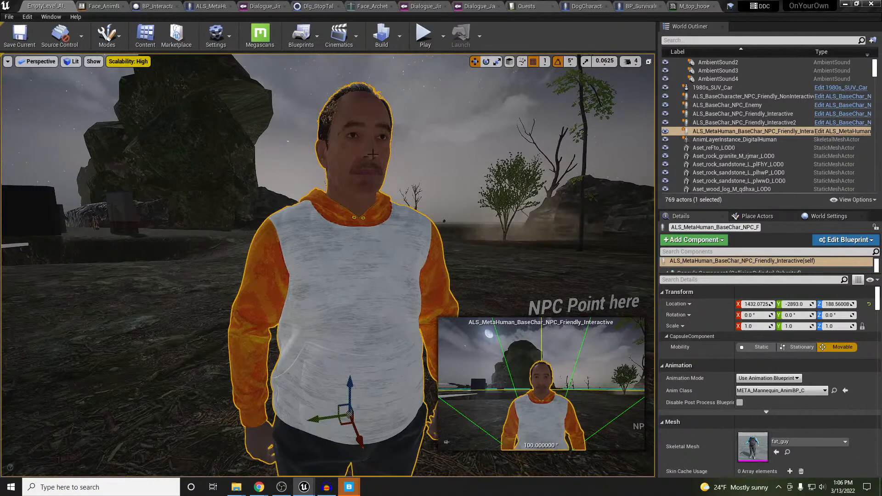
# Open the Face_AnimBP graph and pan over the cached pose, Talking slot and Teeth controls
pyautogui.click(372, 6)
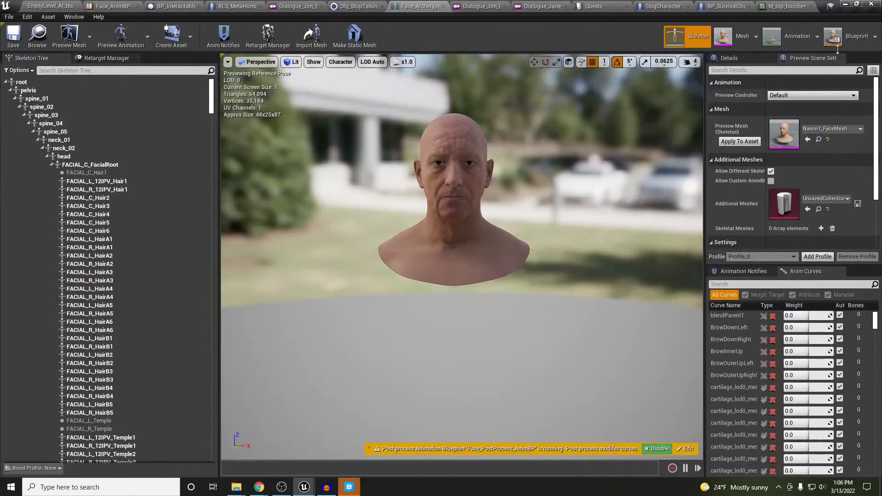
pyautogui.click(850, 36)
pyautogui.moveTo(299, 203); pyautogui.dragTo(506, 153, button='right')
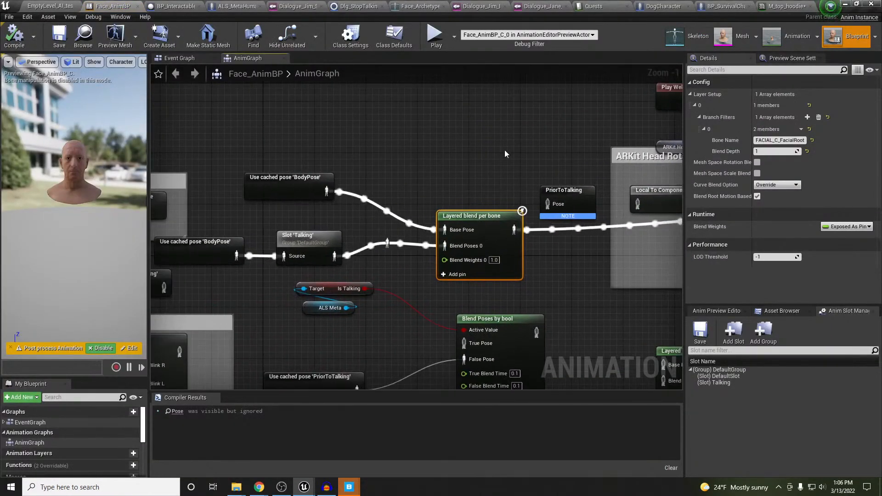
pyautogui.moveTo(373, 317); pyautogui.dragTo(557, 172, button='right')
pyautogui.moveTo(293, 245); pyautogui.dragTo(481, 244, button='right')
pyautogui.moveTo(402, 270); pyautogui.dragTo(633, 356, button='right')
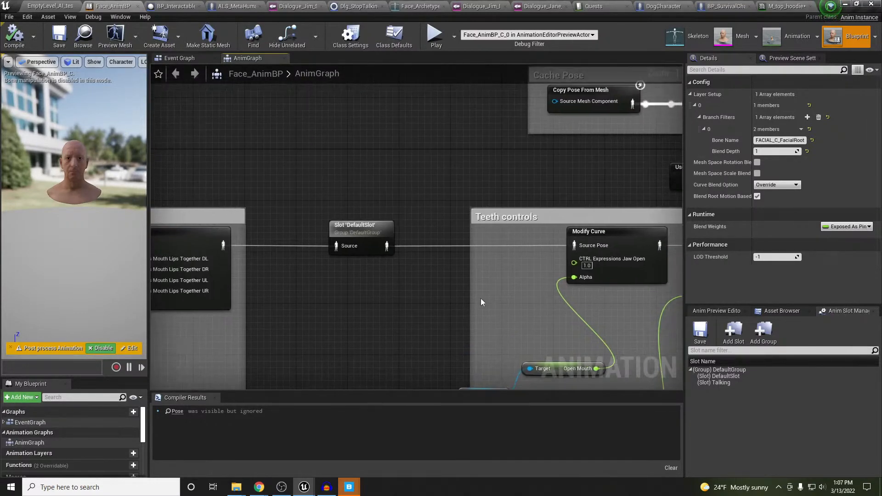
# Pan across the Cache Pose, Layered blend per bone, Blend Poses by bool and ARKit Head Rotation nodes
pyautogui.moveTo(514, 285); pyautogui.dragTo(417, 358, button='right')
pyautogui.moveTo(539, 273); pyautogui.dragTo(283, 263, button='right')
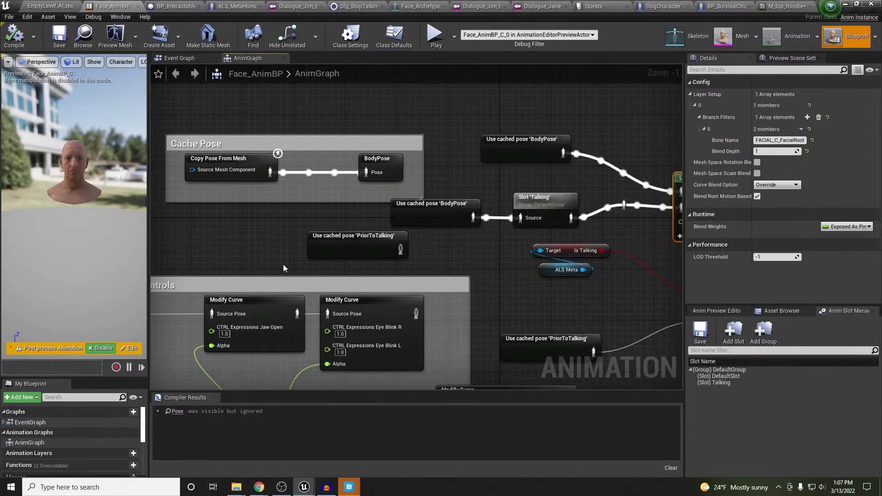
pyautogui.moveTo(427, 268); pyautogui.dragTo(107, 271, button='right')
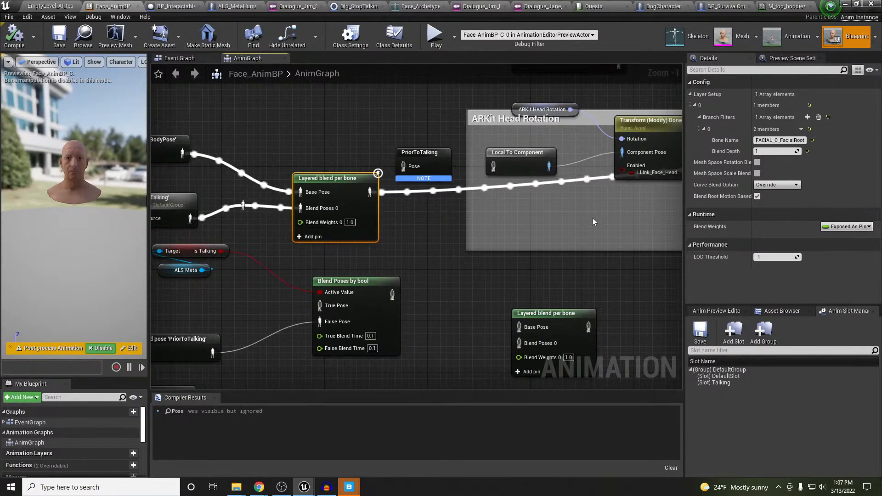
pyautogui.moveTo(592, 218); pyautogui.dragTo(509, 192, button='right')
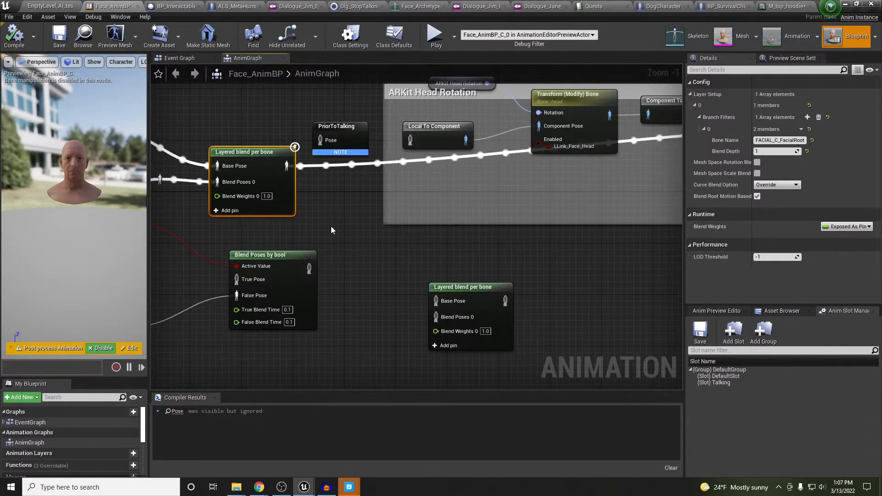
pyautogui.moveTo(547, 217); pyautogui.dragTo(473, 226, button='right')
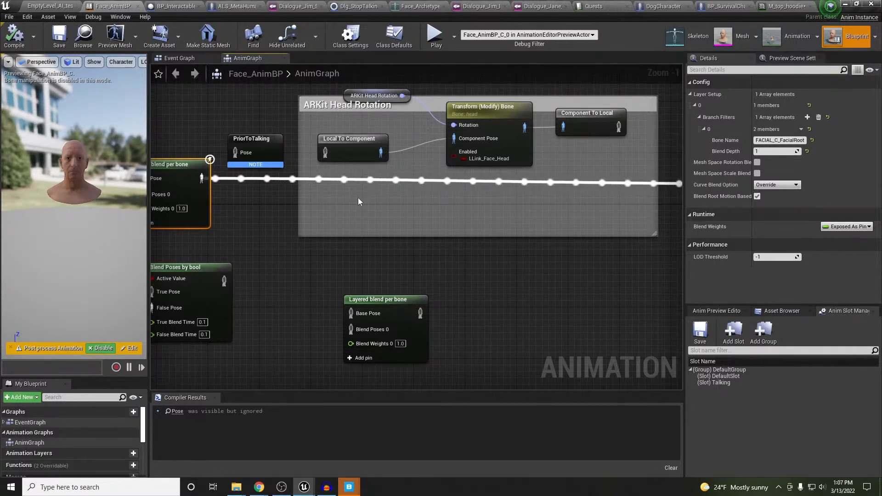
pyautogui.moveTo(358, 203); pyautogui.dragTo(682, 218, button='right')
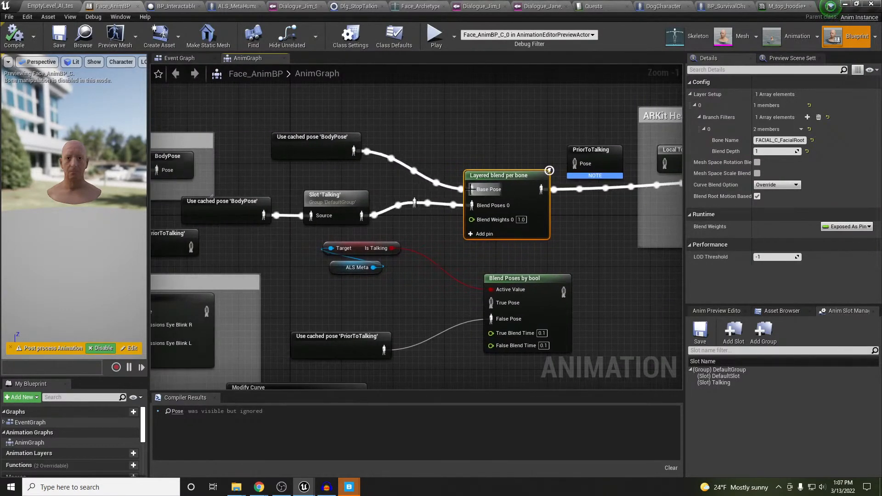
pyautogui.moveTo(463, 149); pyautogui.dragTo(663, 111, button='right')
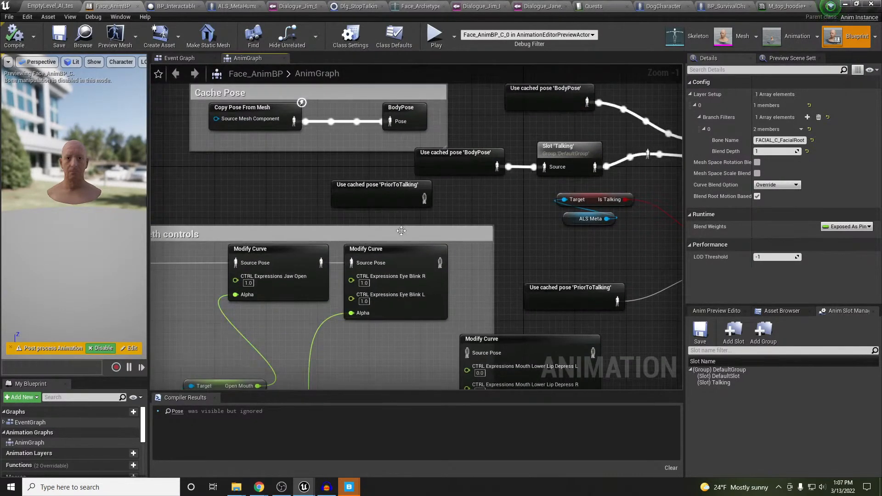
pyautogui.moveTo(197, 292); pyautogui.dragTo(374, 258, button='right')
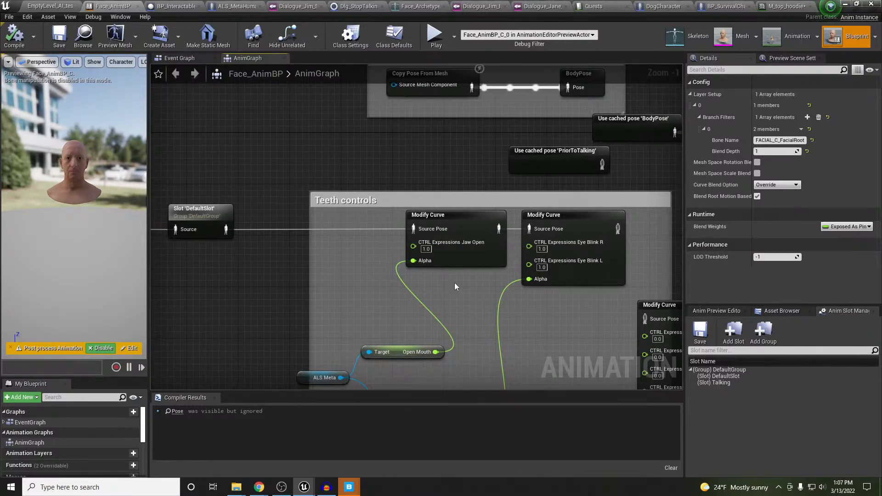
pyautogui.click(570, 214)
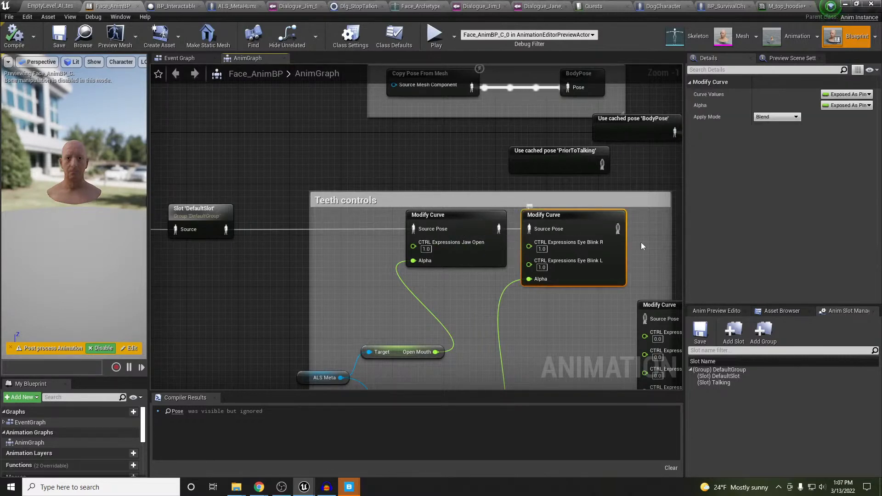
pyautogui.moveTo(641, 242); pyautogui.dragTo(528, 233, button='right')
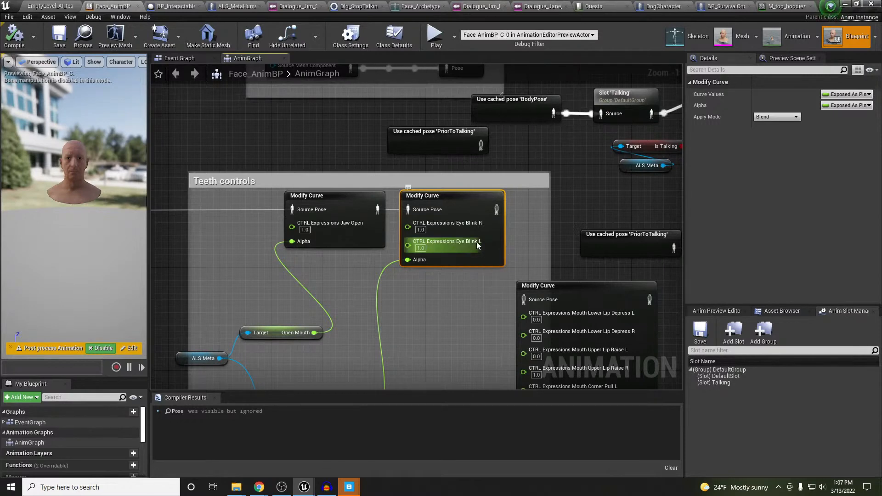
pyautogui.rightClick(475, 195)
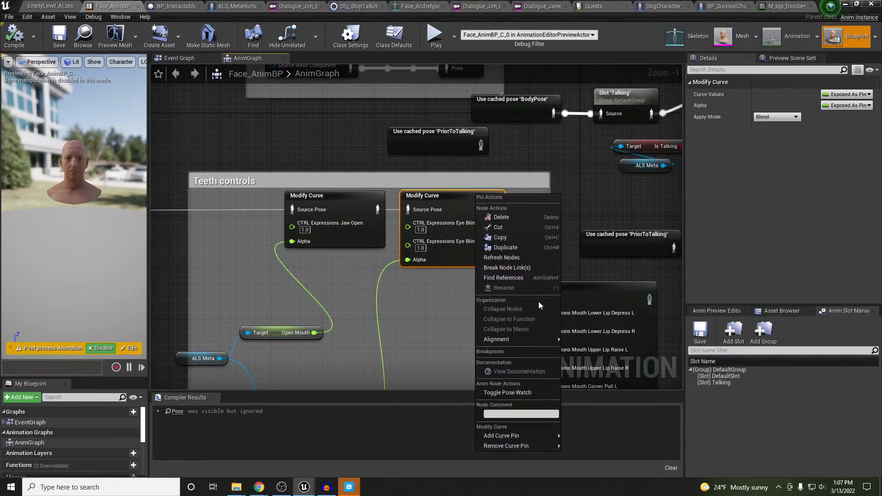
pyautogui.moveTo(533, 440)
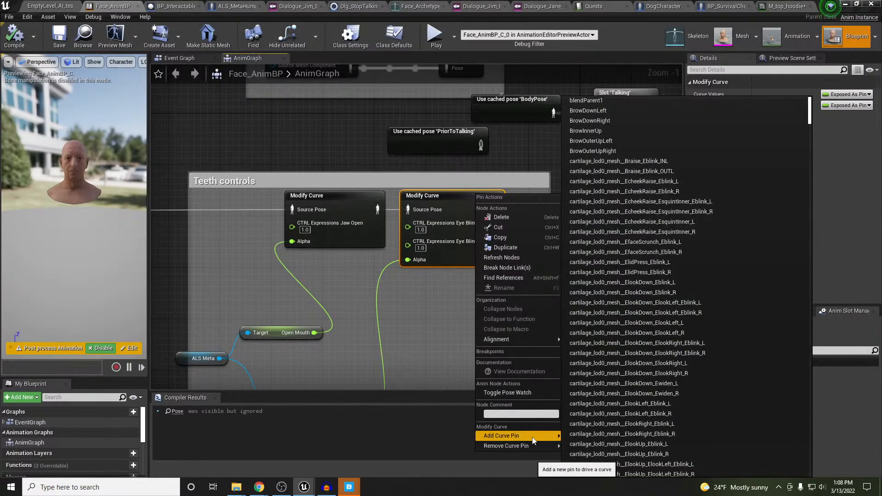
pyautogui.scroll(-2, 685, 331)
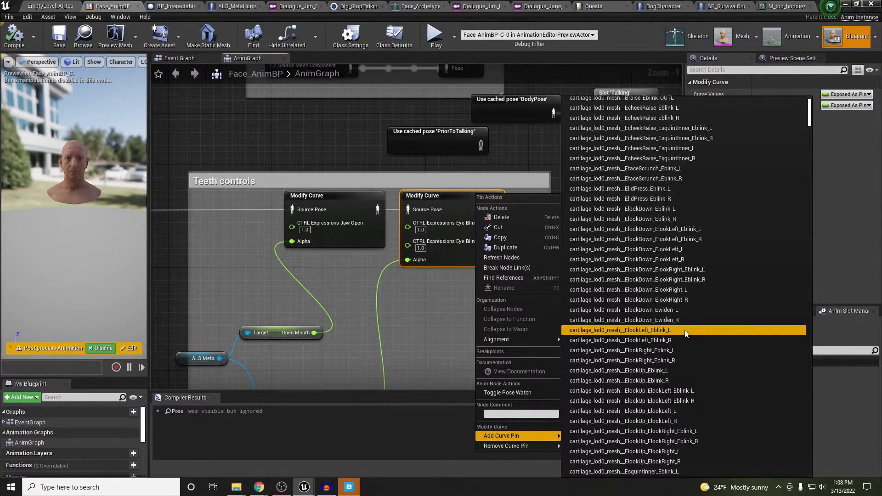
pyautogui.click(531, 144)
pyautogui.moveTo(531, 144); pyautogui.dragTo(519, 283, button='right')
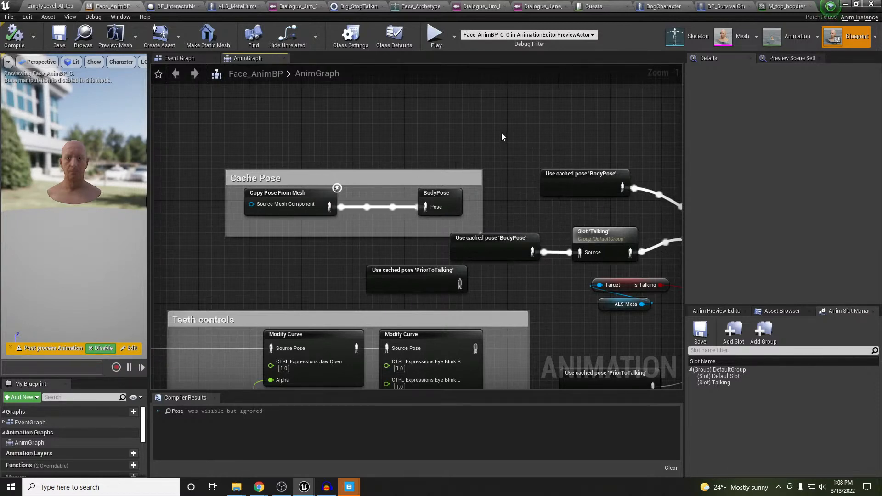
# Move the Cache Pose comment block higher and pan to the Layered blend per bone node
pyautogui.moveTo(261, 180); pyautogui.dragTo(249, 147)
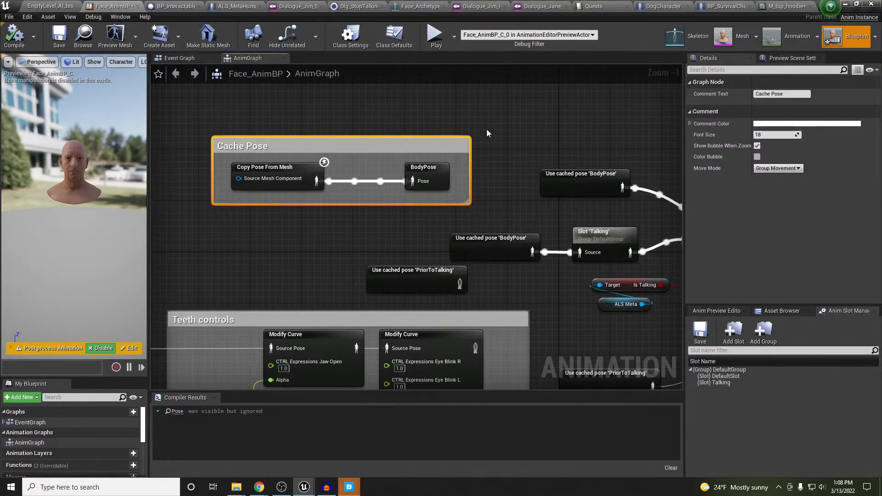
pyautogui.moveTo(606, 137); pyautogui.dragTo(394, 145, button='right')
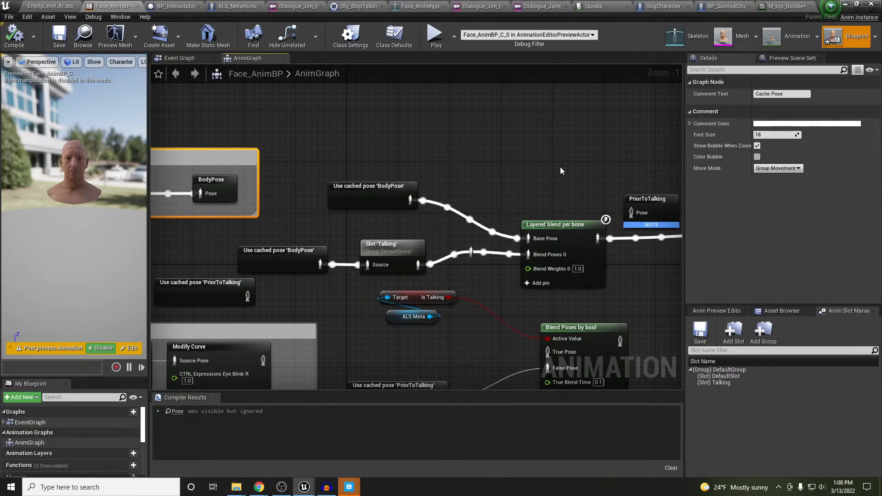
pyautogui.moveTo(560, 176); pyautogui.dragTo(462, 170, button='right')
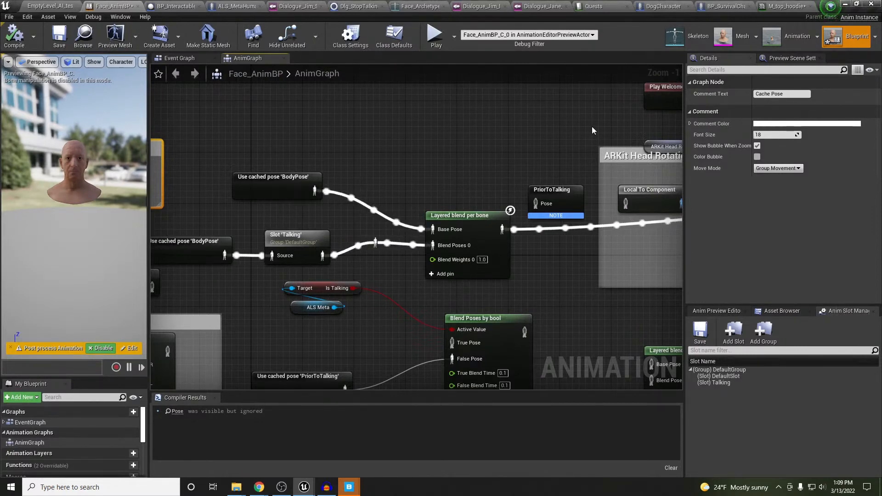
# Return to the level, then reopen M_top_hoodie and scroll through its MaterialB and Fuzz parameters
pyautogui.click(69, 29)
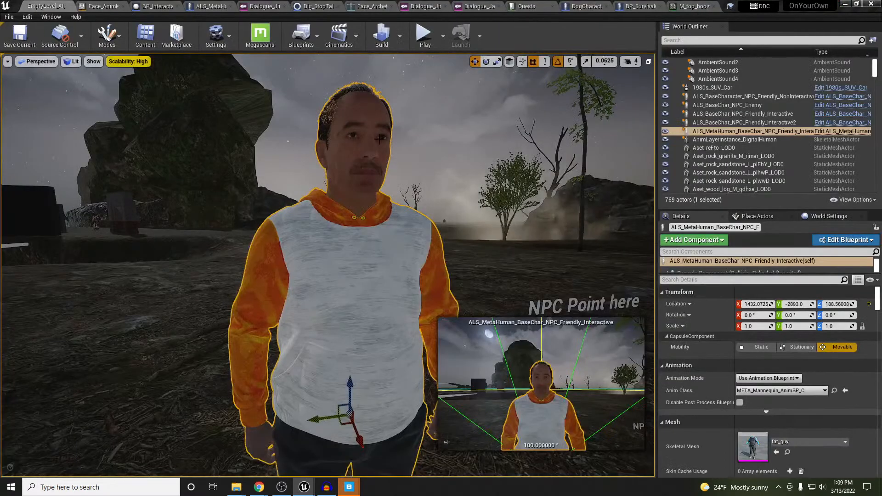
pyautogui.click(682, 5)
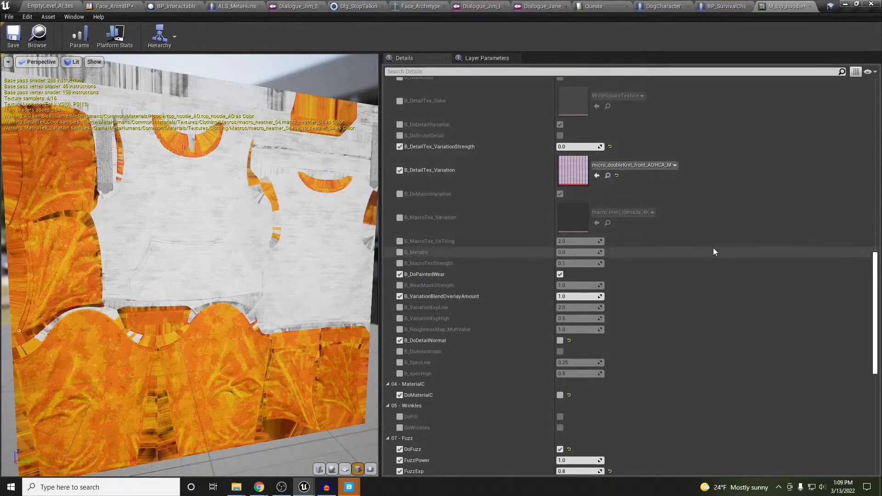
pyautogui.scroll(-3, 720, 294)
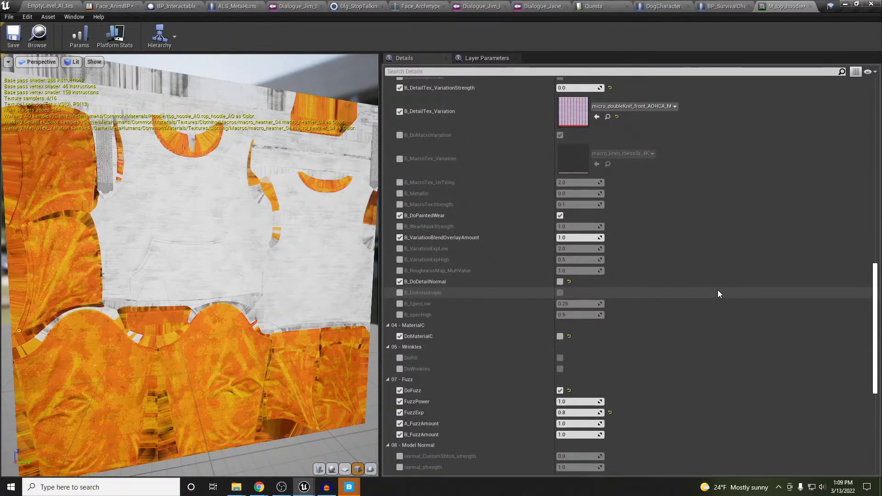
pyautogui.scroll(7, 719, 294)
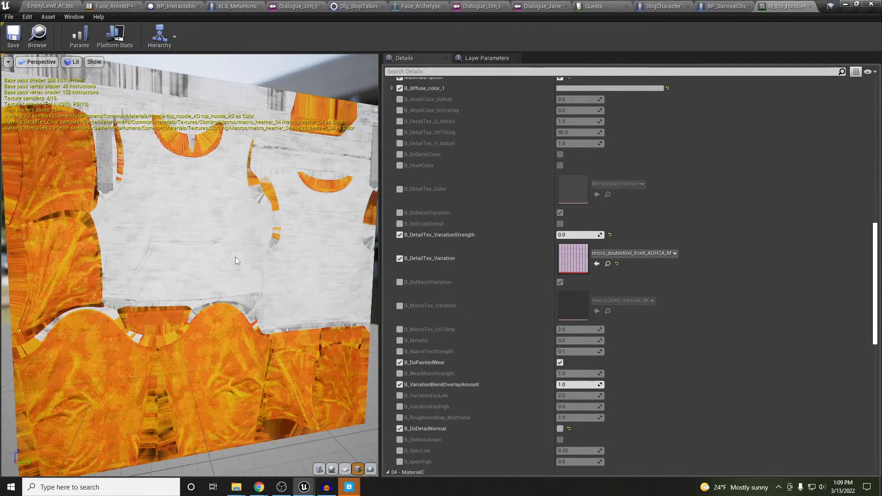
# Try B_DetailTex_VariationStrength values of 1, 0.5 and 15, then set it back to 0
pyautogui.moveTo(262, 271); pyautogui.dragTo(183, 272)
pyautogui.scroll(3, 183, 261)
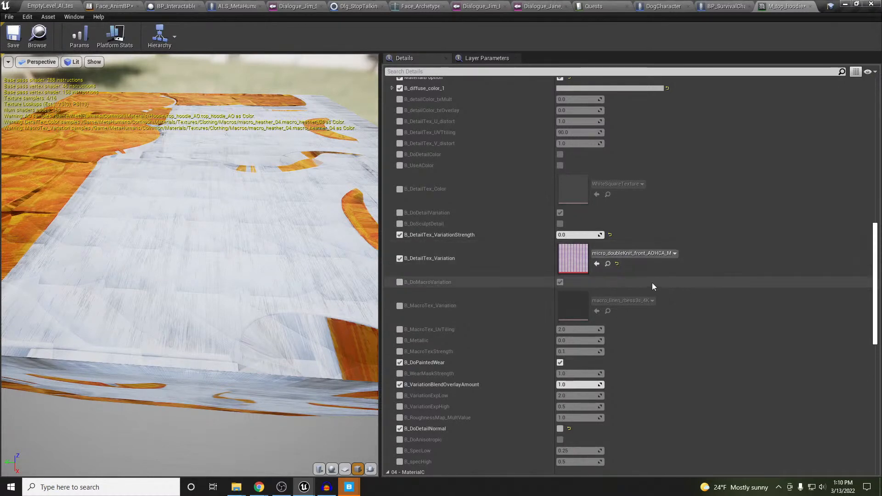
pyautogui.click(591, 235)
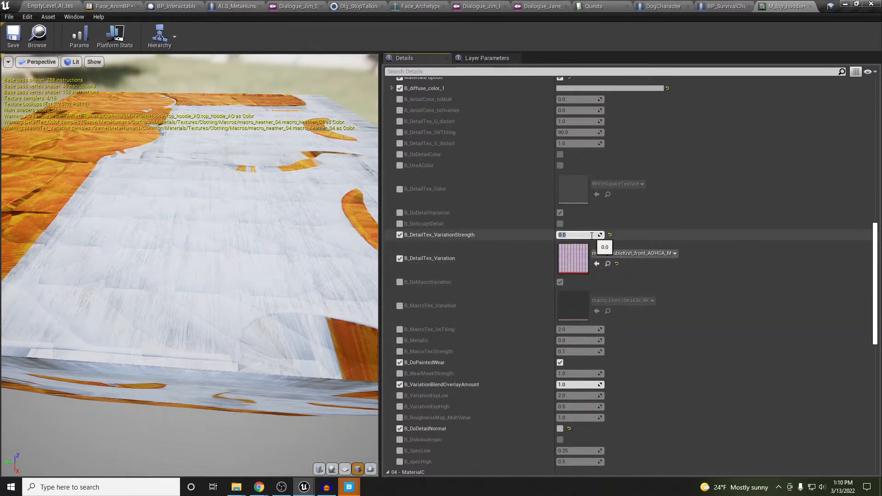
pyautogui.write('1')
pyautogui.press('Return')
pyautogui.write('0.5')
pyautogui.press('Return')
pyautogui.write('15')
pyautogui.press('Return')
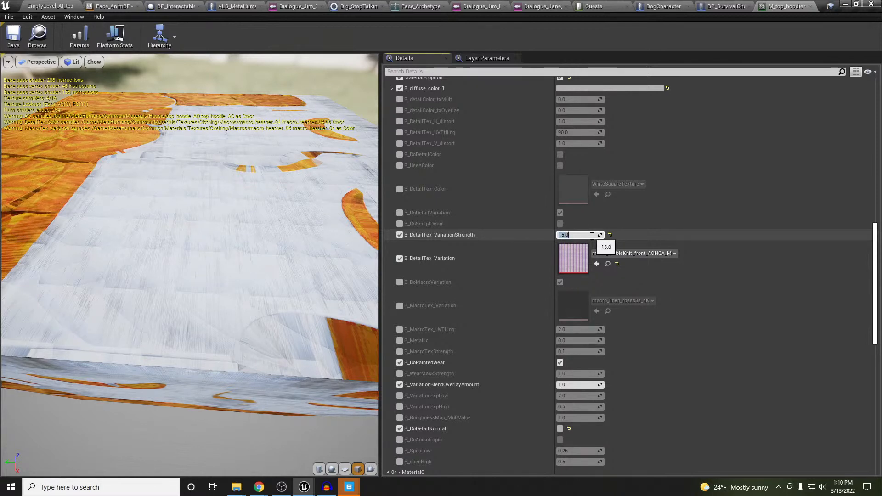
pyautogui.write('0')
pyautogui.press('Return')
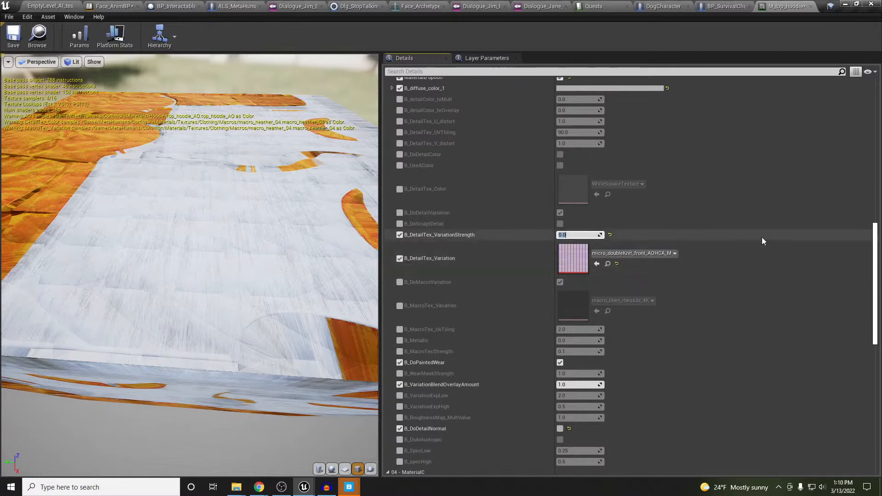
# Scroll Details to the top, dismiss the Quixel Bridge update notice, and return to EmptyLevel_AI_test
pyautogui.scroll(-8, 767, 285)
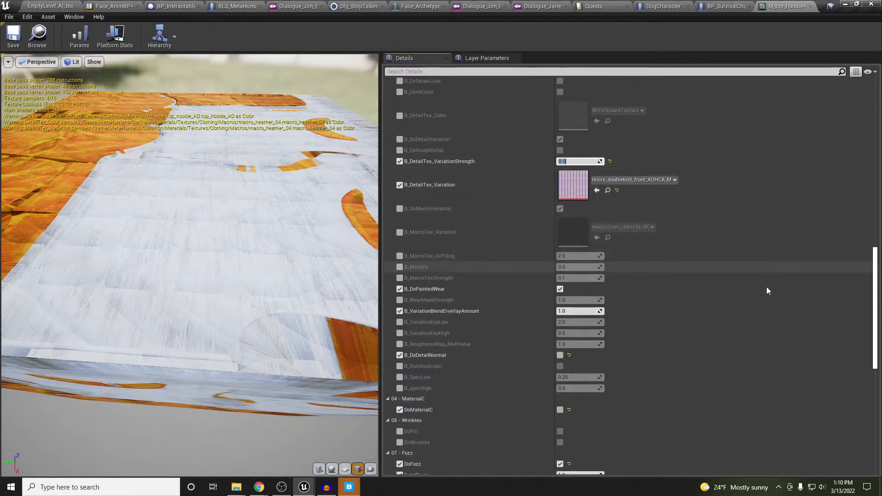
pyautogui.scroll(-3, 766, 292)
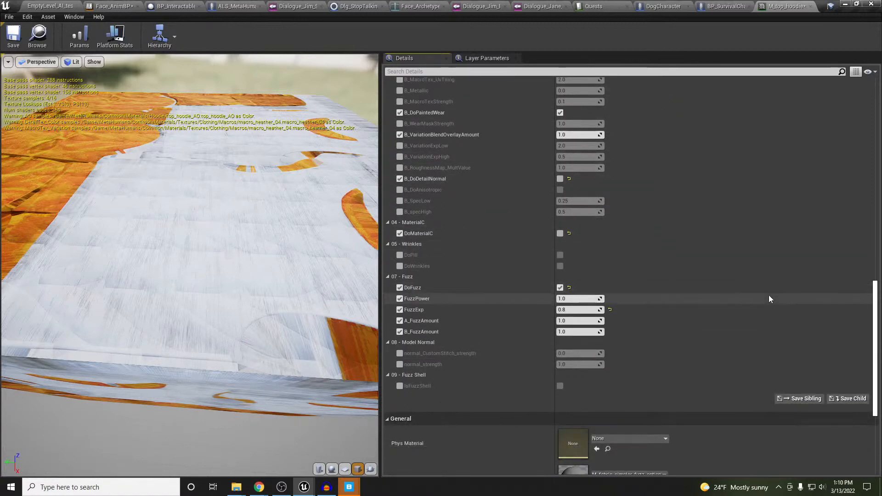
pyautogui.scroll(9, 767, 295)
pyautogui.scroll(14, 762, 298)
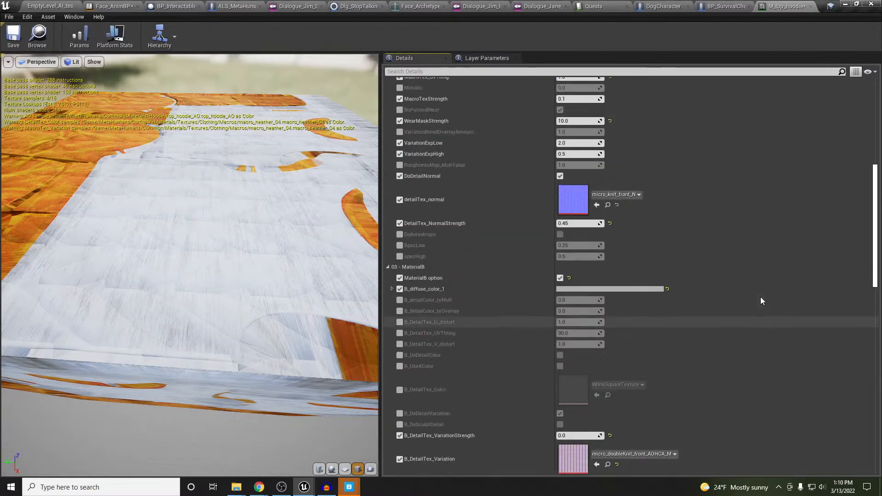
pyautogui.scroll(9, 762, 301)
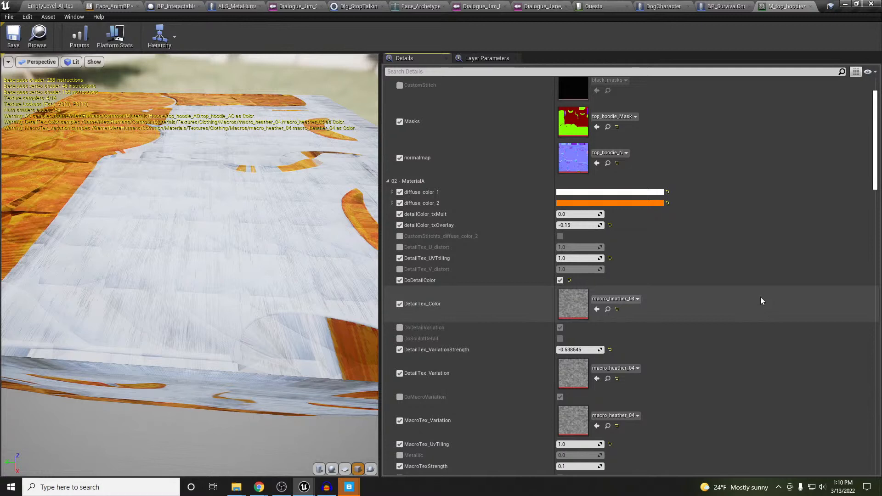
pyautogui.scroll(3, 761, 301)
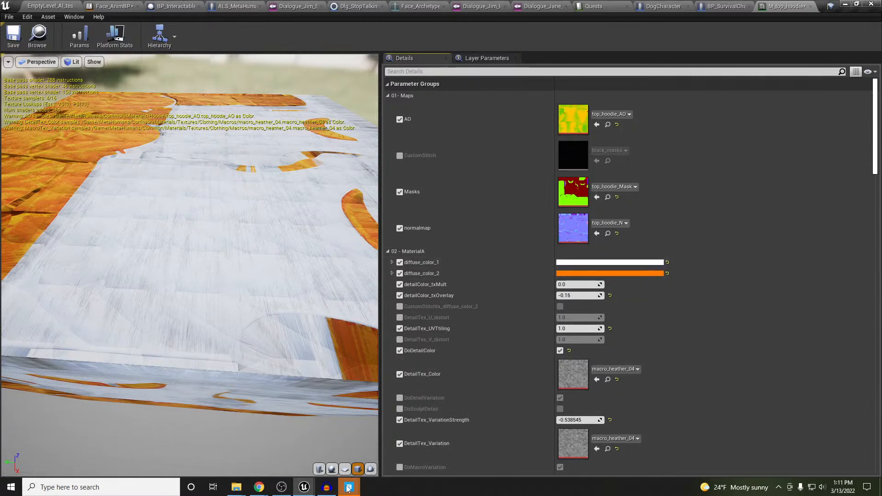
pyautogui.click(320, 438)
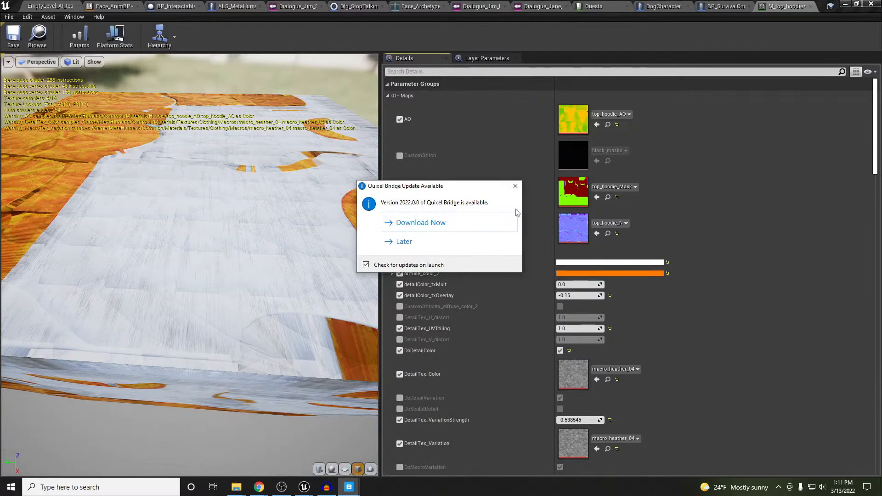
pyautogui.click(516, 189)
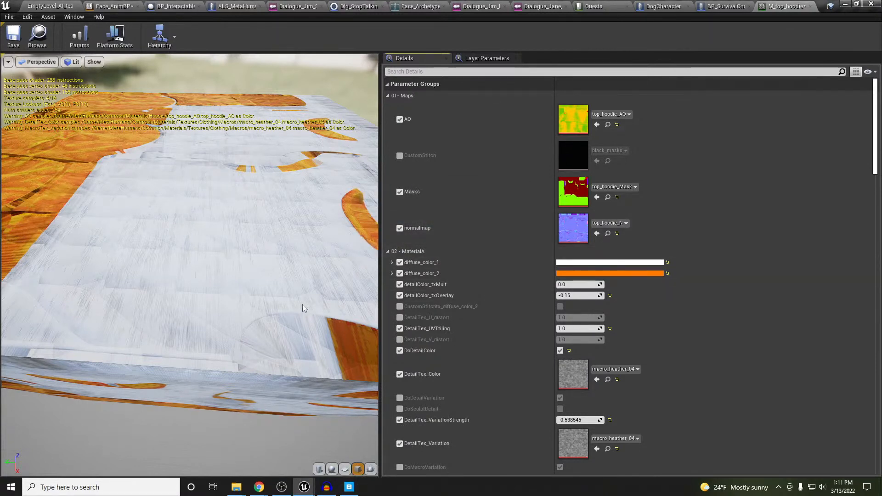
pyautogui.click(45, 7)
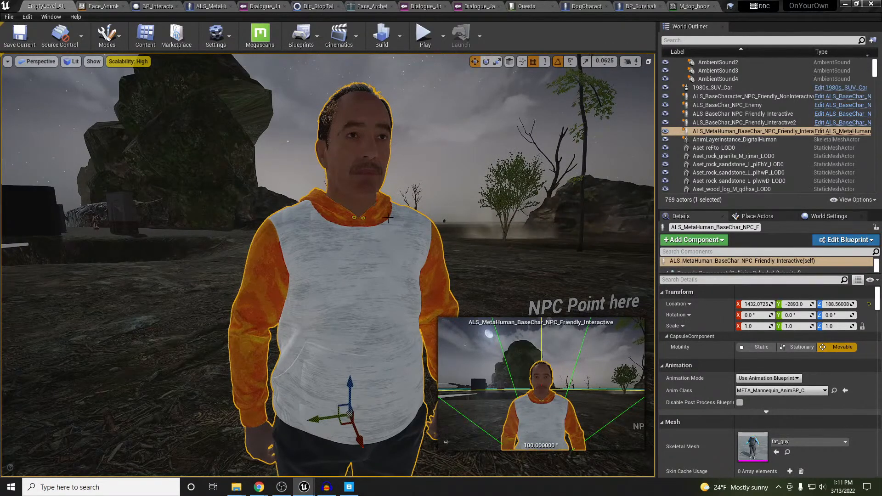
# Tilt the viewport down onto the NPC's hoodie, then reopen the M_top_hoodie material editor
pyautogui.moveTo(377, 227); pyautogui.dragTo(381, 239, button='right')
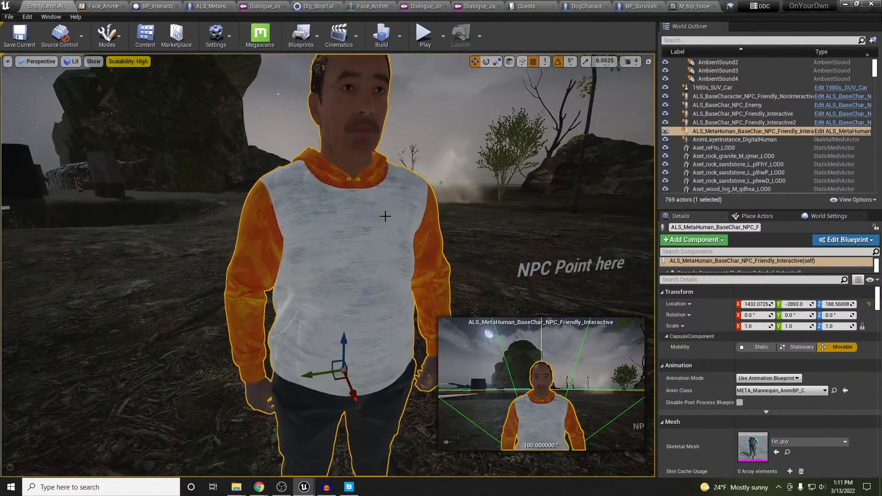
pyautogui.click(682, 5)
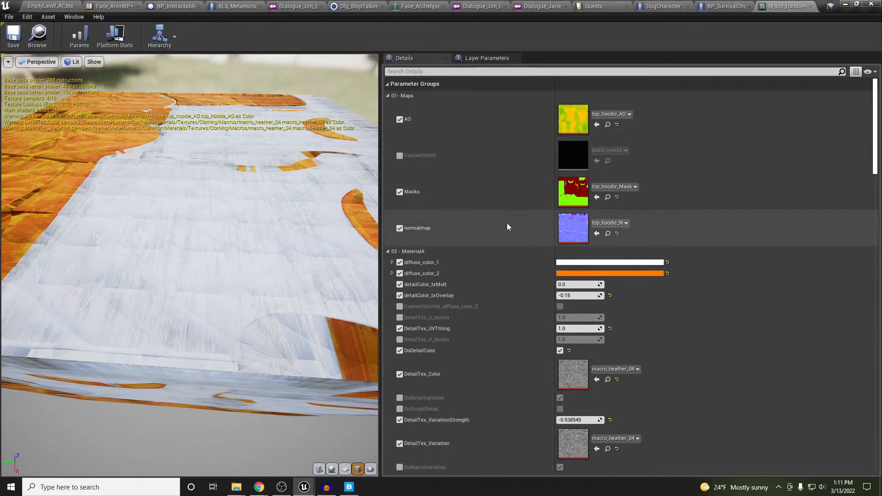
pyautogui.scroll(-4, 505, 223)
pyautogui.scroll(-4, 505, 225)
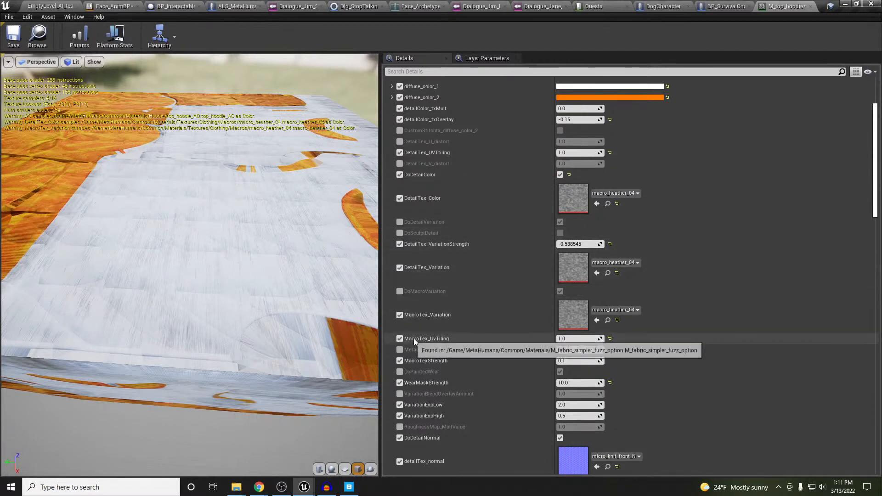
pyautogui.scroll(-3, 476, 338)
pyautogui.scroll(-3, 477, 339)
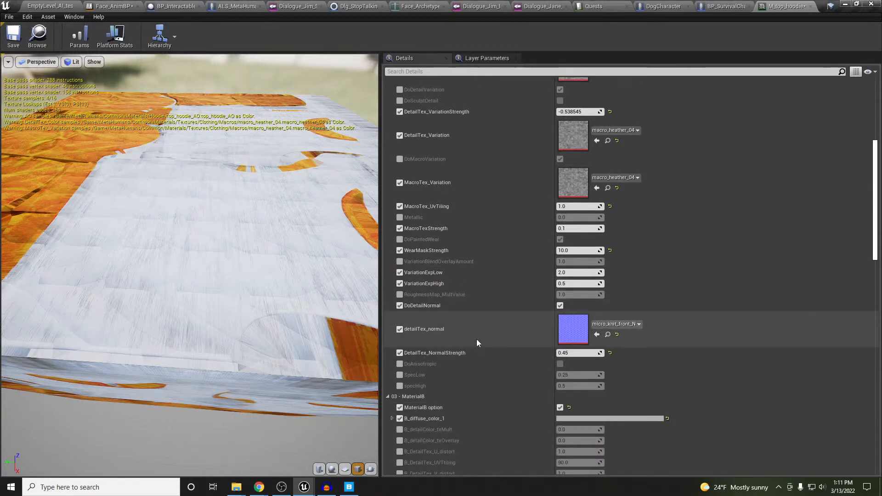
pyautogui.scroll(-3, 475, 347)
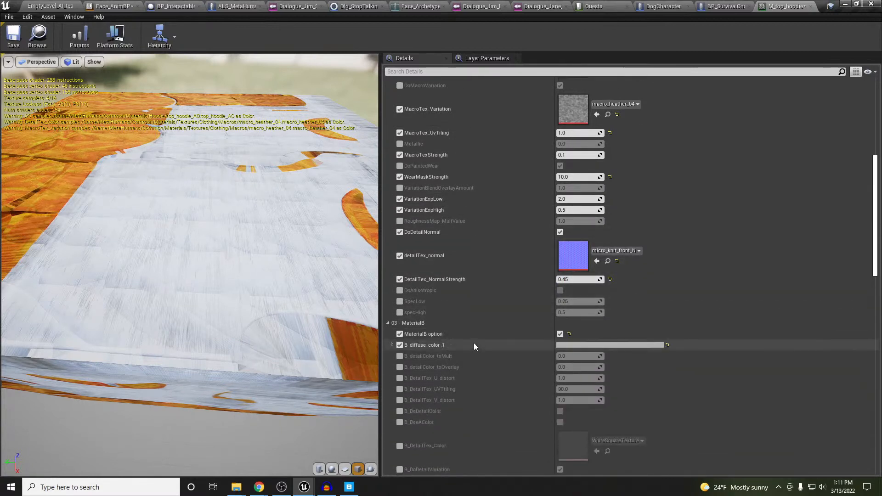
pyautogui.scroll(-2, 474, 347)
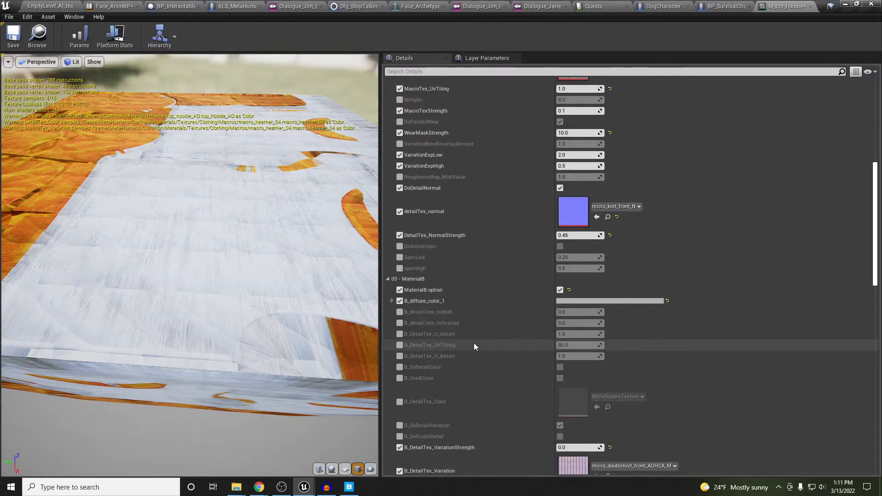